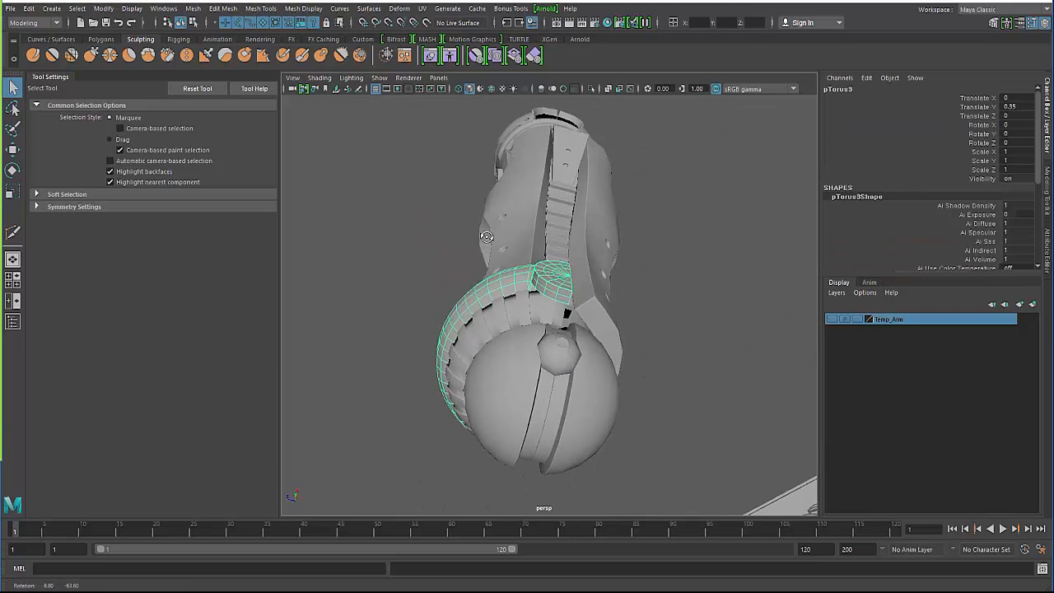
Duplicate the half torus ring with its half disc cap and mirror the copy by setting Scale Z to -1.
{"action": "scroll", "coordinate": [481, 280], "scroll_direction": "up", "scroll_amount": 3}
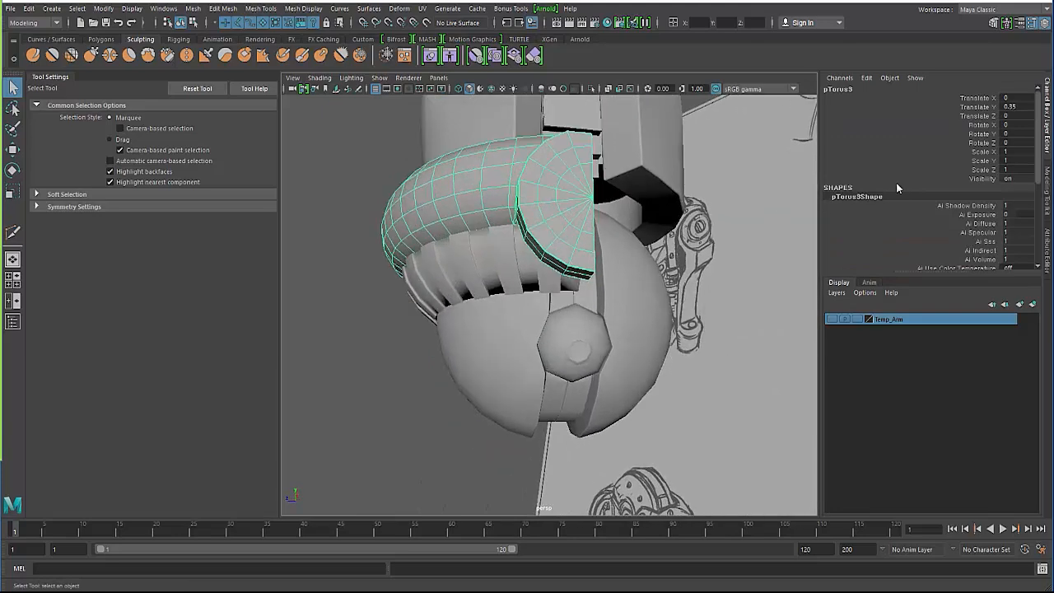
{"action": "key", "text": "ctrl+d"}
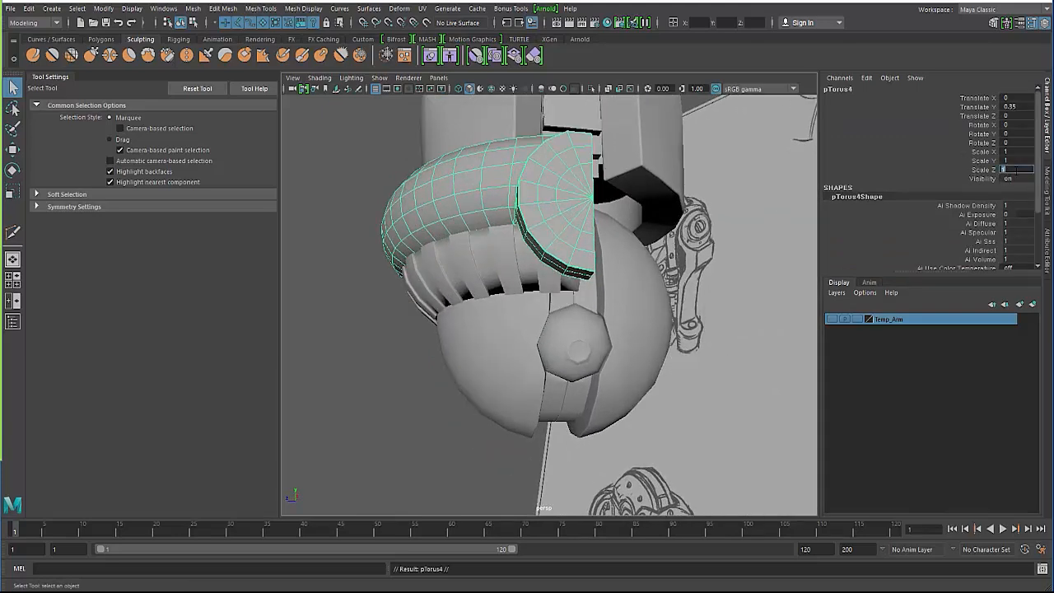
{"action": "type", "text": "-1"}
{"action": "key", "text": "Return"}
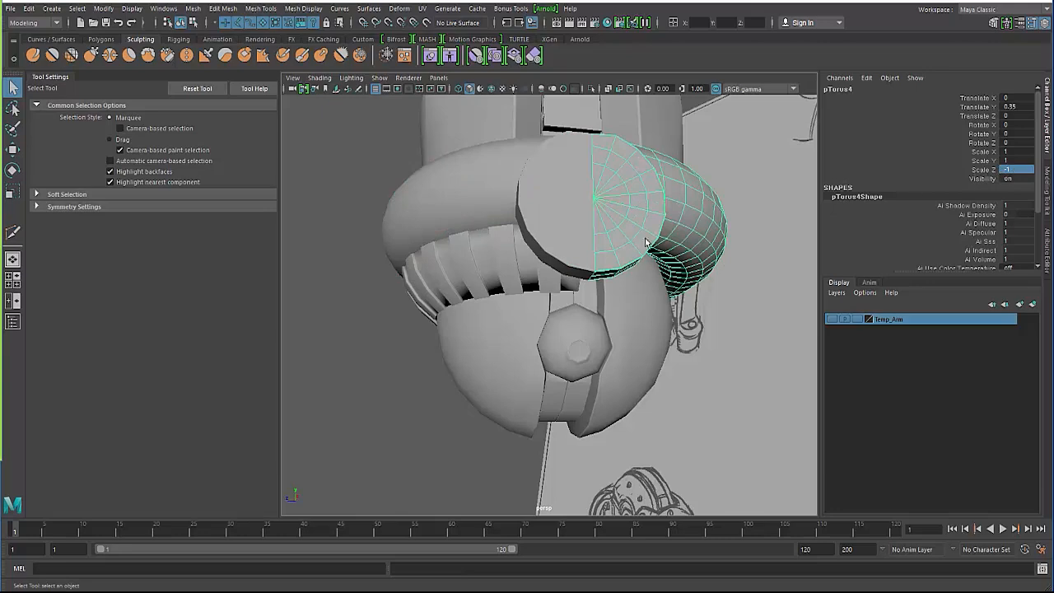
Isolate the ribbed half band below the ring by hiding all unselected objects.
{"action": "left_click_drag", "start_coordinate": [606, 273], "coordinate": [531, 329], "text": "alt"}
{"action": "left_click", "coordinate": [492, 305]}
{"action": "left_click_drag", "start_coordinate": [647, 393], "coordinate": [483, 278], "text": "alt"}
{"action": "scroll", "coordinate": [515, 296], "scroll_direction": "up", "scroll_amount": 4}
{"action": "key", "text": "alt+h"}
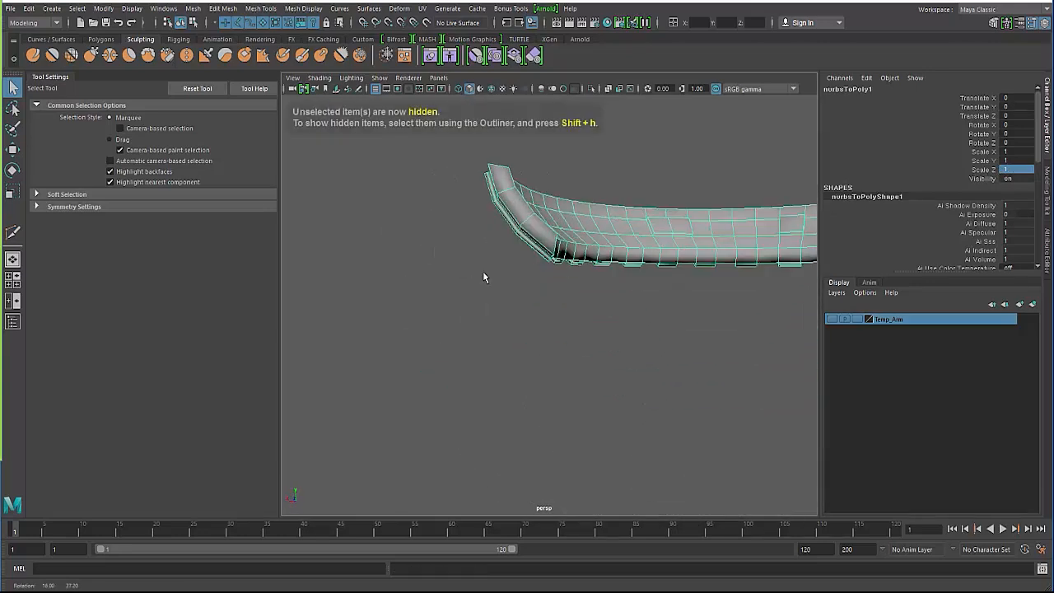
Delete the faces that close off both ends of the ribbed half band.
{"action": "right_click_drag", "start_coordinate": [508, 173], "coordinate": [507, 198]}
{"action": "left_click", "coordinate": [504, 177]}
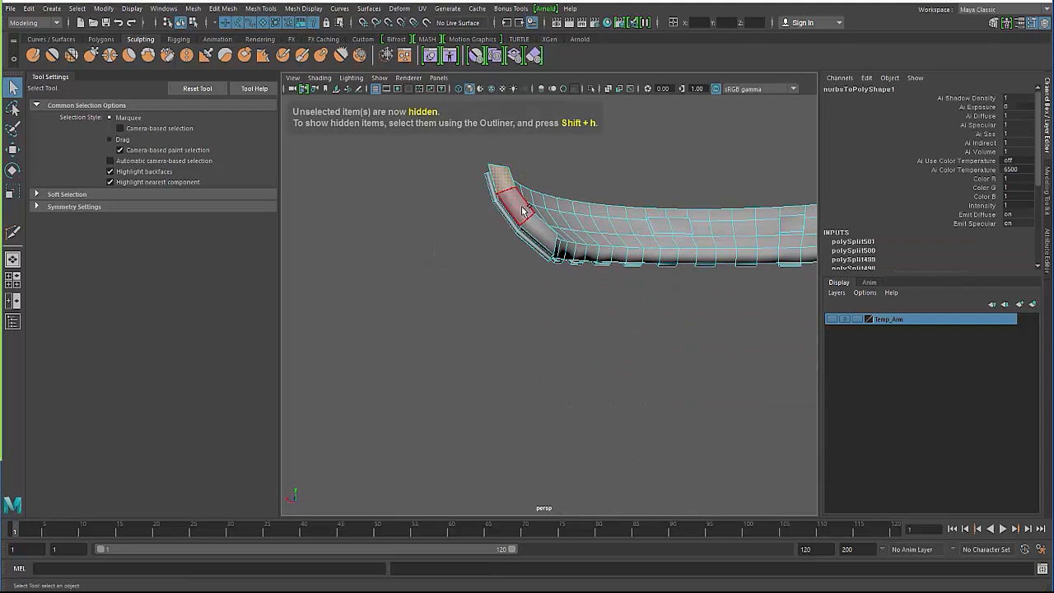
{"action": "left_click_drag", "start_coordinate": [632, 282], "coordinate": [653, 258], "text": "alt"}
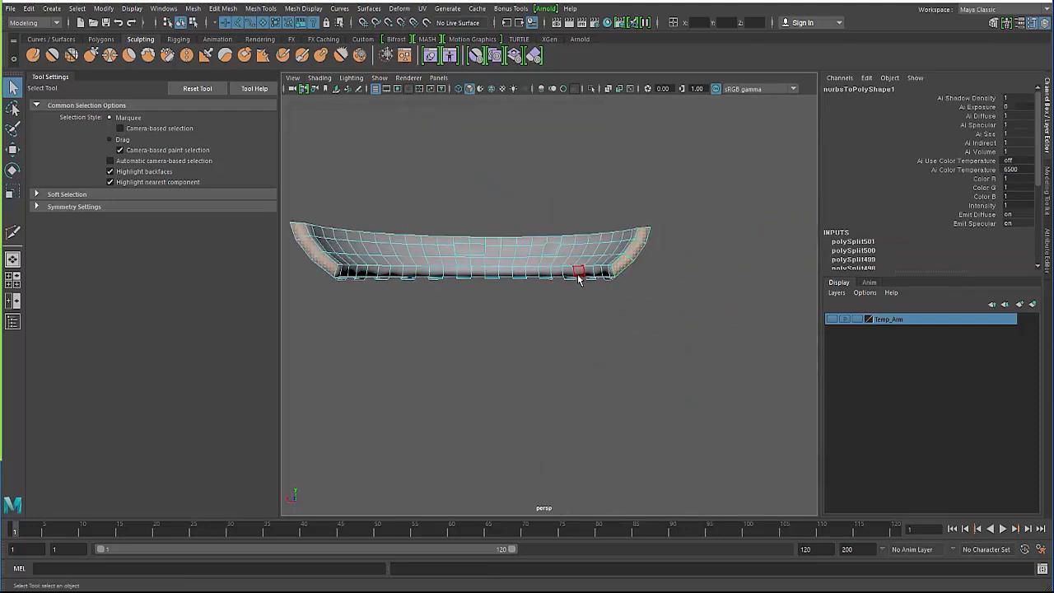
{"action": "key", "text": "Delete"}
Insert two edge loops along the lower rim of the ribbed band with Multi-Cut.
{"action": "mouse_move", "coordinate": [414, 275]}
{"action": "left_mouse_down", "text": "alt"}
{"action": "mouse_move", "coordinate": [470, 270]}
{"action": "mouse_move", "coordinate": [523, 236]}
{"action": "mouse_move", "coordinate": [416, 159]}
{"action": "mouse_move", "coordinate": [321, 213]}
{"action": "mouse_move", "coordinate": [329, 259]}
{"action": "mouse_move", "coordinate": [338, 257]}
{"action": "left_mouse_up", "text": "alt"}
{"action": "scroll", "coordinate": [614, 280], "scroll_direction": "up", "scroll_amount": 5}
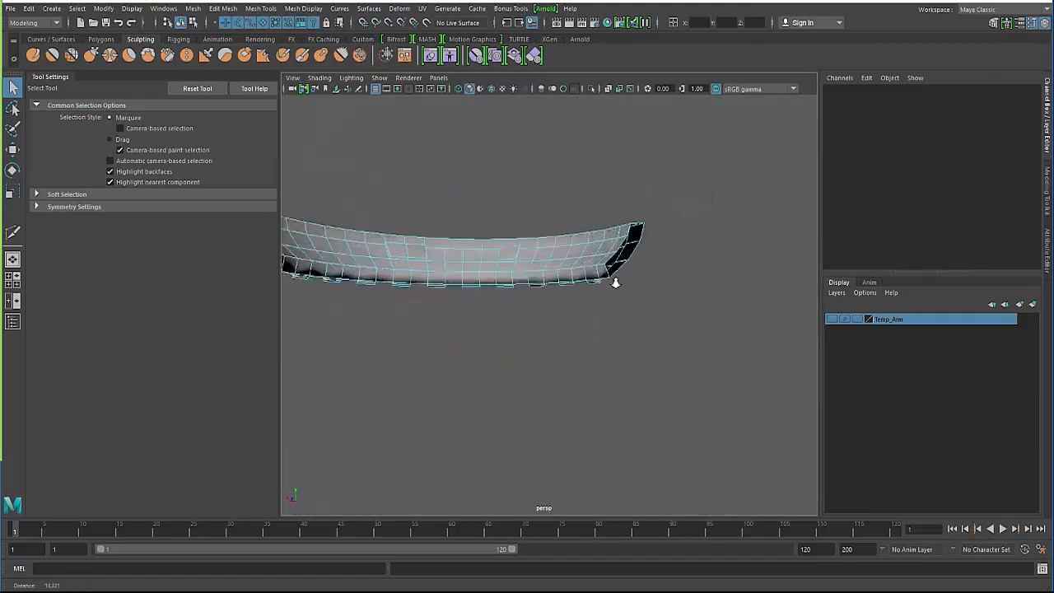
{"action": "right_click_drag", "start_coordinate": [560, 256], "coordinate": [500, 256], "text": "shift"}
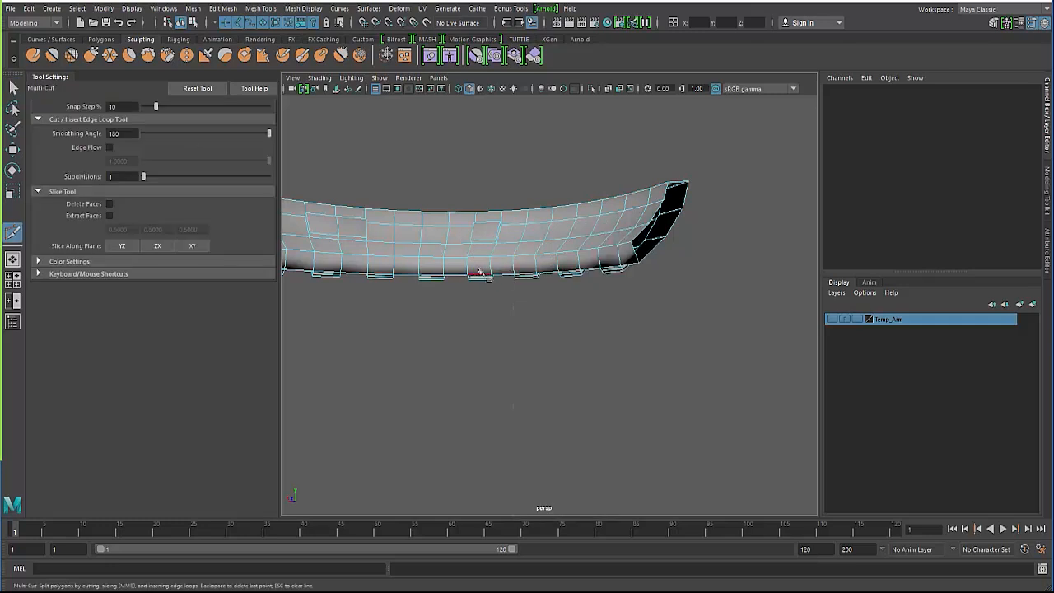
{"action": "key", "text": "ctrl"}
{"action": "left_click", "coordinate": [420, 262], "text": "ctrl"}
{"action": "left_click", "coordinate": [422, 269], "text": "ctrl"}
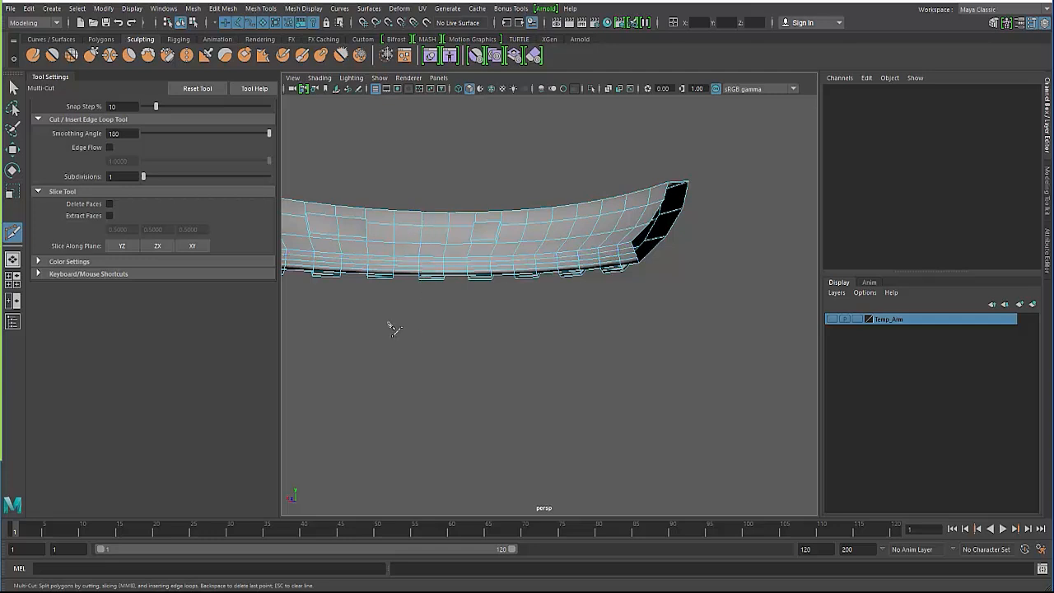
Return to object mode, duplicate the ribbed half band and mirror the copy with a Scale Z of -1.
{"action": "left_click_drag", "start_coordinate": [388, 324], "coordinate": [430, 296], "text": "alt"}
{"action": "mouse_move", "coordinate": [543, 230]}
{"action": "left_mouse_down", "text": "alt"}
{"action": "mouse_move", "coordinate": [452, 287]}
{"action": "mouse_move", "coordinate": [551, 228]}
{"action": "mouse_move", "coordinate": [445, 319]}
{"action": "mouse_move", "coordinate": [448, 294]}
{"action": "left_mouse_up", "text": "alt"}
{"action": "key", "text": "q"}
{"action": "key", "text": "F8"}
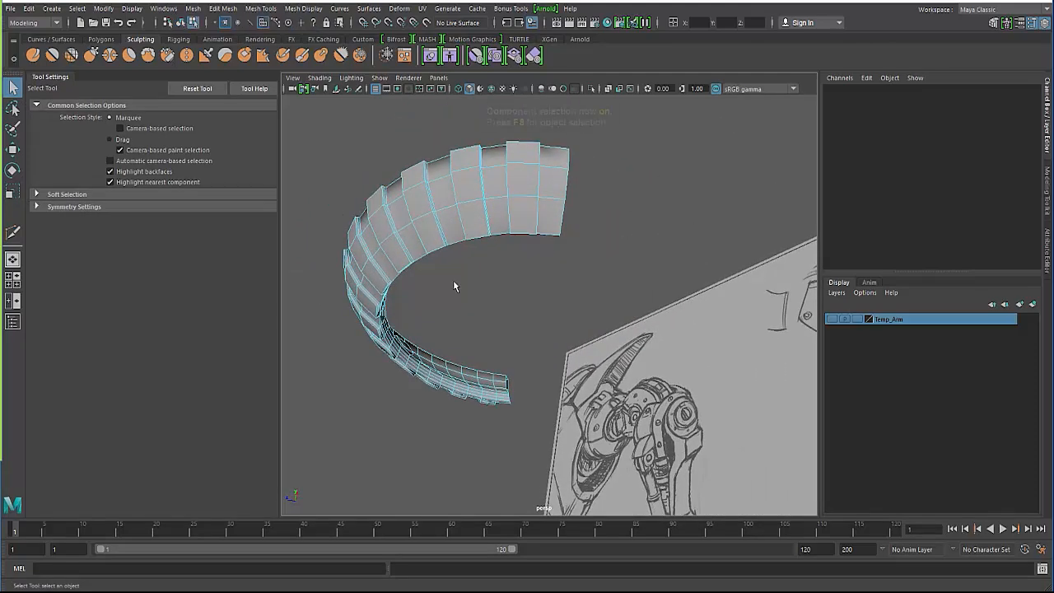
{"action": "key", "text": "ctrl+d"}
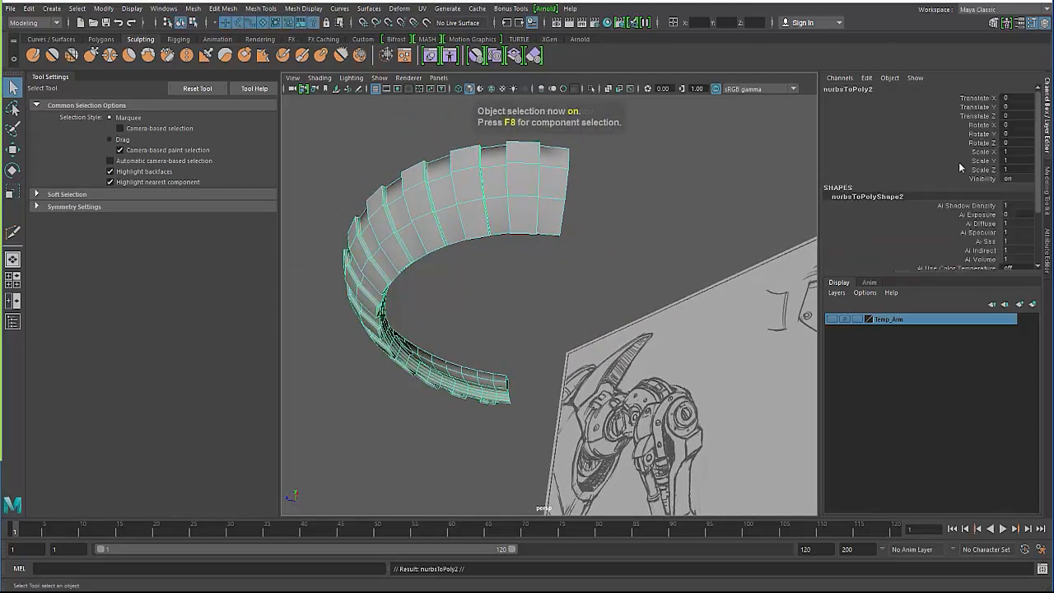
{"action": "key", "text": "r"}
{"action": "right_click_drag", "start_coordinate": [458, 326], "coordinate": [289, 252], "text": "alt"}
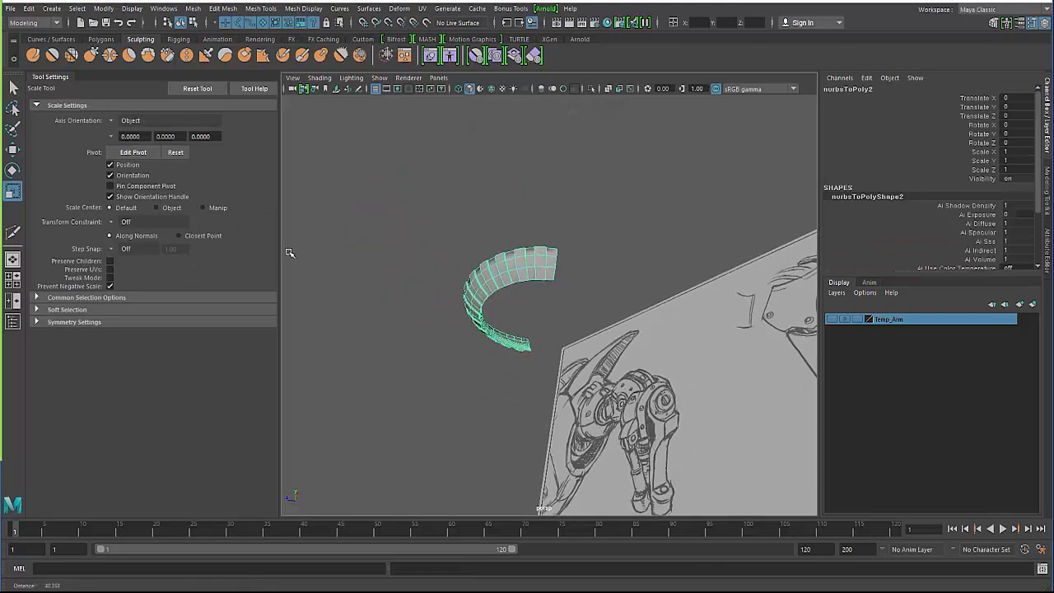
{"action": "left_click_drag", "start_coordinate": [289, 252], "coordinate": [256, 274], "text": "alt"}
{"action": "left_click_drag", "start_coordinate": [498, 469], "coordinate": [591, 446]}
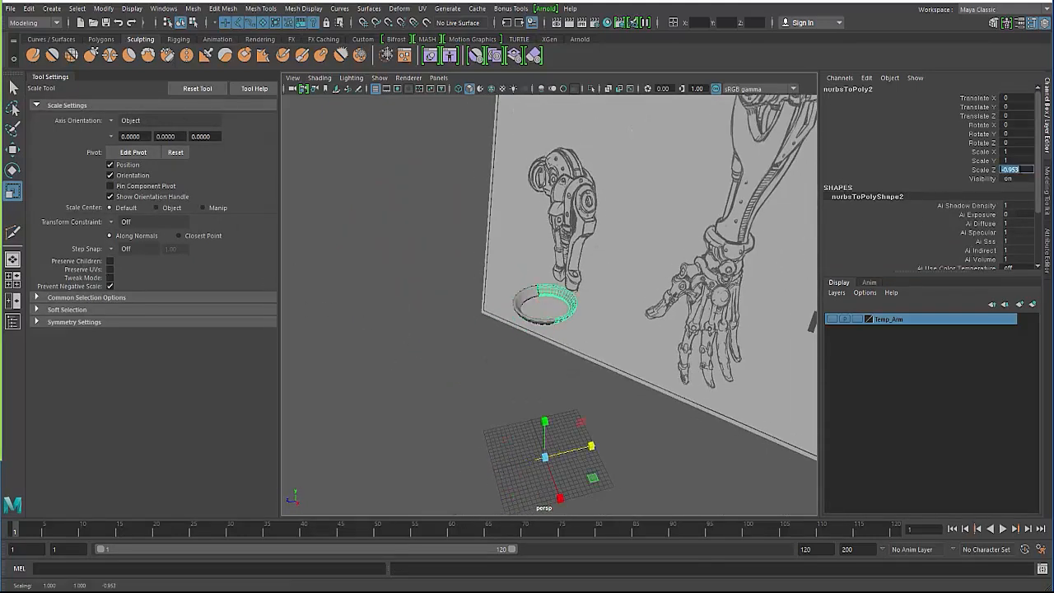
{"action": "type", "text": "-1"}
{"action": "key", "text": "Return"}
{"action": "left_click", "coordinate": [410, 187]}
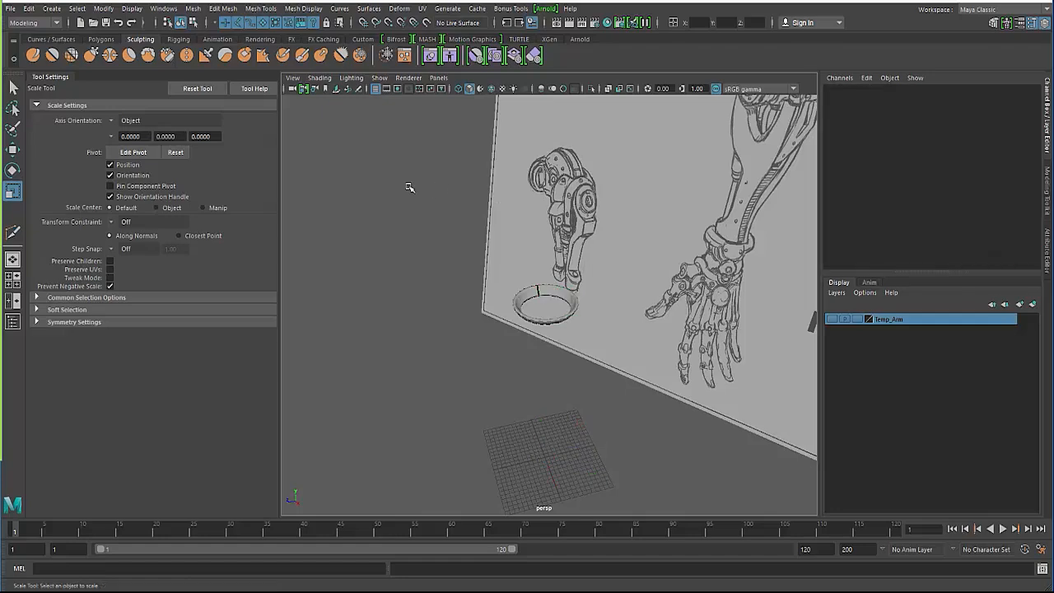
Show the hidden arm parts again around the ribbed band.
{"action": "key", "text": "ctrl+shift+h"}
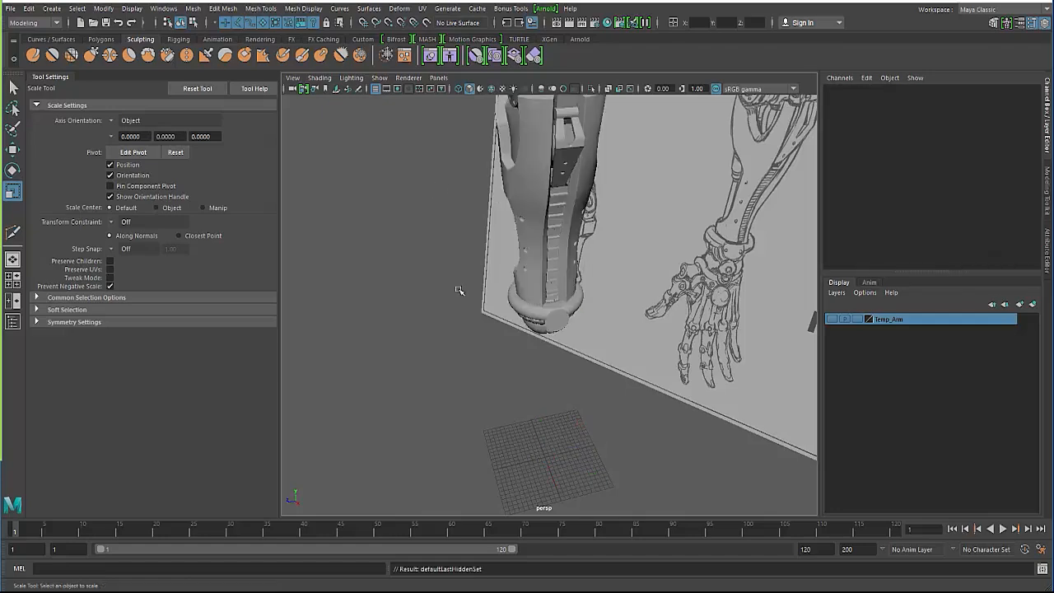
{"action": "left_click_drag", "start_coordinate": [459, 290], "coordinate": [463, 256], "text": "alt"}
{"action": "right_click_drag", "start_coordinate": [464, 256], "coordinate": [501, 301], "text": "alt"}
{"action": "left_click", "coordinate": [501, 302]}
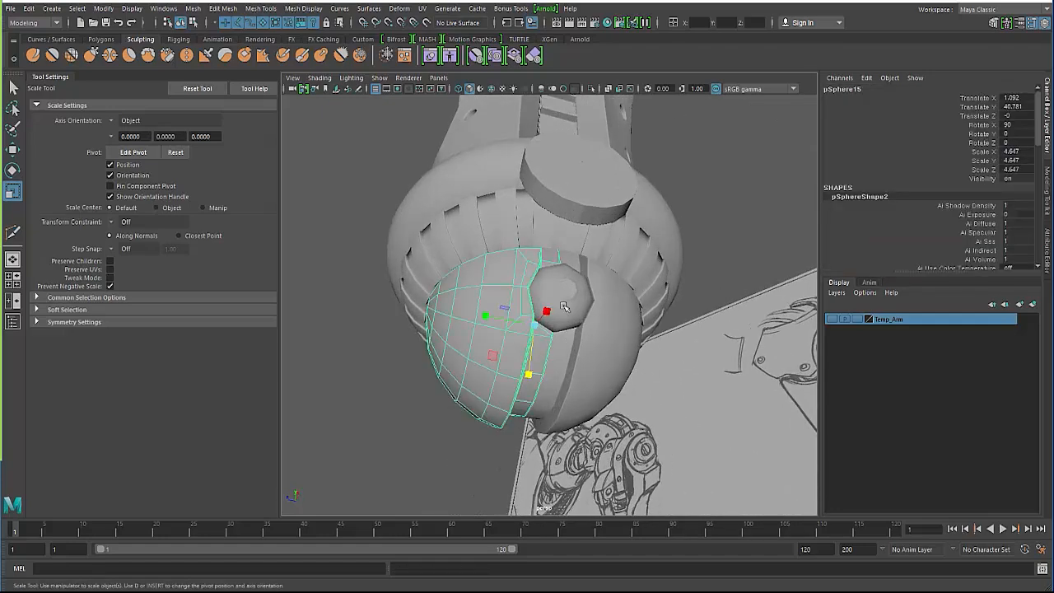
{"action": "left_click", "coordinate": [580, 310]}
{"action": "left_click", "coordinate": [616, 331]}
Combine the two ribbed band halves into one mesh and merge its vertices.
{"action": "left_click", "coordinate": [472, 247]}
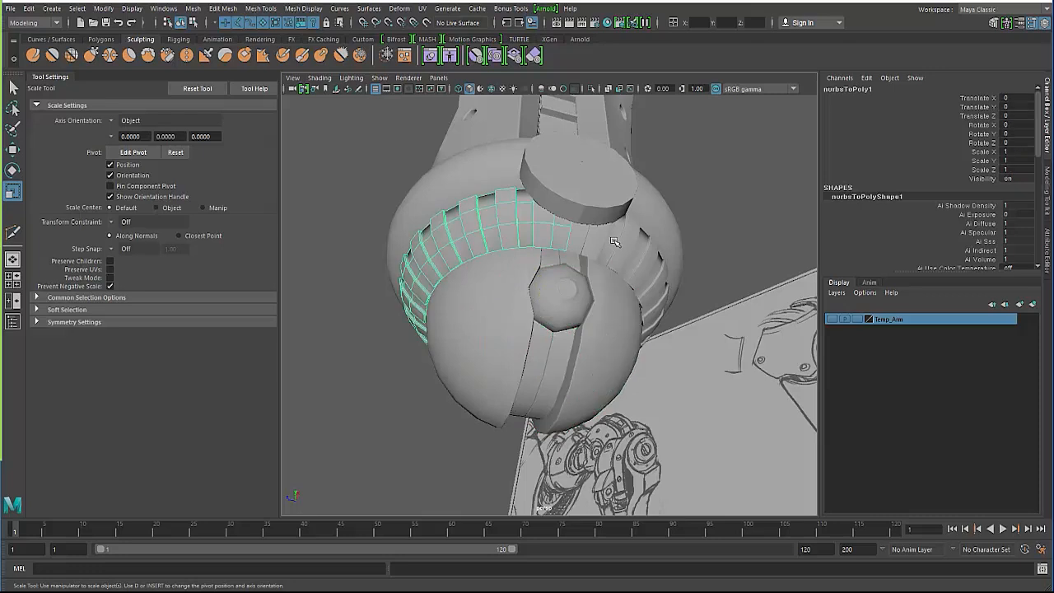
{"action": "left_click", "coordinate": [616, 244], "text": "shift"}
{"action": "left_click_drag", "start_coordinate": [482, 244], "coordinate": [477, 225], "text": "alt"}
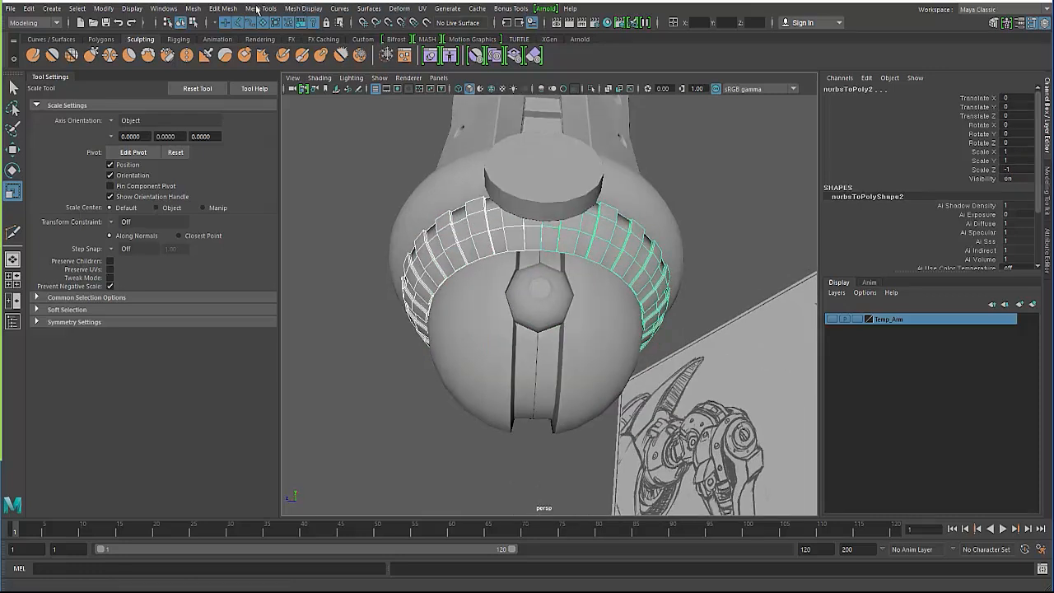
{"action": "left_click", "coordinate": [193, 10]}
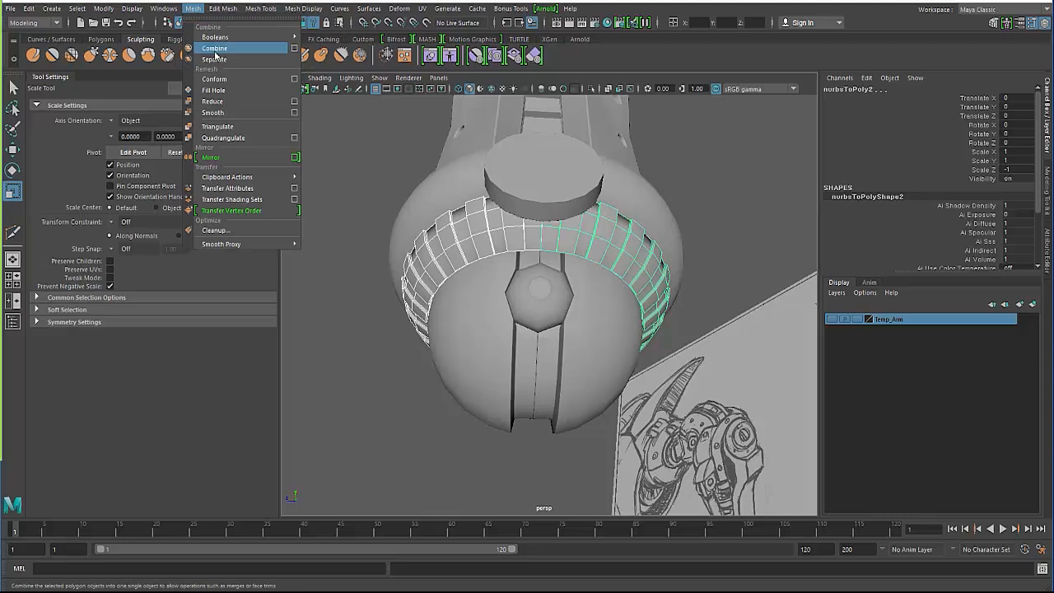
{"action": "left_click", "coordinate": [214, 52]}
{"action": "left_click", "coordinate": [221, 10]}
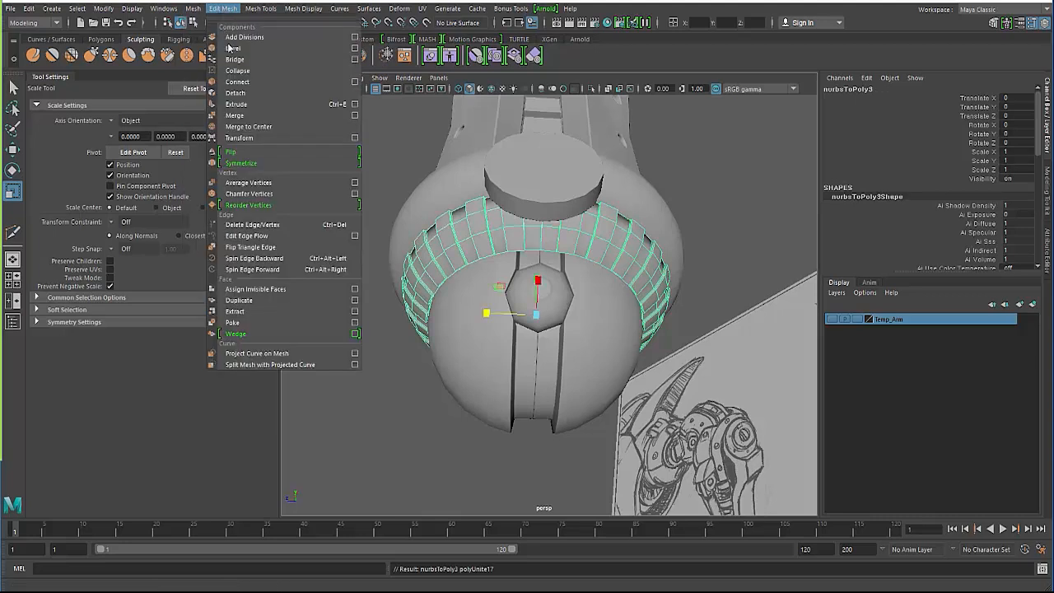
{"action": "left_click", "coordinate": [239, 115]}
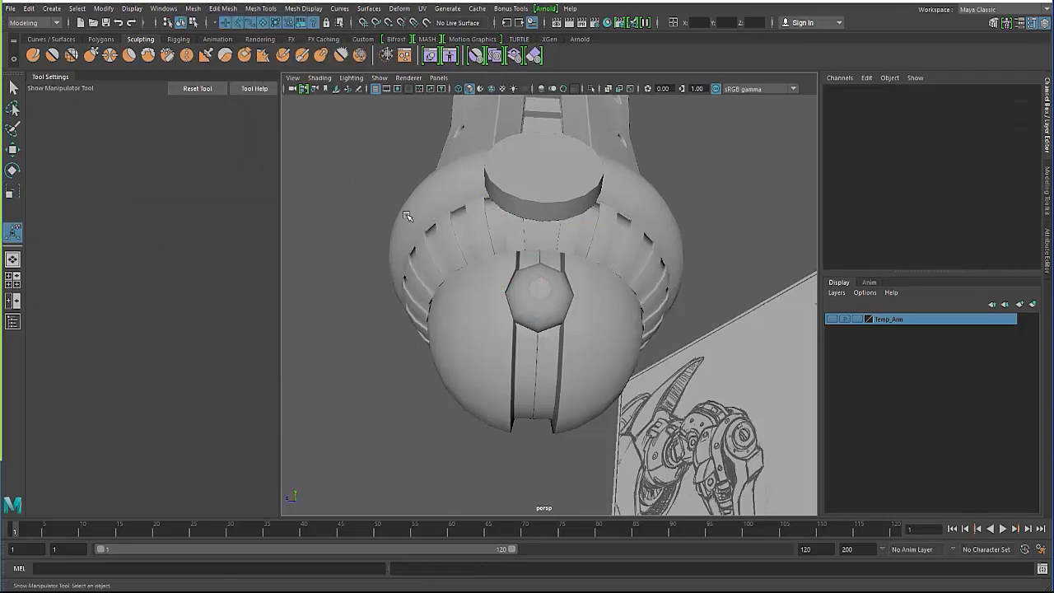
Examine the merged ribbed band and the two torus ring halves for how they fit together around the ball joint.
{"action": "left_click", "coordinate": [377, 233]}
{"action": "left_click_drag", "start_coordinate": [376, 233], "coordinate": [437, 213], "text": "alt"}
{"action": "left_click", "coordinate": [437, 214]}
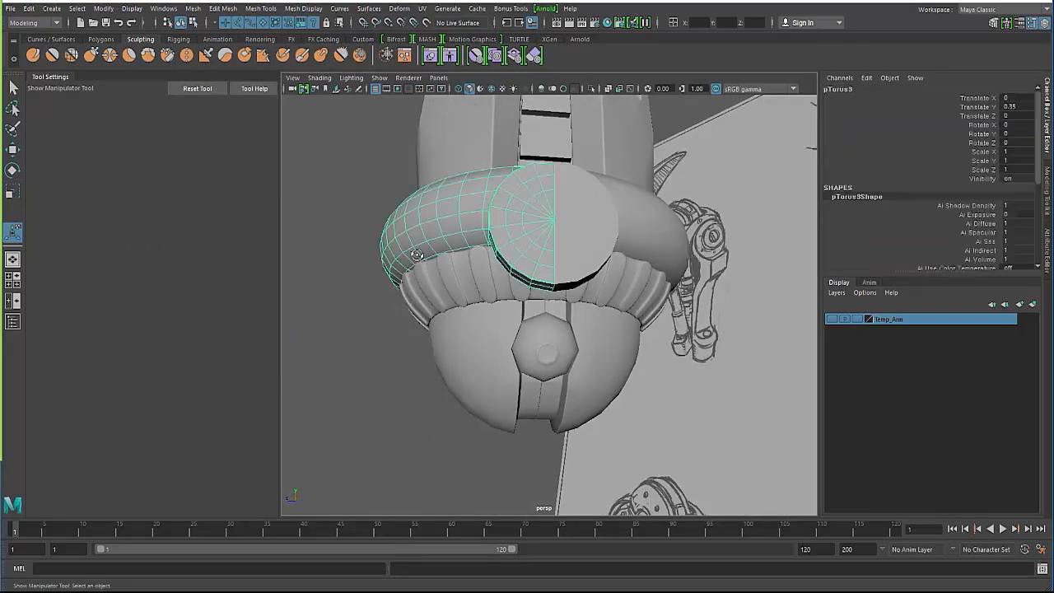
{"action": "left_click_drag", "start_coordinate": [437, 272], "coordinate": [447, 308], "text": "alt"}
{"action": "left_click", "coordinate": [447, 308]}
{"action": "key", "text": "1"}
{"action": "left_click", "coordinate": [426, 257]}
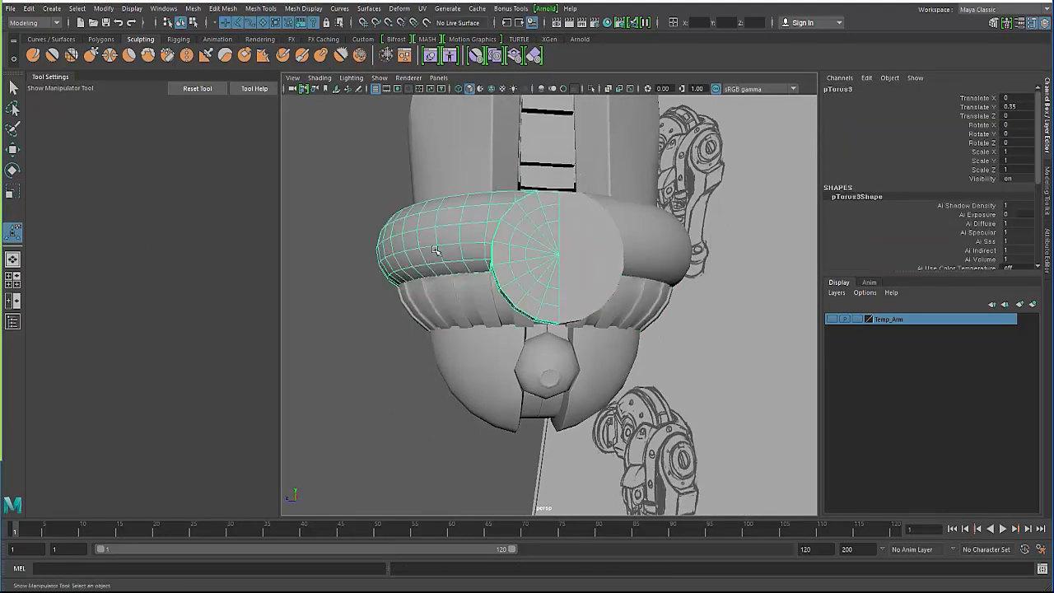
{"action": "key", "text": "ctrl+shift+d"}
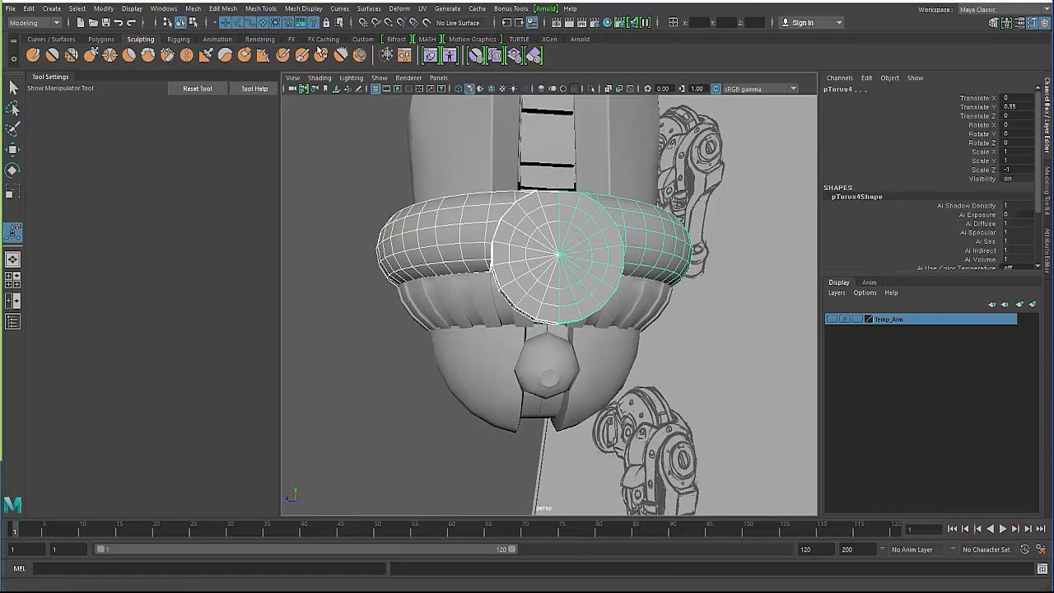
{"action": "mouse_move", "coordinate": [605, 320]}
{"action": "left_mouse_down", "text": "alt"}
{"action": "mouse_move", "coordinate": [774, 292]}
{"action": "mouse_move", "coordinate": [548, 289]}
{"action": "mouse_move", "coordinate": [364, 383]}
{"action": "mouse_move", "coordinate": [463, 277]}
{"action": "mouse_move", "coordinate": [482, 314]}
{"action": "mouse_move", "coordinate": [475, 292]}
{"action": "mouse_move", "coordinate": [501, 281]}
{"action": "left_mouse_up", "text": "alt"}
{"action": "left_click", "coordinate": [364, 384]}
Chamfer the outer-loop vertex just above the middle of the original ring half's disc cap, with a width of 0.25.
{"action": "left_click", "coordinate": [482, 315]}
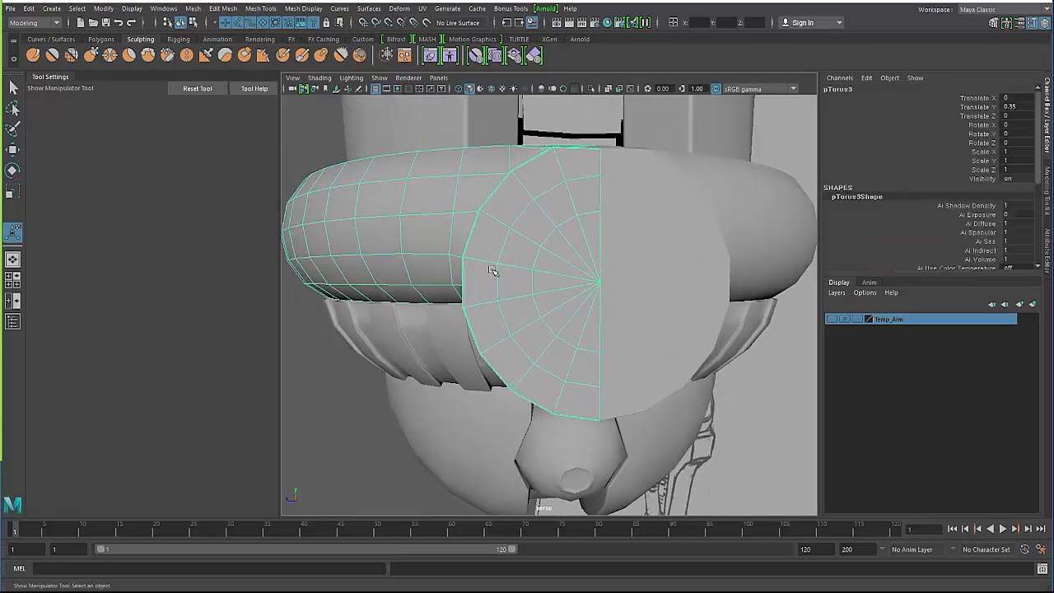
{"action": "right_click_drag", "start_coordinate": [468, 270], "coordinate": [504, 279], "text": "alt"}
{"action": "right_click", "coordinate": [503, 243], "text": "shift"}
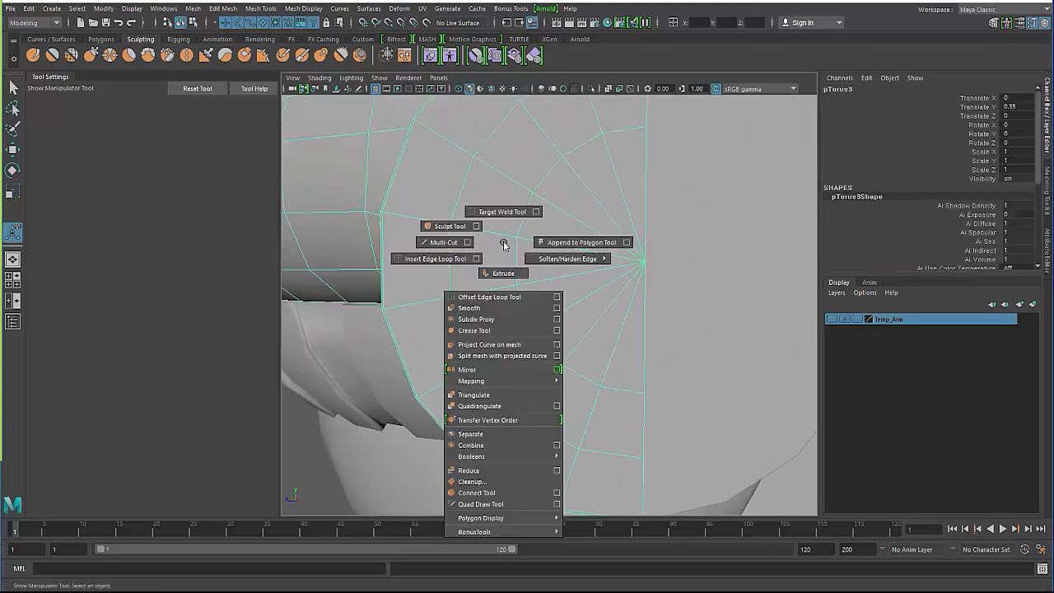
{"action": "right_click_drag", "start_coordinate": [503, 244], "coordinate": [444, 237]}
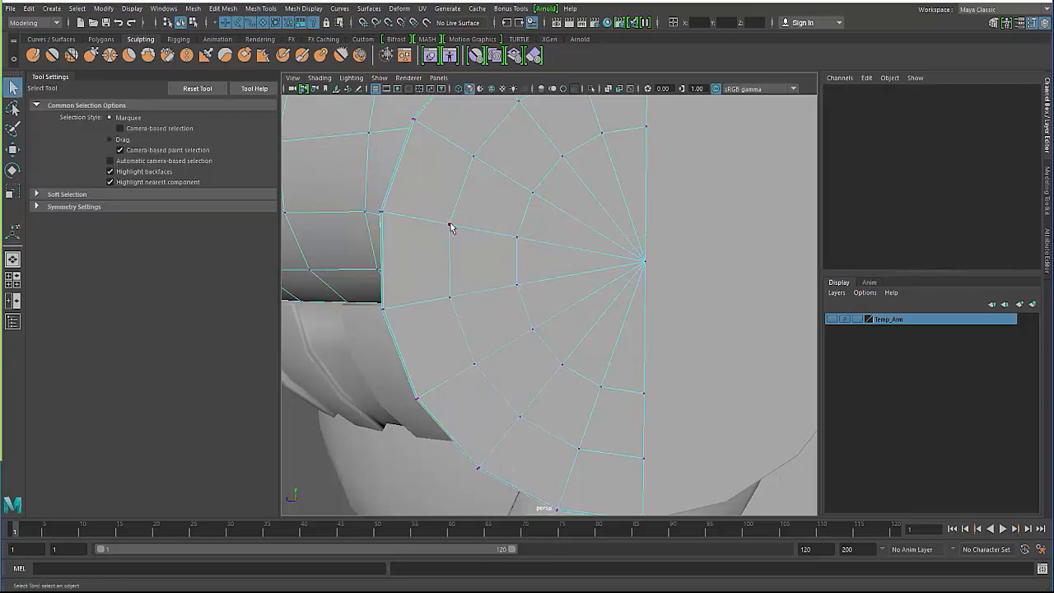
{"action": "left_click", "coordinate": [451, 226]}
{"action": "right_click", "coordinate": [466, 210], "text": "shift"}
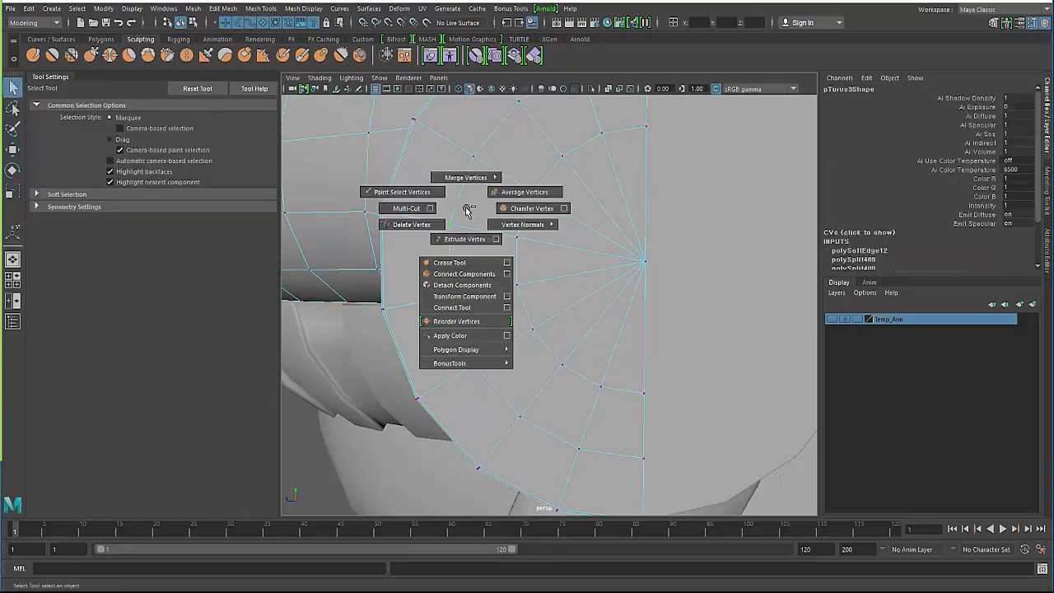
{"action": "right_click_drag", "start_coordinate": [466, 209], "coordinate": [530, 213], "text": "shift"}
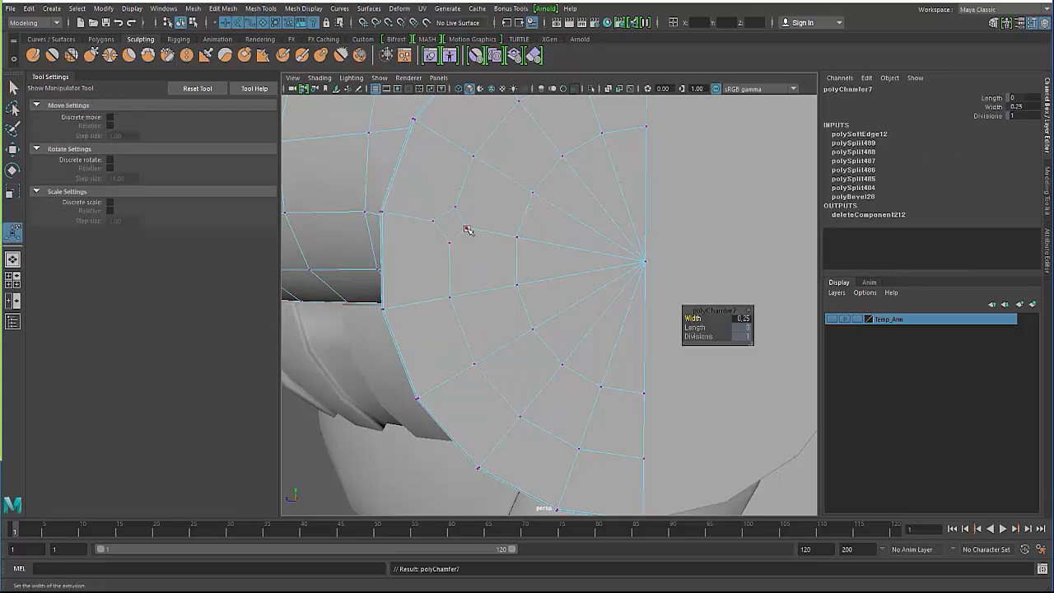
Move the chamfer's inner vertex slightly toward the centre of the disc cap.
{"action": "left_click", "coordinate": [466, 229]}
{"action": "key", "text": "w"}
{"action": "right_click_drag", "start_coordinate": [450, 242], "coordinate": [472, 247], "text": "alt"}
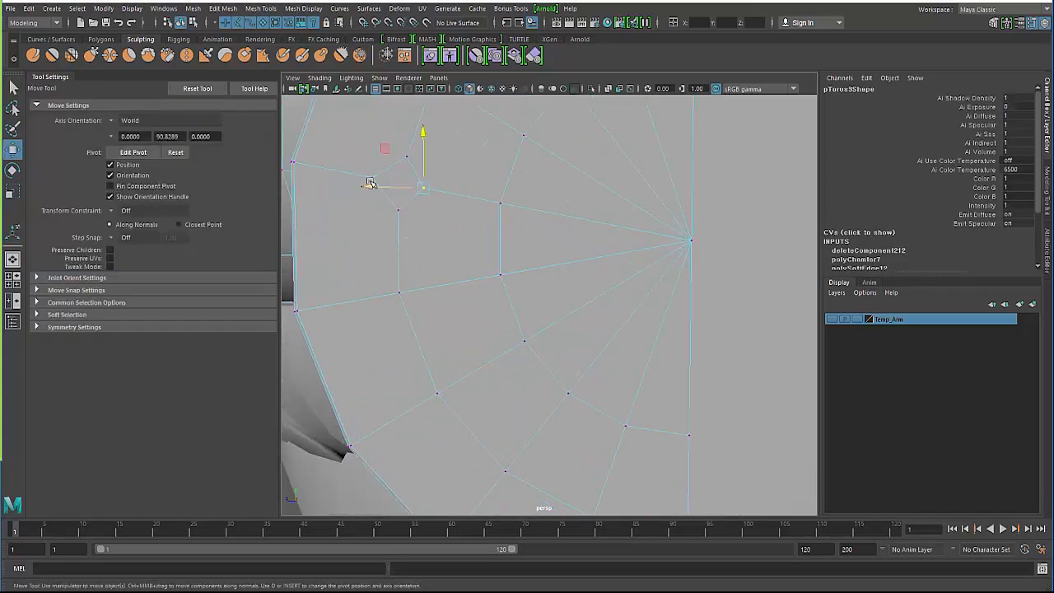
{"action": "left_click_drag", "start_coordinate": [371, 182], "coordinate": [379, 187]}
Set the Move tool's transform constraint to Edge and adjust the chamfer's upper and lower vertices along their edges.
{"action": "left_click", "coordinate": [403, 160]}
{"action": "middle_click_drag", "start_coordinate": [386, 167], "coordinate": [415, 215], "text": "alt"}
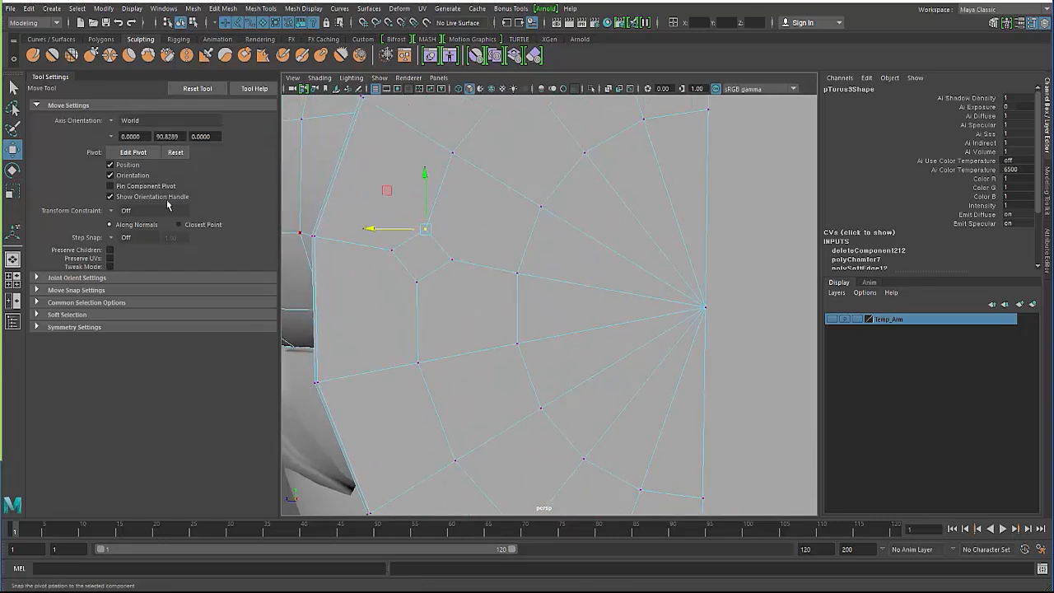
{"action": "left_click", "coordinate": [122, 211]}
{"action": "left_click", "coordinate": [131, 230]}
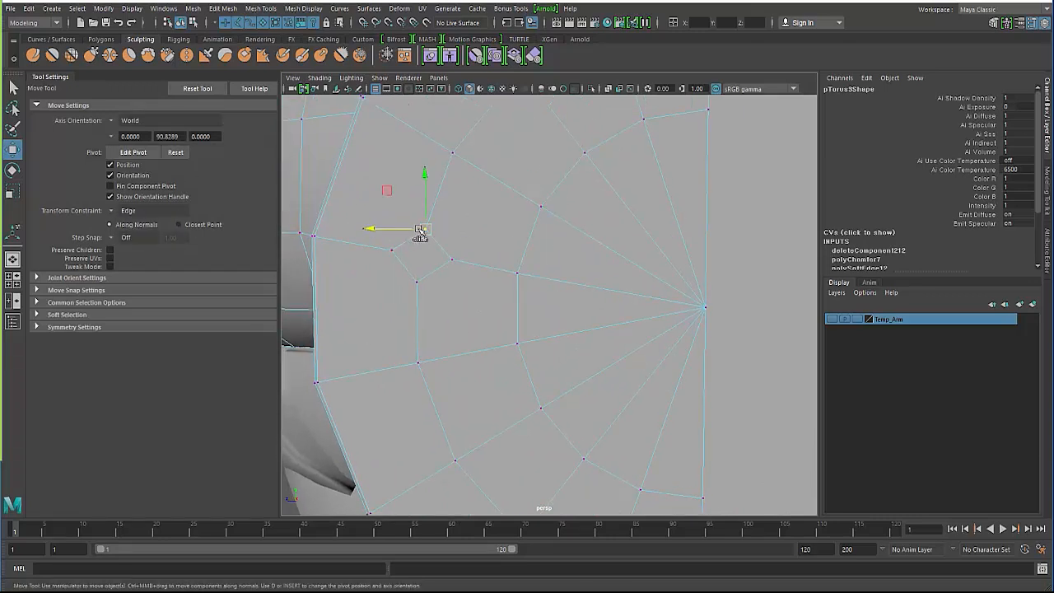
{"action": "left_click_drag", "start_coordinate": [420, 232], "coordinate": [419, 233]}
{"action": "left_click_drag", "start_coordinate": [420, 285], "coordinate": [416, 284]}
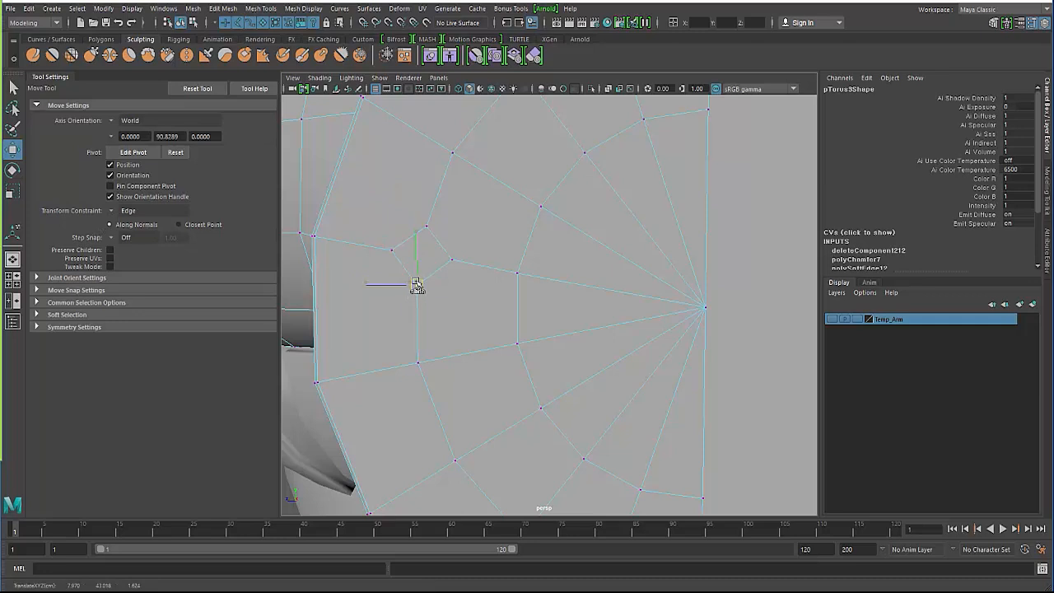
Cut a new edge with Multi-Cut from the middle of the chamfer's upper outer side to the cap's upper rim vertex.
{"action": "right_click_drag", "start_coordinate": [401, 192], "coordinate": [407, 233], "text": "shift"}
{"action": "left_click", "coordinate": [409, 238]}
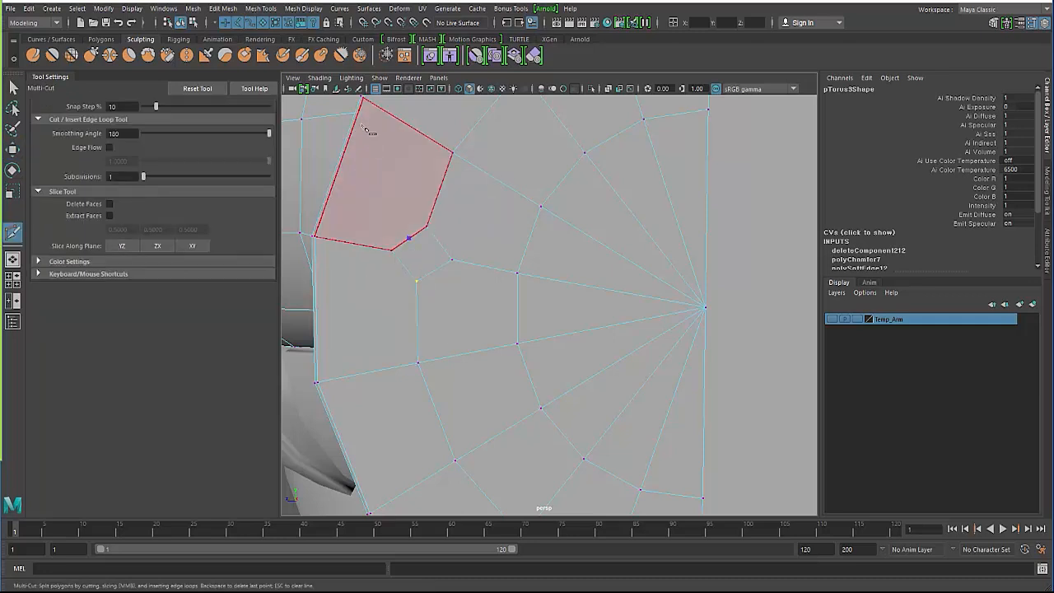
{"action": "right_click", "coordinate": [381, 266]}
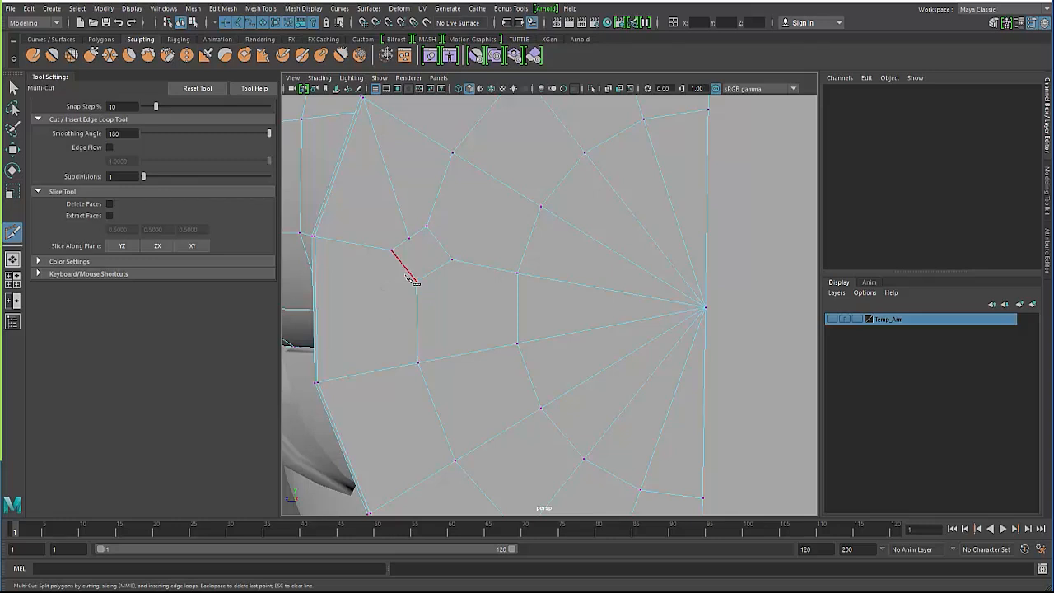
Cut edges from the midpoints of the chamfer's three remaining sides to the lower rim vertex and the two diagonal inner-loop vertices.
{"action": "left_click", "coordinate": [404, 265]}
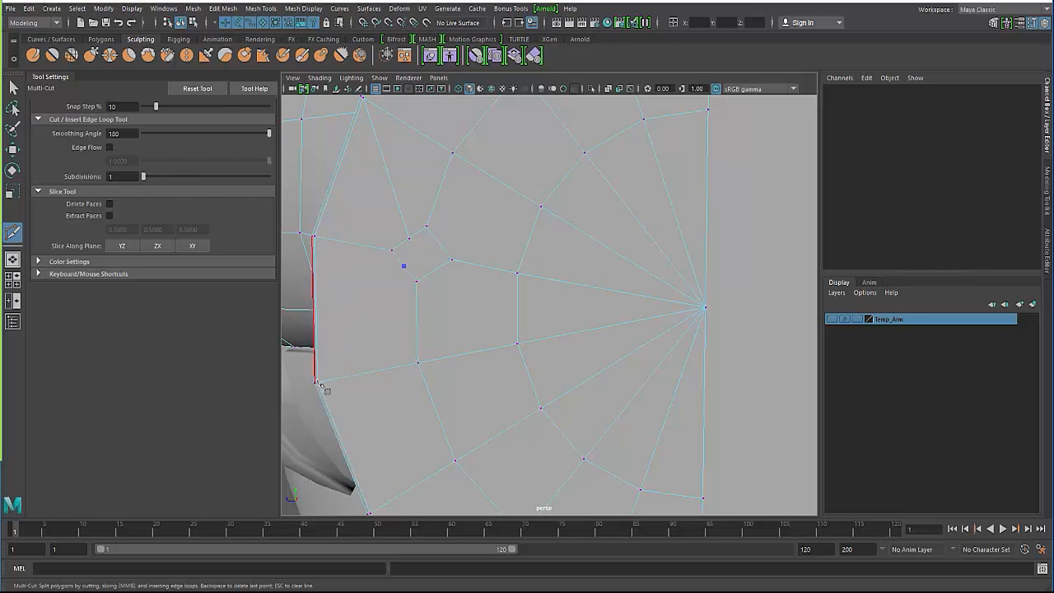
{"action": "left_click", "coordinate": [433, 272]}
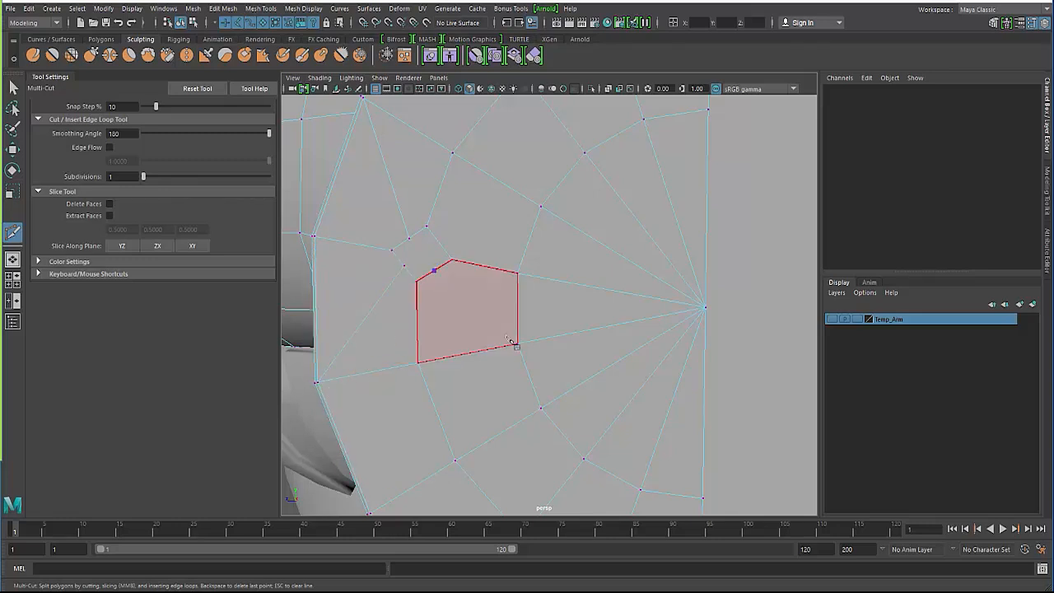
{"action": "left_click", "coordinate": [439, 243]}
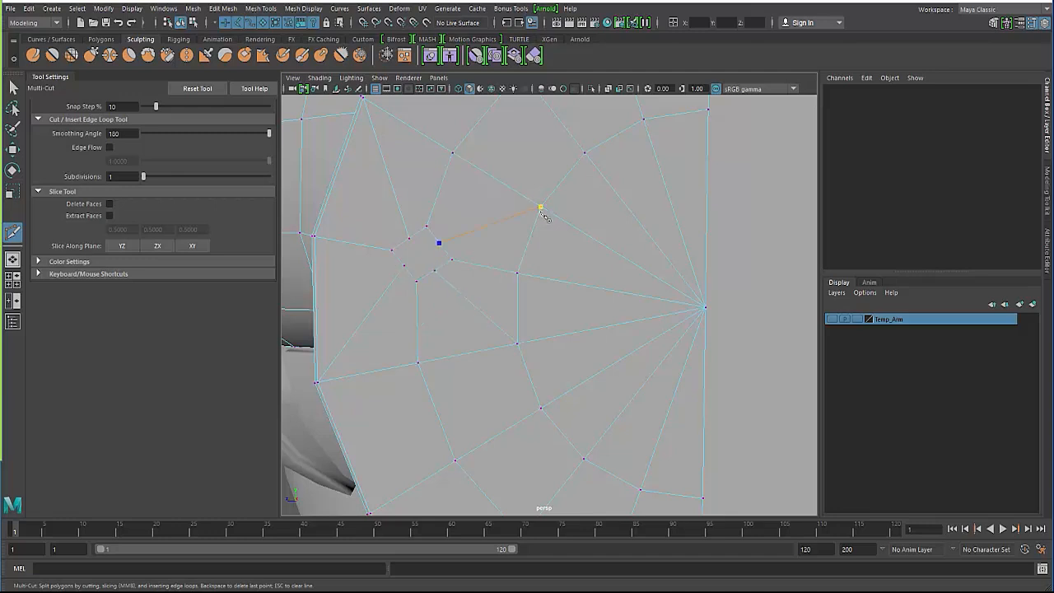
{"action": "key", "text": "q"}
Scale the four mid-side vertices of the chamfer outward to round it into an even octagon.
{"action": "right_click_drag", "start_coordinate": [471, 257], "coordinate": [484, 232]}
{"action": "right_click_drag", "start_coordinate": [406, 243], "coordinate": [358, 242]}
{"action": "left_click", "coordinate": [410, 247]}
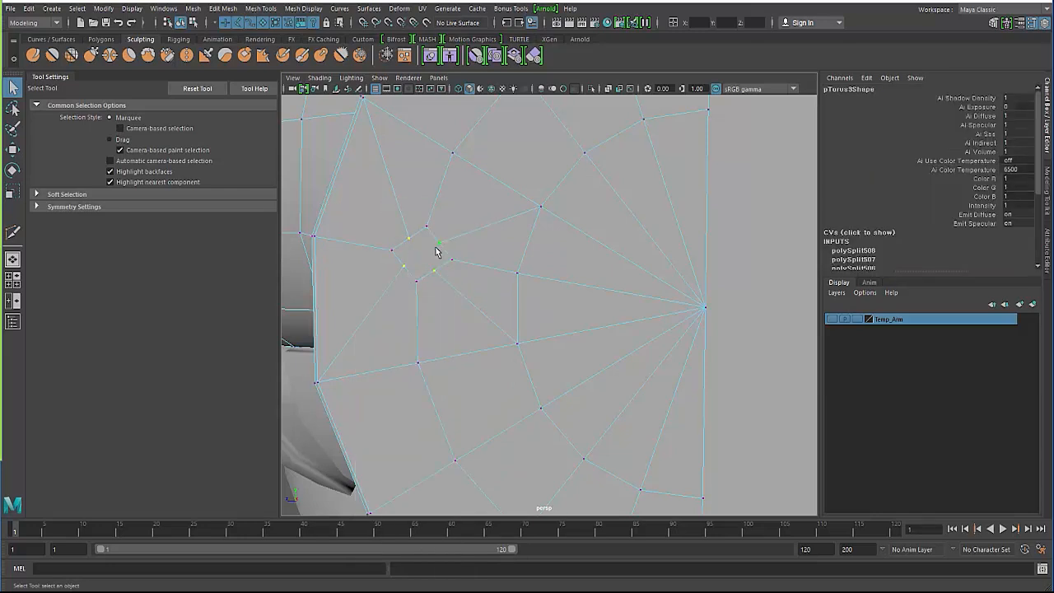
{"action": "key", "text": "r"}
{"action": "left_click_drag", "start_coordinate": [419, 255], "coordinate": [428, 255]}
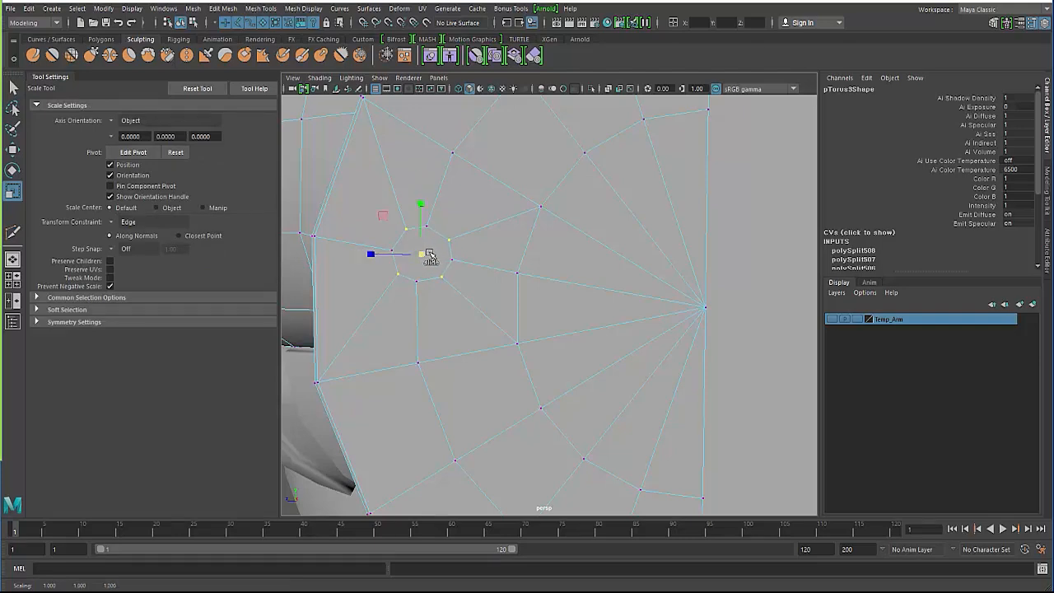
Extrude the octagonal face inward to sink a shallow hole into the disc cap.
{"action": "key", "text": "F8"}
{"action": "key", "text": "F8"}
{"action": "right_click_drag", "start_coordinate": [400, 236], "coordinate": [402, 259]}
{"action": "left_click", "coordinate": [423, 262]}
{"action": "left_click_drag", "start_coordinate": [364, 231], "coordinate": [384, 220], "text": "alt"}
{"action": "key", "text": "f"}
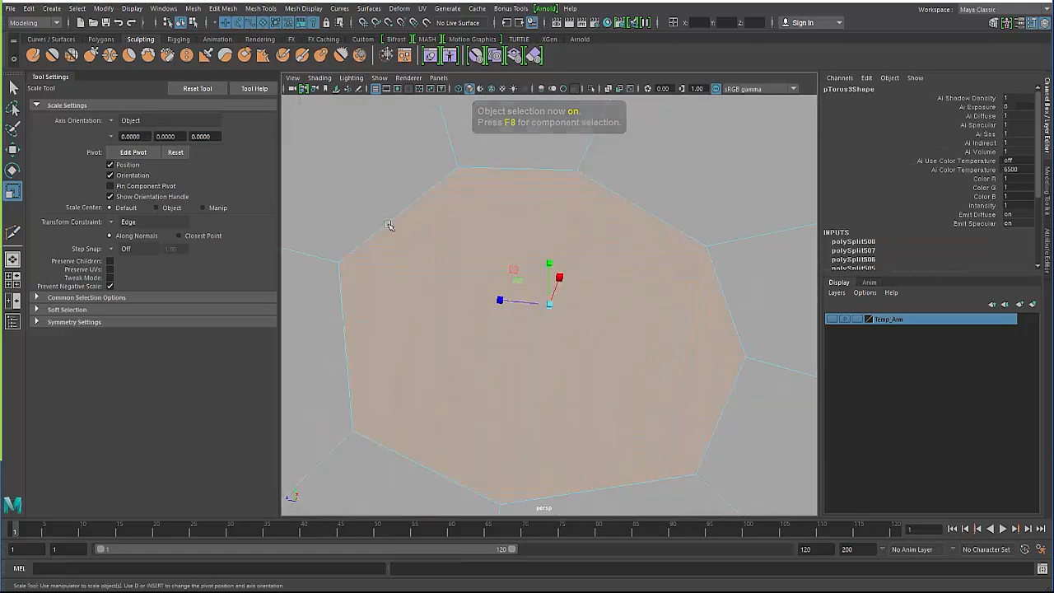
{"action": "left_click_drag", "start_coordinate": [423, 268], "coordinate": [437, 238], "text": "alt"}
{"action": "right_click_drag", "start_coordinate": [437, 238], "coordinate": [387, 240], "text": "alt"}
{"action": "left_click_drag", "start_coordinate": [387, 240], "coordinate": [411, 218], "text": "alt"}
{"action": "right_click_drag", "start_coordinate": [412, 218], "coordinate": [515, 268], "text": "alt"}
{"action": "left_click_drag", "start_coordinate": [515, 267], "coordinate": [543, 247], "text": "alt"}
{"action": "right_click_drag", "start_coordinate": [546, 245], "coordinate": [549, 275], "text": "shift"}
{"action": "left_click_drag", "start_coordinate": [524, 280], "coordinate": [548, 295], "text": "alt"}
{"action": "left_click_drag", "start_coordinate": [526, 275], "coordinate": [504, 326], "text": "alt"}
{"action": "left_click", "coordinate": [352, 179]}
Cut two crossing edges between opposite corners of the hole's octagonal floor with Multi-Cut.
{"action": "right_click_drag", "start_coordinate": [476, 281], "coordinate": [531, 215], "text": "alt"}
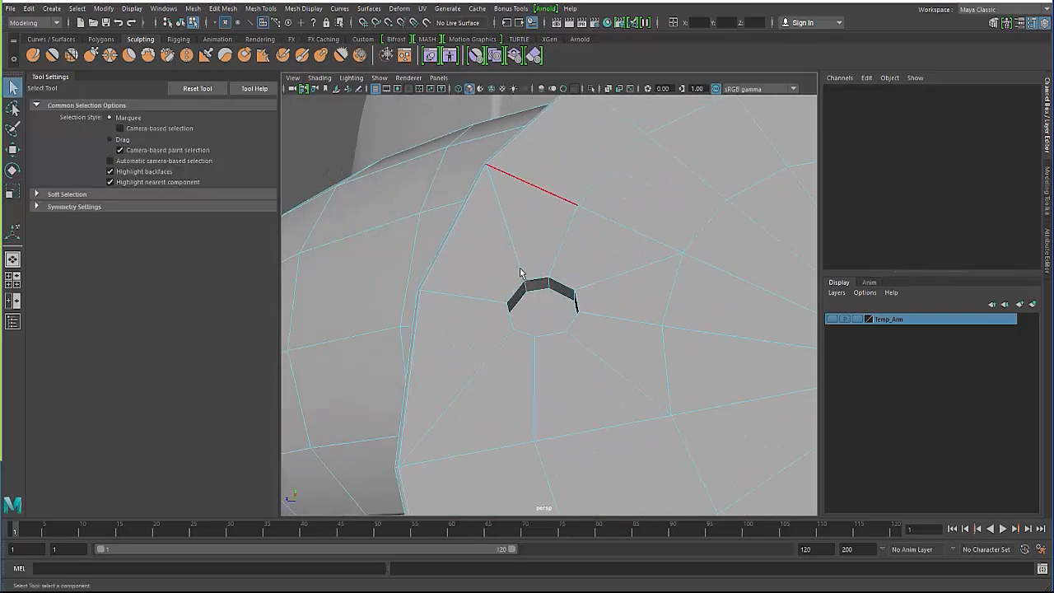
{"action": "right_click_drag", "start_coordinate": [522, 275], "coordinate": [531, 278], "text": "alt"}
{"action": "left_click", "coordinate": [529, 278]}
{"action": "left_click_drag", "start_coordinate": [529, 278], "coordinate": [499, 304], "text": "alt"}
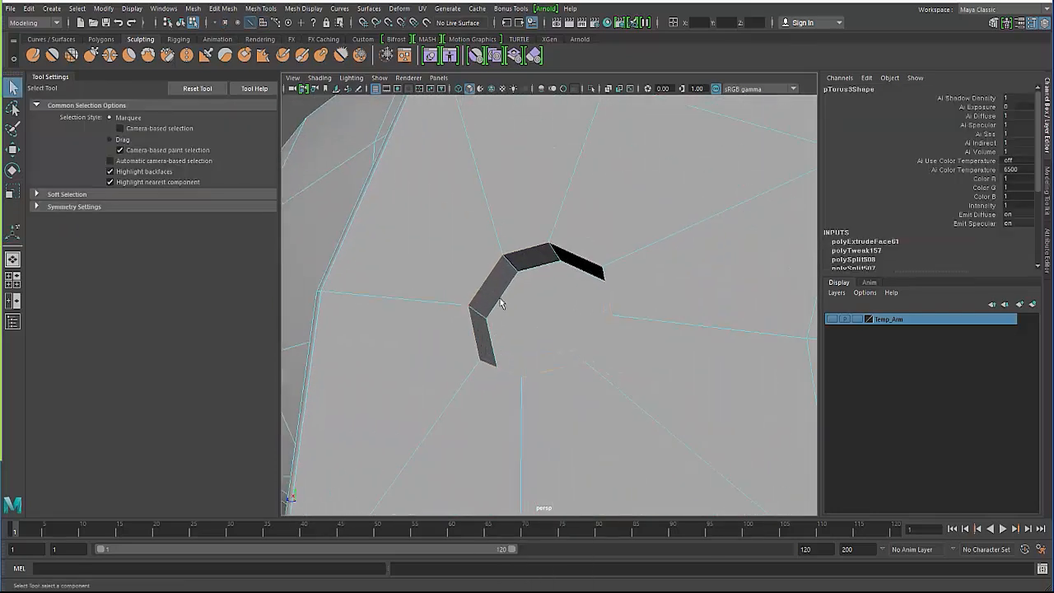
{"action": "right_click_drag", "start_coordinate": [500, 298], "coordinate": [497, 232]}
{"action": "mouse_move", "coordinate": [495, 309]}
{"action": "left_mouse_down", "text": "alt"}
{"action": "mouse_move", "coordinate": [508, 315]}
{"action": "mouse_move", "coordinate": [472, 341]}
{"action": "mouse_move", "coordinate": [503, 297]}
{"action": "left_mouse_up", "text": "alt"}
{"action": "right_click_drag", "start_coordinate": [502, 310], "coordinate": [439, 315], "text": "shift"}
{"action": "left_click_drag", "start_coordinate": [482, 305], "coordinate": [529, 317], "text": "alt"}
{"action": "left_click", "coordinate": [465, 295]}
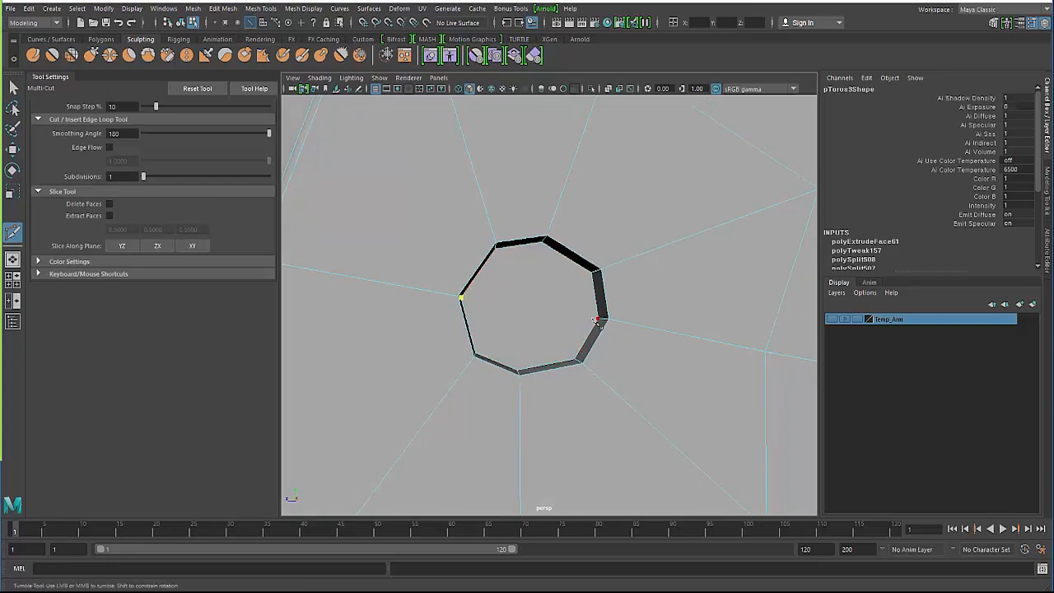
{"action": "left_click", "coordinate": [597, 319]}
{"action": "right_click", "coordinate": [521, 299]}
{"action": "left_click", "coordinate": [541, 241]}
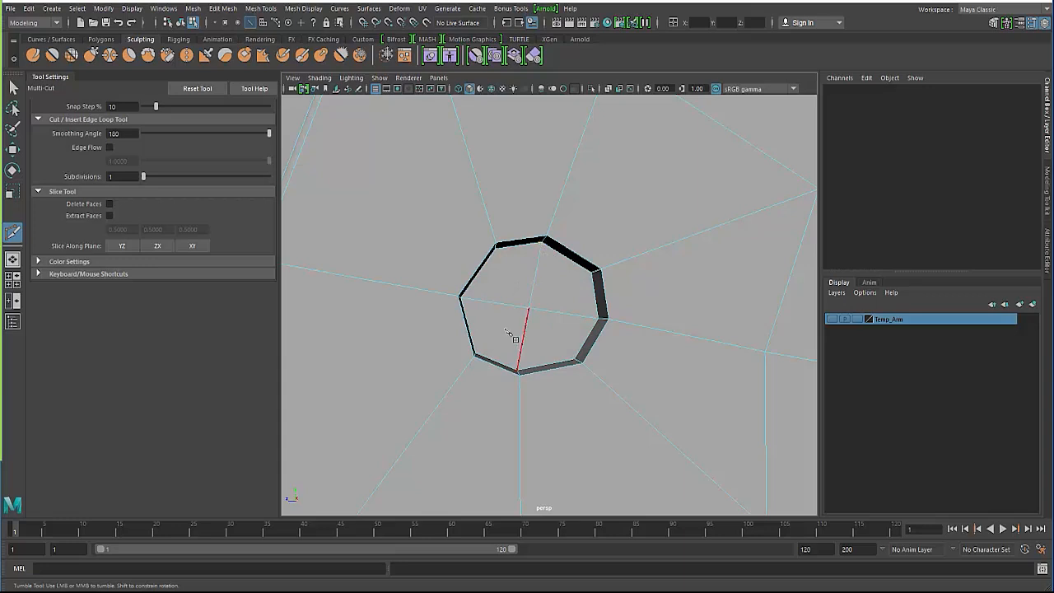
{"action": "left_click", "coordinate": [13, 87]}
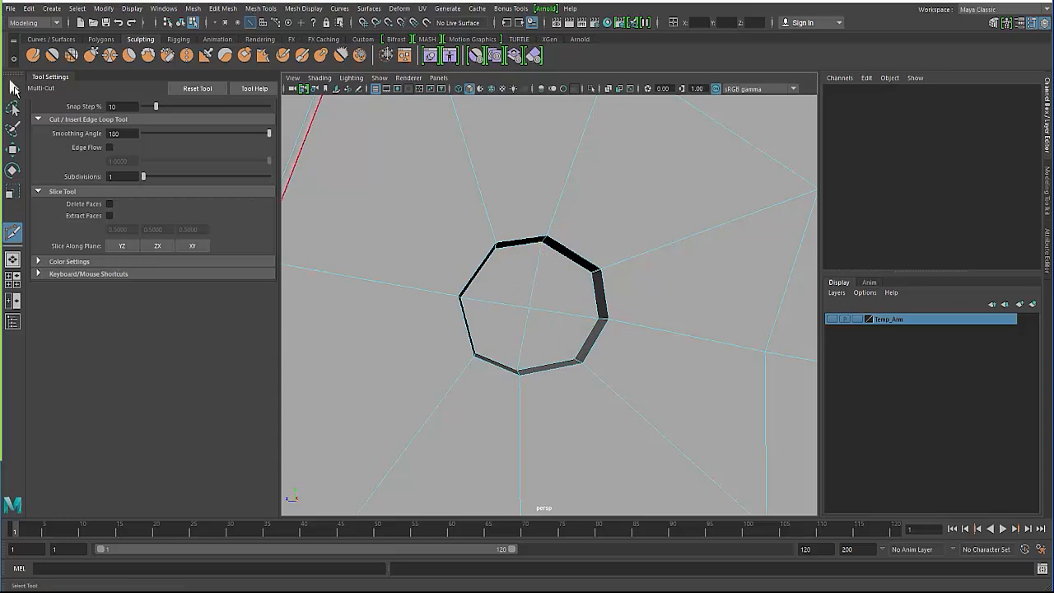
Bevel the hole's rim and floor edge loops with 2 segments, depth 1.5 and a fraction of 0.2.
{"action": "left_click", "coordinate": [485, 266]}
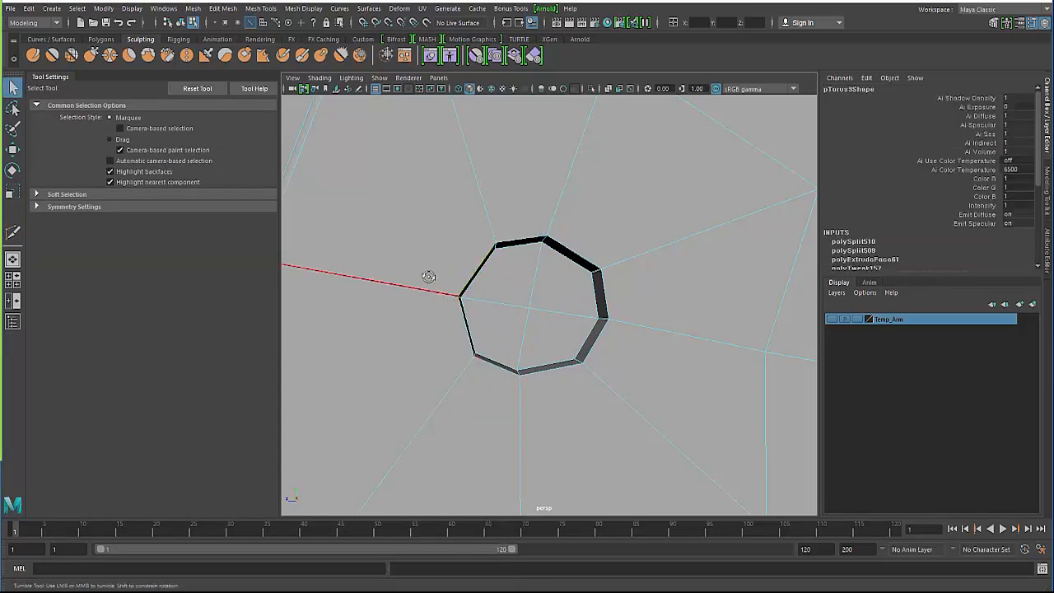
{"action": "left_click_drag", "start_coordinate": [428, 275], "coordinate": [469, 290], "text": "alt"}
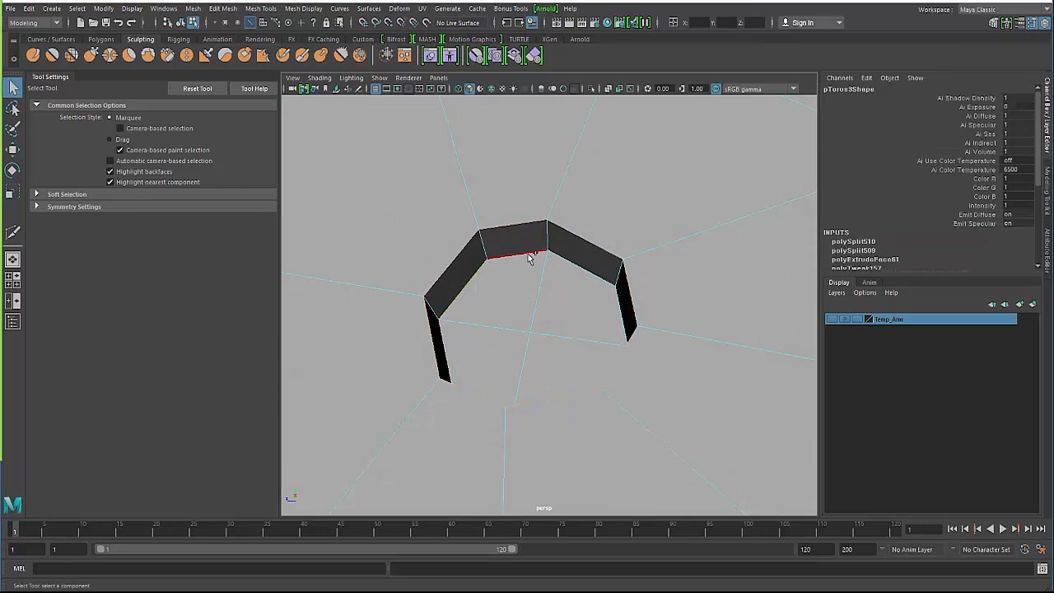
{"action": "left_click_drag", "start_coordinate": [527, 312], "coordinate": [578, 292], "text": "alt"}
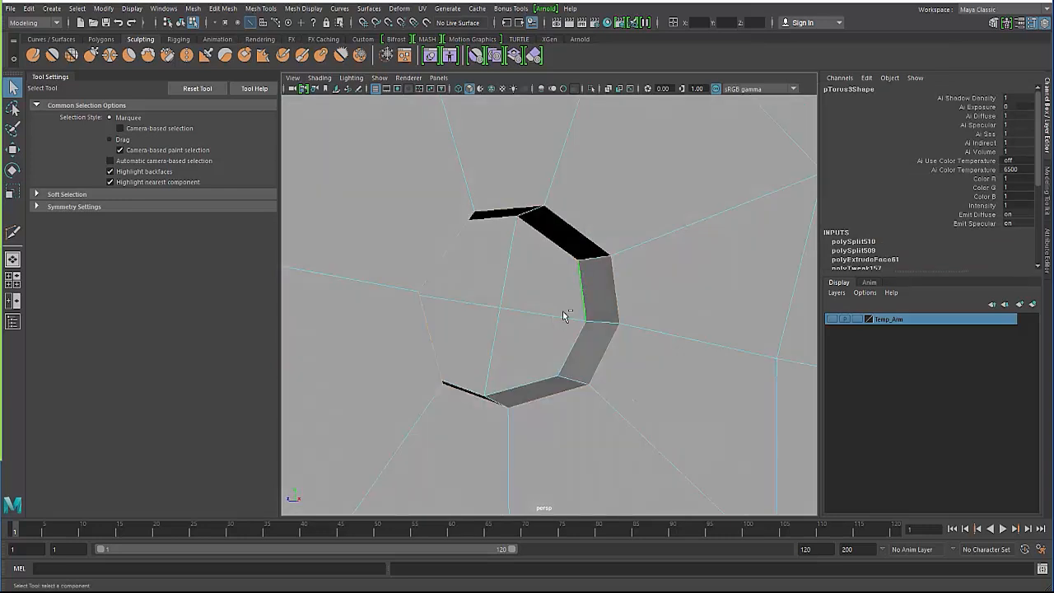
{"action": "left_click_drag", "start_coordinate": [466, 346], "coordinate": [484, 275], "text": "alt"}
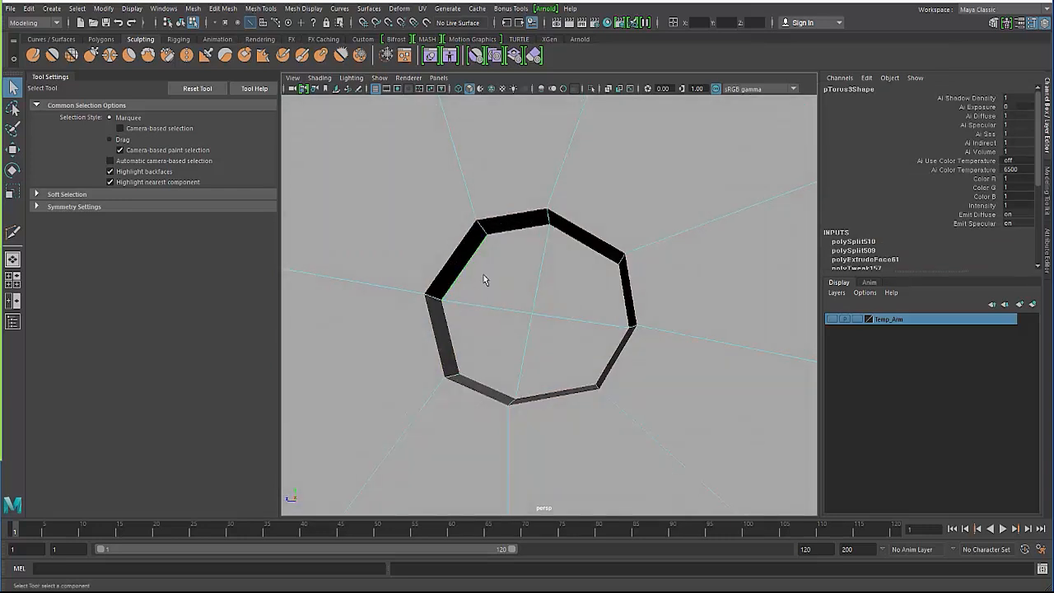
{"action": "right_click_drag", "start_coordinate": [485, 274], "coordinate": [568, 275], "text": "shift"}
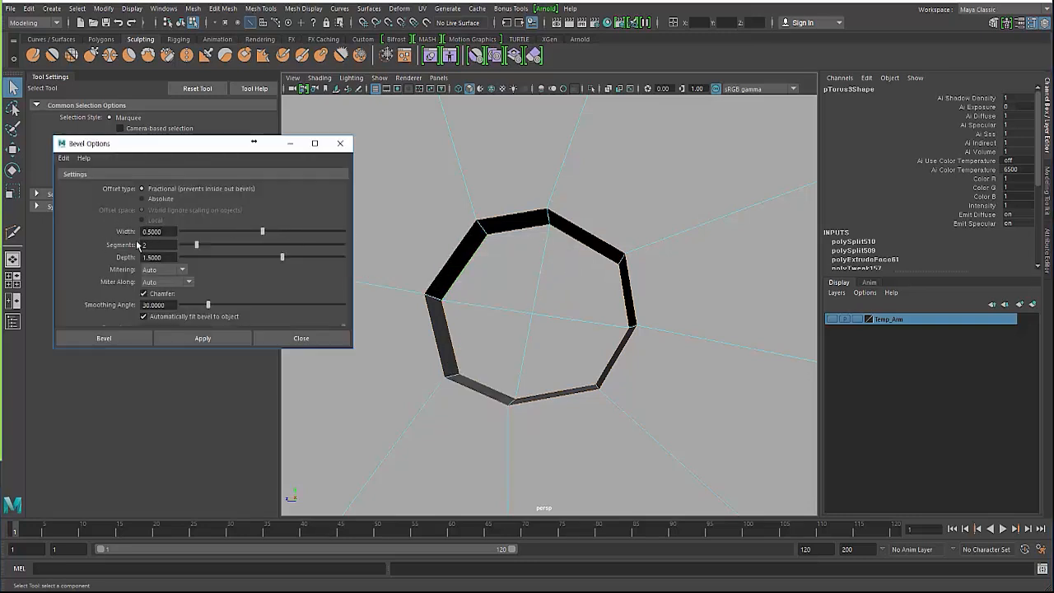
{"action": "left_click", "coordinate": [203, 338]}
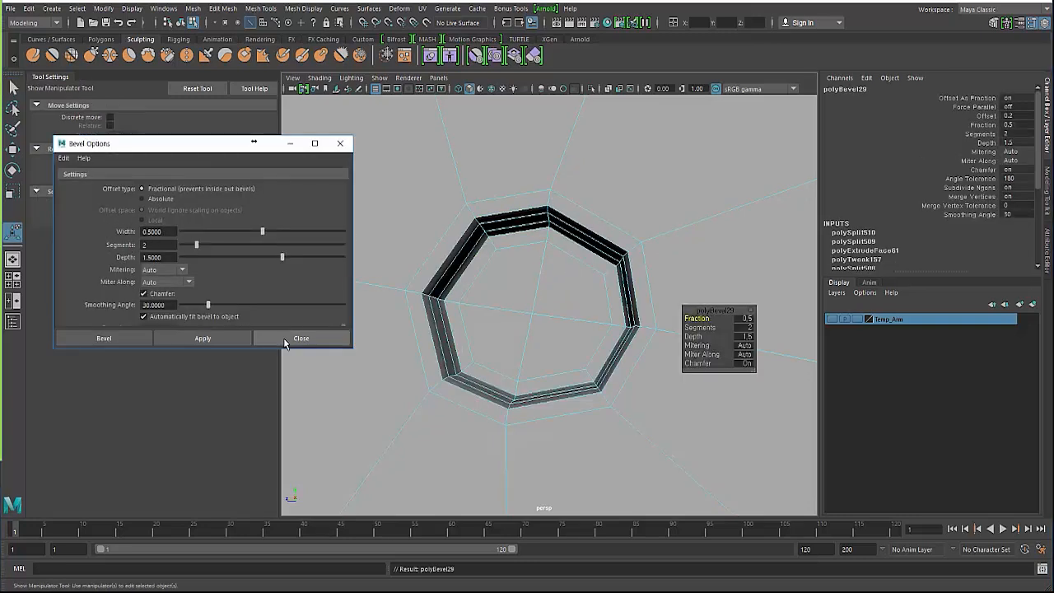
{"action": "left_click", "coordinate": [301, 337]}
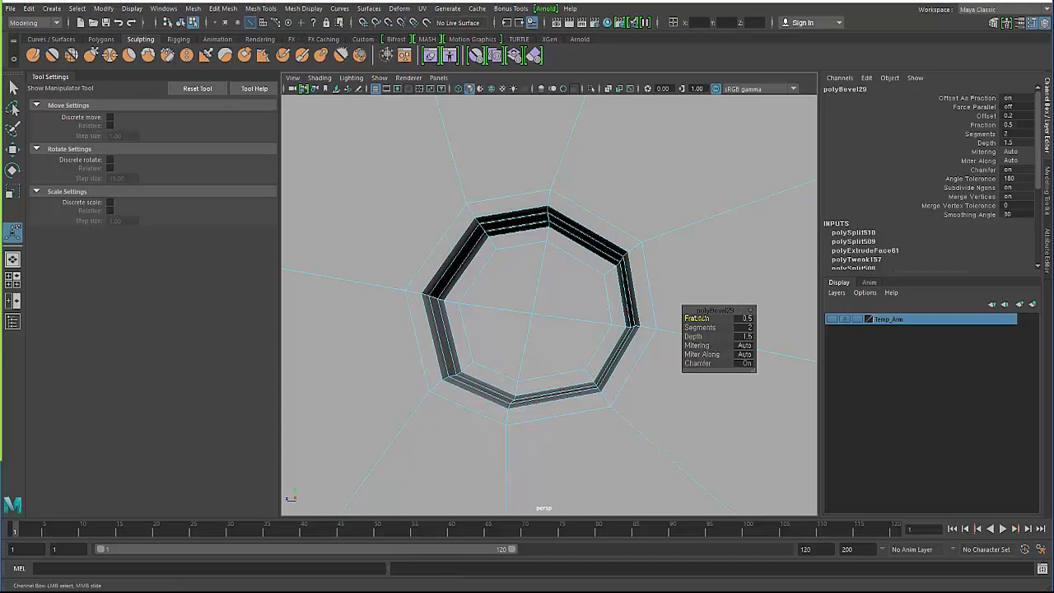
{"action": "left_click_drag", "start_coordinate": [696, 318], "coordinate": [662, 318]}
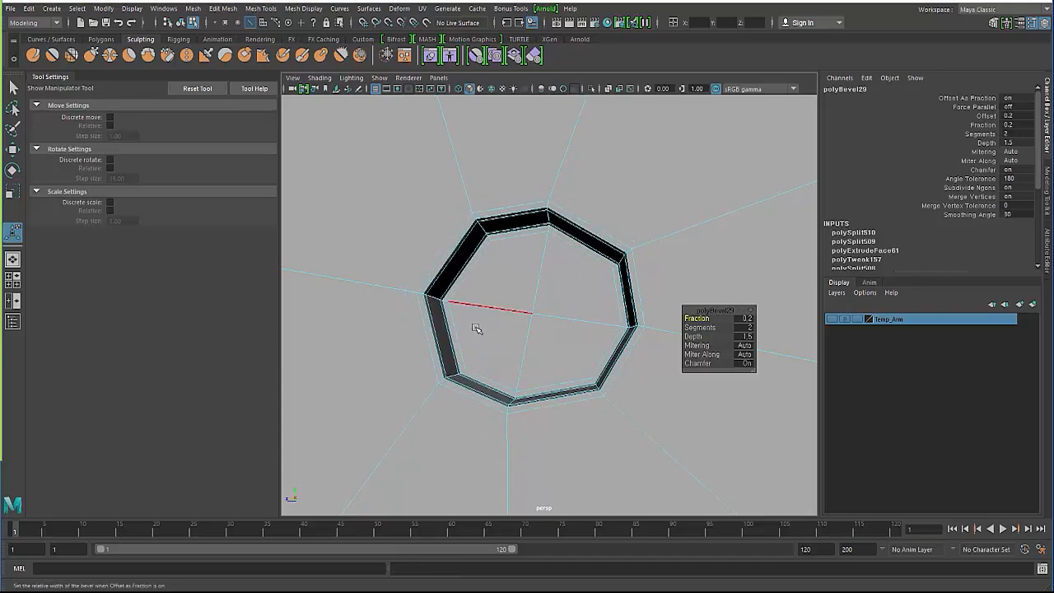
Delete the old mirrored half of the ring in object mode.
{"action": "left_click_drag", "start_coordinate": [475, 327], "coordinate": [368, 234], "text": "alt"}
{"action": "key", "text": "F8"}
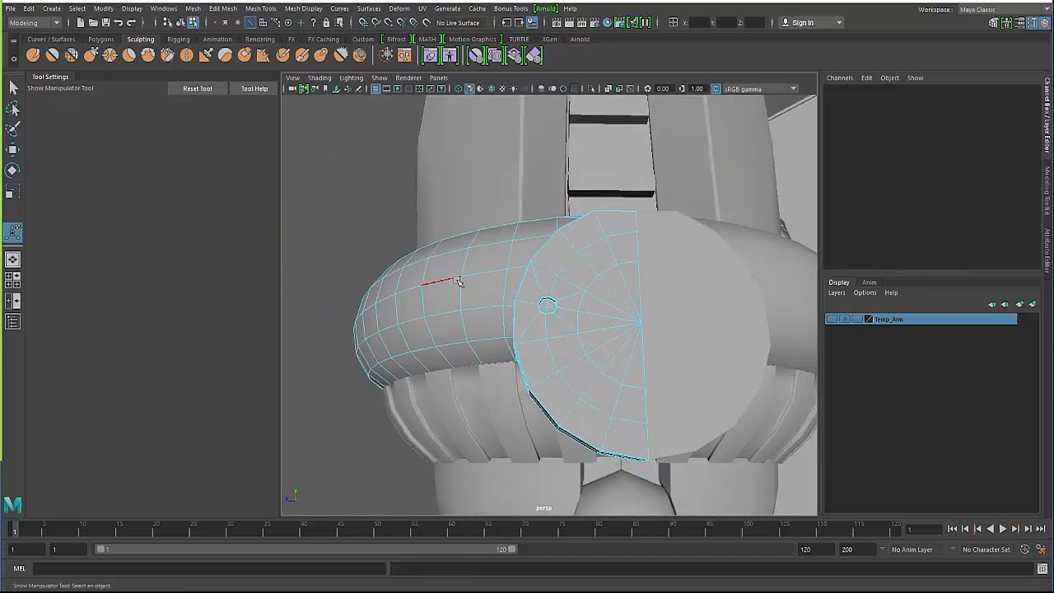
{"action": "key", "text": "q"}
{"action": "left_click", "coordinate": [657, 341]}
{"action": "key", "text": "Delete"}
Duplicate the detailed ring half and mirror the copy with a Scale Z of -1.
{"action": "left_click", "coordinate": [554, 328]}
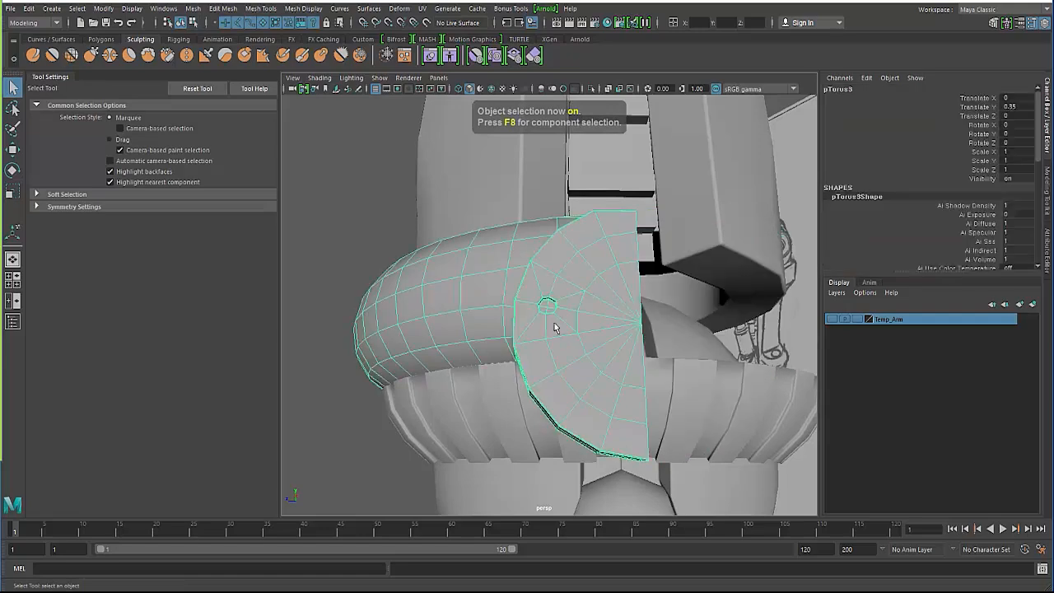
{"action": "left_click_drag", "start_coordinate": [453, 334], "coordinate": [510, 359], "text": "alt"}
{"action": "scroll", "coordinate": [508, 354], "scroll_direction": "up", "scroll_amount": 2}
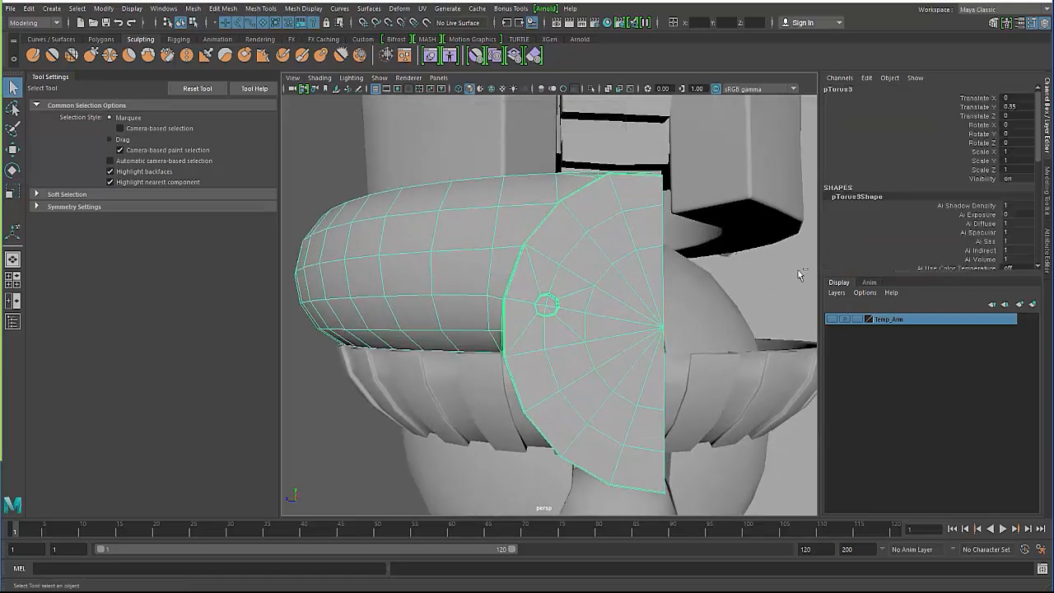
{"action": "key", "text": "ctrl+d"}
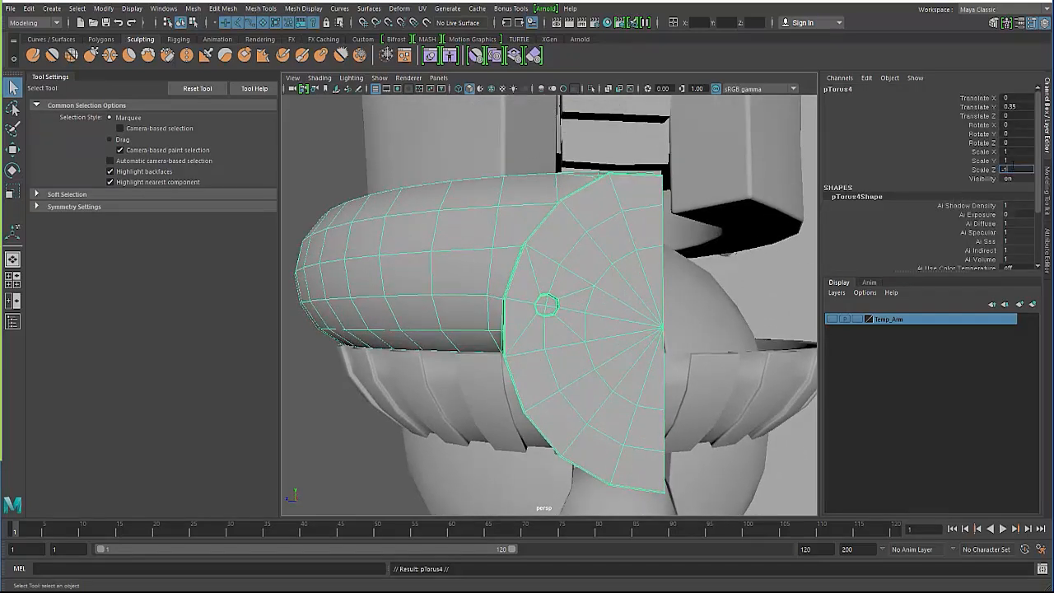
{"action": "left_click", "coordinate": [1006, 168]}
{"action": "type", "text": "-1"}
{"action": "key", "text": "Return"}
Combine the original ring half and its mirrored copy into one mesh.
{"action": "left_click", "coordinate": [567, 274], "text": "shift"}
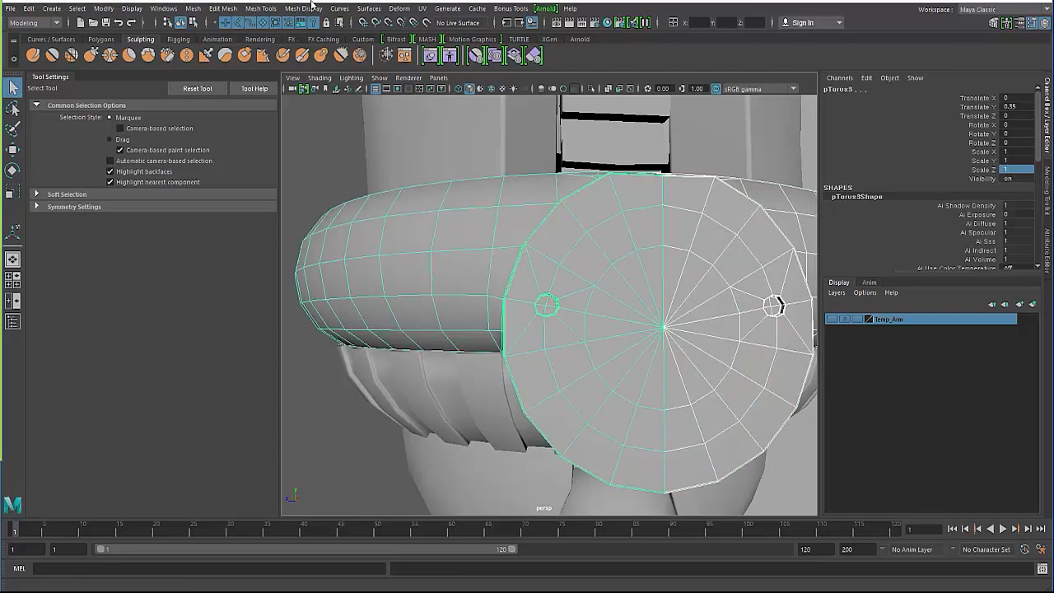
{"action": "left_click", "coordinate": [193, 8]}
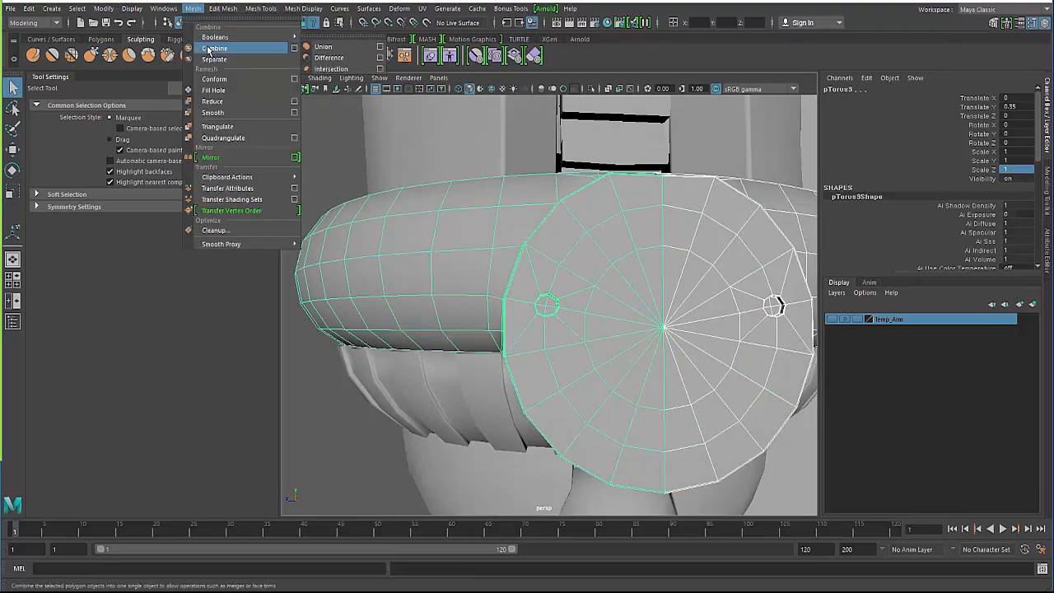
{"action": "left_click", "coordinate": [213, 48]}
Try merging the combined ring's vertices with a 0.01 threshold and inspect the holes in smooth preview.
{"action": "left_click", "coordinate": [222, 9]}
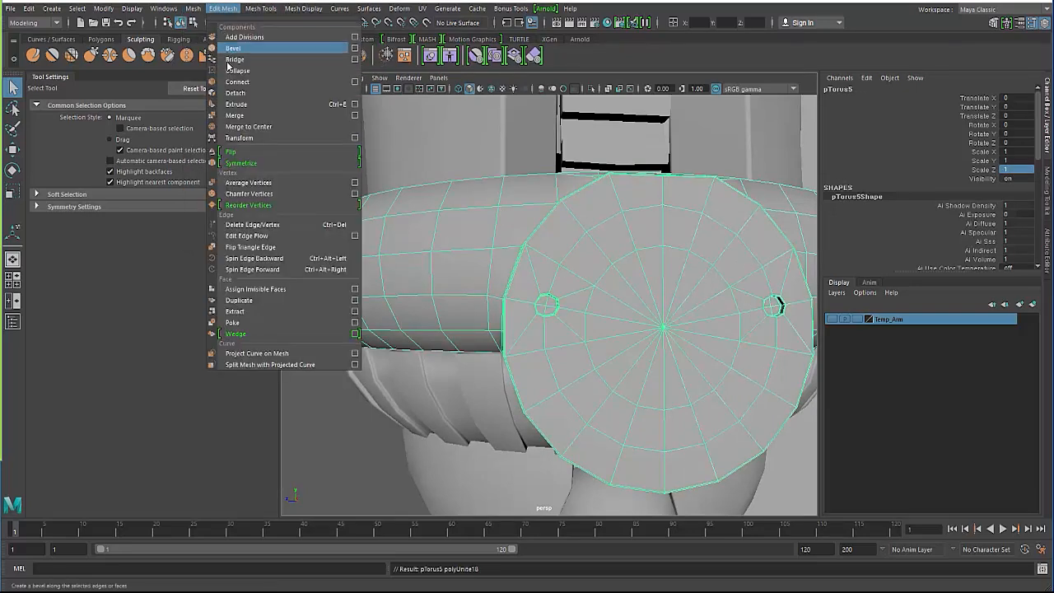
{"action": "left_click", "coordinate": [236, 115]}
{"action": "left_click", "coordinate": [340, 160]}
{"action": "left_click", "coordinate": [576, 288]}
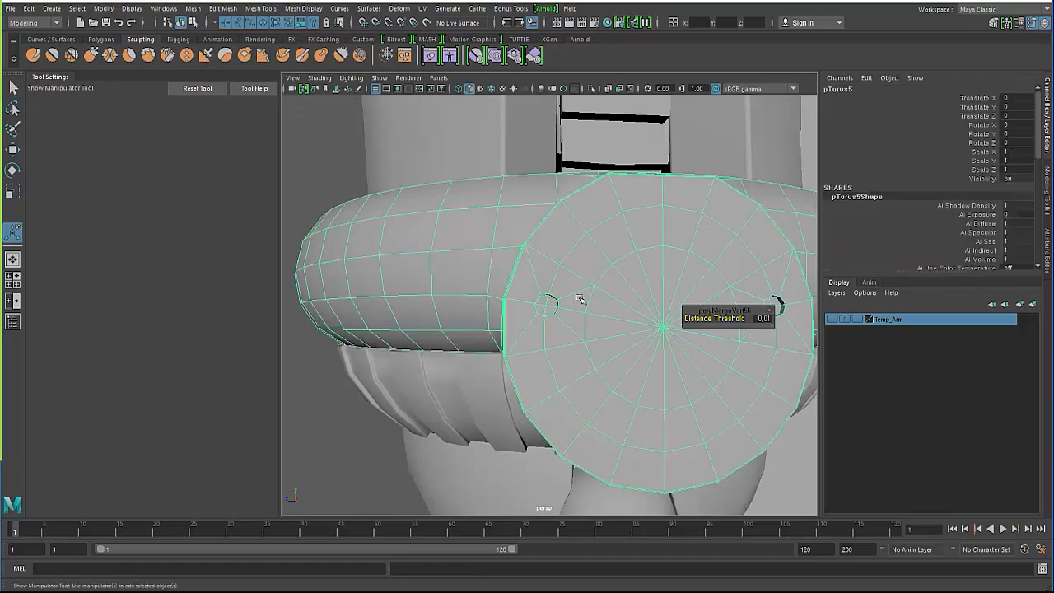
{"action": "key", "text": "3"}
{"action": "left_click", "coordinate": [352, 161]}
{"action": "left_click_drag", "start_coordinate": [488, 319], "coordinate": [583, 346], "text": "alt"}
{"action": "left_click", "coordinate": [582, 347]}
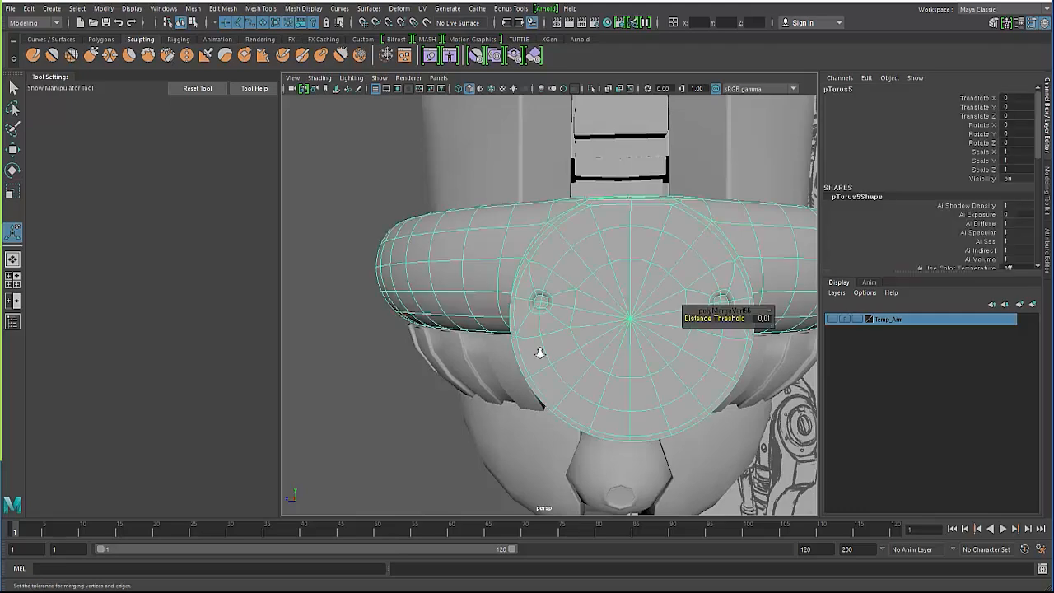
{"action": "right_click_drag", "start_coordinate": [538, 351], "coordinate": [576, 341], "text": "alt"}
{"action": "left_click_drag", "start_coordinate": [576, 341], "coordinate": [486, 321], "text": "alt"}
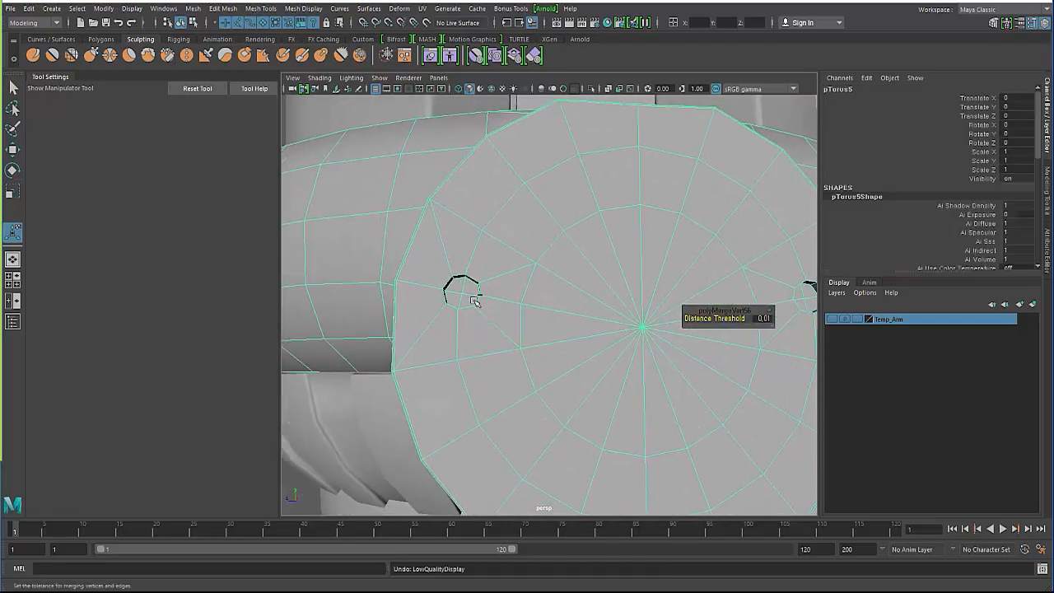
Undo the smooth preview and the vertex merge on the combined ring.
{"action": "key", "text": "ctrl+z"}
{"action": "key", "text": "ctrl+z"}
{"action": "key", "text": "ctrl+z"}
{"action": "key", "text": "ctrl+z"}
{"action": "key", "text": "ctrl+z"}
{"action": "key", "text": "ctrl+z"}
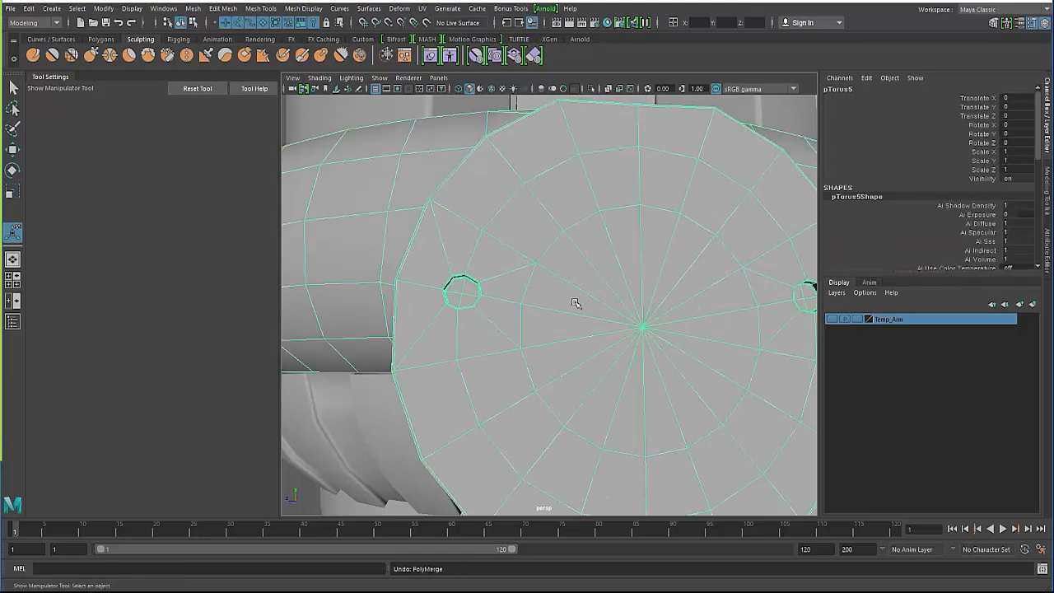
Merge the combined ring's vertices with a threshold of 0.0001 and return to object selection.
{"action": "left_click", "coordinate": [194, 9]}
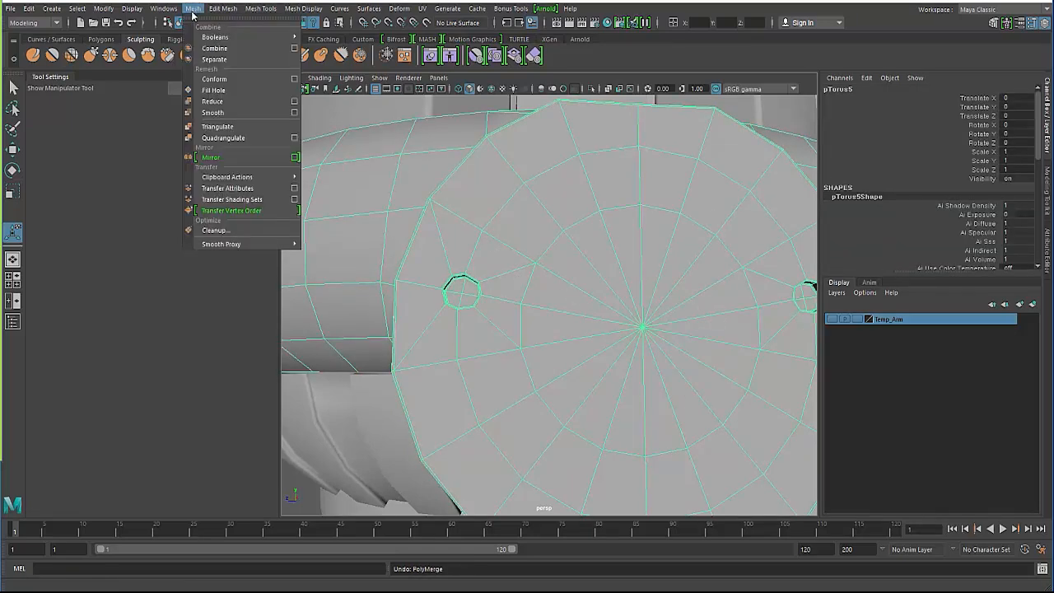
{"action": "mouse_move", "coordinate": [222, 8]}
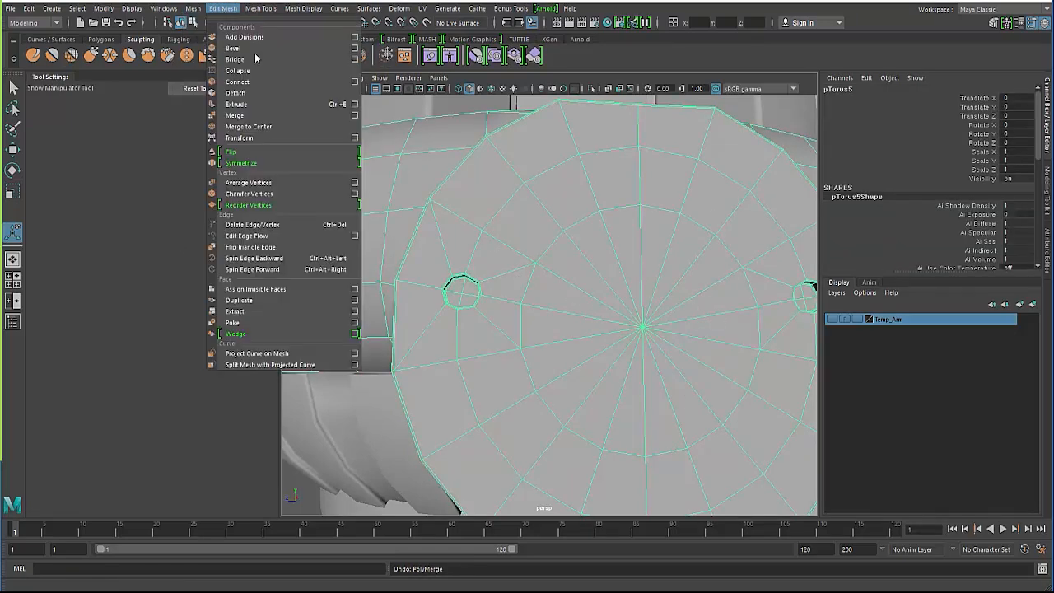
{"action": "left_click", "coordinate": [355, 116]}
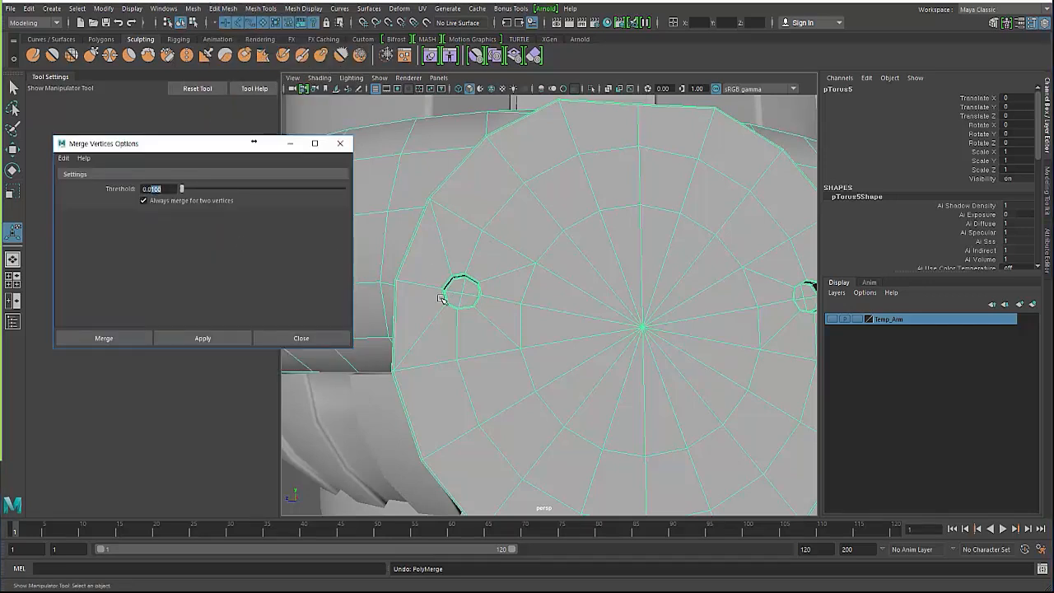
{"action": "type", "text": "01"}
{"action": "left_click", "coordinate": [192, 340]}
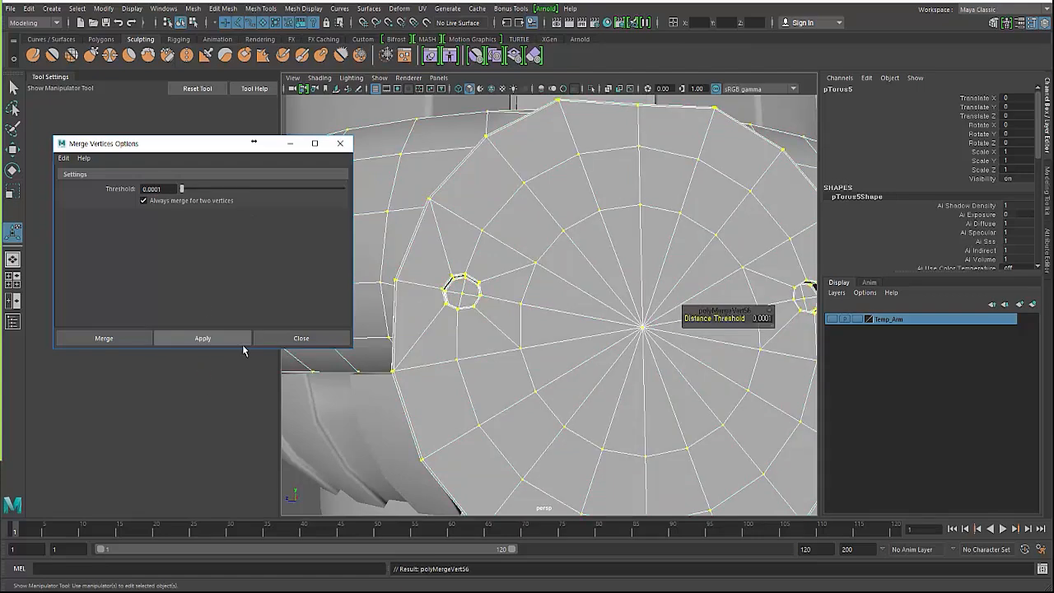
{"action": "left_click", "coordinate": [295, 340]}
{"action": "key", "text": "q"}
{"action": "key", "text": "F8"}
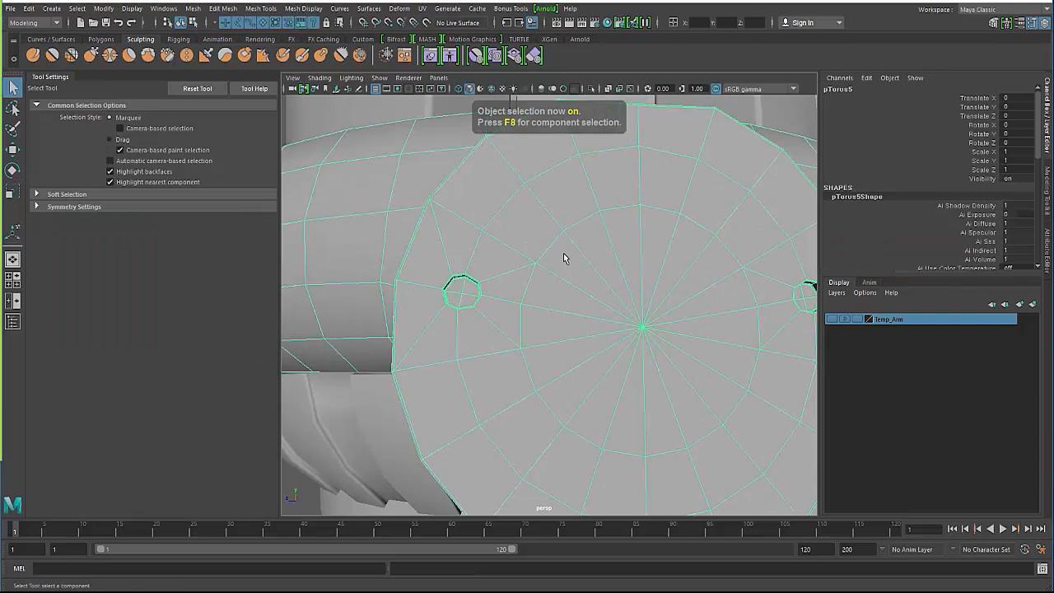
Show the merged ring in smooth preview and inspect its disc cap and holes from several angles.
{"action": "key", "text": "3"}
{"action": "right_click_drag", "start_coordinate": [432, 341], "coordinate": [354, 387], "text": "alt"}
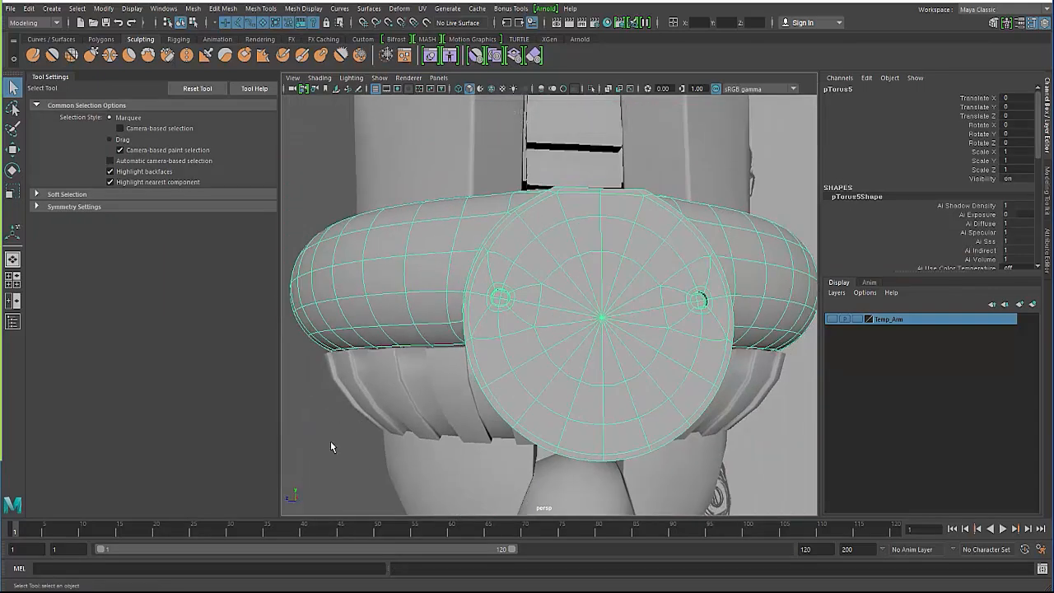
{"action": "left_click", "coordinate": [330, 440]}
{"action": "left_click_drag", "start_coordinate": [370, 416], "coordinate": [402, 361], "text": "alt"}
{"action": "right_click_drag", "start_coordinate": [402, 361], "coordinate": [313, 342], "text": "alt"}
{"action": "left_click_drag", "start_coordinate": [350, 379], "coordinate": [420, 420], "text": "alt"}
{"action": "left_click", "coordinate": [541, 318]}
{"action": "left_click_drag", "start_coordinate": [387, 374], "coordinate": [391, 325], "text": "alt"}
Return the ring pieces at the wrist to unsmoothed display and review the whole arm.
{"action": "left_click", "coordinate": [420, 249]}
{"action": "left_click_drag", "start_coordinate": [423, 245], "coordinate": [636, 370]}
{"action": "key", "text": "1"}
{"action": "left_click", "coordinate": [392, 350]}
{"action": "mouse_move", "coordinate": [479, 368]}
{"action": "left_mouse_down", "text": "alt"}
{"action": "mouse_move", "coordinate": [407, 359]}
{"action": "mouse_move", "coordinate": [327, 407]}
{"action": "mouse_move", "coordinate": [544, 375]}
{"action": "mouse_move", "coordinate": [452, 383]}
{"action": "mouse_move", "coordinate": [424, 323]}
{"action": "left_mouse_up", "text": "alt"}
{"action": "middle_click_drag", "start_coordinate": [424, 323], "coordinate": [458, 300], "text": "alt"}
{"action": "left_click_drag", "start_coordinate": [458, 301], "coordinate": [376, 277], "text": "alt"}
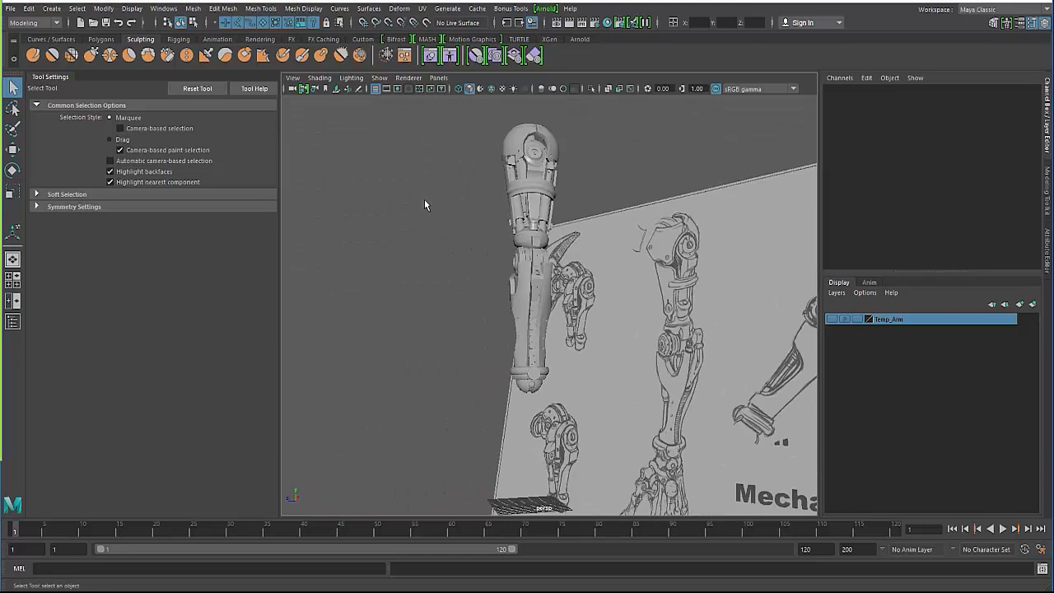
Delete the construction history of all the arm's parts and clear the selection.
{"action": "left_click_drag", "start_coordinate": [424, 199], "coordinate": [408, 209], "text": "alt"}
{"action": "left_click_drag", "start_coordinate": [418, 120], "coordinate": [575, 459]}
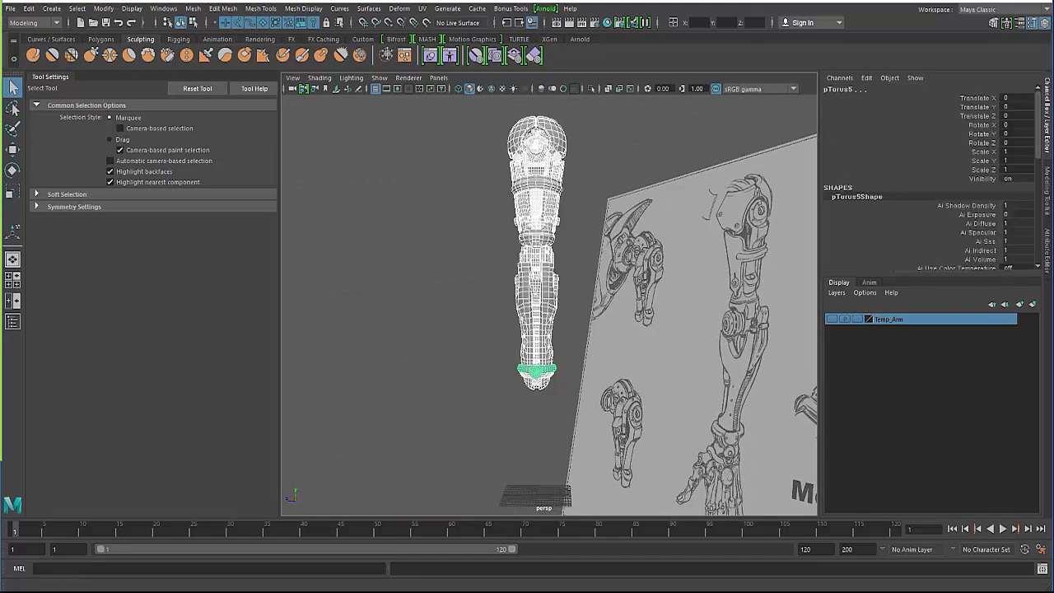
{"action": "left_click", "coordinate": [28, 9]}
{"action": "mouse_move", "coordinate": [70, 141]}
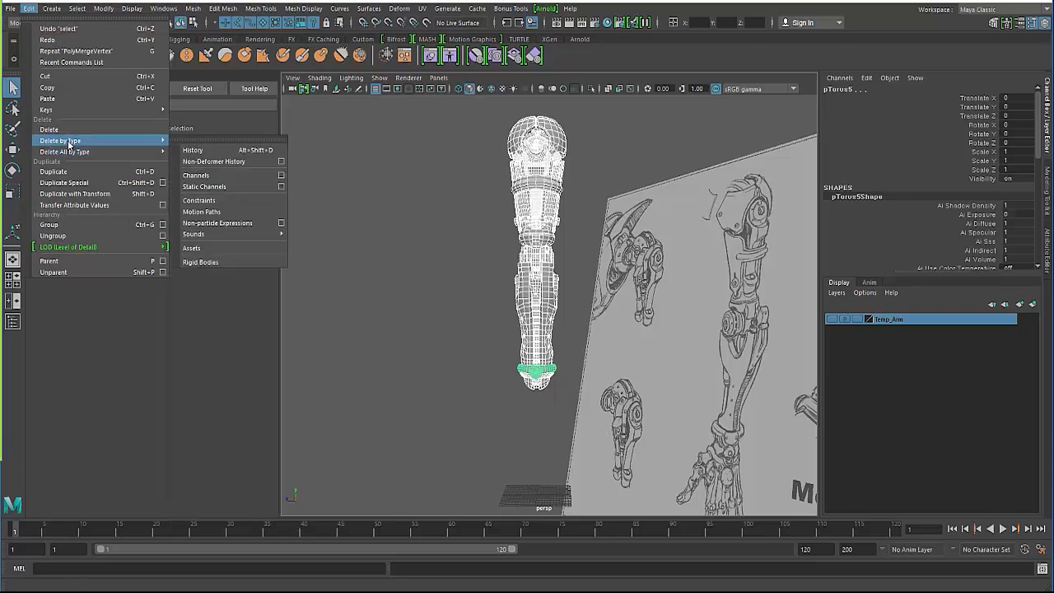
{"action": "left_click", "coordinate": [200, 152]}
{"action": "left_click", "coordinate": [436, 332]}
Examine the arm's wrist end against the hand and finger mechanism reference image.
{"action": "left_click_drag", "start_coordinate": [437, 332], "coordinate": [487, 354], "text": "alt"}
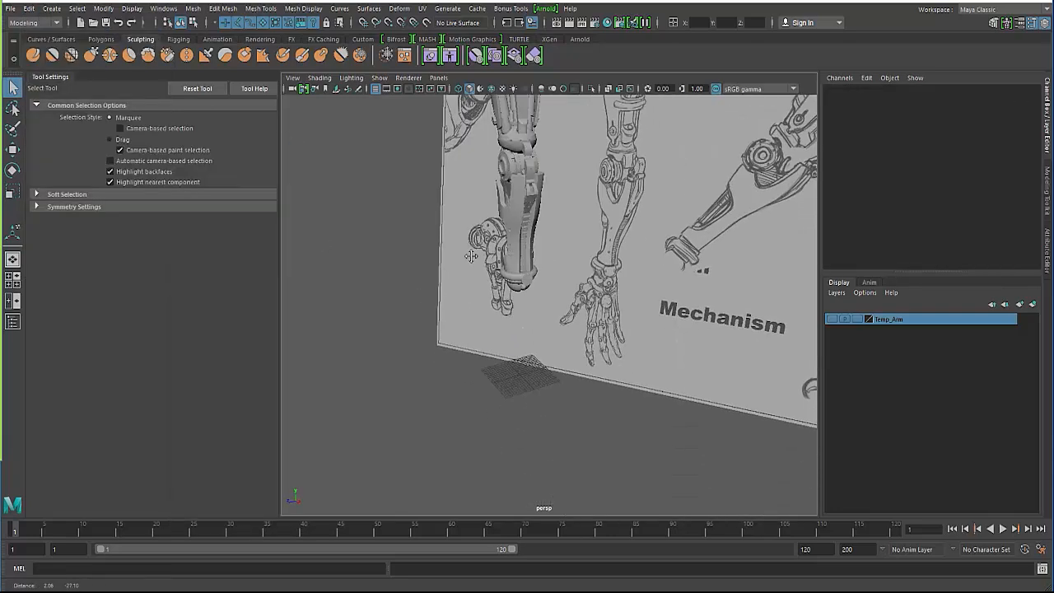
{"action": "right_click_drag", "start_coordinate": [487, 354], "coordinate": [510, 362], "text": "alt"}
{"action": "middle_click_drag", "start_coordinate": [510, 362], "coordinate": [501, 355], "text": "alt"}
{"action": "left_click_drag", "start_coordinate": [502, 354], "coordinate": [557, 347], "text": "alt"}
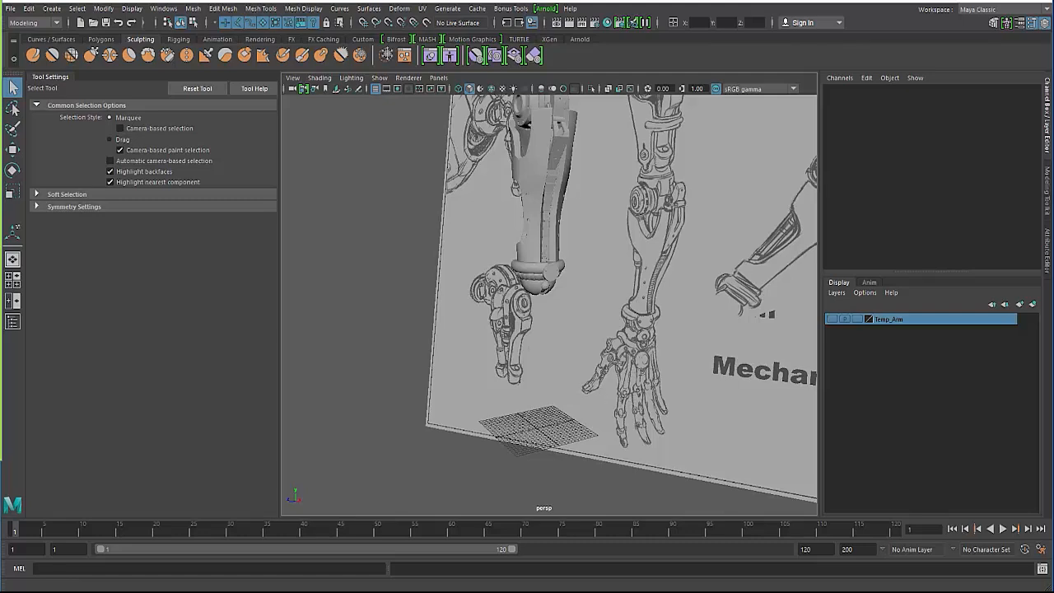
{"action": "mouse_move", "coordinate": [0, 0]}
{"action": "left_mouse_down"}
{"action": "mouse_move", "coordinate": [157, 111]}
{"action": "mouse_move", "coordinate": [148, 52]}
{"action": "left_mouse_up"}
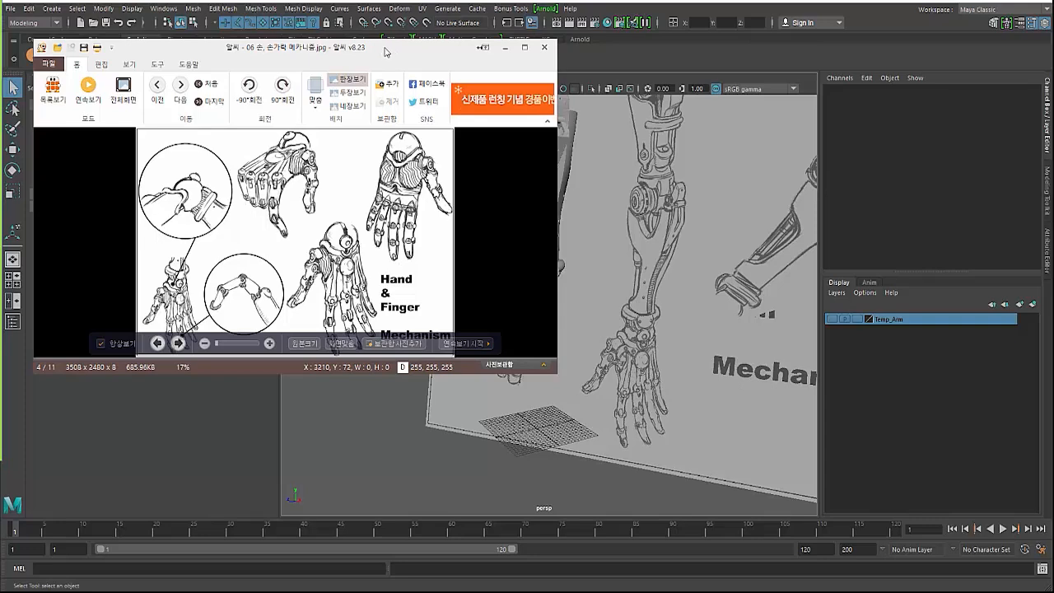
{"action": "left_click_drag", "start_coordinate": [386, 52], "coordinate": [2, 38]}
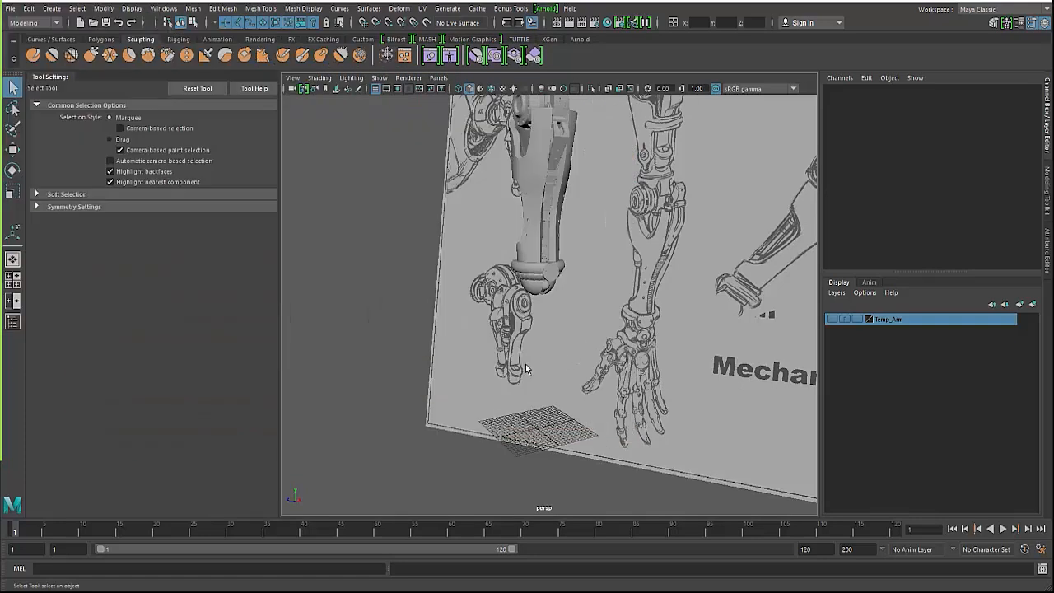
Look through camera1 in the viewport and create a polygon cube as the base for the hand.
{"action": "right_click_drag", "start_coordinate": [527, 369], "coordinate": [420, 344], "text": "alt"}
{"action": "left_click", "coordinate": [438, 77]}
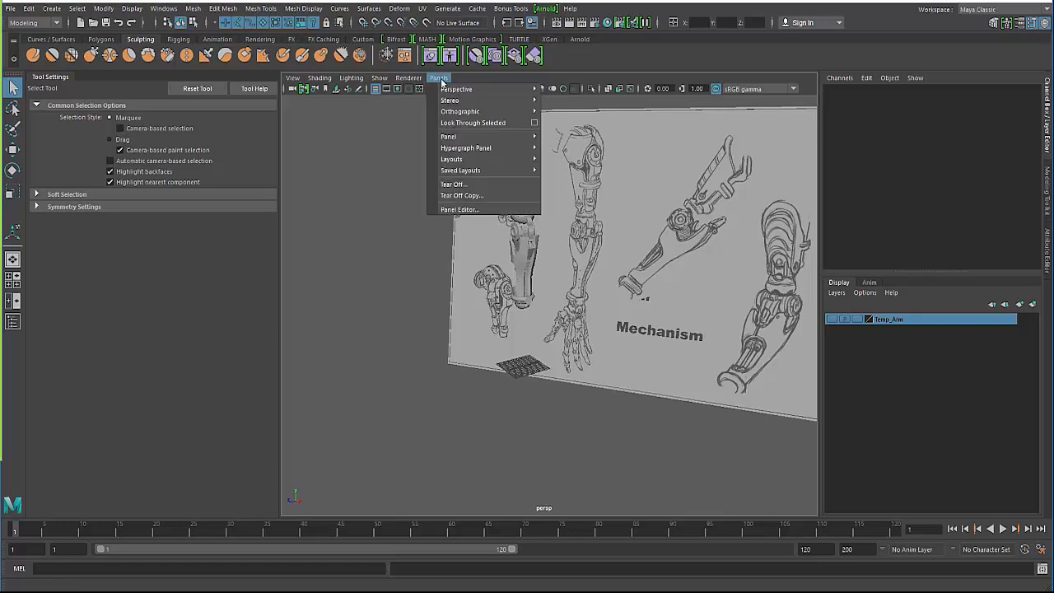
{"action": "mouse_move", "coordinate": [451, 93]}
{"action": "left_click", "coordinate": [565, 88]}
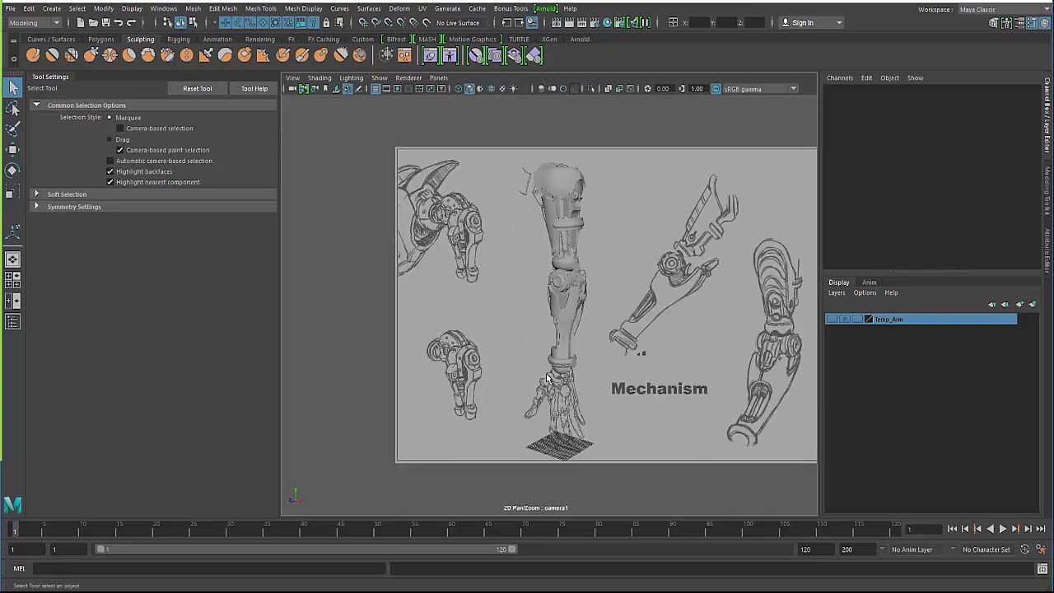
{"action": "left_click", "coordinate": [51, 8]}
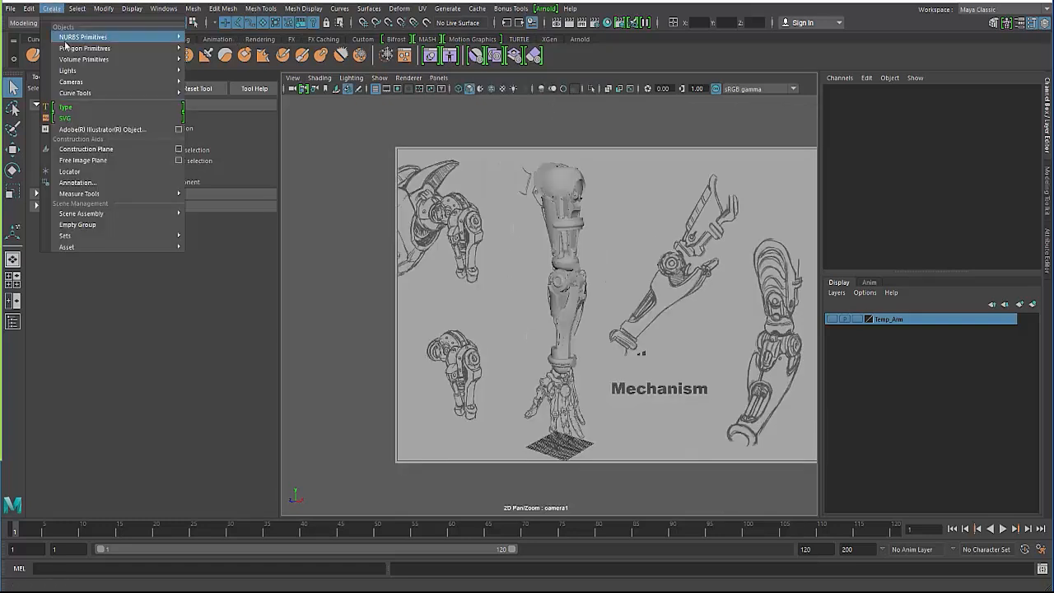
{"action": "mouse_move", "coordinate": [70, 48]}
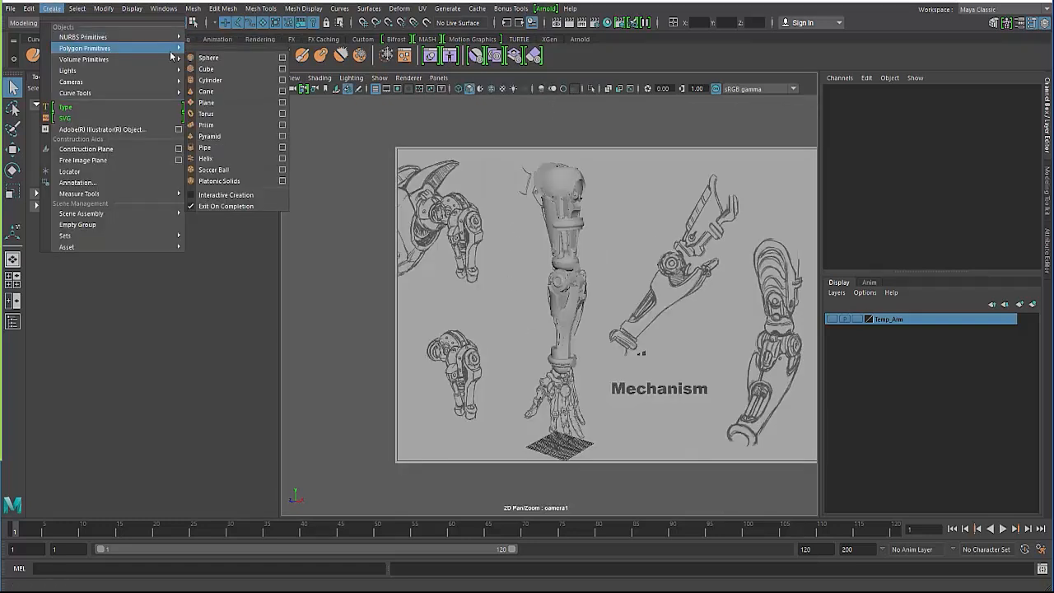
{"action": "left_click", "coordinate": [219, 71]}
Scale the new cube uniformly to about 14.16 and narrow its X scale to about 7.05.
{"action": "key", "text": "r"}
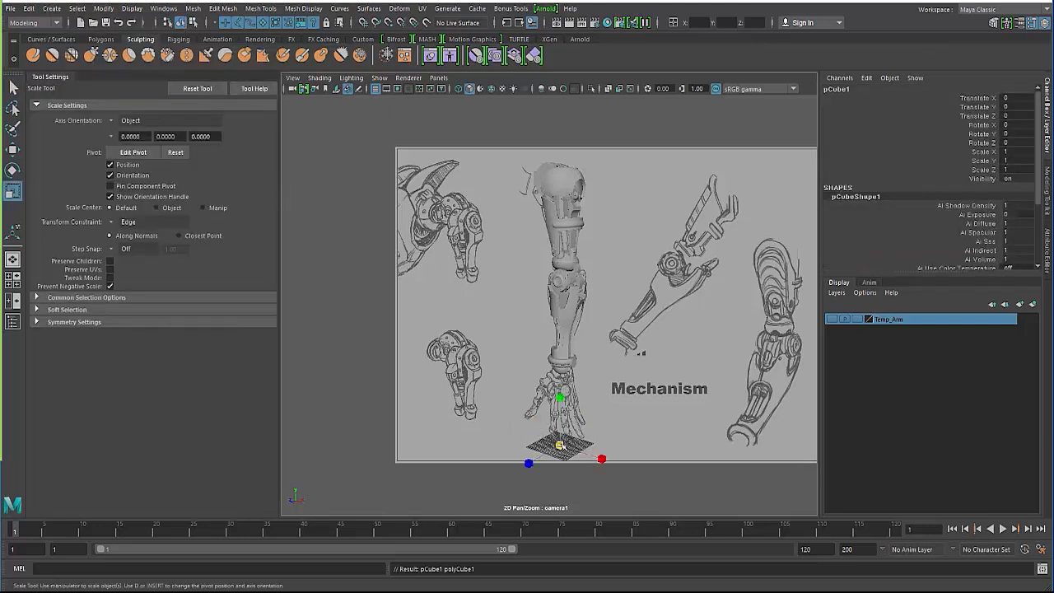
{"action": "left_click_drag", "start_coordinate": [559, 444], "coordinate": [582, 446]}
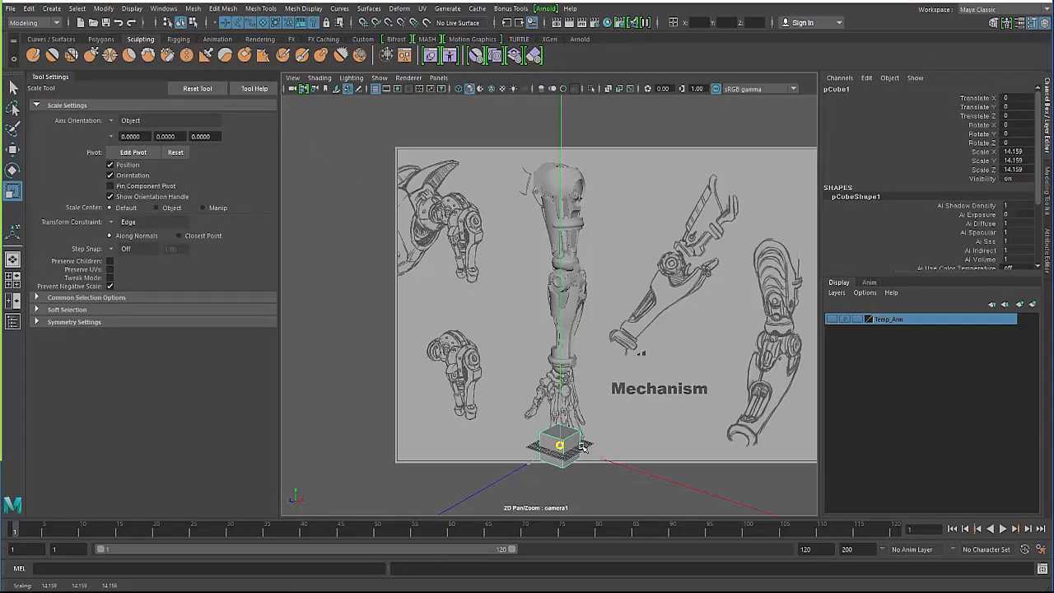
{"action": "key", "text": "e"}
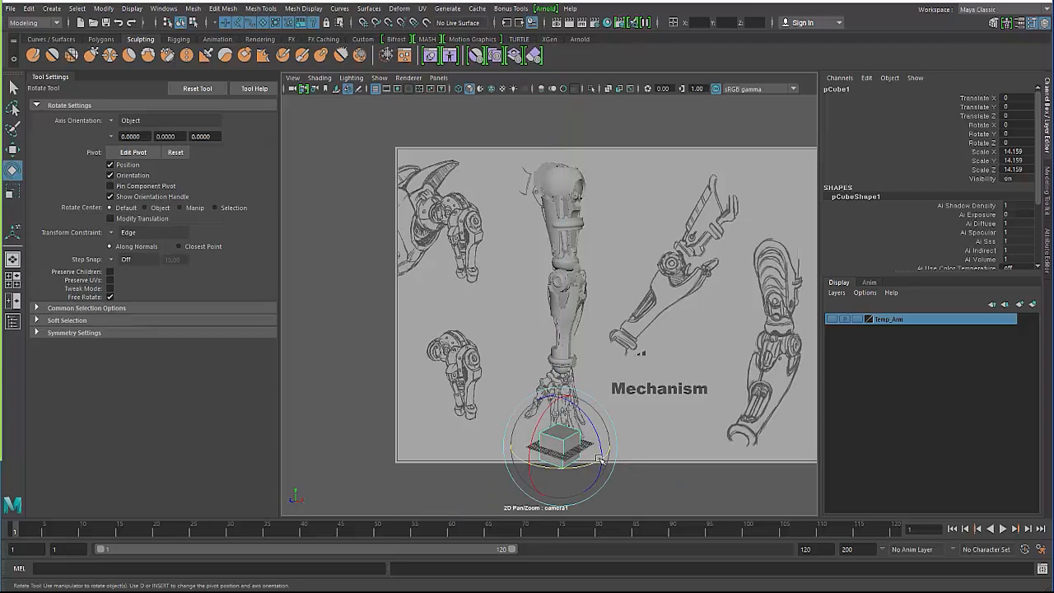
{"action": "key", "text": "w"}
{"action": "key", "text": "e"}
{"action": "key", "text": "r"}
{"action": "left_click_drag", "start_coordinate": [601, 458], "coordinate": [576, 464]}
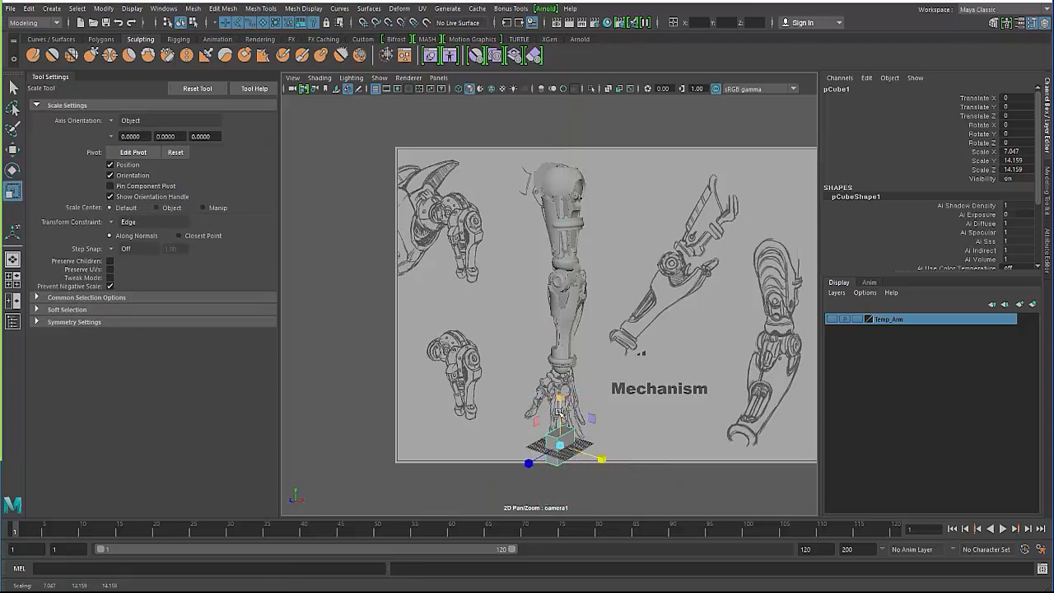
Raise the cube to the palm area at about Y 27.3 and stretch its Y scale to about 19.66.
{"action": "key", "text": "w"}
{"action": "left_click_drag", "start_coordinate": [559, 412], "coordinate": [560, 334]}
{"action": "key", "text": "r"}
{"action": "key", "text": "w"}
{"action": "key", "text": "r"}
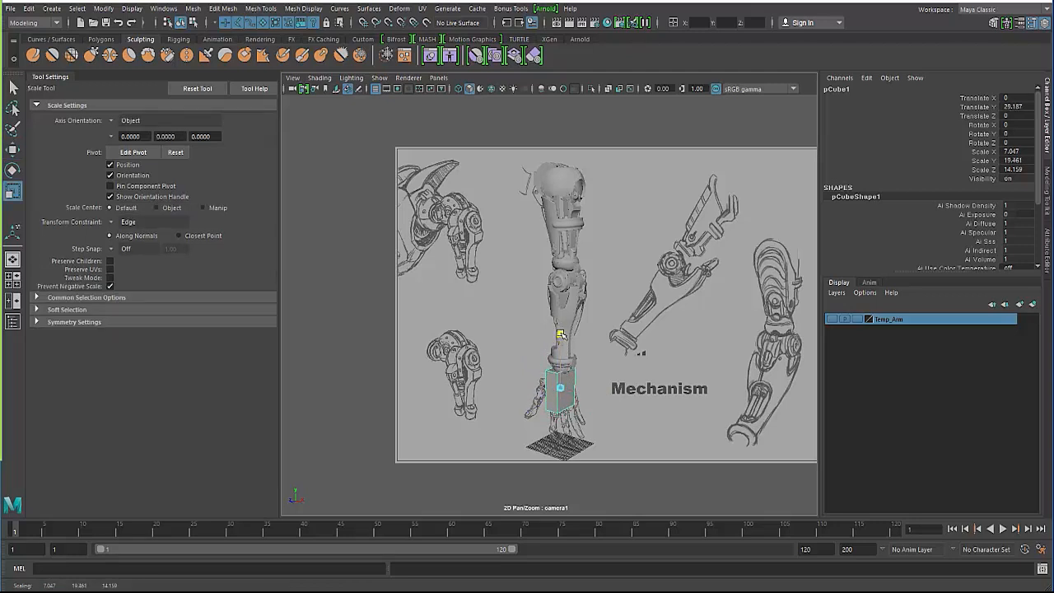
{"action": "key", "text": "w"}
{"action": "left_click_drag", "start_coordinate": [560, 333], "coordinate": [560, 340]}
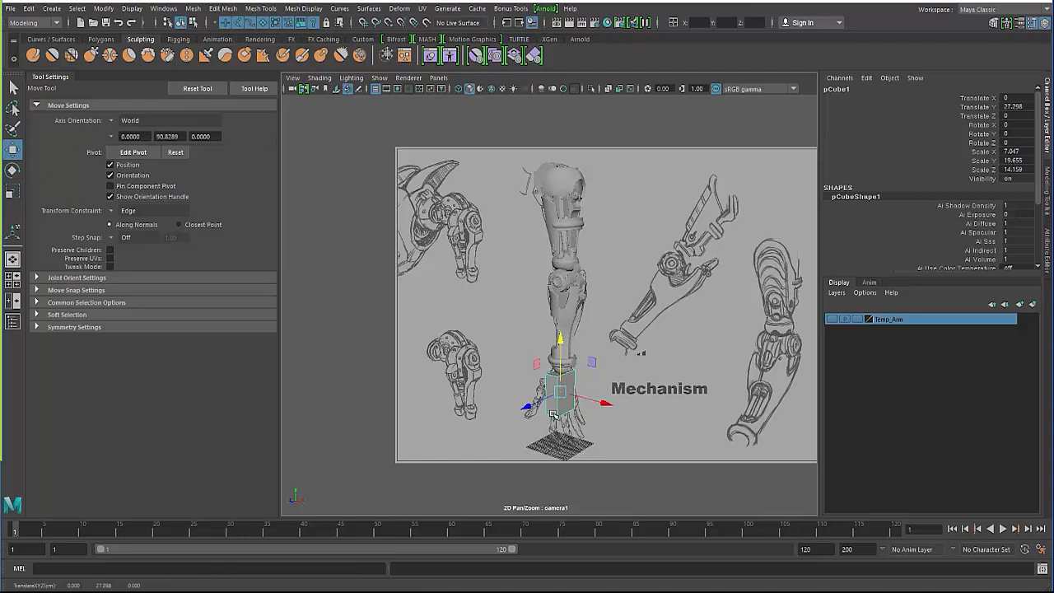
Turn off the scale transform constraint and widen the cube's lower vertices along Z.
{"action": "right_click_drag", "start_coordinate": [558, 415], "coordinate": [529, 421]}
{"action": "left_click_drag", "start_coordinate": [519, 397], "coordinate": [601, 431]}
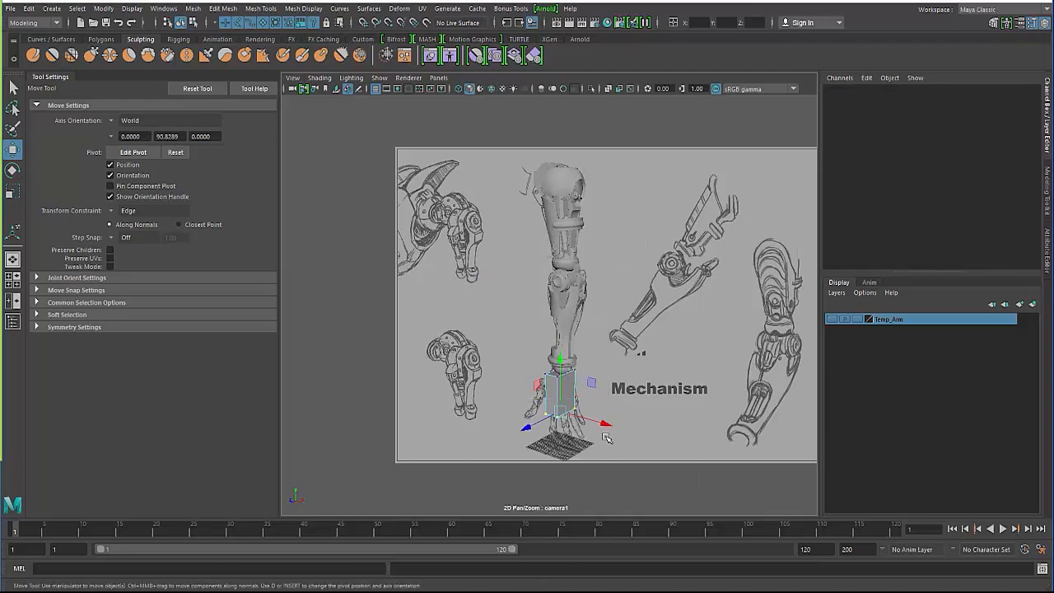
{"action": "key", "text": "r"}
{"action": "left_click_drag", "start_coordinate": [526, 426], "coordinate": [523, 432]}
{"action": "key", "text": "ctrl+z"}
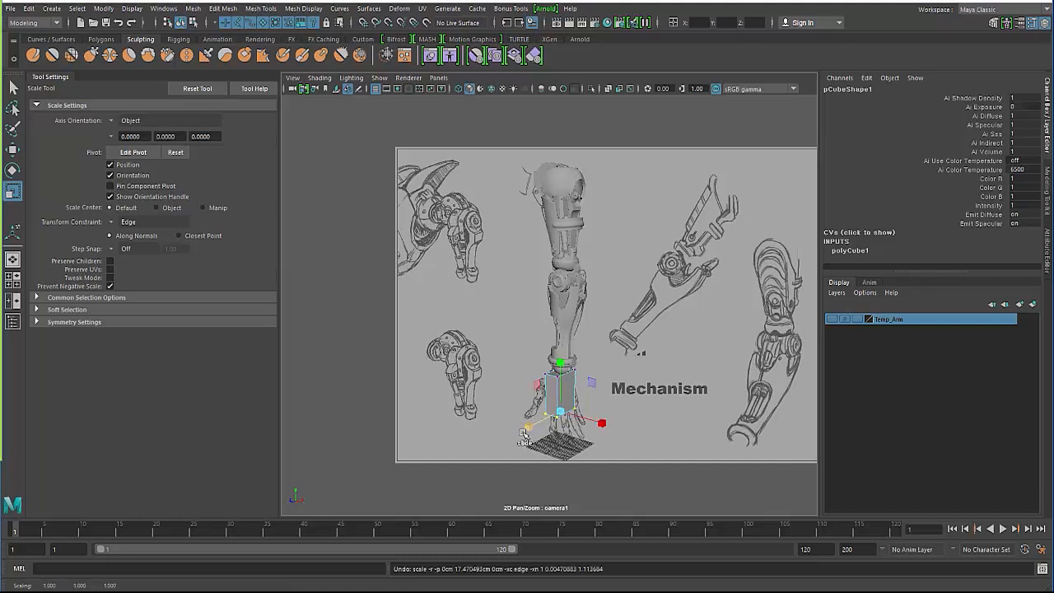
{"action": "left_click", "coordinate": [128, 222]}
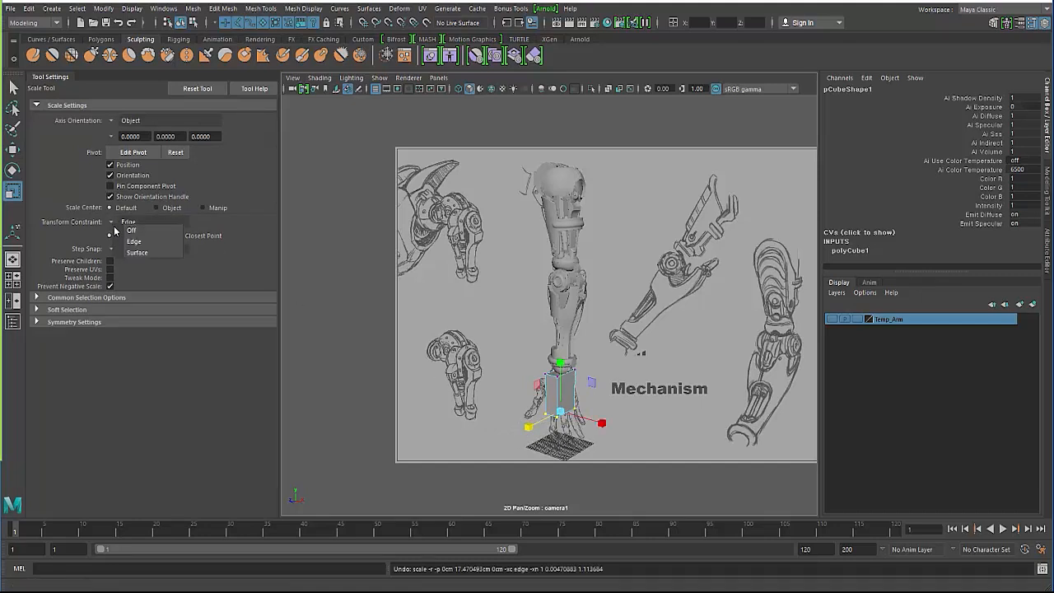
{"action": "left_click", "coordinate": [132, 229]}
{"action": "left_click_drag", "start_coordinate": [525, 428], "coordinate": [524, 433]}
In the perspective view, position the palm block under the wrist at about X 1.11 and Y 28.4.
{"action": "key", "text": "space"}
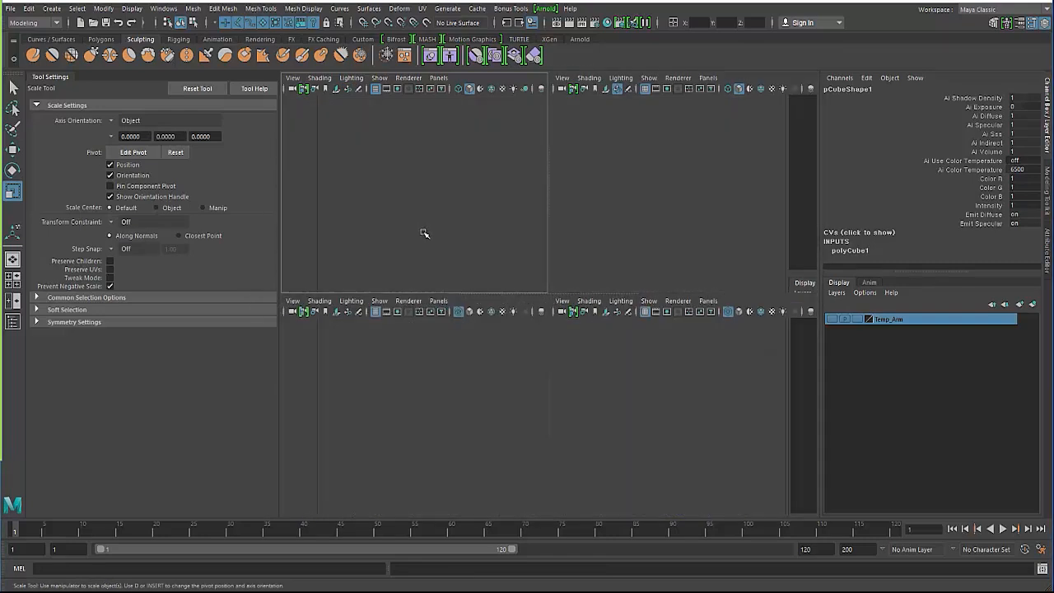
{"action": "key", "text": "space"}
{"action": "key", "text": "space"}
{"action": "left_click_drag", "start_coordinate": [434, 252], "coordinate": [430, 202]}
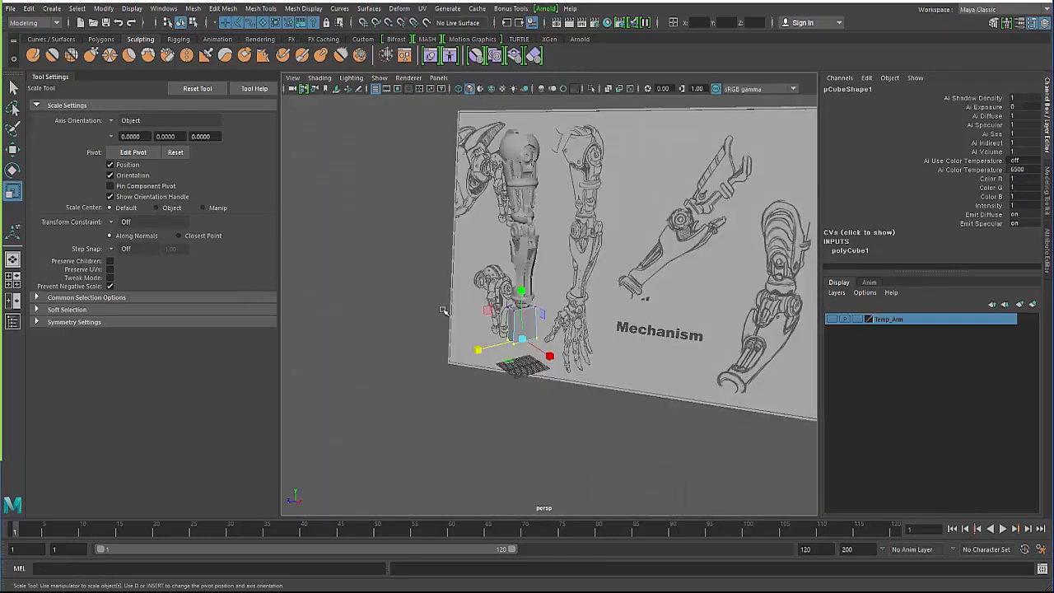
{"action": "left_click_drag", "start_coordinate": [445, 311], "coordinate": [554, 366], "text": "alt"}
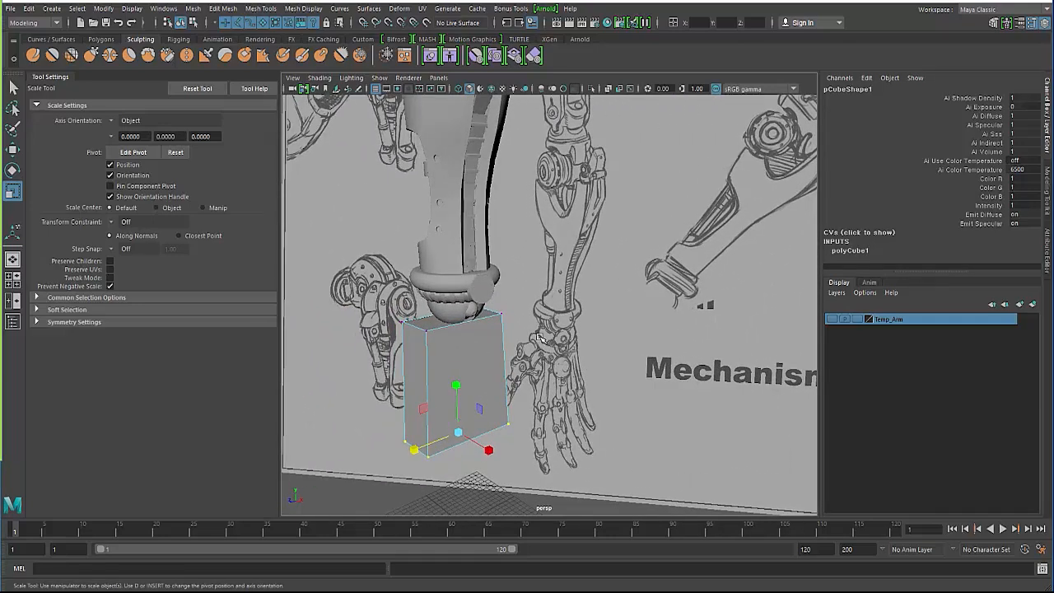
{"action": "left_click_drag", "start_coordinate": [380, 327], "coordinate": [383, 331], "text": "alt"}
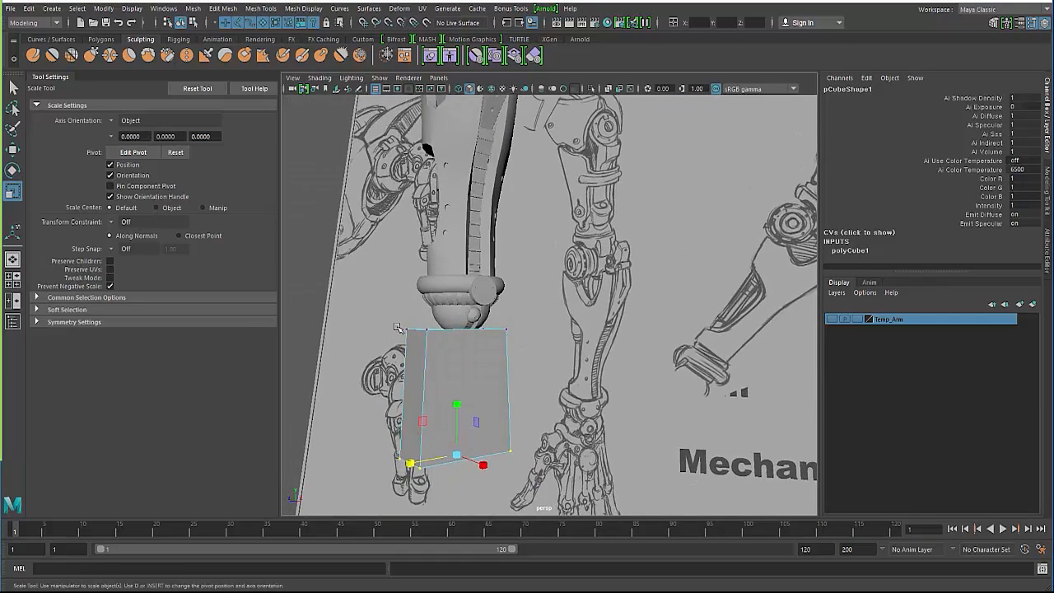
{"action": "key", "text": "F8"}
{"action": "key", "text": "w"}
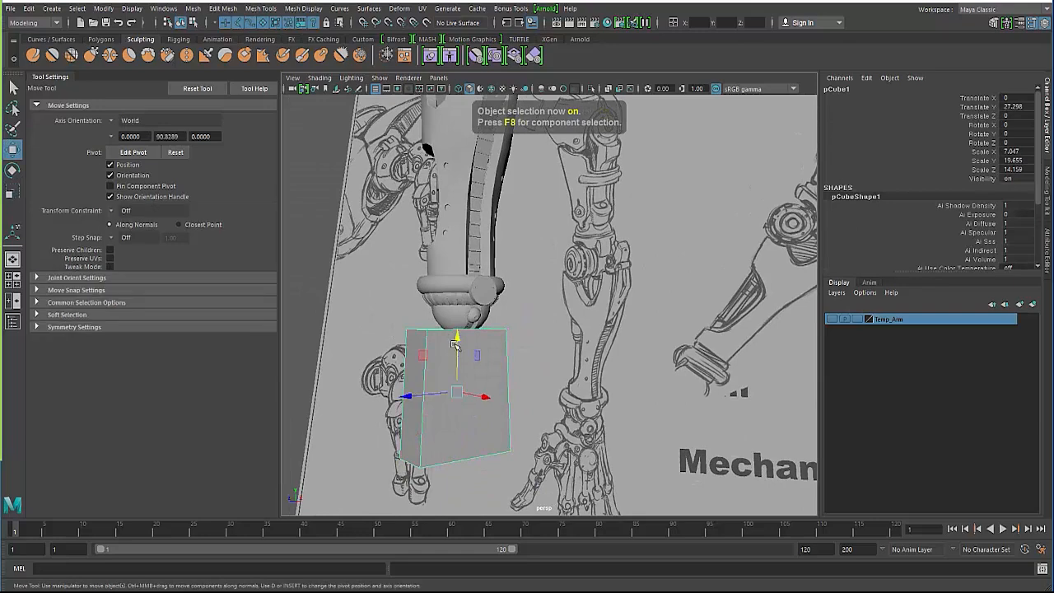
{"action": "left_click_drag", "start_coordinate": [455, 333], "coordinate": [492, 357]}
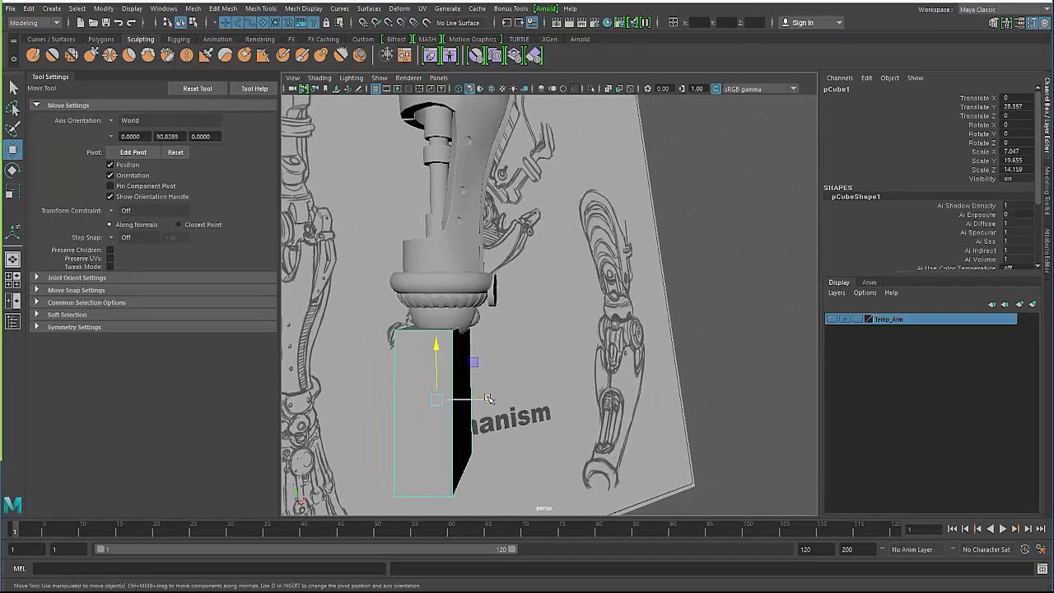
{"action": "left_click_drag", "start_coordinate": [485, 400], "coordinate": [495, 399]}
{"action": "mouse_move", "coordinate": [440, 379]}
{"action": "left_mouse_down", "text": "alt"}
{"action": "mouse_move", "coordinate": [489, 382]}
{"action": "mouse_move", "coordinate": [489, 369]}
{"action": "left_mouse_up", "text": "alt"}
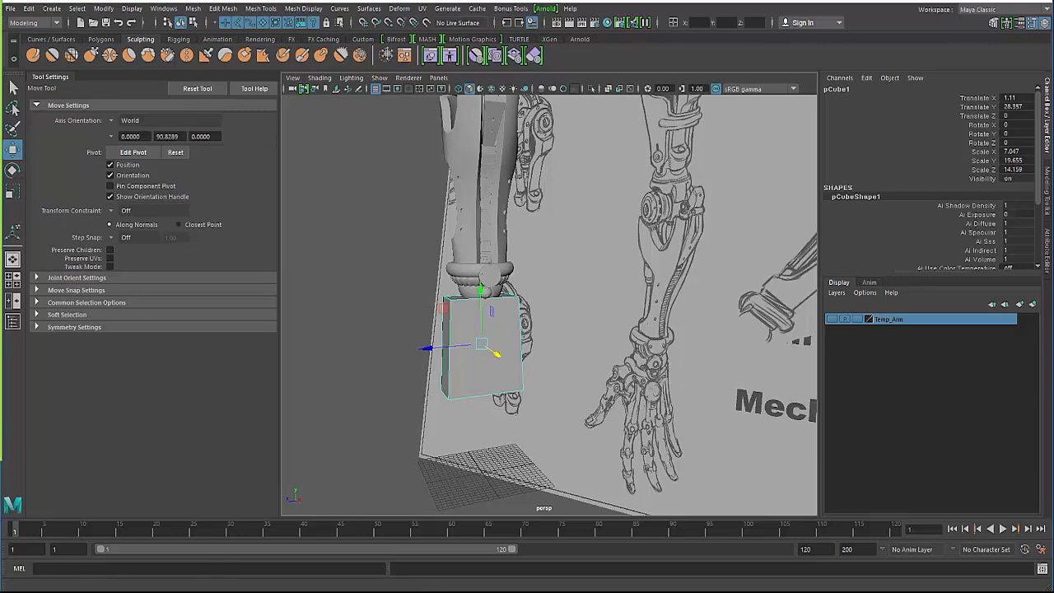
Consult the hand reference image and insert three vertical edge loops dividing the palm block's wide face into four columns.
{"action": "left_click_drag", "start_coordinate": [136, 0], "coordinate": [255, 108]}
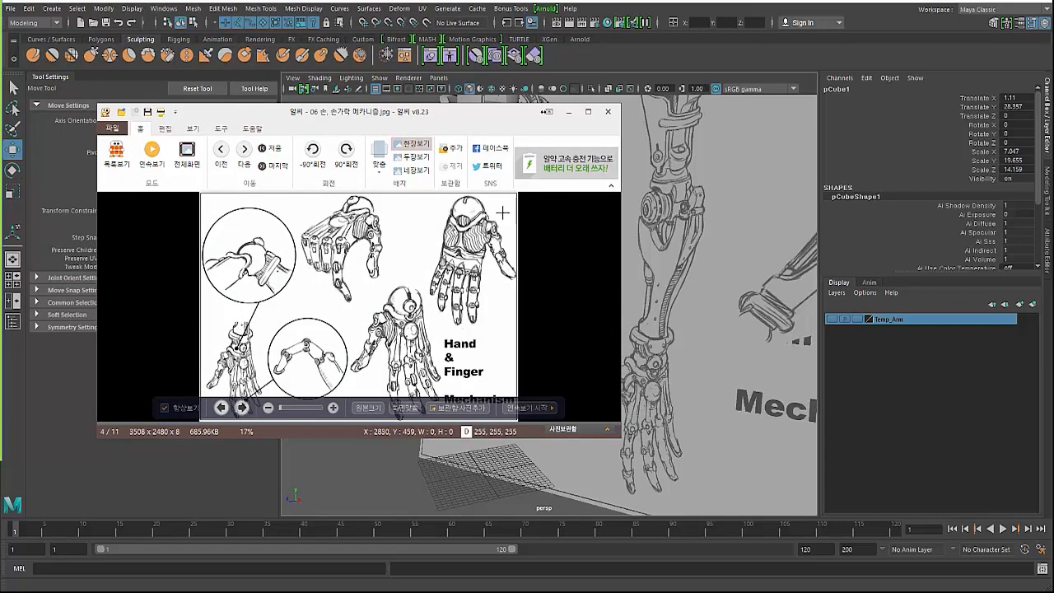
{"action": "left_click_drag", "start_coordinate": [457, 121], "coordinate": [0, 131]}
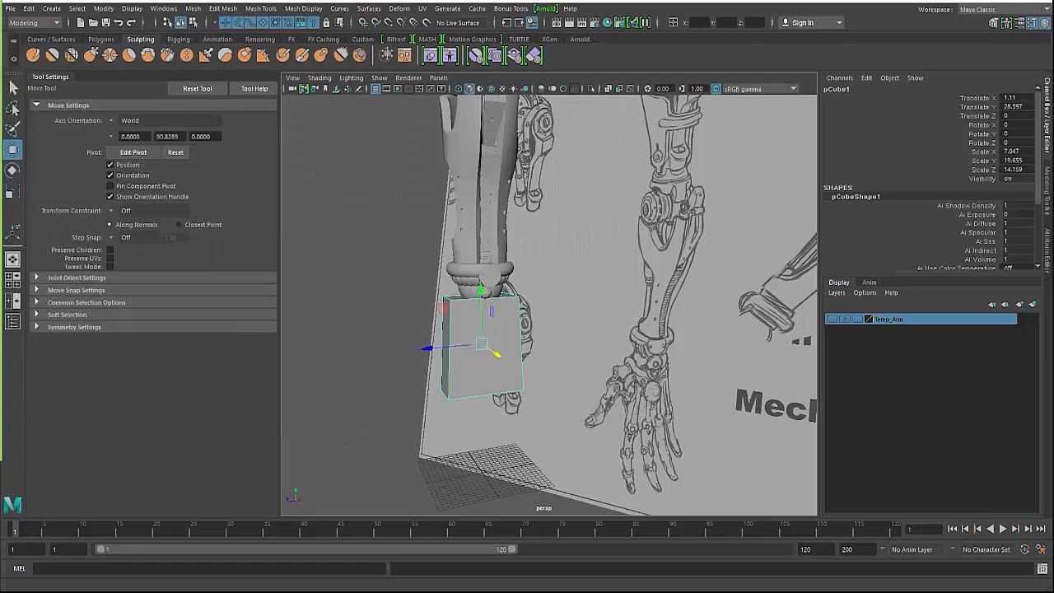
{"action": "right_click_drag", "start_coordinate": [452, 302], "coordinate": [457, 314], "text": "shift"}
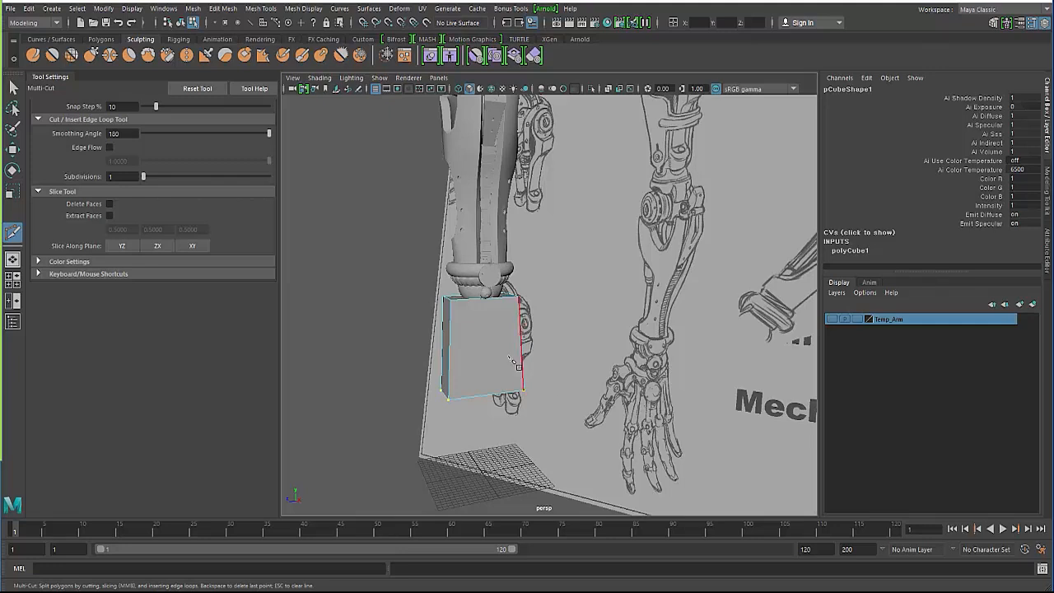
{"action": "left_click", "coordinate": [449, 399]}
{"action": "key", "text": "Escape"}
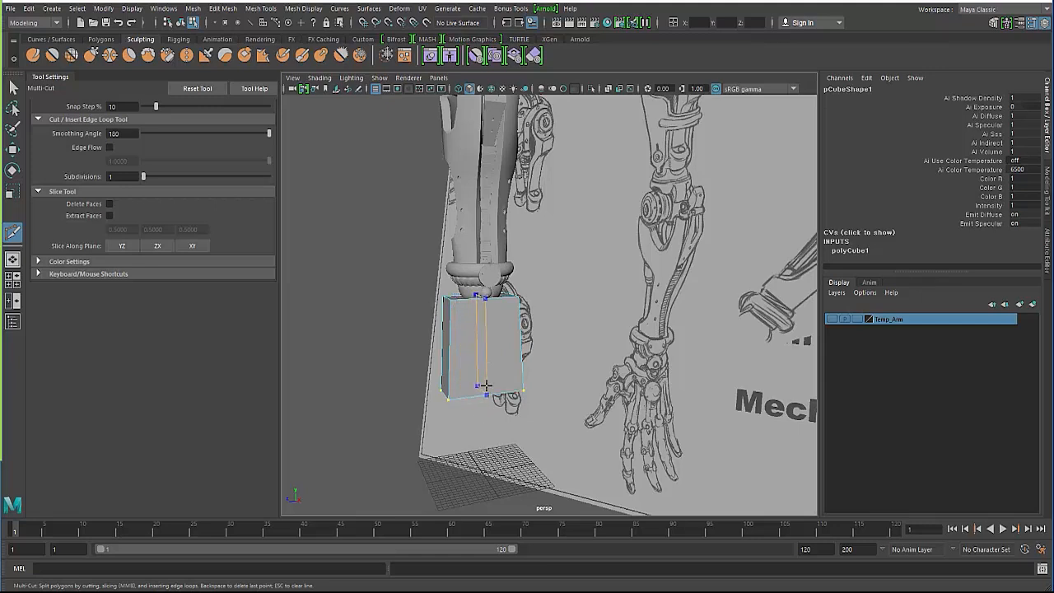
{"action": "left_click", "coordinate": [485, 385], "text": "ctrl"}
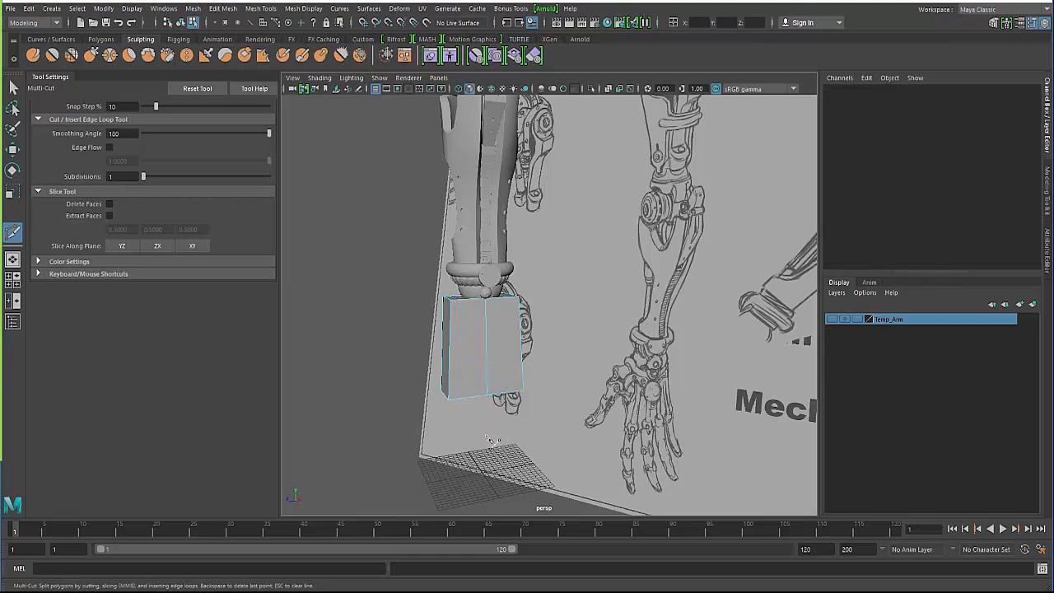
{"action": "left_click", "coordinate": [468, 391], "text": "ctrl"}
{"action": "left_click", "coordinate": [503, 387], "text": "ctrl"}
{"action": "left_click", "coordinate": [13, 88]}
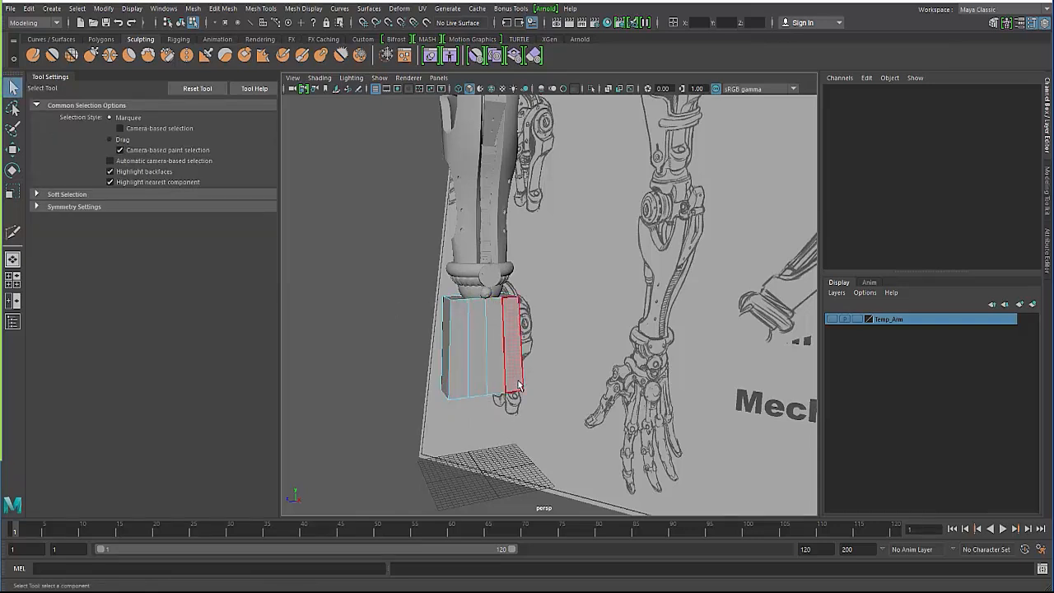
Insert a horizontal edge loop halfway down the palm block and another loop through the middle of its thickness.
{"action": "right_click_drag", "start_coordinate": [479, 324], "coordinate": [413, 326], "text": "shift"}
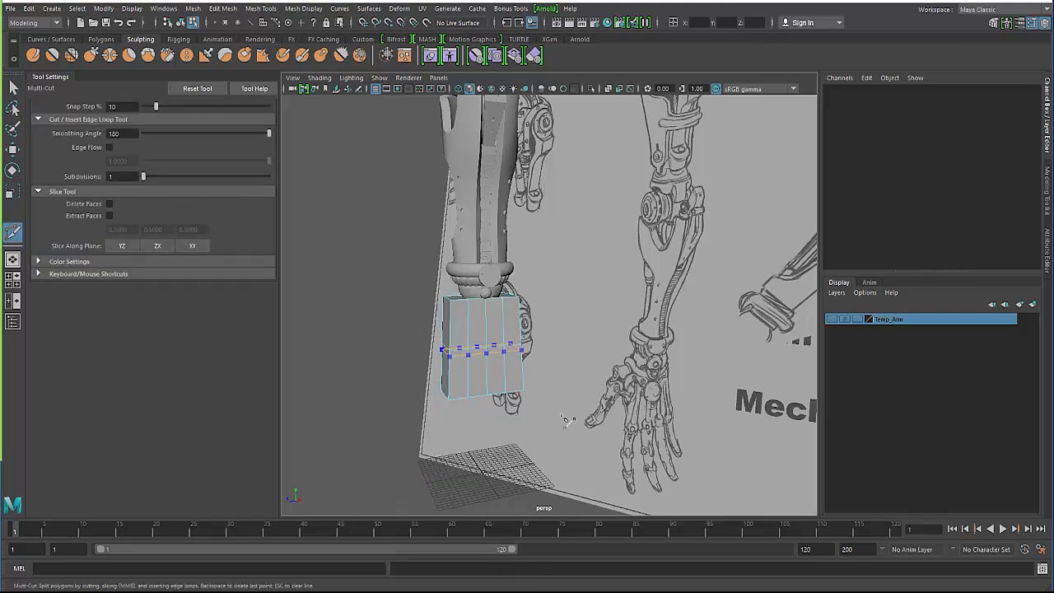
{"action": "left_click", "coordinate": [466, 352], "text": "ctrl"}
{"action": "left_click_drag", "start_coordinate": [429, 380], "coordinate": [468, 350], "text": "alt"}
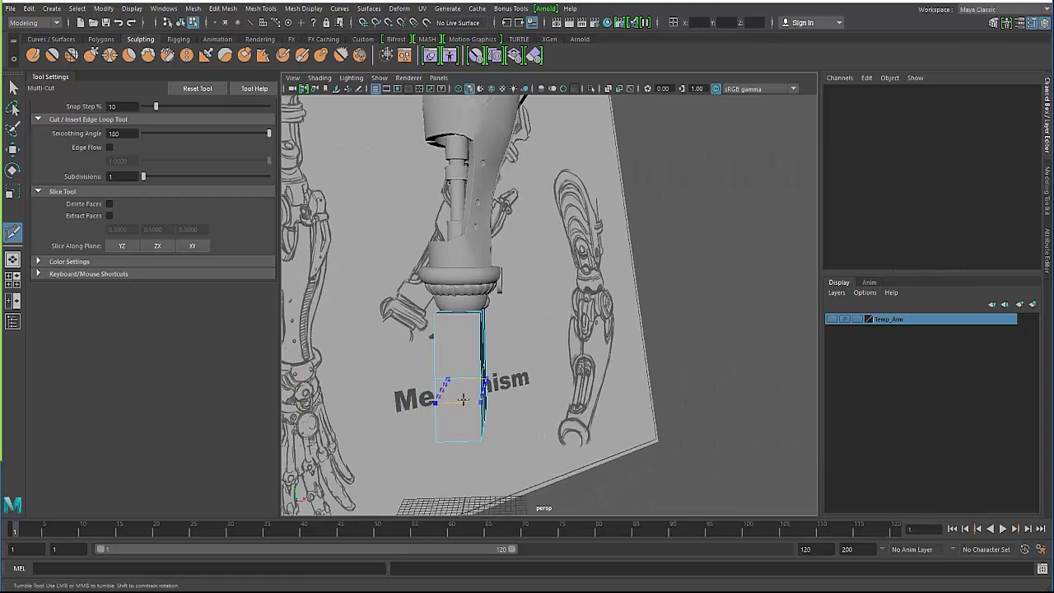
{"action": "left_click", "coordinate": [457, 315], "text": "ctrl"}
{"action": "left_click_drag", "start_coordinate": [468, 412], "coordinate": [362, 383], "text": "alt"}
{"action": "left_click", "coordinate": [14, 89]}
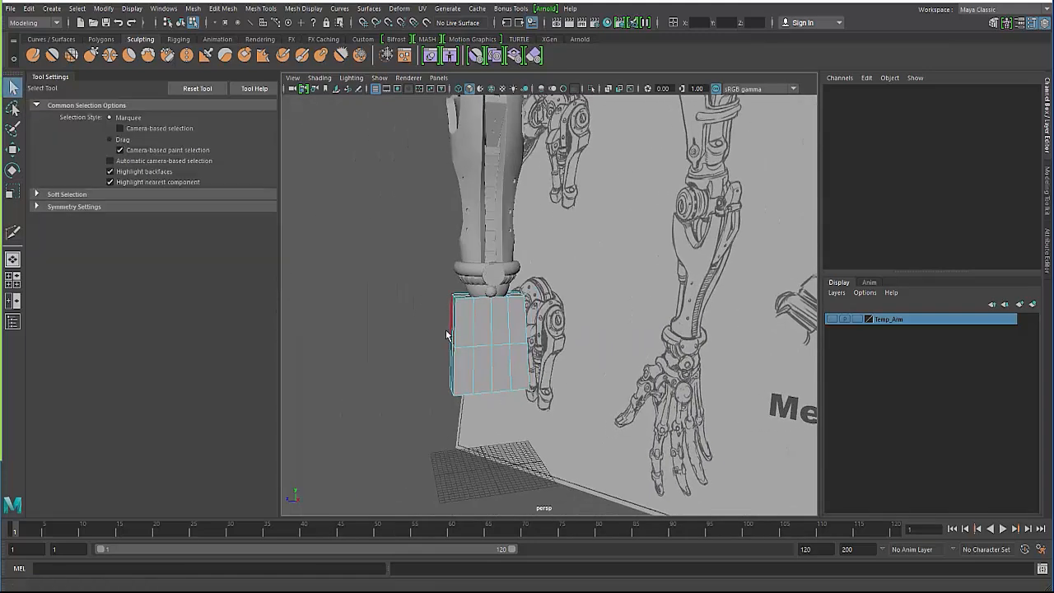
Select the middle edges on the palm block's narrow sides and scale them outward along Z to about 1.07.
{"action": "middle_click_drag", "start_coordinate": [447, 329], "coordinate": [466, 334], "text": "alt"}
{"action": "left_click_drag", "start_coordinate": [467, 334], "coordinate": [450, 335], "text": "alt"}
{"action": "right_click_drag", "start_coordinate": [438, 357], "coordinate": [438, 287]}
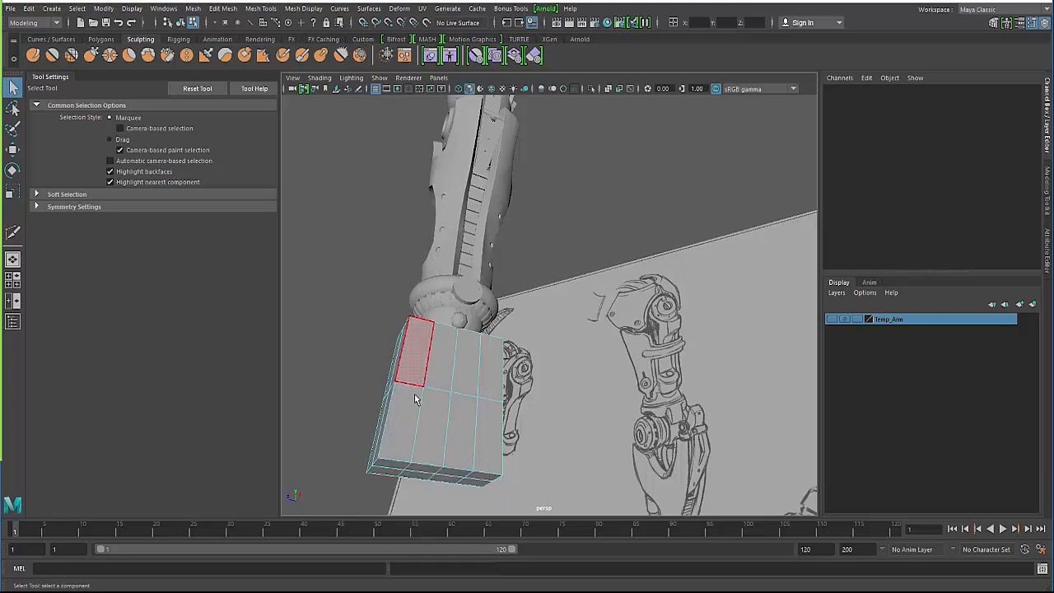
{"action": "left_click_drag", "start_coordinate": [414, 396], "coordinate": [380, 392], "text": "alt"}
{"action": "right_click_drag", "start_coordinate": [419, 393], "coordinate": [424, 230]}
{"action": "left_click_drag", "start_coordinate": [361, 388], "coordinate": [415, 384], "text": "alt"}
{"action": "left_click", "coordinate": [345, 393]}
{"action": "left_click_drag", "start_coordinate": [346, 396], "coordinate": [374, 377], "text": "alt"}
{"action": "key", "text": "r"}
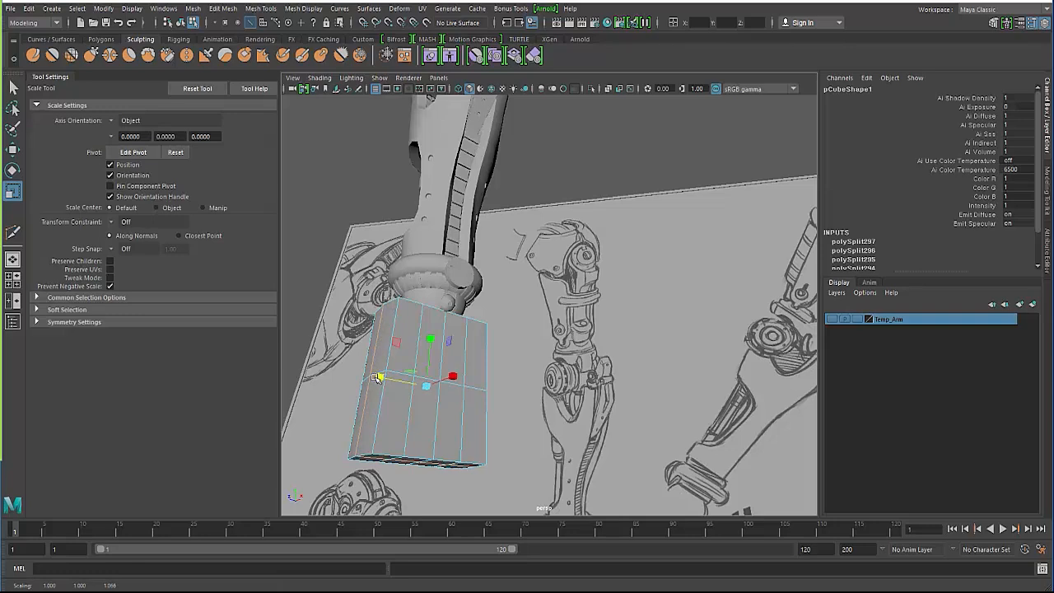
Select the palm block's vertical corner edges and scale them inward along Z to angle the narrow sides.
{"action": "double_click", "coordinate": [381, 411]}
{"action": "mouse_move", "coordinate": [384, 413]}
{"action": "left_mouse_down", "text": "alt"}
{"action": "mouse_move", "coordinate": [440, 405]}
{"action": "mouse_move", "coordinate": [471, 382]}
{"action": "mouse_move", "coordinate": [487, 403]}
{"action": "mouse_move", "coordinate": [573, 374]}
{"action": "left_mouse_up", "text": "alt"}
{"action": "left_click", "coordinate": [349, 407], "text": "shift"}
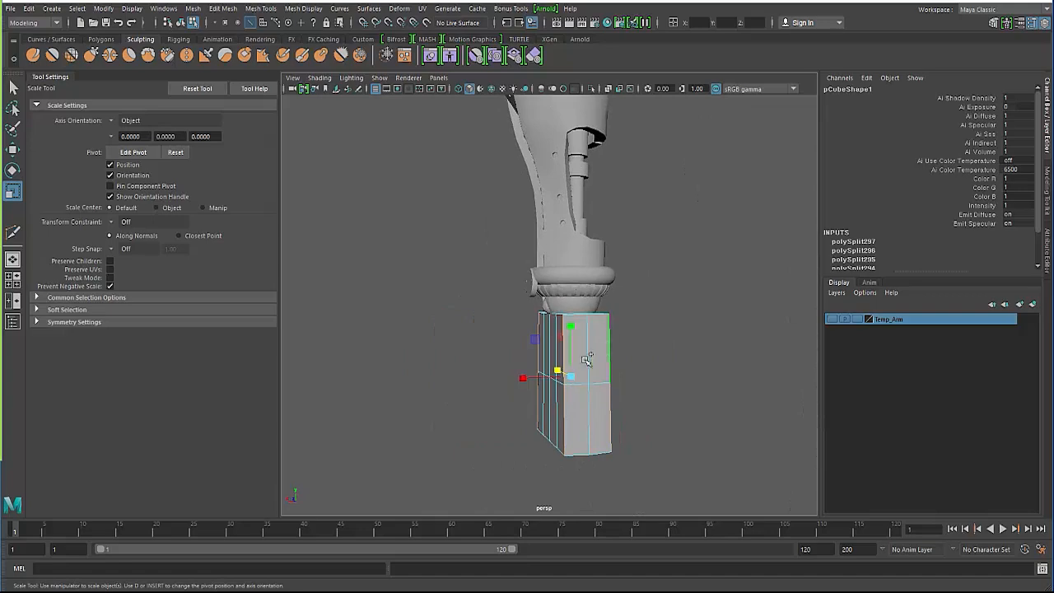
{"action": "left_click_drag", "start_coordinate": [461, 388], "coordinate": [528, 389], "text": "alt"}
{"action": "mouse_move", "coordinate": [424, 384]}
{"action": "left_mouse_down"}
{"action": "mouse_move", "coordinate": [419, 313]}
{"action": "mouse_move", "coordinate": [470, 369]}
{"action": "mouse_move", "coordinate": [474, 358]}
{"action": "left_mouse_up"}
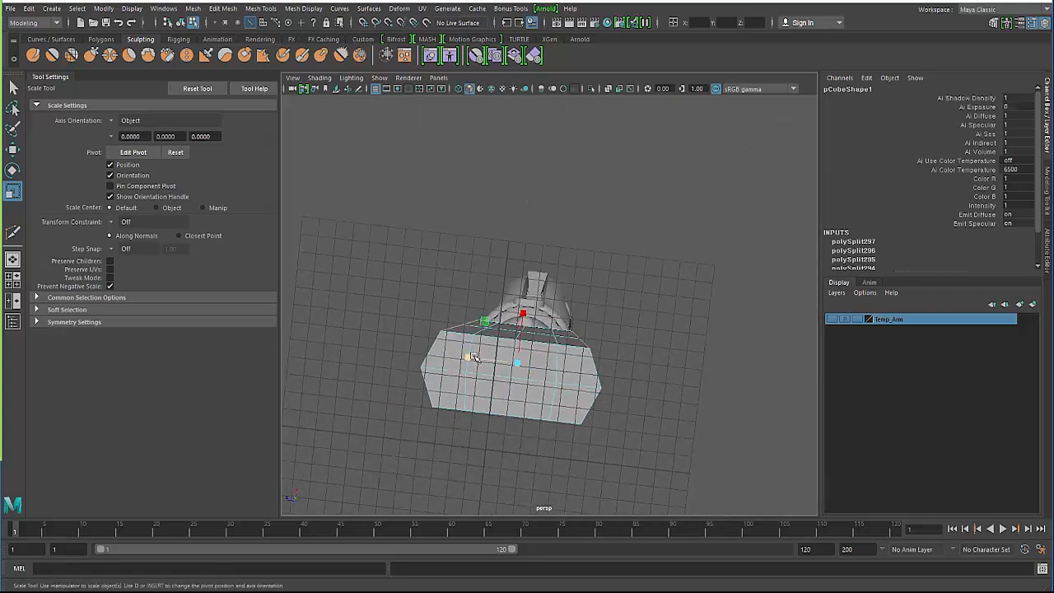
{"action": "mouse_move", "coordinate": [524, 313]}
{"action": "left_mouse_down", "text": "alt"}
{"action": "mouse_move", "coordinate": [456, 334]}
{"action": "mouse_move", "coordinate": [445, 386]}
{"action": "mouse_move", "coordinate": [502, 375]}
{"action": "mouse_move", "coordinate": [455, 364]}
{"action": "mouse_move", "coordinate": [453, 354]}
{"action": "mouse_move", "coordinate": [477, 424]}
{"action": "mouse_move", "coordinate": [471, 403]}
{"action": "mouse_move", "coordinate": [510, 395]}
{"action": "mouse_move", "coordinate": [685, 475]}
{"action": "mouse_move", "coordinate": [634, 475]}
{"action": "mouse_move", "coordinate": [675, 467]}
{"action": "mouse_move", "coordinate": [633, 437]}
{"action": "mouse_move", "coordinate": [494, 388]}
{"action": "mouse_move", "coordinate": [489, 425]}
{"action": "mouse_move", "coordinate": [468, 373]}
{"action": "mouse_move", "coordinate": [509, 370]}
{"action": "left_mouse_up", "text": "alt"}
Try to move the inner vertical edges of the palm's wide face outward along world Z, and undo the moves.
{"action": "left_click", "coordinate": [526, 365]}
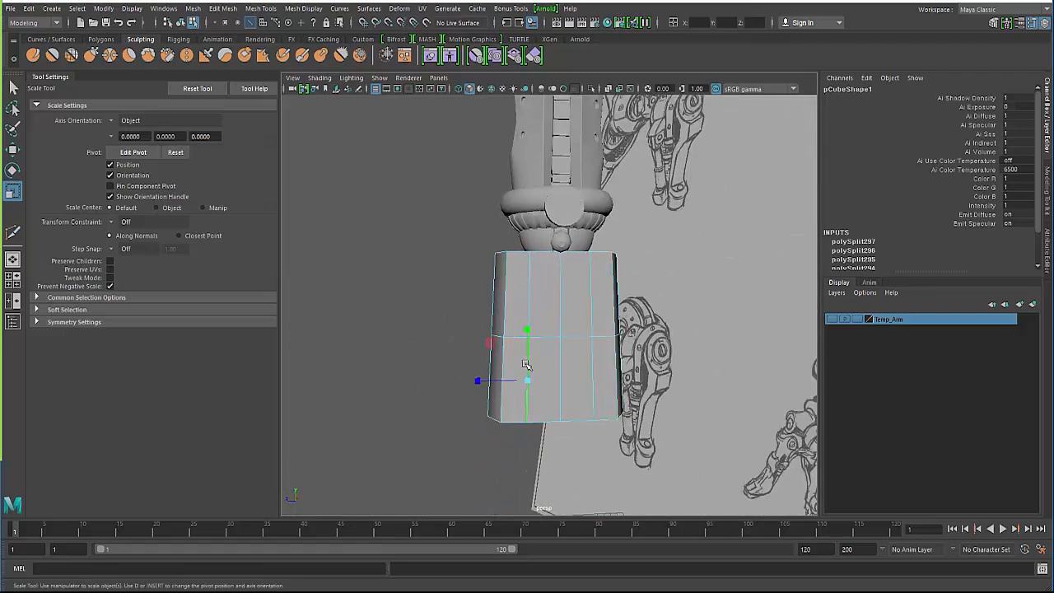
{"action": "key", "text": "w"}
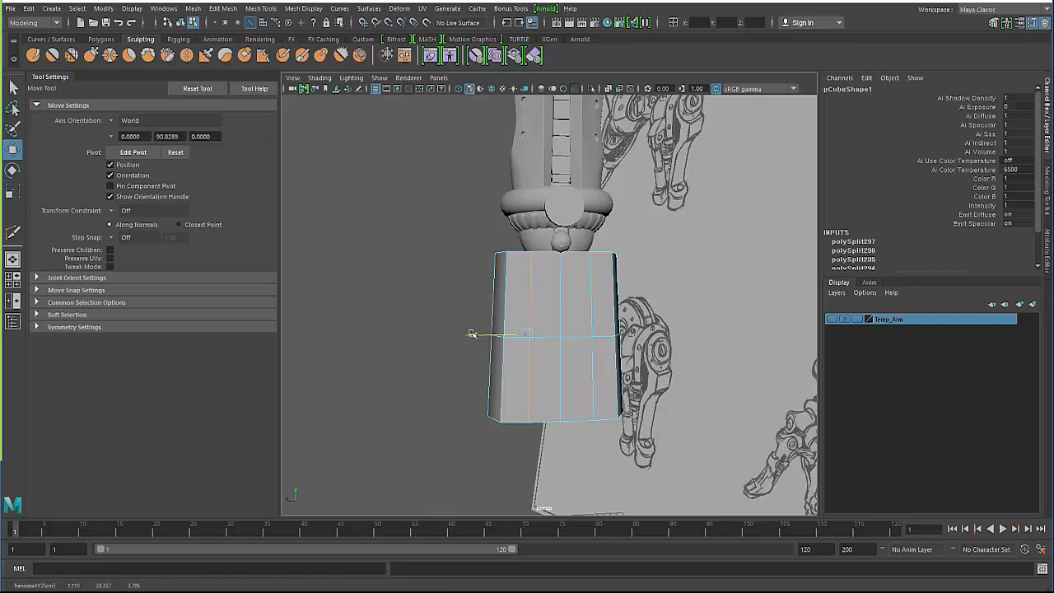
{"action": "left_click_drag", "start_coordinate": [468, 375], "coordinate": [544, 375], "text": "alt"}
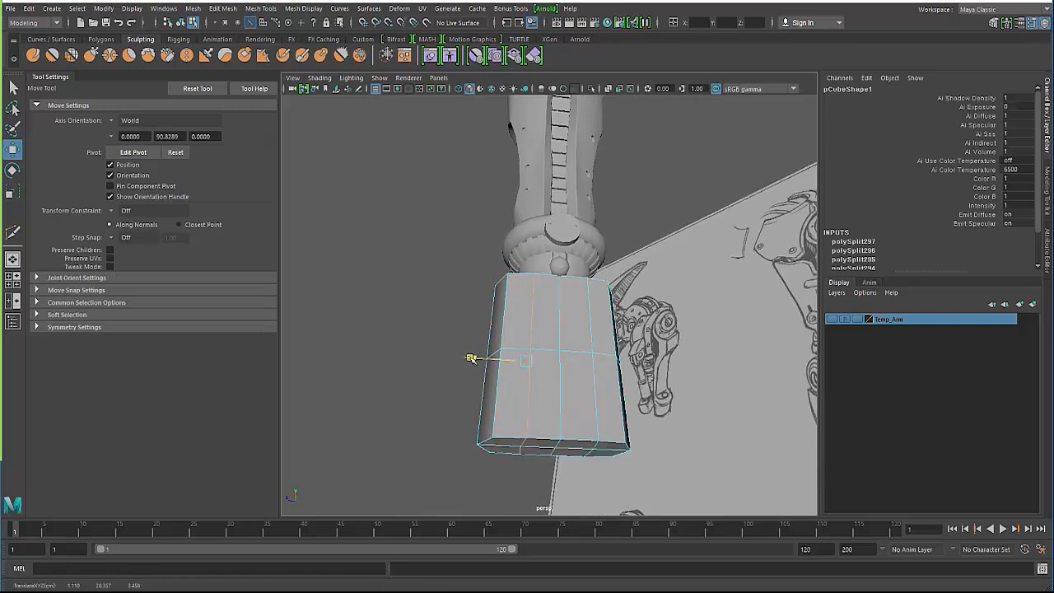
{"action": "left_click_drag", "start_coordinate": [470, 357], "coordinate": [404, 305], "text": "alt"}
{"action": "key", "text": "ctrl+z"}
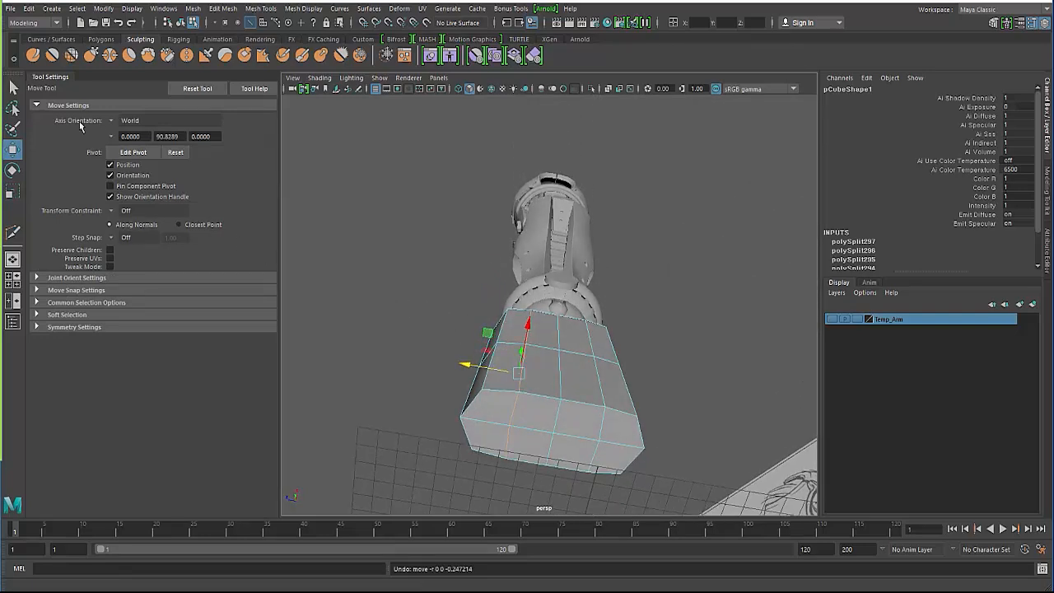
{"action": "key", "text": "ctrl+z"}
Set the move axis orientation to Component and the transform constraint to Edge, and slide the selected vertical edges slightly outward.
{"action": "left_click", "coordinate": [115, 121]}
{"action": "left_click", "coordinate": [133, 150]}
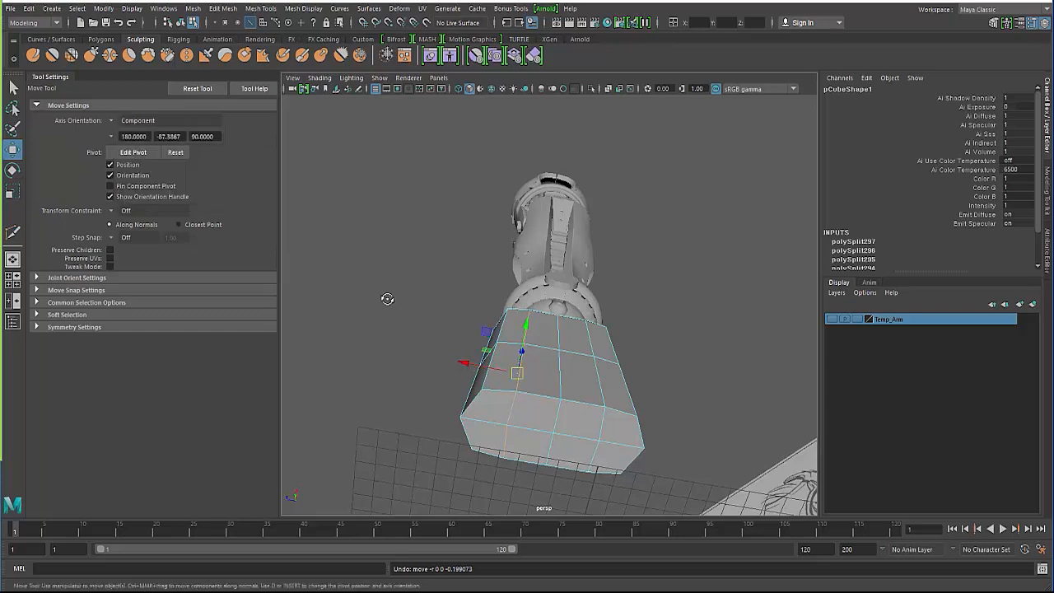
{"action": "left_click_drag", "start_coordinate": [386, 297], "coordinate": [473, 361], "text": "alt"}
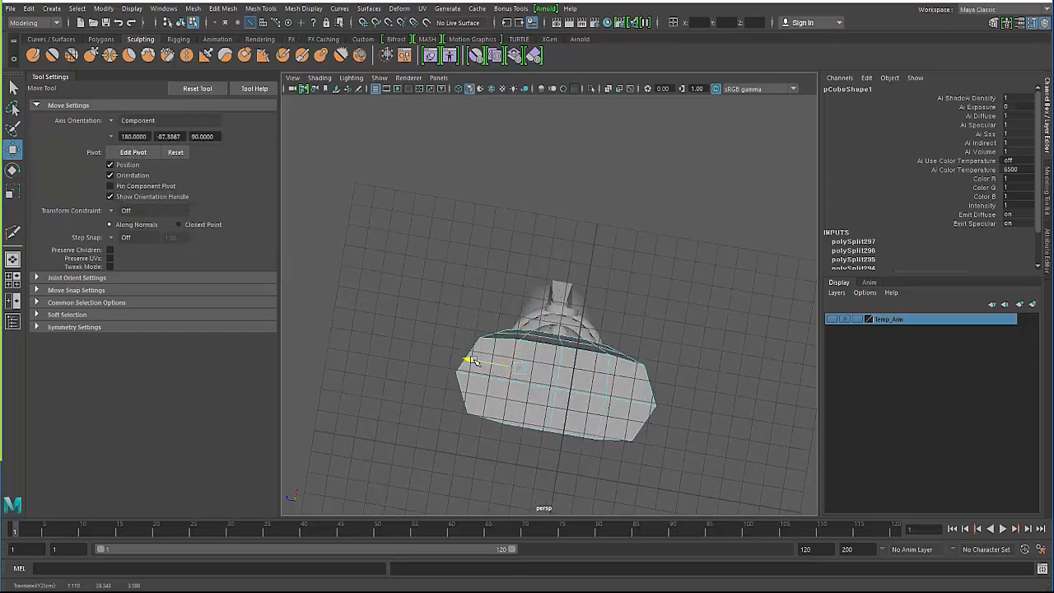
{"action": "key", "text": "ctrl+z"}
{"action": "left_click", "coordinate": [115, 211]}
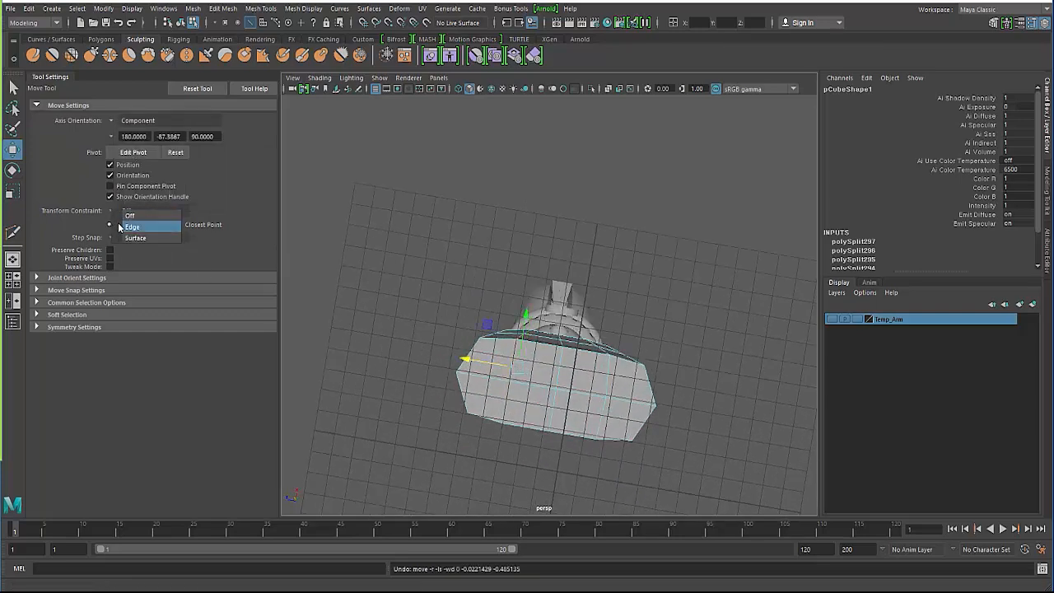
{"action": "left_click", "coordinate": [124, 223]}
{"action": "left_click_drag", "start_coordinate": [472, 361], "coordinate": [463, 359]}
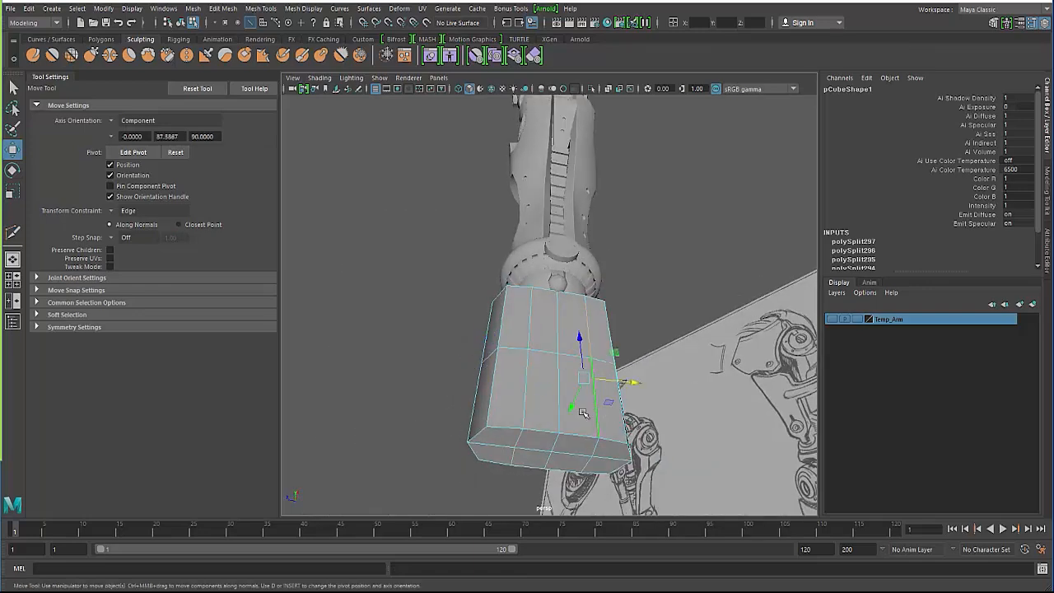
Slide the matching vertical edges on the other half of the palm's wide face outward along the surface.
{"action": "left_click_drag", "start_coordinate": [452, 401], "coordinate": [511, 393], "text": "alt"}
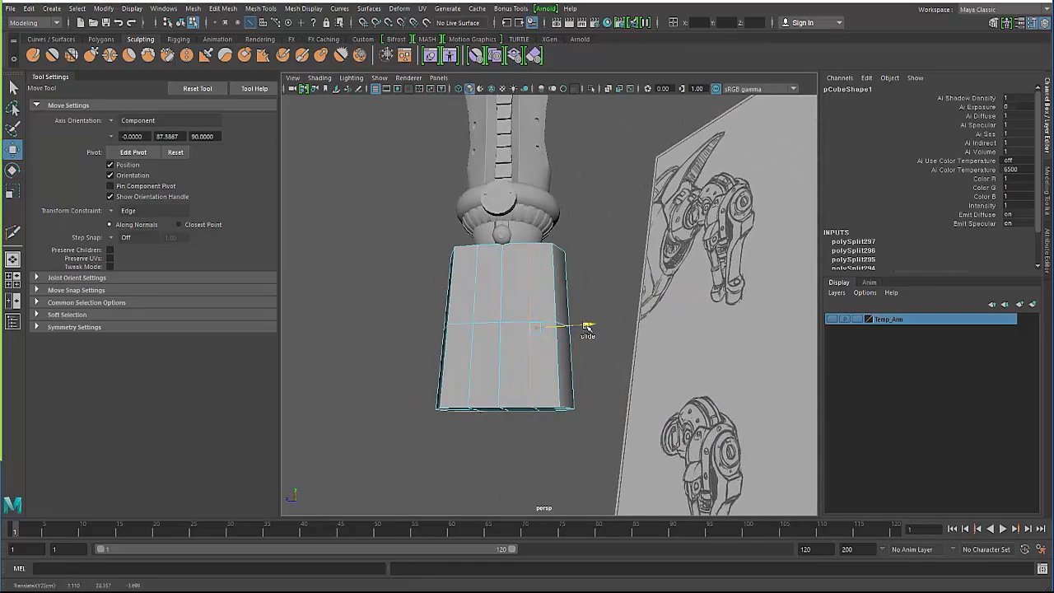
{"action": "left_click", "coordinate": [400, 360]}
{"action": "left_click_drag", "start_coordinate": [400, 359], "coordinate": [514, 362], "text": "alt"}
{"action": "left_click_drag", "start_coordinate": [440, 349], "coordinate": [404, 376], "text": "alt"}
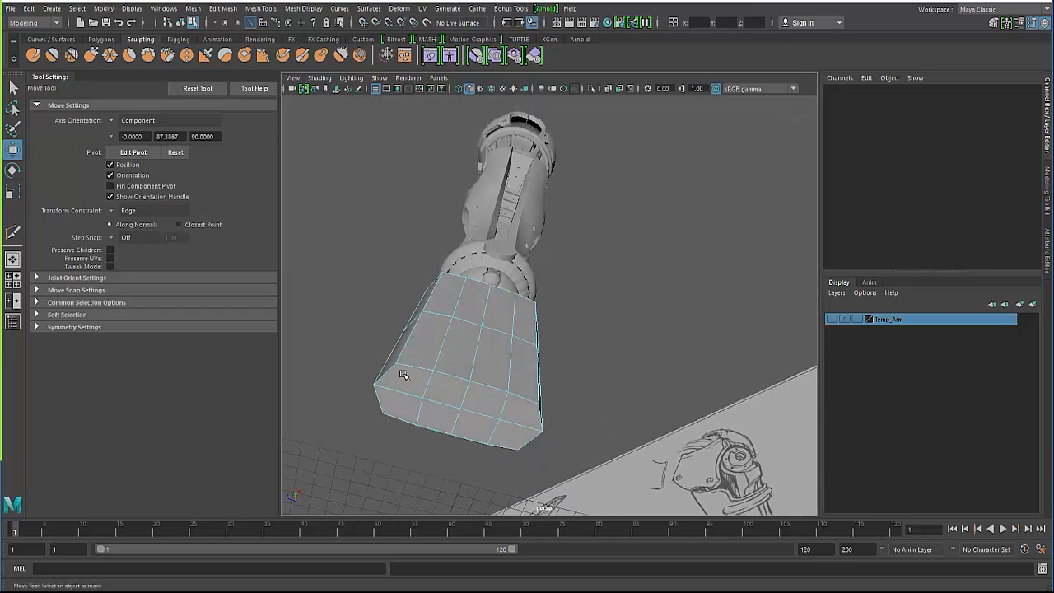
Select all the faces on the underside of the palm block and delete them, switching the view to wireframe.
{"action": "right_click_drag", "start_coordinate": [408, 372], "coordinate": [416, 291]}
{"action": "left_click", "coordinate": [415, 375]}
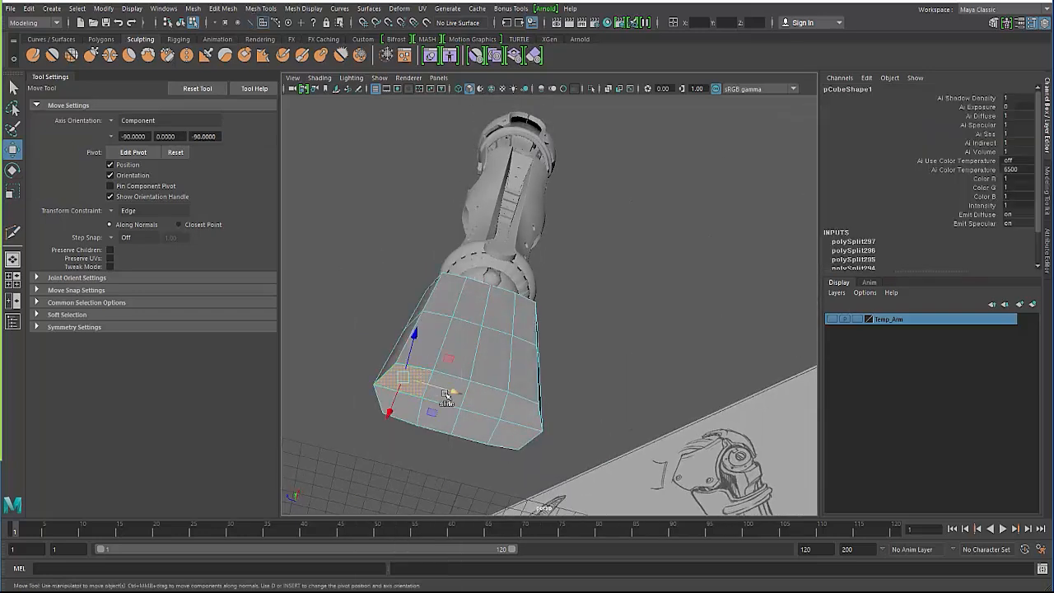
{"action": "left_click", "coordinate": [448, 396], "text": "shift"}
{"action": "left_click", "coordinate": [486, 406], "text": "shift"}
{"action": "left_click", "coordinate": [511, 420], "text": "shift"}
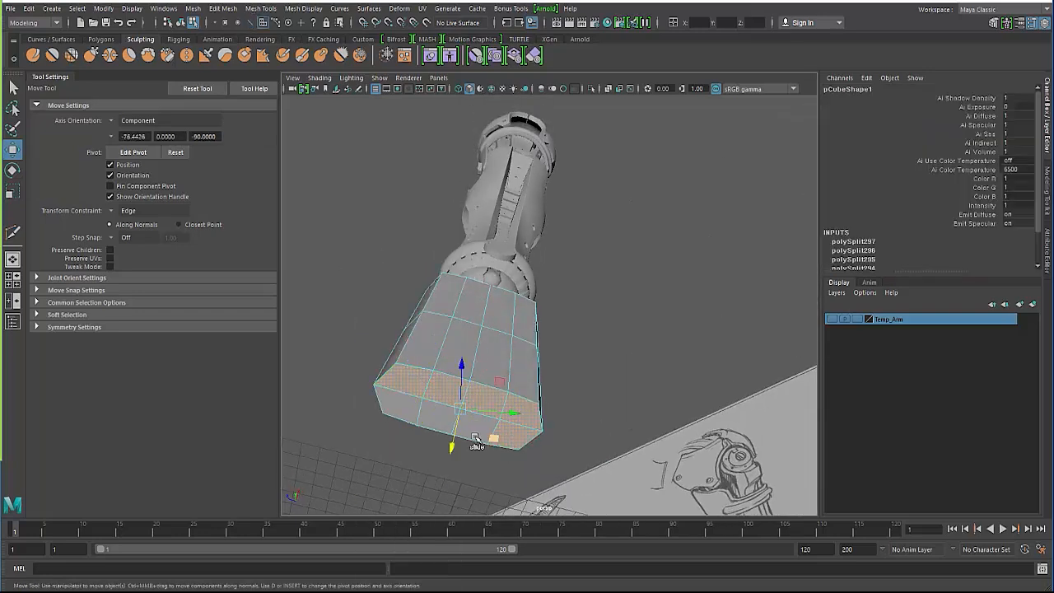
{"action": "left_click", "coordinate": [482, 428], "text": "shift"}
{"action": "left_click", "coordinate": [436, 424], "text": "shift"}
{"action": "left_click", "coordinate": [398, 414], "text": "shift"}
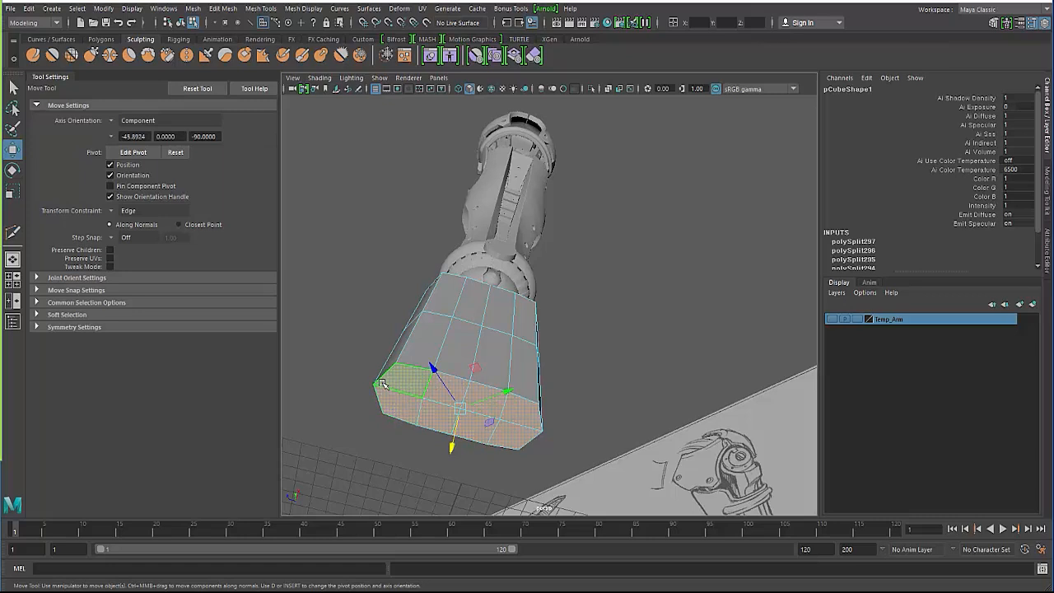
{"action": "key", "text": "4"}
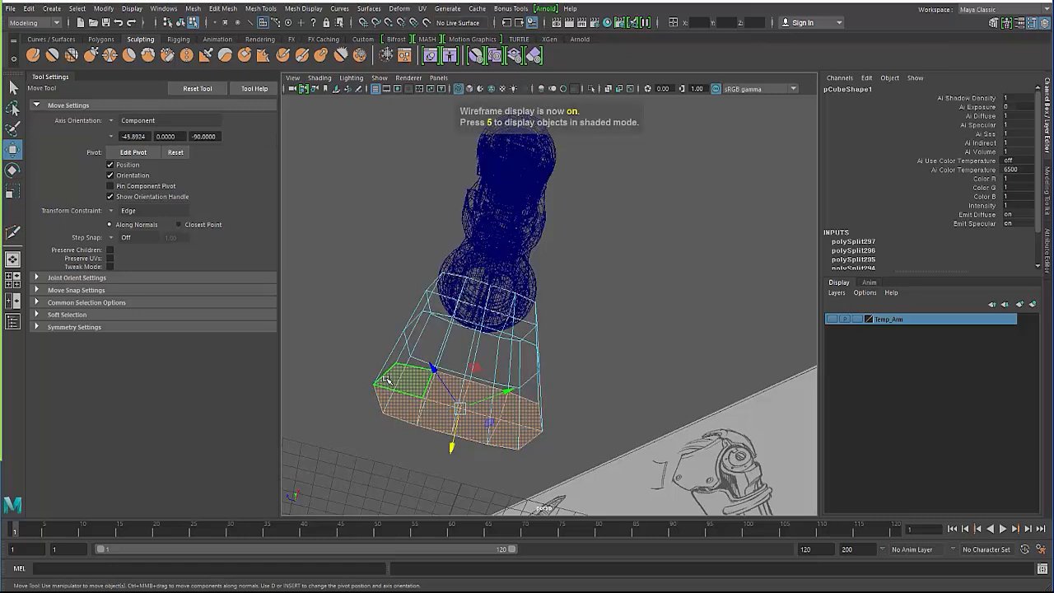
{"action": "left_click", "coordinate": [380, 368]}
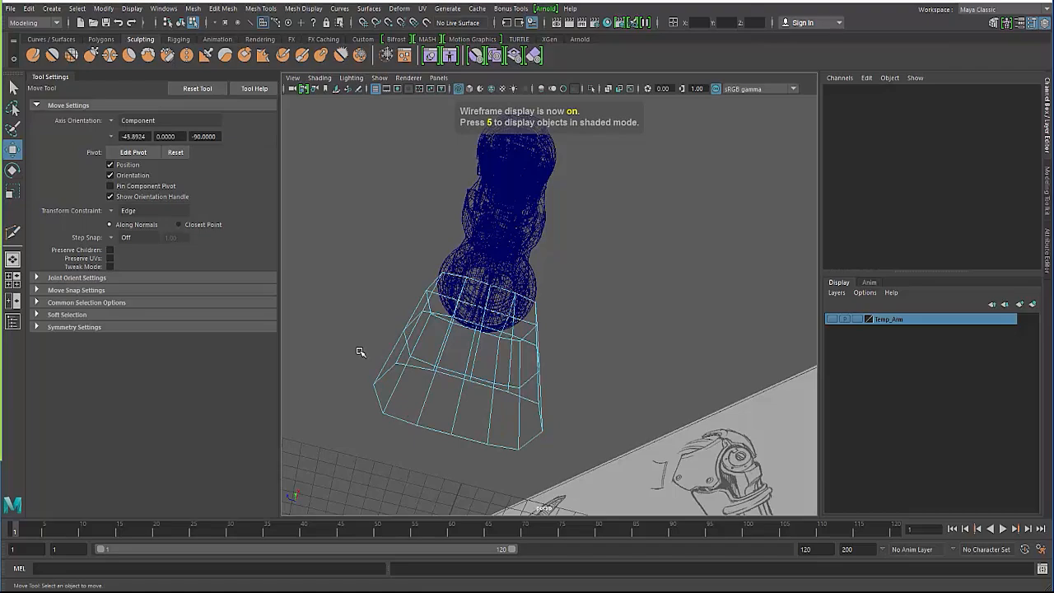
Select all the faces on the palm block's upper end beneath the wrist and delete them.
{"action": "left_click_drag", "start_coordinate": [359, 352], "coordinate": [352, 250], "text": "alt"}
{"action": "left_click", "coordinate": [352, 251]}
{"action": "left_click", "coordinate": [374, 272], "text": "shift"}
{"action": "left_click", "coordinate": [422, 273], "text": "shift"}
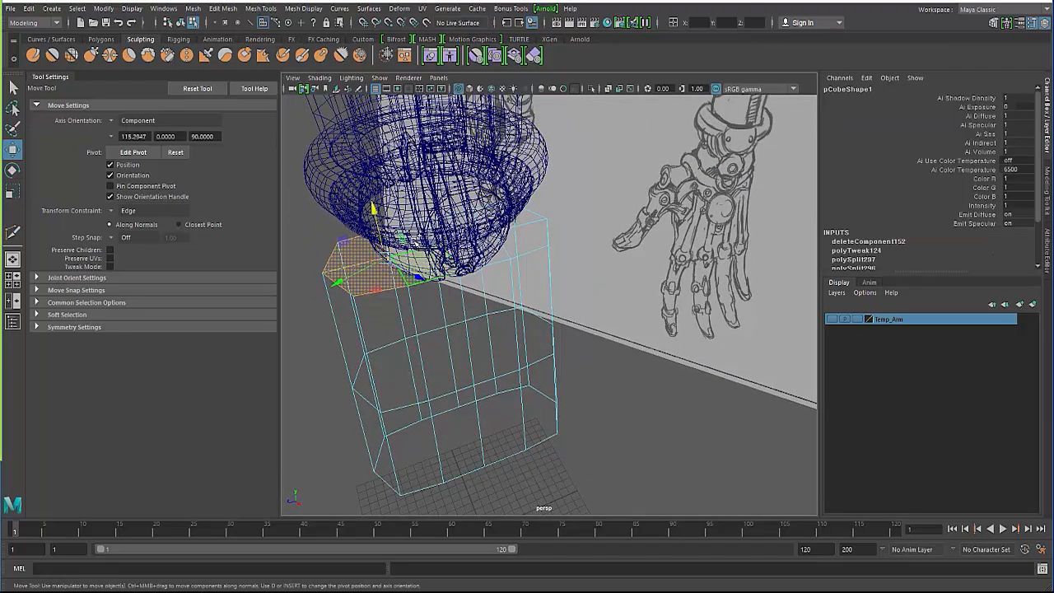
{"action": "left_click", "coordinate": [408, 239], "text": "shift"}
{"action": "left_click", "coordinate": [451, 227], "text": "shift"}
{"action": "left_click", "coordinate": [486, 247], "text": "shift"}
{"action": "left_click", "coordinate": [522, 237], "text": "shift"}
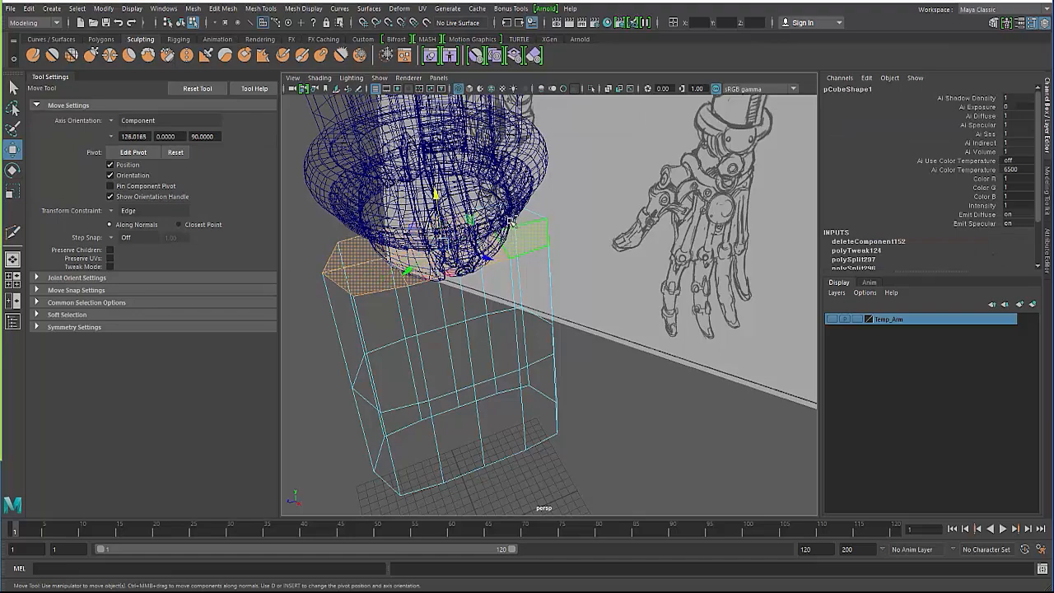
{"action": "left_click", "coordinate": [511, 221], "text": "shift"}
{"action": "key", "text": "Delete"}
Select the palm's top rim vertices, turn off the scale transform constraint, and narrow them along Z to about 0.83 in shaded view.
{"action": "left_click_drag", "start_coordinate": [344, 324], "coordinate": [368, 279], "text": "alt"}
{"action": "right_click_drag", "start_coordinate": [428, 257], "coordinate": [351, 256]}
{"action": "left_click_drag", "start_coordinate": [349, 257], "coordinate": [352, 273], "text": "alt"}
{"action": "left_click_drag", "start_coordinate": [350, 230], "coordinate": [484, 256]}
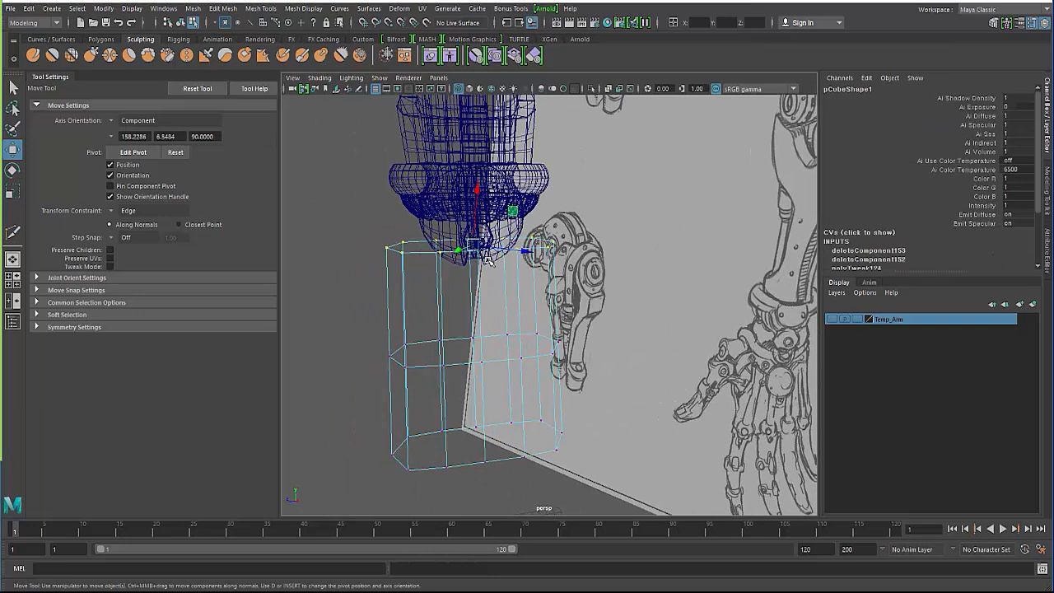
{"action": "key", "text": "5"}
{"action": "key", "text": "e"}
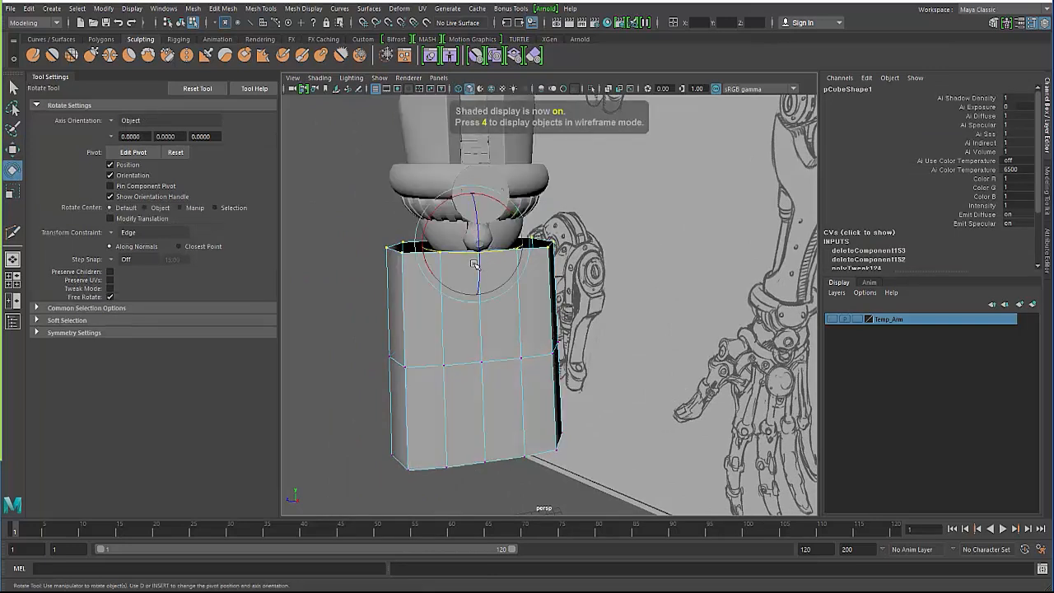
{"action": "key", "text": "w"}
{"action": "key", "text": "e"}
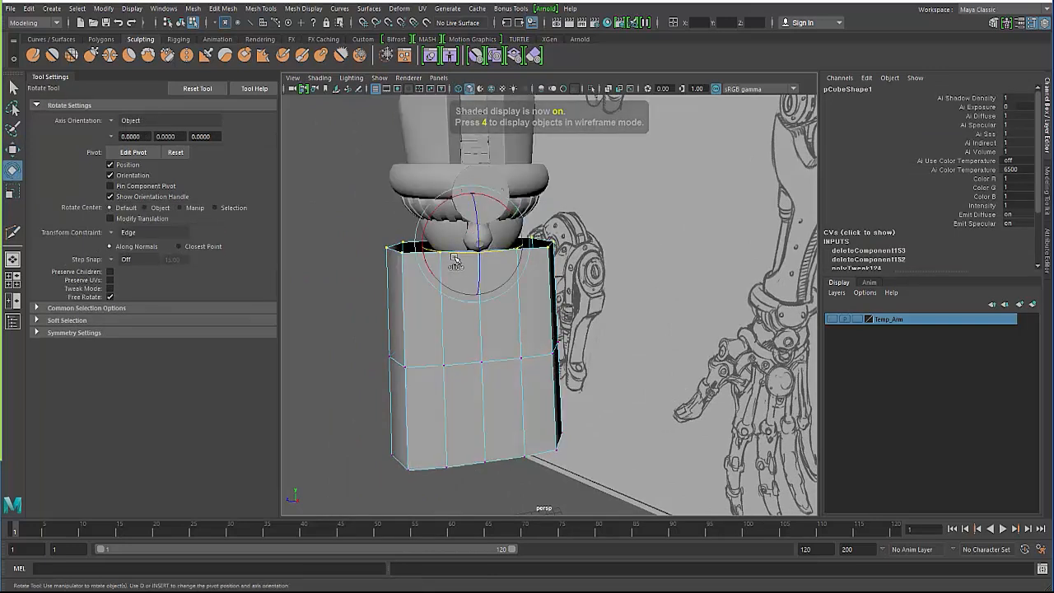
{"action": "key", "text": "r"}
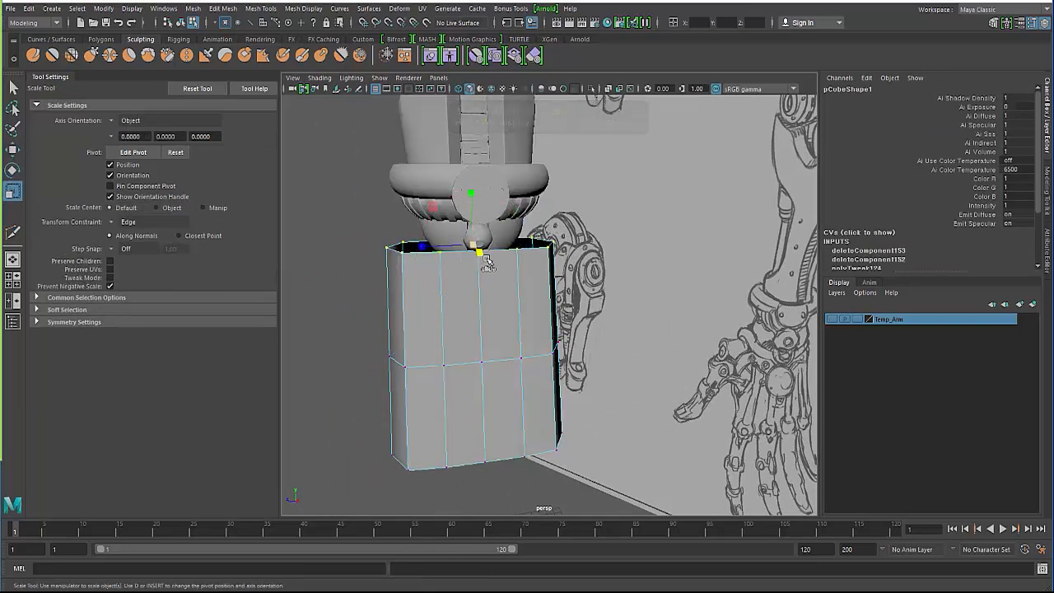
{"action": "left_click", "coordinate": [116, 223]}
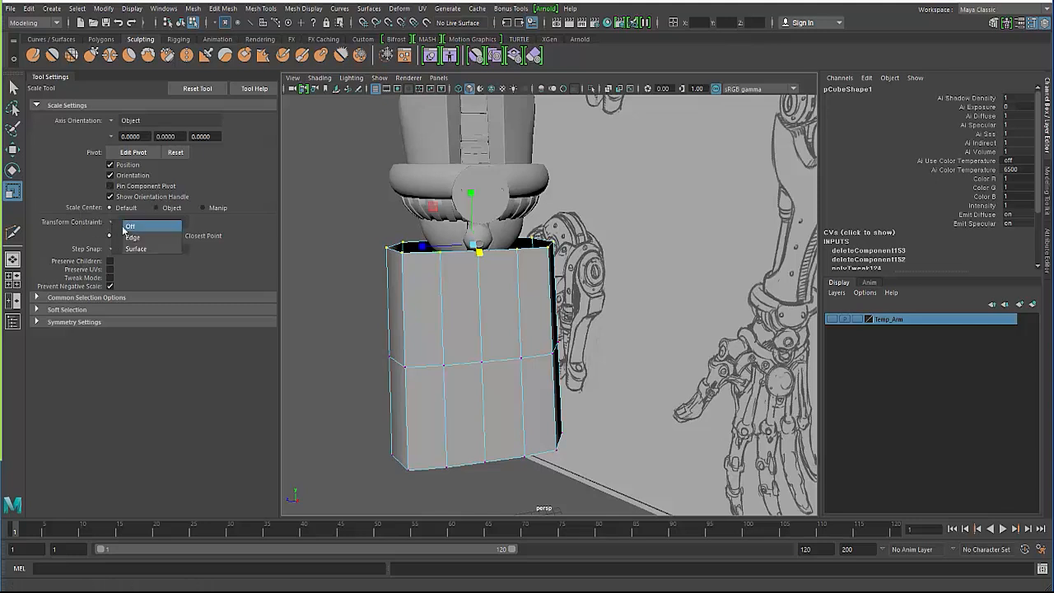
{"action": "left_click", "coordinate": [129, 226]}
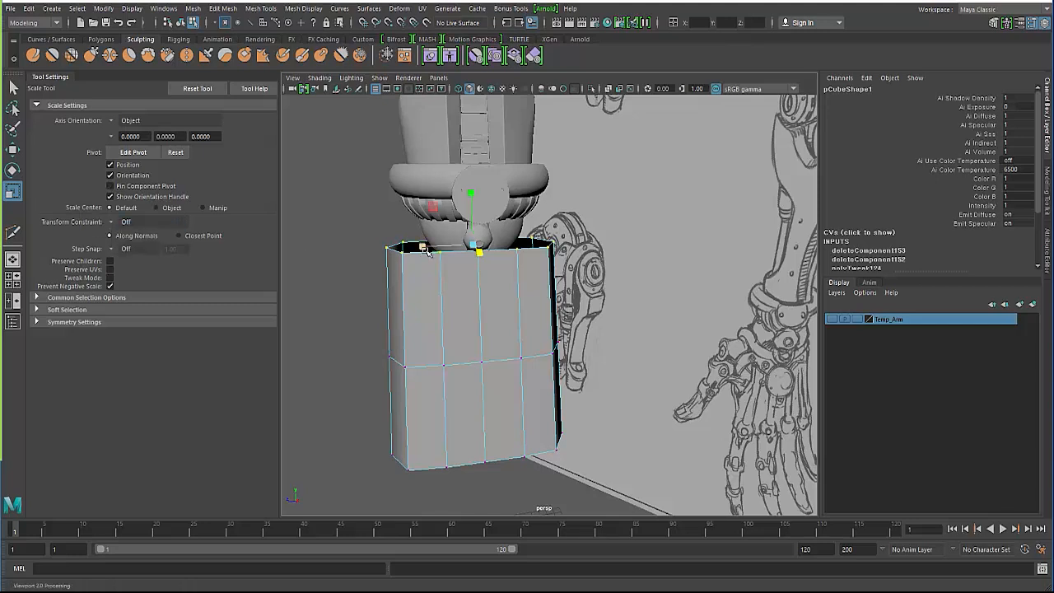
{"action": "middle_click_drag", "start_coordinate": [422, 245], "coordinate": [430, 245]}
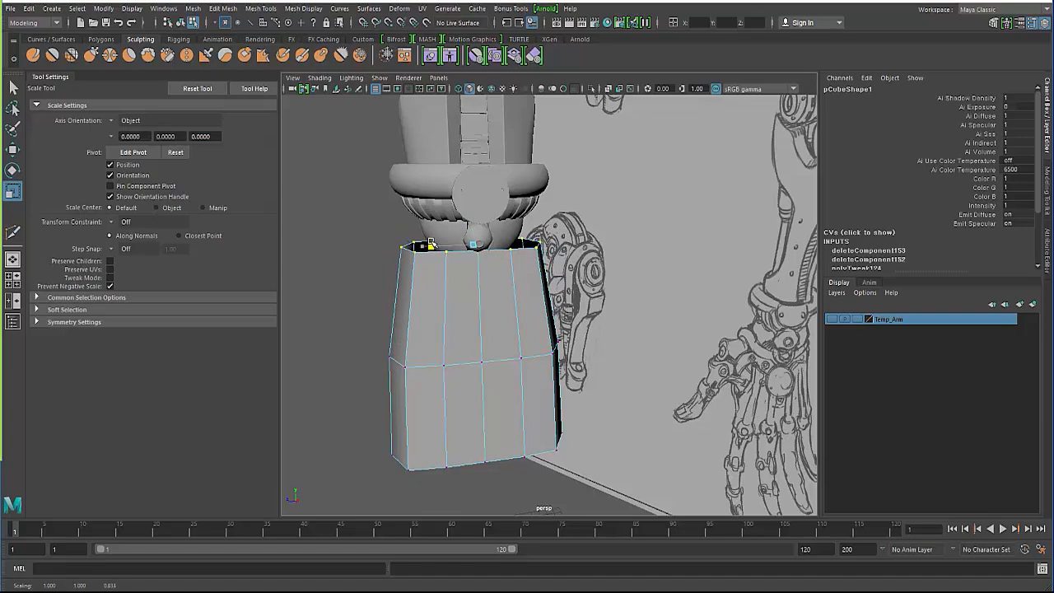
Delete the two upper faces on one narrow side of the palm.
{"action": "left_click_drag", "start_coordinate": [381, 261], "coordinate": [507, 272], "text": "alt"}
{"action": "left_click", "coordinate": [372, 282]}
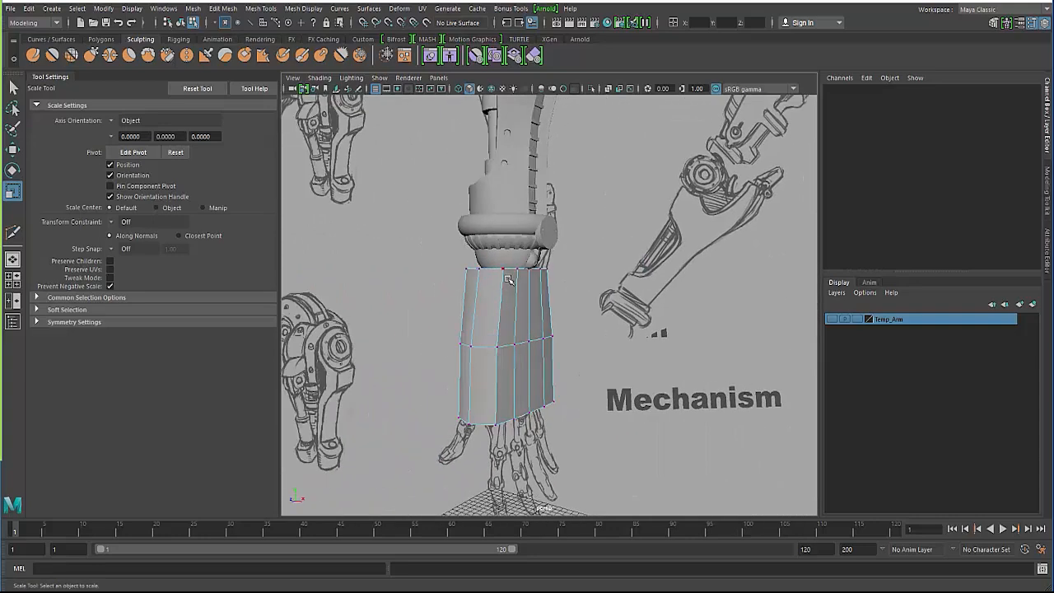
{"action": "right_click_drag", "start_coordinate": [508, 258], "coordinate": [501, 291]}
{"action": "left_click", "coordinate": [485, 298]}
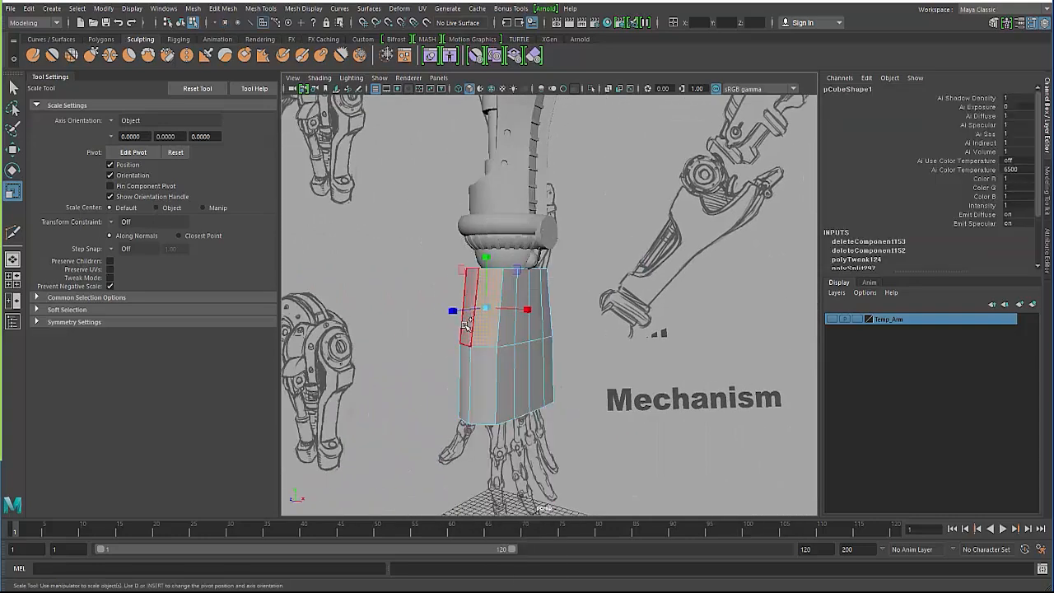
{"action": "left_click", "coordinate": [465, 316], "text": "shift"}
{"action": "left_click_drag", "start_coordinate": [443, 323], "coordinate": [499, 313], "text": "alt"}
{"action": "key", "text": "Delete"}
Insert a horizontal edge loop across the upper half of the palm with Multi-Cut.
{"action": "right_click", "coordinate": [512, 308], "text": "shift"}
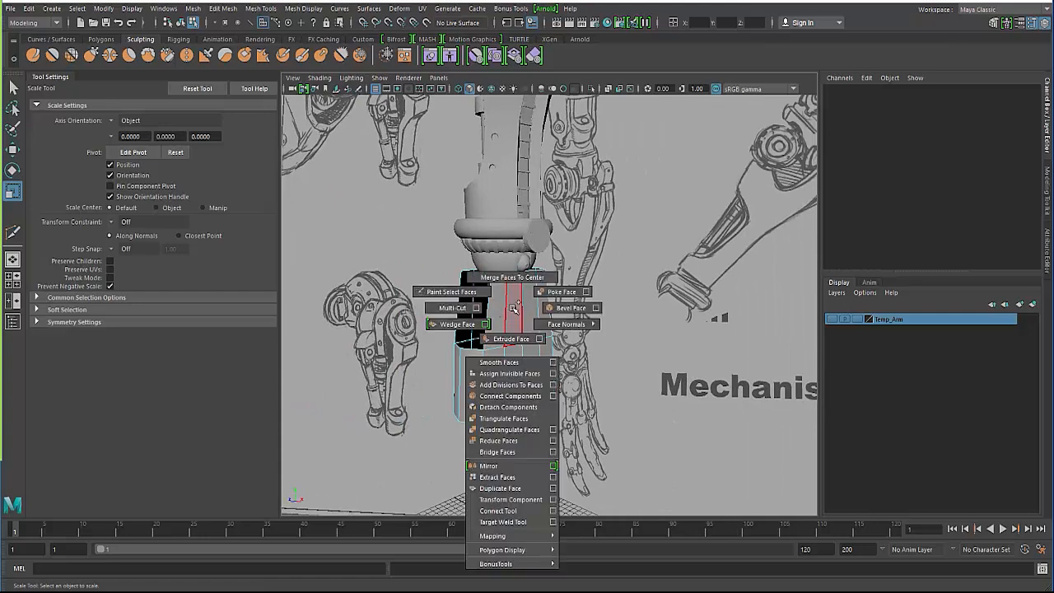
{"action": "left_click", "coordinate": [452, 307]}
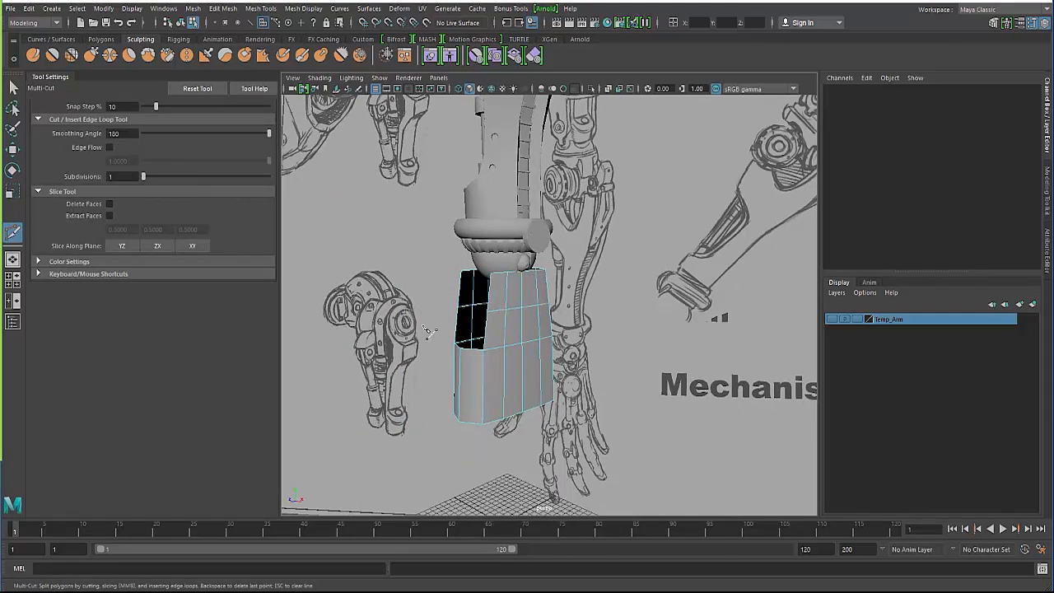
{"action": "left_click_drag", "start_coordinate": [429, 330], "coordinate": [487, 296], "text": "alt"}
{"action": "key", "text": "q"}
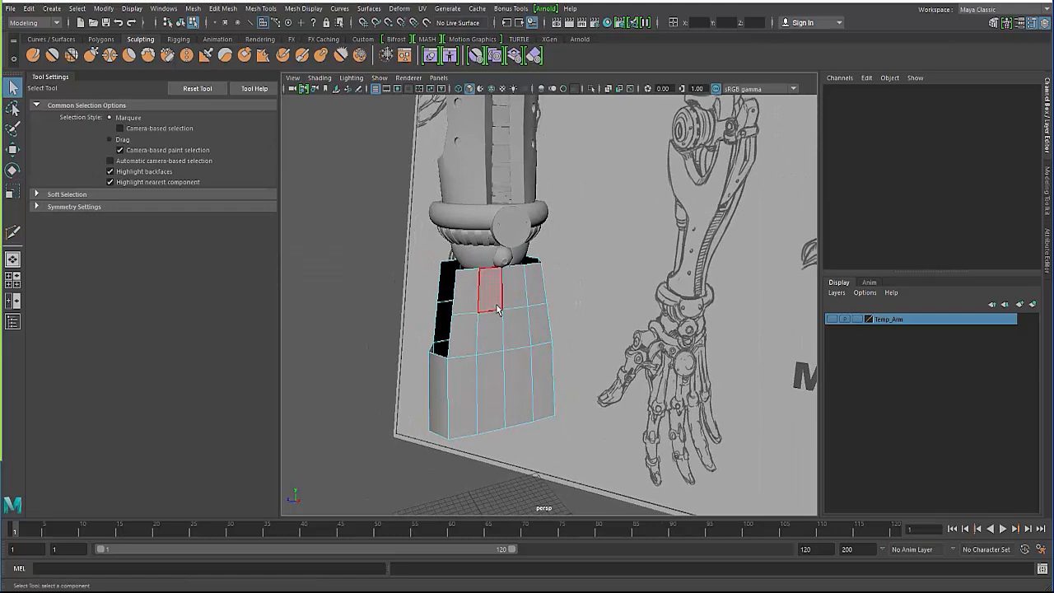
{"action": "right_click_drag", "start_coordinate": [496, 260], "coordinate": [427, 270]}
{"action": "left_click_drag", "start_coordinate": [425, 281], "coordinate": [462, 311], "text": "alt"}
{"action": "left_click_drag", "start_coordinate": [462, 311], "coordinate": [468, 317], "text": "alt"}
{"action": "key", "text": "w"}
{"action": "left_click_drag", "start_coordinate": [405, 315], "coordinate": [451, 352], "text": "alt"}
{"action": "key", "text": "ctrl+z"}
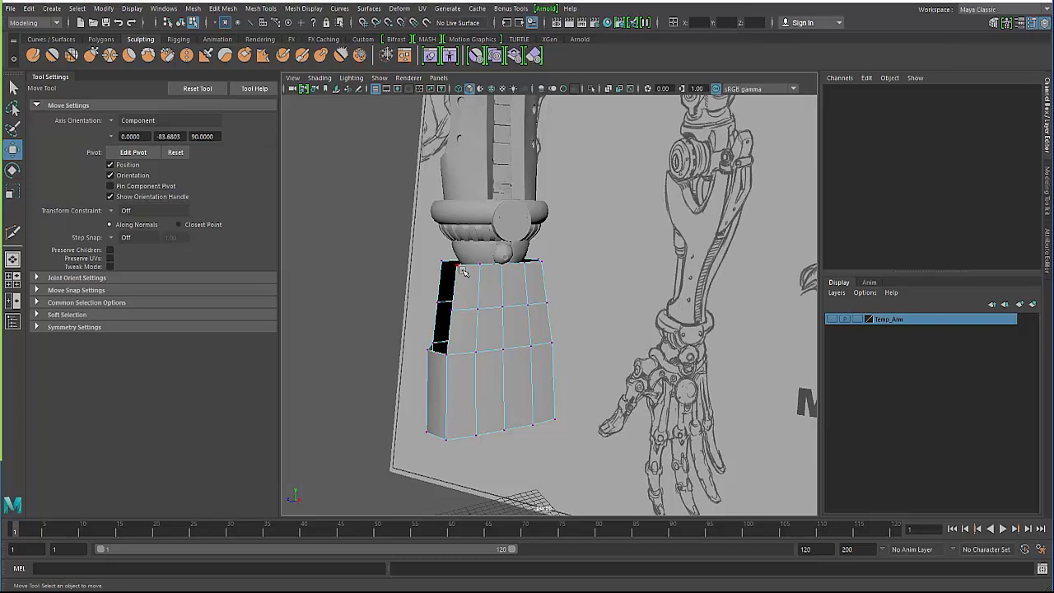
{"action": "left_click_drag", "start_coordinate": [463, 272], "coordinate": [488, 320], "text": "alt"}
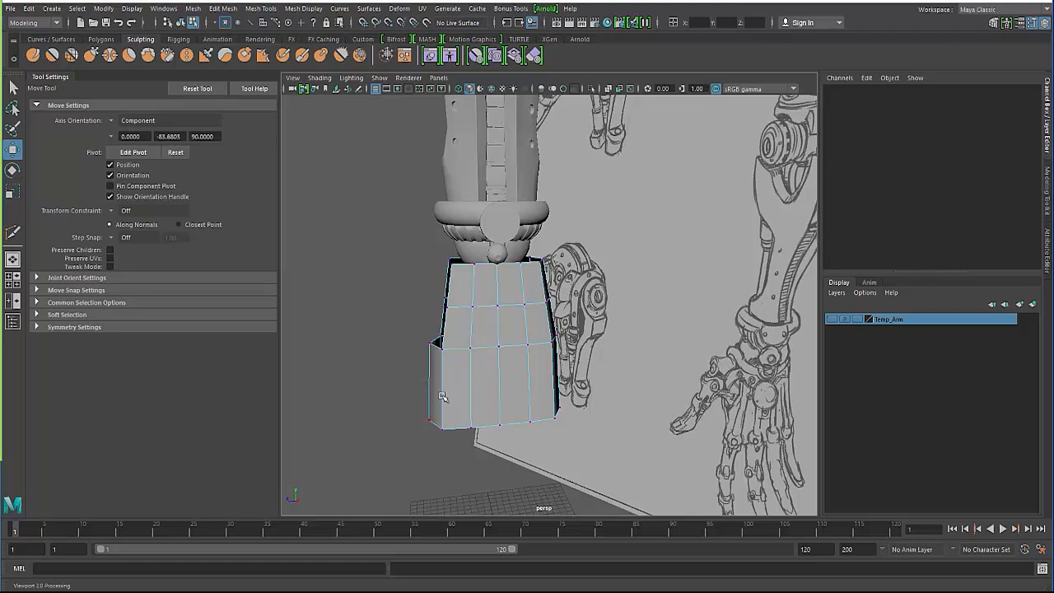
Delete the two upper faces in each outer column on the palm's opposite broad side, leaving the central strip.
{"action": "left_click_drag", "start_coordinate": [489, 394], "coordinate": [652, 388], "text": "alt"}
{"action": "right_click_drag", "start_coordinate": [556, 258], "coordinate": [559, 297]}
{"action": "left_click", "coordinate": [545, 322]}
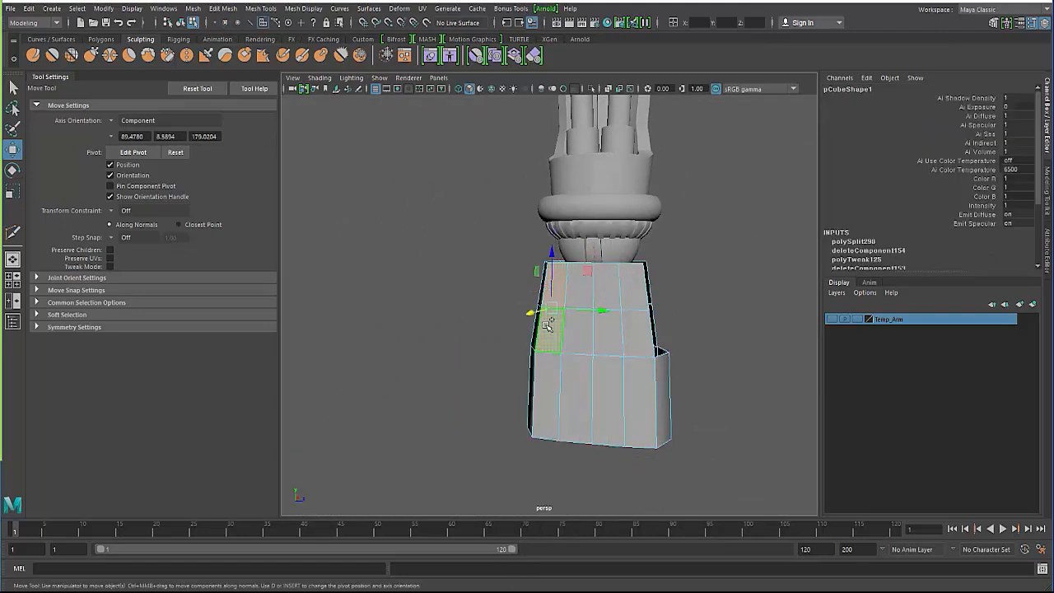
{"action": "left_click", "coordinate": [628, 286], "text": "shift"}
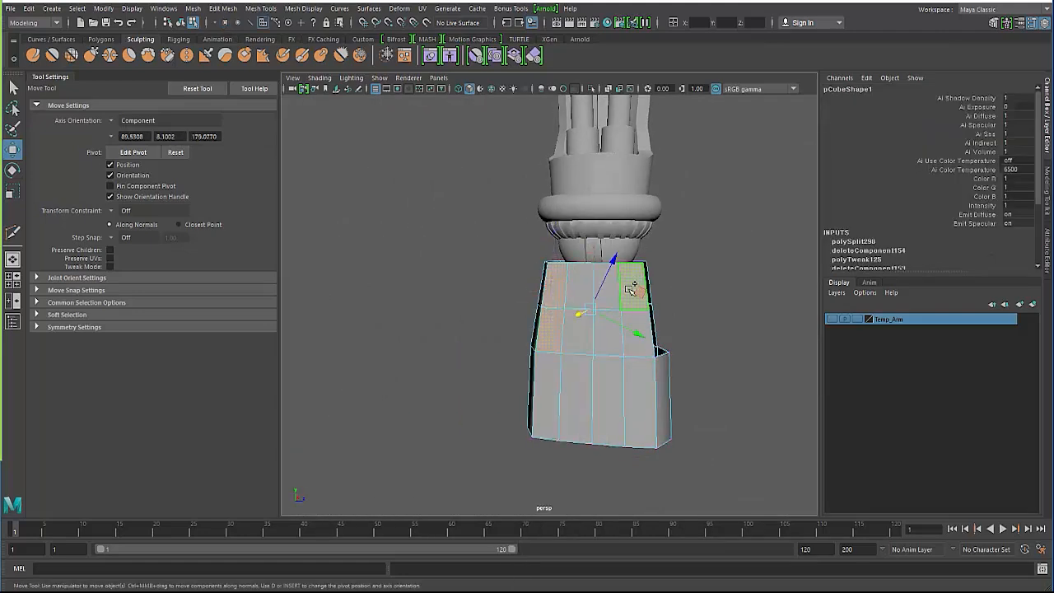
{"action": "left_click", "coordinate": [630, 349], "text": "shift"}
{"action": "key", "text": "Delete"}
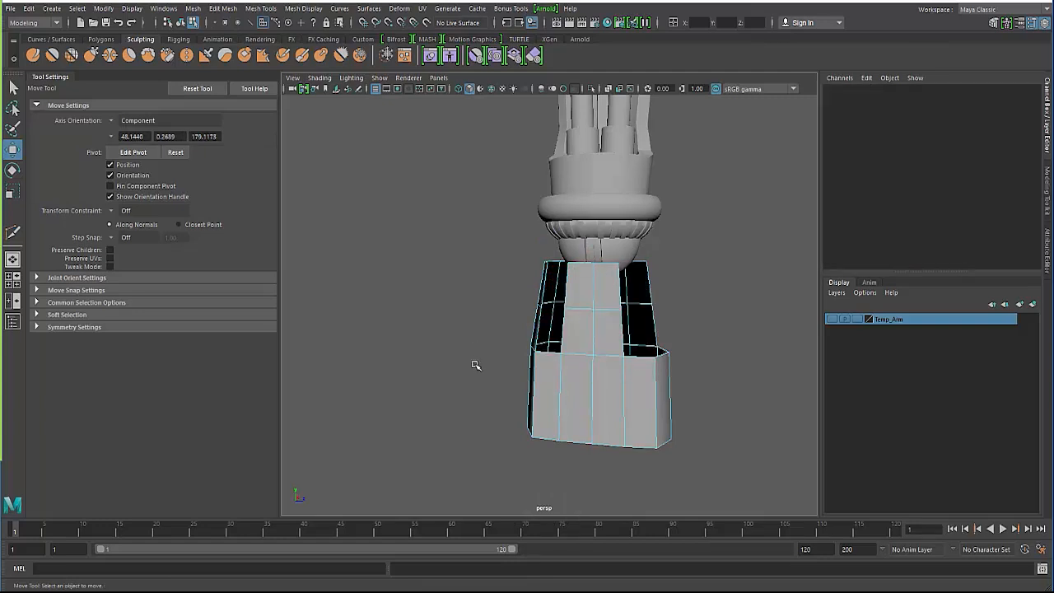
Select the upper two rows of horizontal edges on the remaining central strip and scale them narrower along Z into a neck.
{"action": "left_click_drag", "start_coordinate": [476, 365], "coordinate": [518, 360], "text": "alt"}
{"action": "right_click_drag", "start_coordinate": [597, 294], "coordinate": [602, 235]}
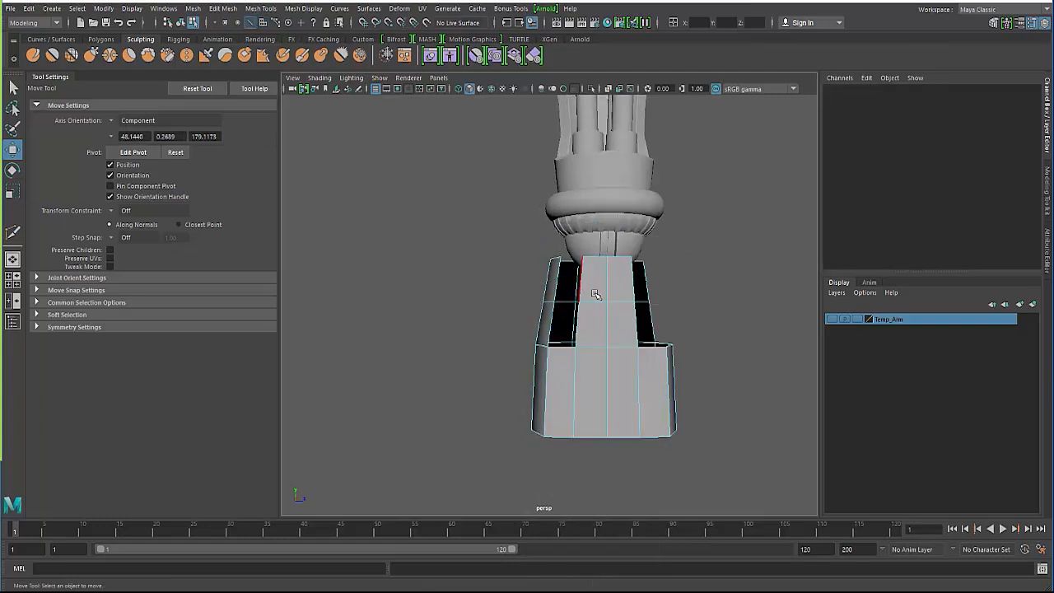
{"action": "left_click", "coordinate": [595, 300]}
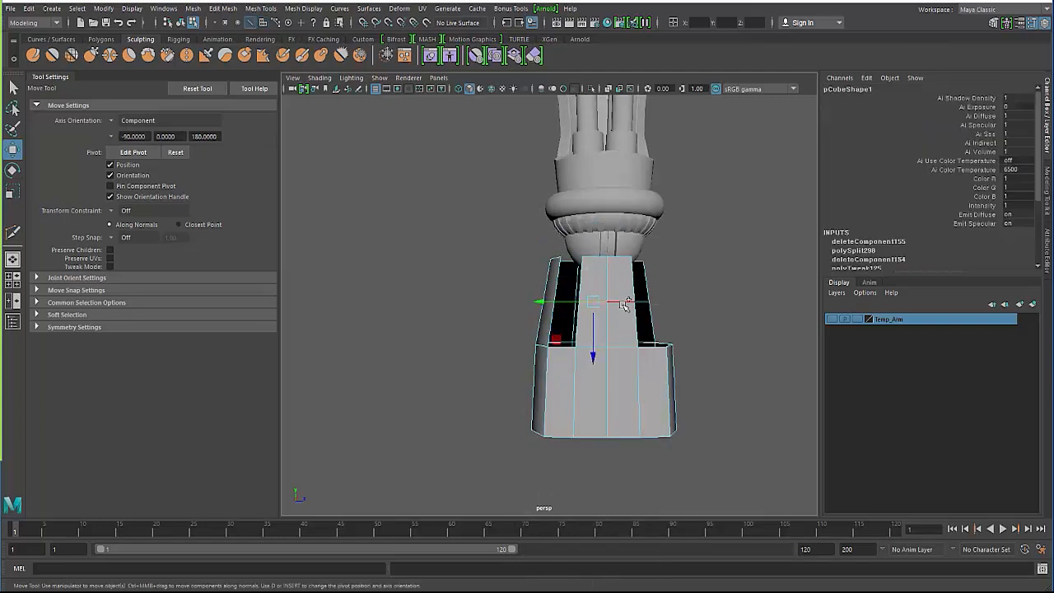
{"action": "left_click", "coordinate": [592, 257], "text": "shift"}
{"action": "key", "text": "r"}
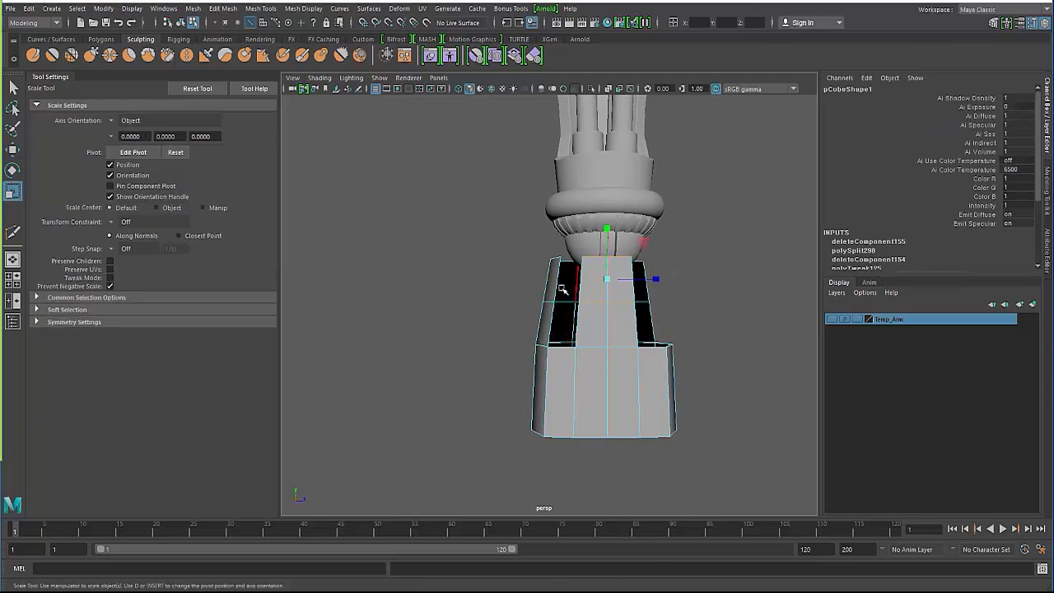
{"action": "left_click_drag", "start_coordinate": [653, 280], "coordinate": [625, 288]}
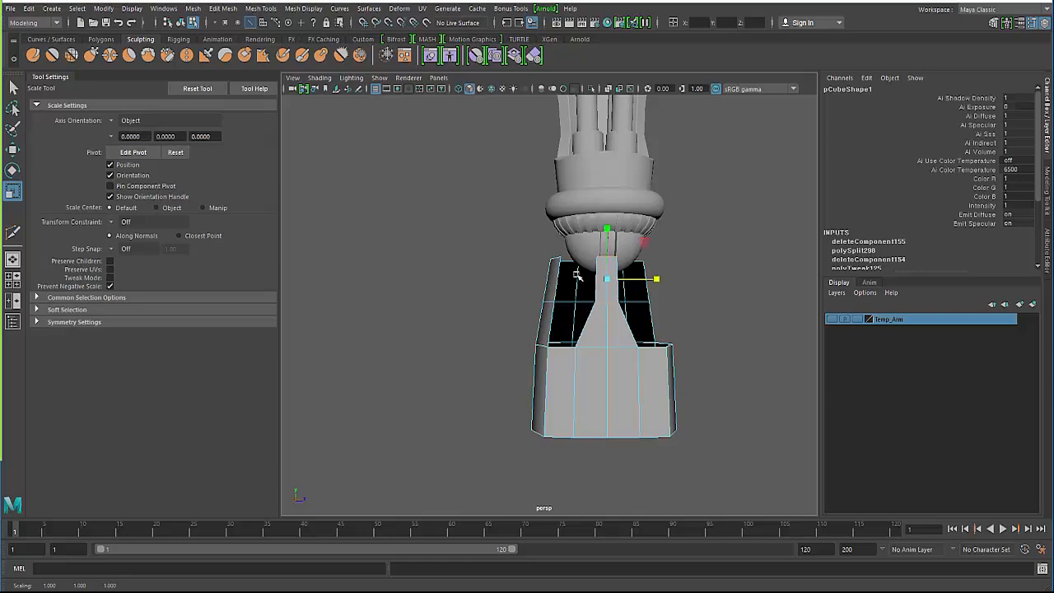
Consult the hand and finger mechanism reference image and compare the palm shape with the arm sketches.
{"action": "left_click_drag", "start_coordinate": [49, 2], "coordinate": [170, 119]}
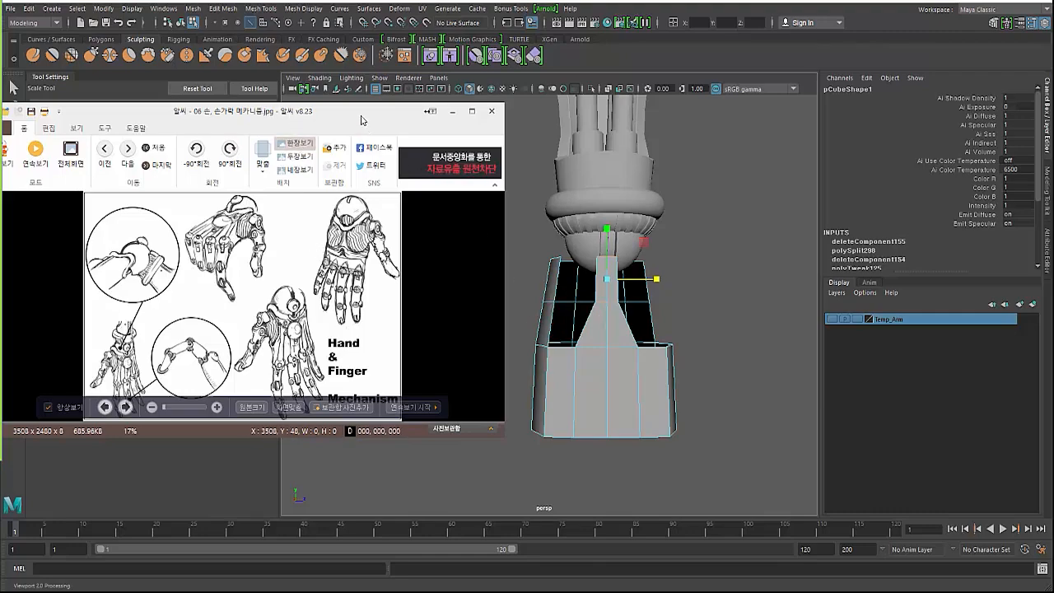
{"action": "left_click_drag", "start_coordinate": [361, 118], "coordinate": [0, 120]}
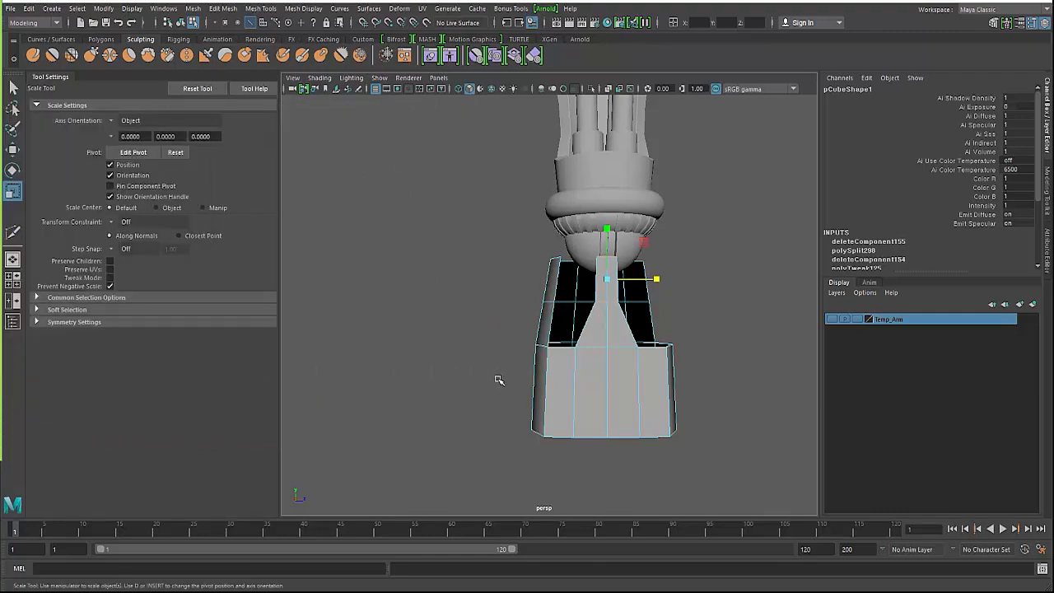
{"action": "mouse_move", "coordinate": [498, 380]}
{"action": "left_mouse_down", "text": "alt"}
{"action": "mouse_move", "coordinate": [357, 371]}
{"action": "mouse_move", "coordinate": [331, 293]}
{"action": "mouse_move", "coordinate": [332, 321]}
{"action": "mouse_move", "coordinate": [341, 292]}
{"action": "mouse_move", "coordinate": [411, 292]}
{"action": "mouse_move", "coordinate": [386, 371]}
{"action": "mouse_move", "coordinate": [423, 394]}
{"action": "mouse_move", "coordinate": [426, 385]}
{"action": "left_mouse_up", "text": "alt"}
{"action": "left_click", "coordinate": [361, 287]}
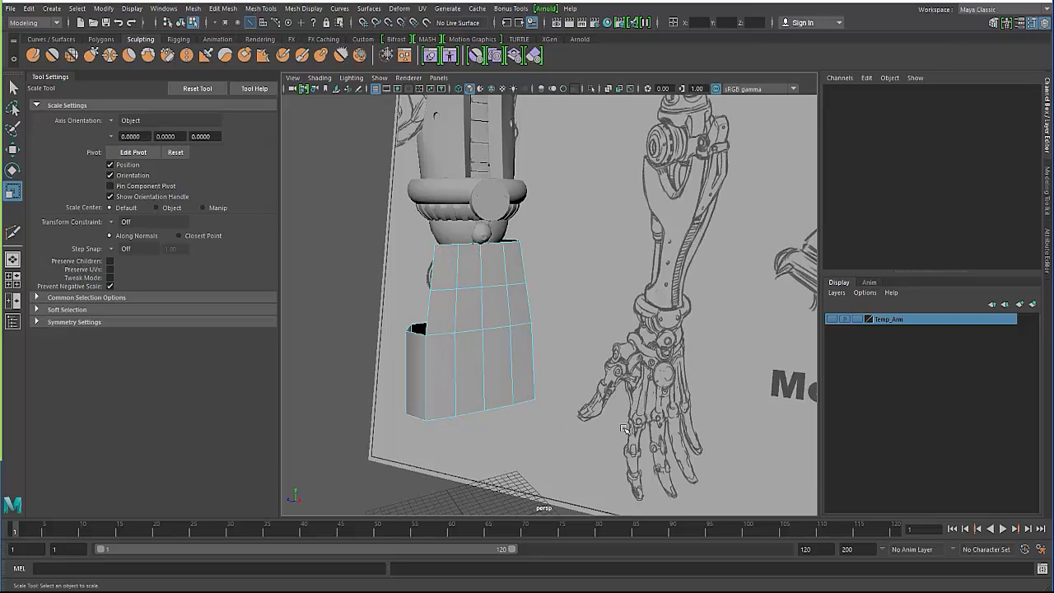
{"action": "left_click_drag", "start_coordinate": [446, 392], "coordinate": [425, 399], "text": "alt"}
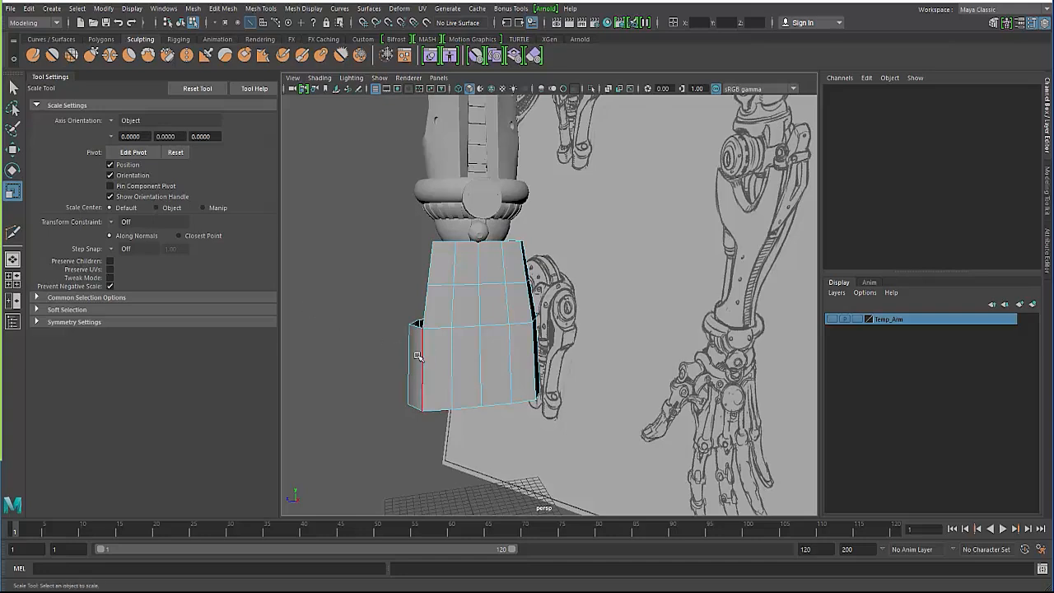
Insert a horizontal edge loop across the lower part of the palm with Multi-Cut.
{"action": "left_click_drag", "start_coordinate": [417, 356], "coordinate": [458, 353], "text": "alt"}
{"action": "right_click_drag", "start_coordinate": [462, 352], "coordinate": [375, 355], "text": "shift"}
{"action": "left_click_drag", "start_coordinate": [368, 331], "coordinate": [560, 393], "text": "alt"}
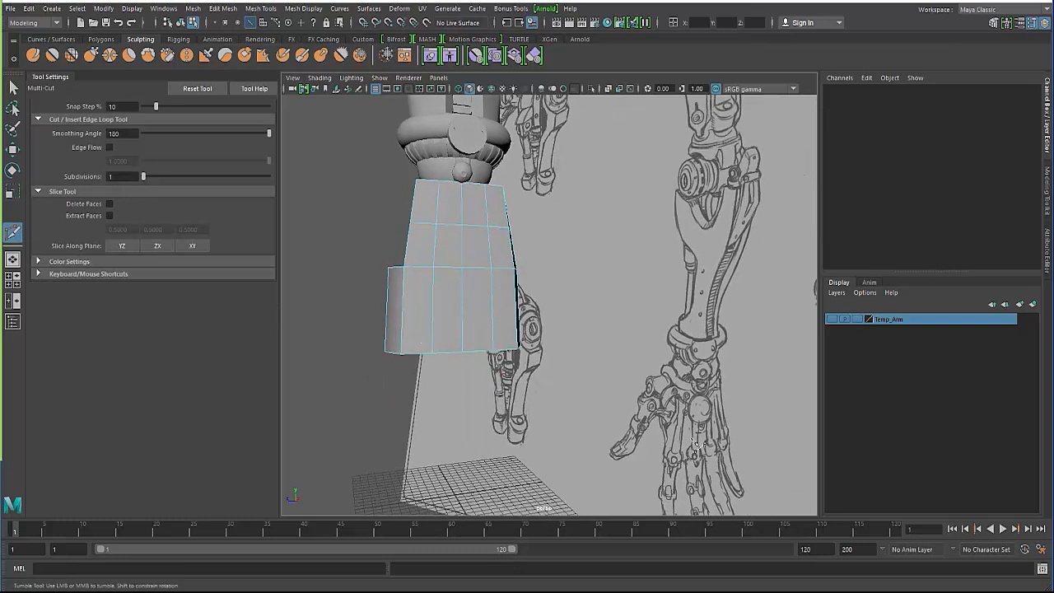
{"action": "left_click", "coordinate": [400, 321]}
{"action": "left_click_drag", "start_coordinate": [376, 346], "coordinate": [436, 332], "text": "alt"}
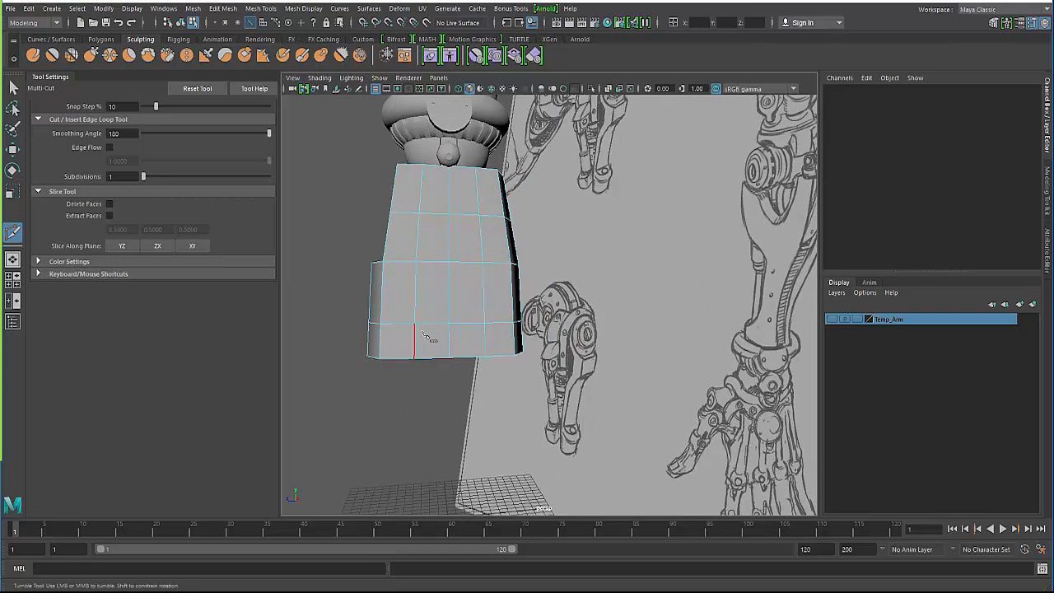
{"action": "left_click", "coordinate": [13, 87]}
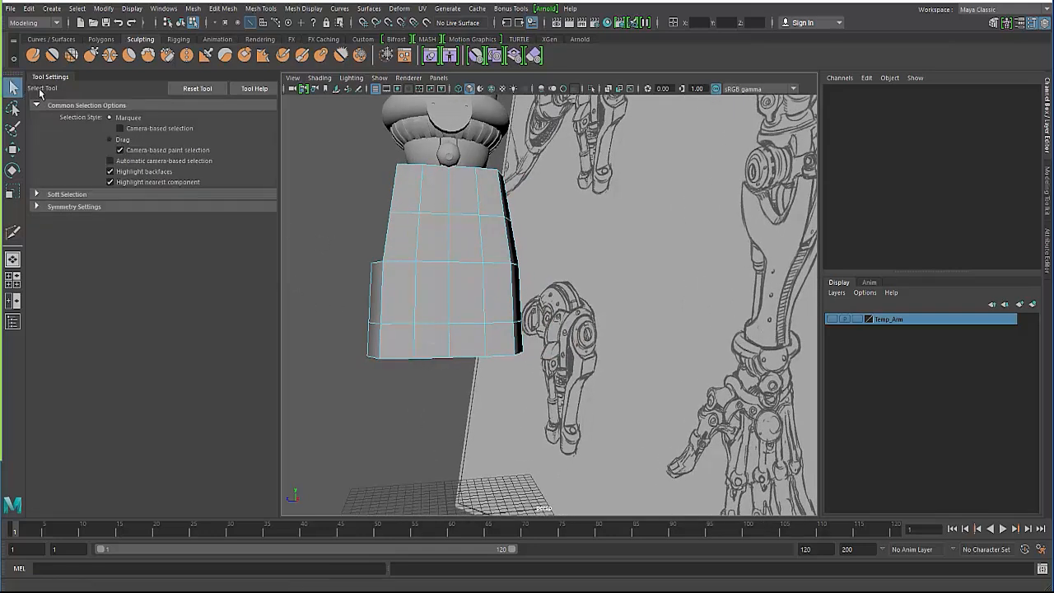
Return to object selection and create a polygon sphere.
{"action": "key", "text": "F8"}
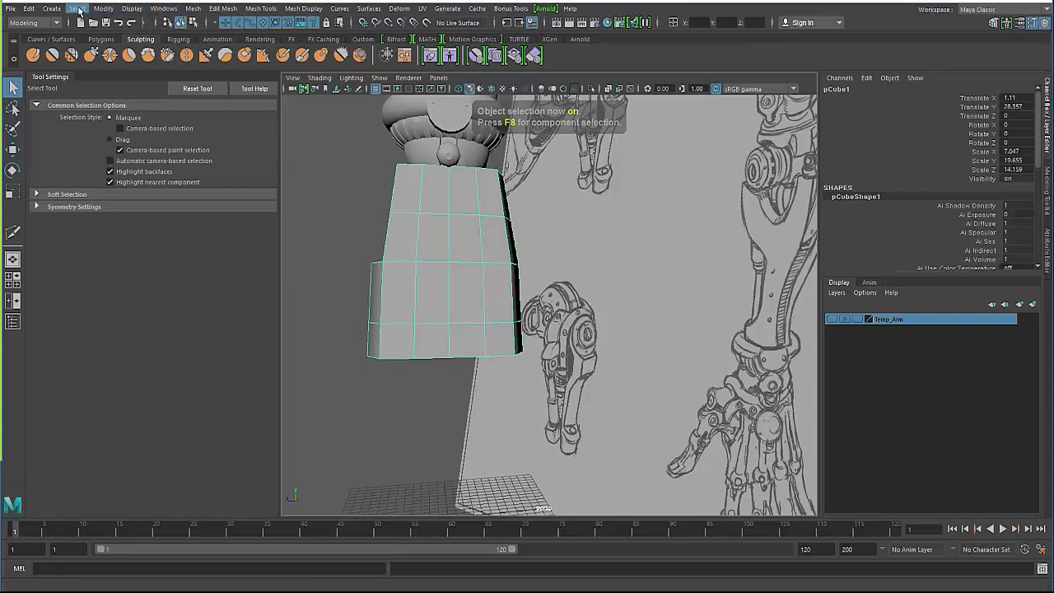
{"action": "left_click", "coordinate": [51, 9]}
{"action": "mouse_move", "coordinate": [74, 47]}
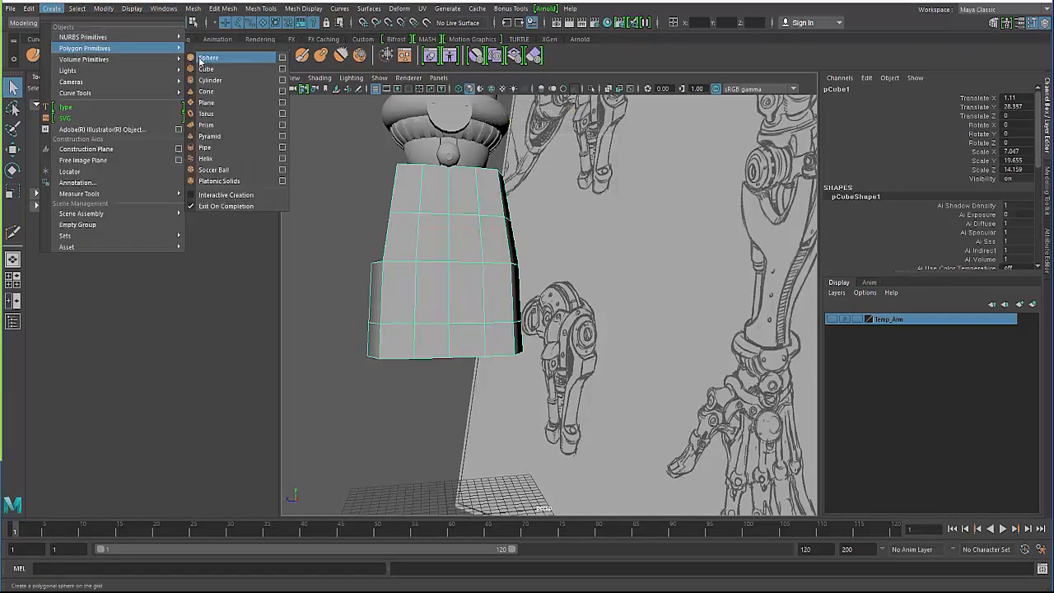
{"action": "left_click", "coordinate": [207, 58]}
{"action": "left_click_drag", "start_coordinate": [399, 310], "coordinate": [418, 355], "text": "alt"}
{"action": "key", "text": "w"}
Insert a horizontal edge loop near the palm's lower end and a vertical loop near its middle with Multi-Cut.
{"action": "left_click", "coordinate": [458, 276]}
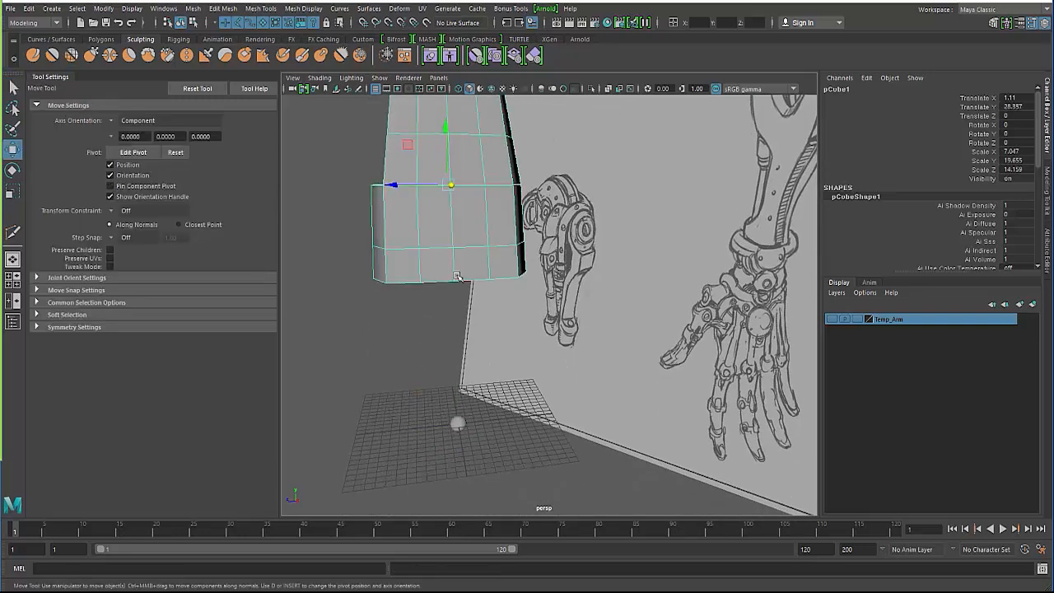
{"action": "right_click_drag", "start_coordinate": [451, 257], "coordinate": [381, 257], "text": "shift"}
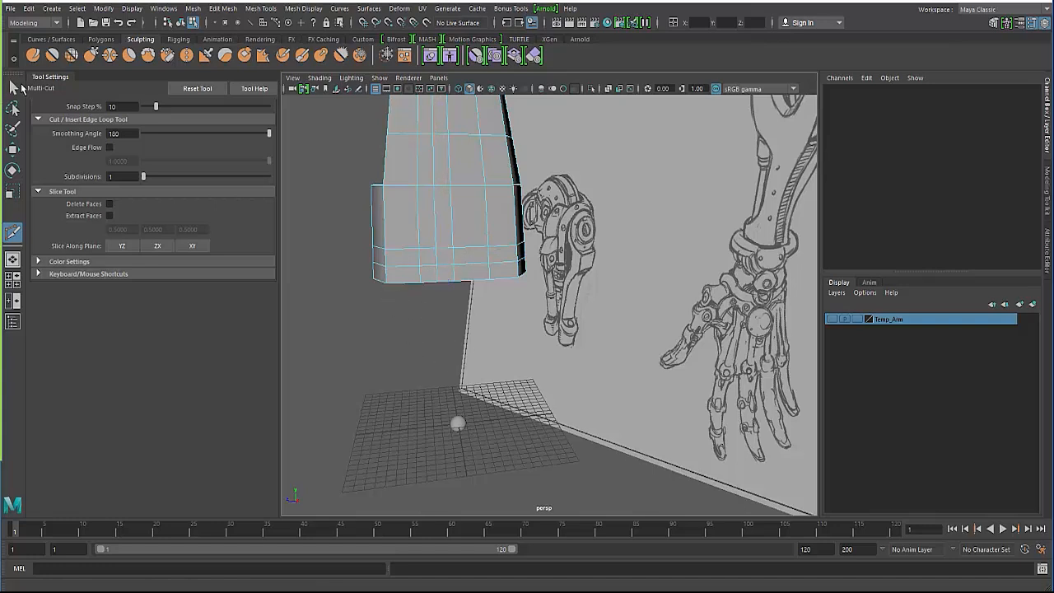
{"action": "left_click", "coordinate": [15, 87]}
Show wireframe on shaded and move the sphere onto the palm's lower edge-loop crossing, at X 4.634, Y 20.296, Z 1.762.
{"action": "left_click", "coordinate": [428, 415]}
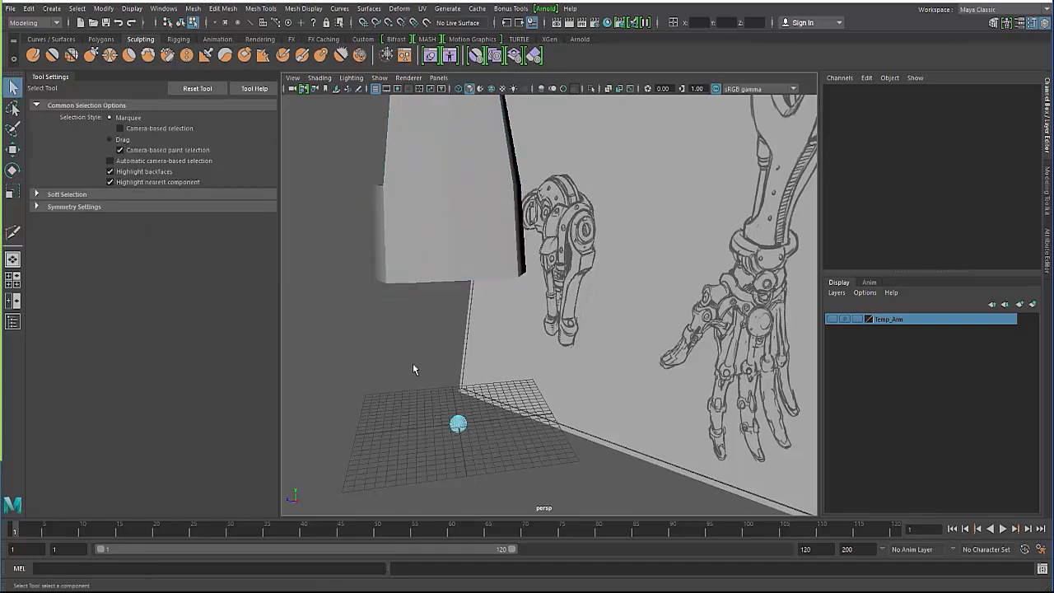
{"action": "key", "text": "F8"}
{"action": "key", "text": "w"}
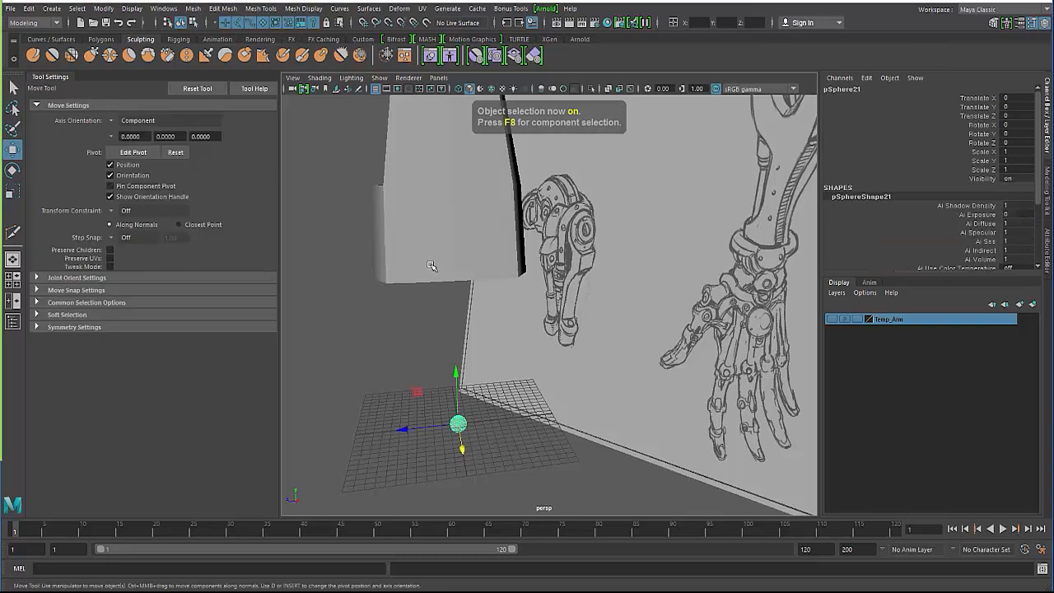
{"action": "left_click", "coordinate": [482, 89]}
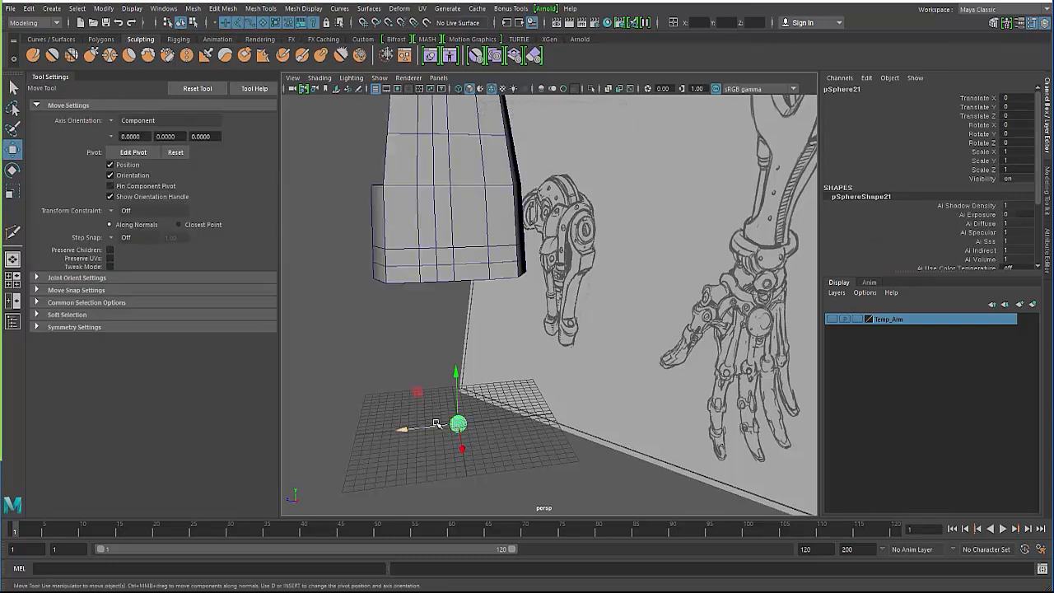
{"action": "left_click_drag", "start_coordinate": [446, 427], "coordinate": [365, 303]}
{"action": "key", "text": "f"}
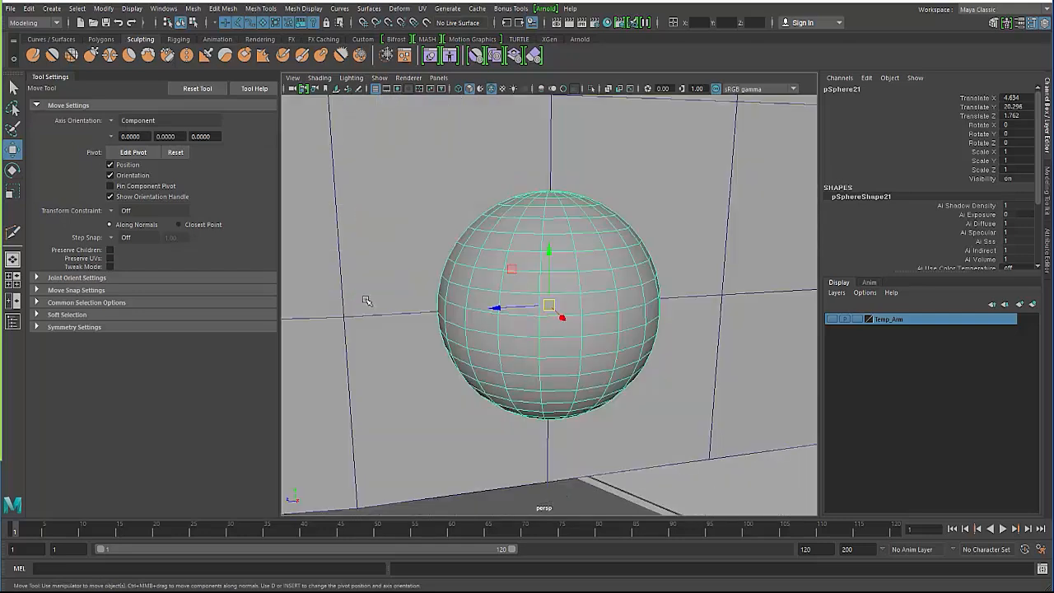
Scale the sphere uniformly to 1.473.
{"action": "scroll", "coordinate": [371, 287], "scroll_direction": "down", "scroll_amount": 2}
{"action": "key", "text": "r"}
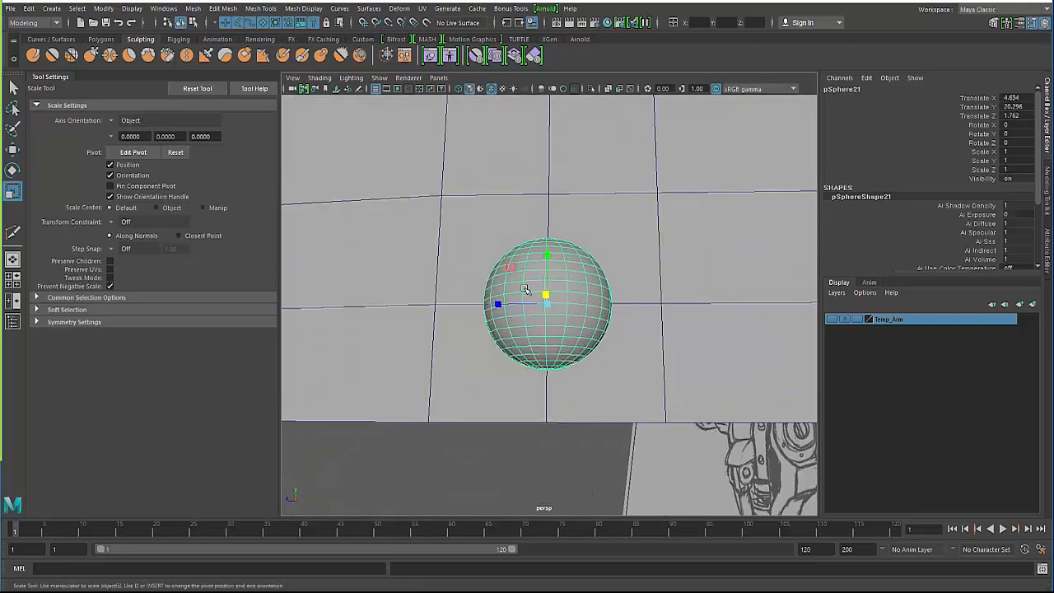
{"action": "mouse_move", "coordinate": [510, 305]}
{"action": "left_mouse_down", "text": "alt"}
{"action": "mouse_move", "coordinate": [529, 322]}
{"action": "mouse_move", "coordinate": [608, 321]}
{"action": "mouse_move", "coordinate": [468, 294]}
{"action": "left_mouse_up", "text": "alt"}
{"action": "scroll", "coordinate": [468, 295], "scroll_direction": "down", "scroll_amount": 3}
{"action": "left_click_drag", "start_coordinate": [546, 306], "coordinate": [542, 306]}
{"action": "right_click_drag", "start_coordinate": [541, 322], "coordinate": [428, 330], "text": "alt"}
{"action": "mouse_move", "coordinate": [428, 330]}
{"action": "left_mouse_down", "text": "alt"}
{"action": "mouse_move", "coordinate": [435, 347]}
{"action": "mouse_move", "coordinate": [263, 266]}
{"action": "mouse_move", "coordinate": [388, 344]}
{"action": "mouse_move", "coordinate": [482, 337]}
{"action": "left_mouse_up", "text": "alt"}
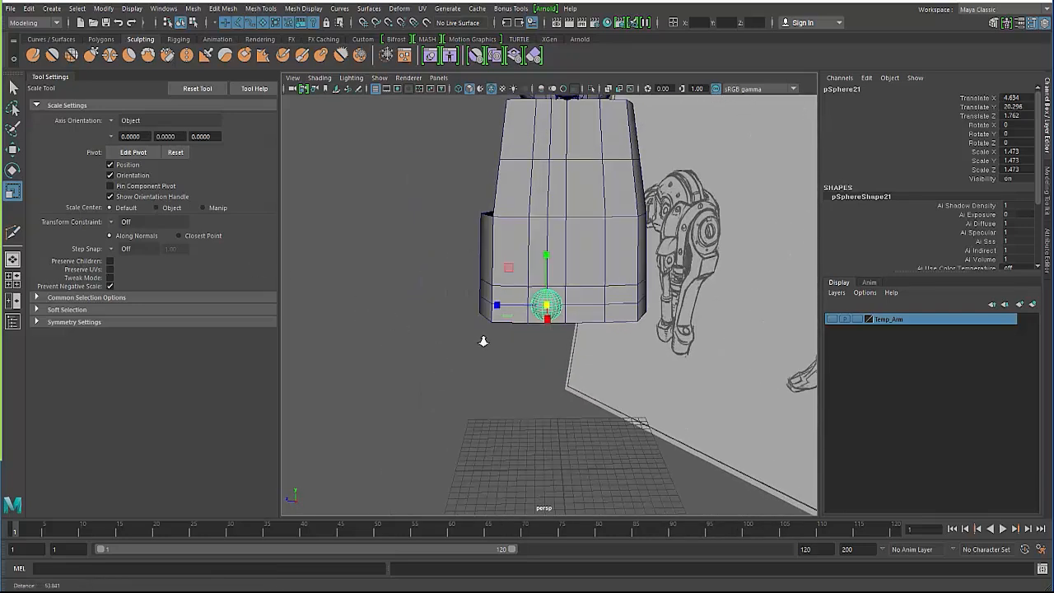
{"action": "right_click_drag", "start_coordinate": [482, 337], "coordinate": [525, 381], "text": "alt"}
{"action": "left_click_drag", "start_coordinate": [525, 381], "coordinate": [577, 363], "text": "alt"}
Reduce the sphere's Subdivisions Axis to 8 in its polySphere inputs.
{"action": "scroll", "coordinate": [924, 233], "scroll_direction": "down", "scroll_amount": 5}
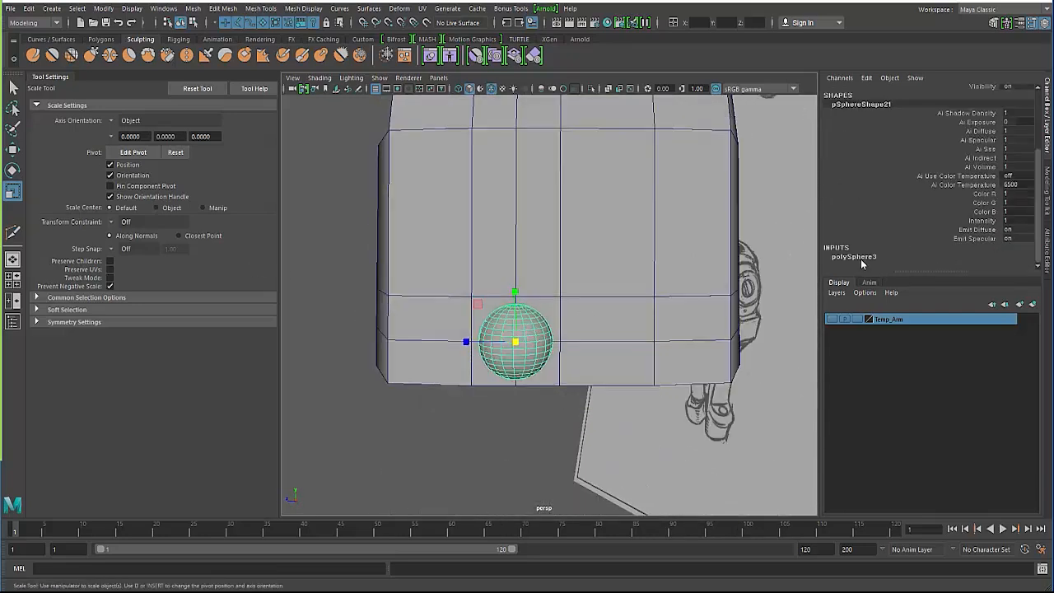
{"action": "scroll", "coordinate": [859, 260], "scroll_direction": "down", "scroll_amount": 1}
{"action": "left_click", "coordinate": [967, 238]}
{"action": "middle_click_drag", "start_coordinate": [679, 236], "coordinate": [615, 233]}
{"action": "left_click_drag", "start_coordinate": [564, 215], "coordinate": [630, 188], "text": "alt"}
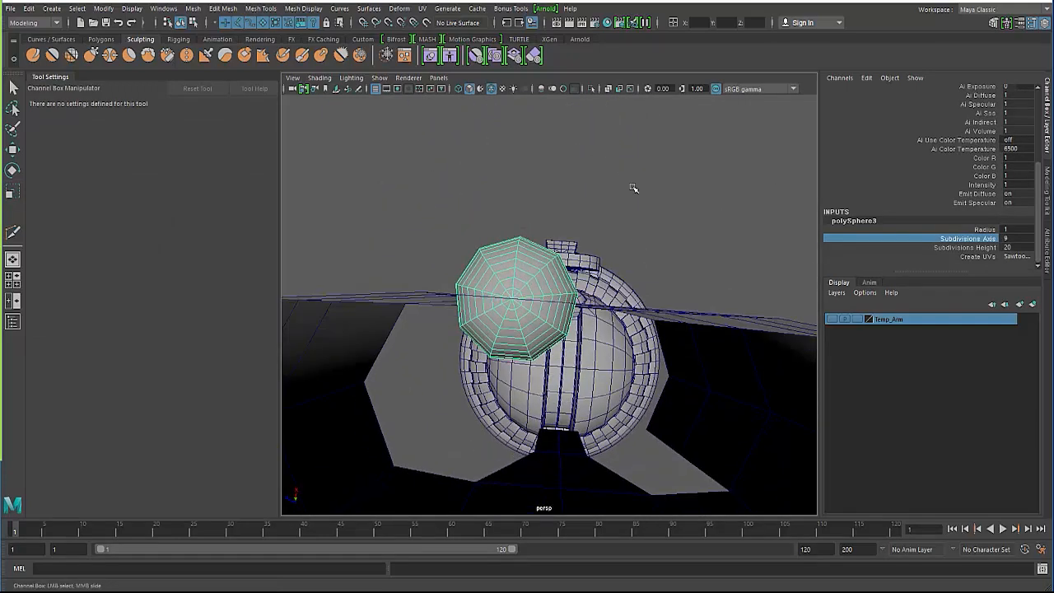
{"action": "middle_click_drag", "start_coordinate": [630, 189], "coordinate": [625, 185]}
{"action": "left_click_drag", "start_coordinate": [625, 186], "coordinate": [554, 214], "text": "alt"}
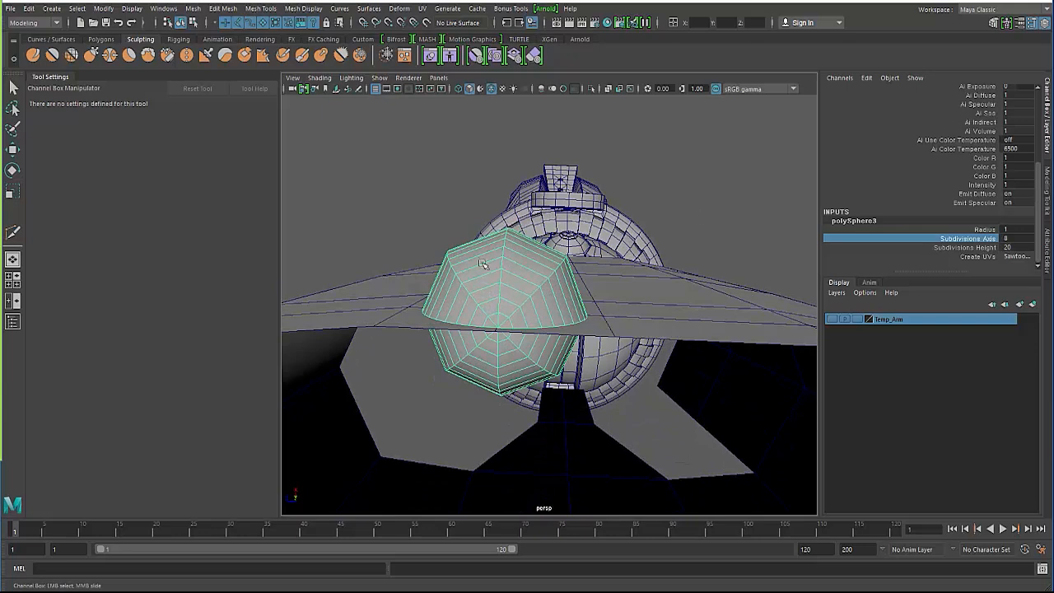
{"action": "left_click_drag", "start_coordinate": [484, 263], "coordinate": [502, 259], "text": "alt"}
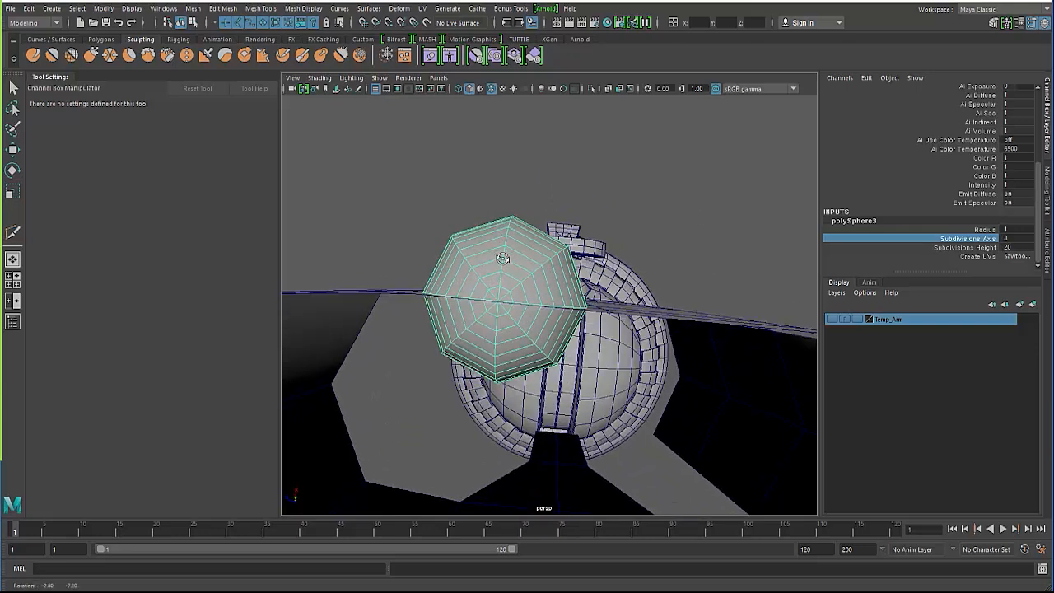
Reduce the sphere's Subdivisions Height to 8.
{"action": "left_click", "coordinate": [974, 248]}
{"action": "middle_click_drag", "start_coordinate": [538, 242], "coordinate": [475, 239]}
{"action": "left_click_drag", "start_coordinate": [440, 223], "coordinate": [444, 290], "text": "alt"}
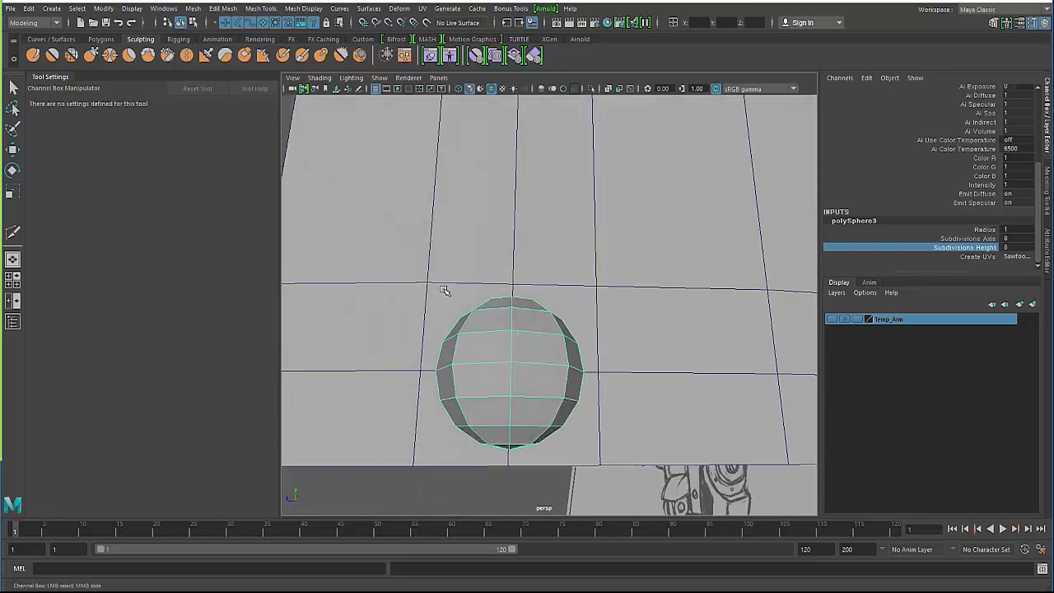
Try a Subdivisions Height of 6 on the sphere with a smooth preview, and set it back to 8.
{"action": "left_click", "coordinate": [951, 253]}
{"action": "left_click", "coordinate": [949, 246]}
{"action": "middle_click_drag", "start_coordinate": [555, 247], "coordinate": [546, 245]}
{"action": "left_click_drag", "start_coordinate": [437, 258], "coordinate": [446, 261], "text": "alt"}
{"action": "key", "text": "3"}
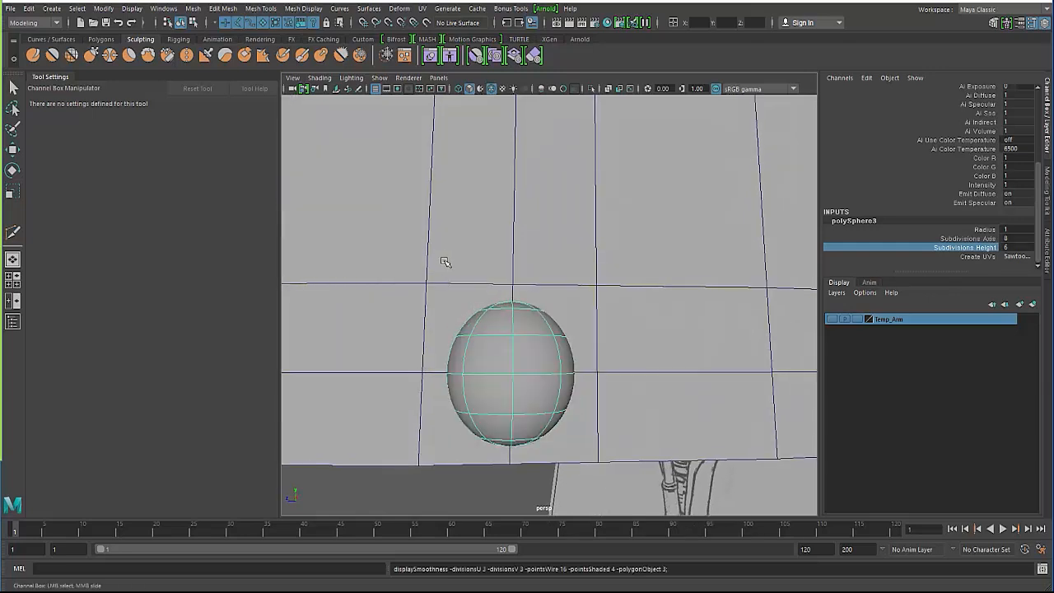
{"action": "key", "text": "1"}
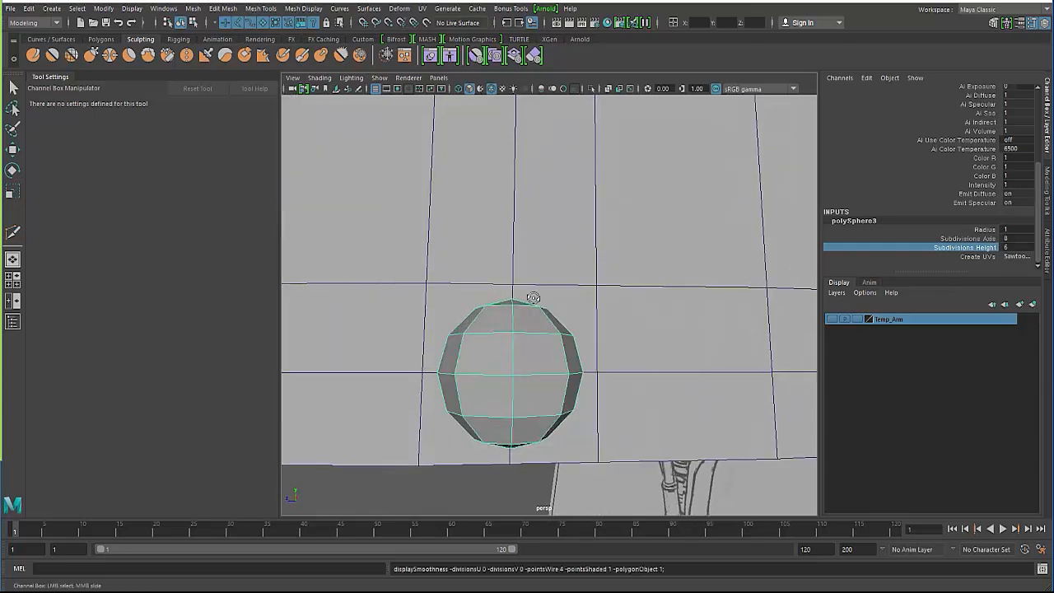
{"action": "middle_click_drag", "start_coordinate": [613, 273], "coordinate": [605, 270]}
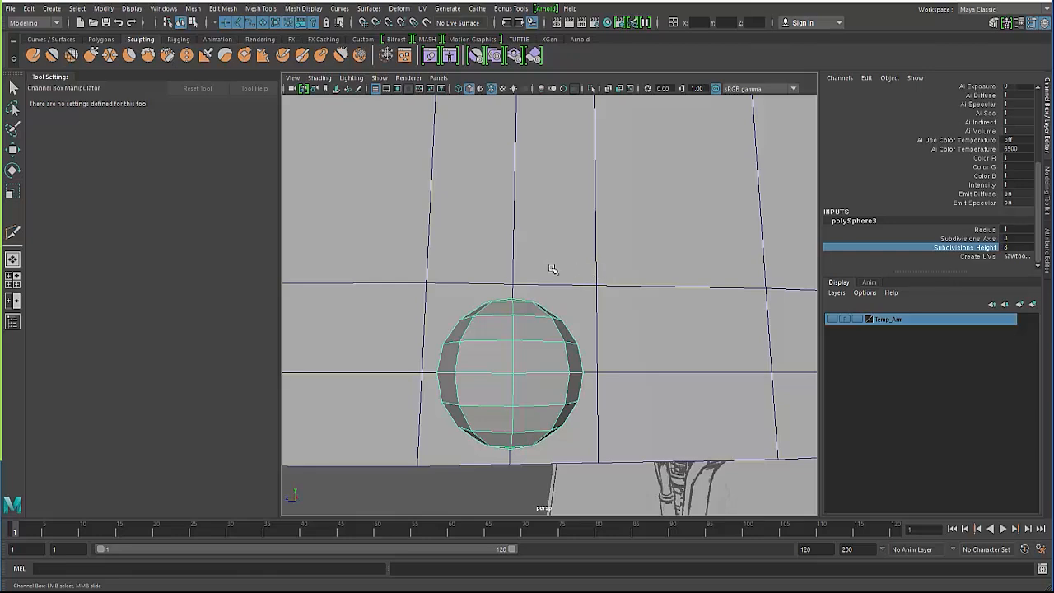
Preview the sphere smoothed, test a Subdivisions Height of 6 once more, and restore it to 8.
{"action": "key", "text": "3"}
{"action": "left_click_drag", "start_coordinate": [503, 289], "coordinate": [483, 307], "text": "alt"}
{"action": "key", "text": "1"}
{"action": "mouse_move", "coordinate": [482, 307]}
{"action": "middle_mouse_down"}
{"action": "mouse_move", "coordinate": [496, 307]}
{"action": "mouse_move", "coordinate": [474, 313]}
{"action": "middle_mouse_up"}
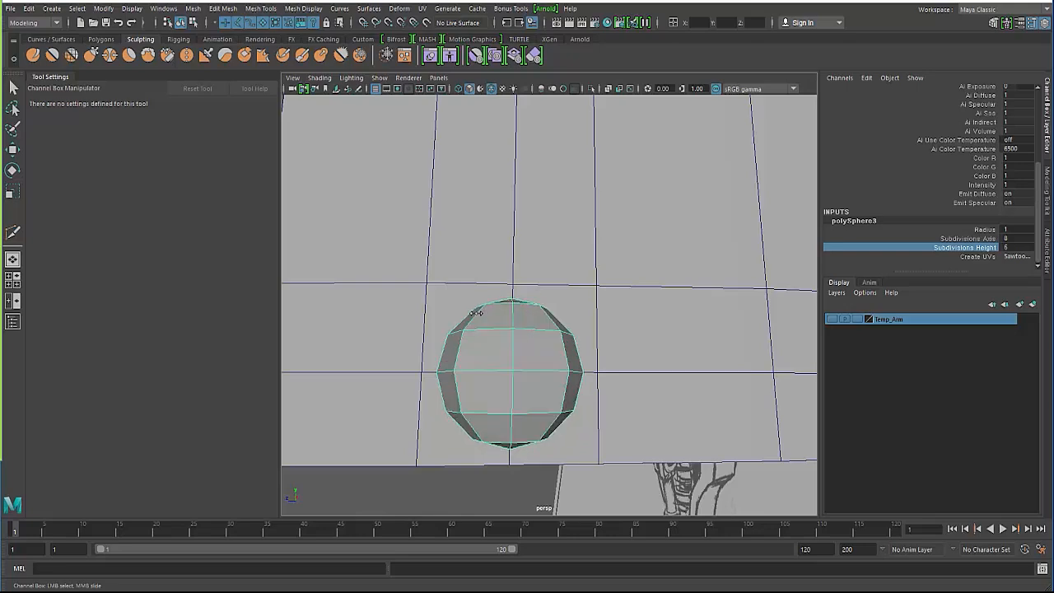
{"action": "mouse_move", "coordinate": [459, 315]}
{"action": "left_mouse_down", "text": "alt"}
{"action": "mouse_move", "coordinate": [453, 350]}
{"action": "mouse_move", "coordinate": [447, 326]}
{"action": "mouse_move", "coordinate": [470, 306]}
{"action": "mouse_move", "coordinate": [437, 323]}
{"action": "left_mouse_up", "text": "alt"}
{"action": "middle_click_drag", "start_coordinate": [463, 297], "coordinate": [472, 296]}
{"action": "mouse_move", "coordinate": [447, 301]}
{"action": "left_mouse_down", "text": "alt"}
{"action": "mouse_move", "coordinate": [496, 319]}
{"action": "mouse_move", "coordinate": [465, 309]}
{"action": "left_mouse_up", "text": "alt"}
{"action": "right_click_drag", "start_coordinate": [439, 305], "coordinate": [408, 305], "text": "alt"}
{"action": "left_click_drag", "start_coordinate": [409, 304], "coordinate": [489, 321], "text": "alt"}
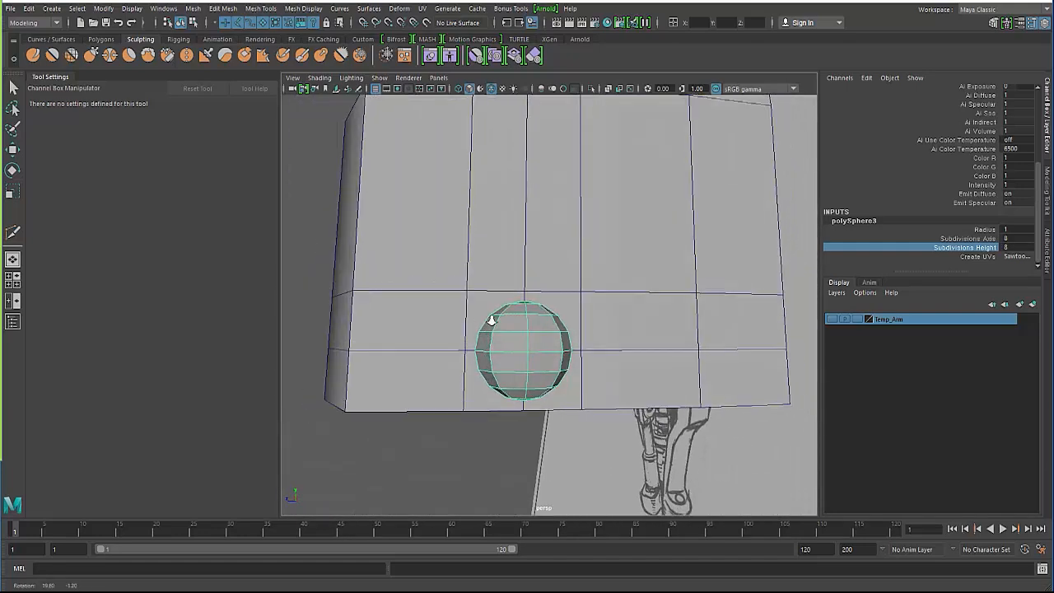
{"action": "right_click_drag", "start_coordinate": [489, 320], "coordinate": [510, 320], "text": "alt"}
Create a polygon cylinder and snap it onto the top vertex of the knuckle sphere.
{"action": "left_click", "coordinate": [452, 313]}
{"action": "left_click", "coordinate": [513, 364]}
{"action": "mouse_move", "coordinate": [474, 350]}
{"action": "left_mouse_down", "text": "alt"}
{"action": "mouse_move", "coordinate": [400, 322]}
{"action": "mouse_move", "coordinate": [466, 376]}
{"action": "mouse_move", "coordinate": [479, 363]}
{"action": "left_mouse_up", "text": "alt"}
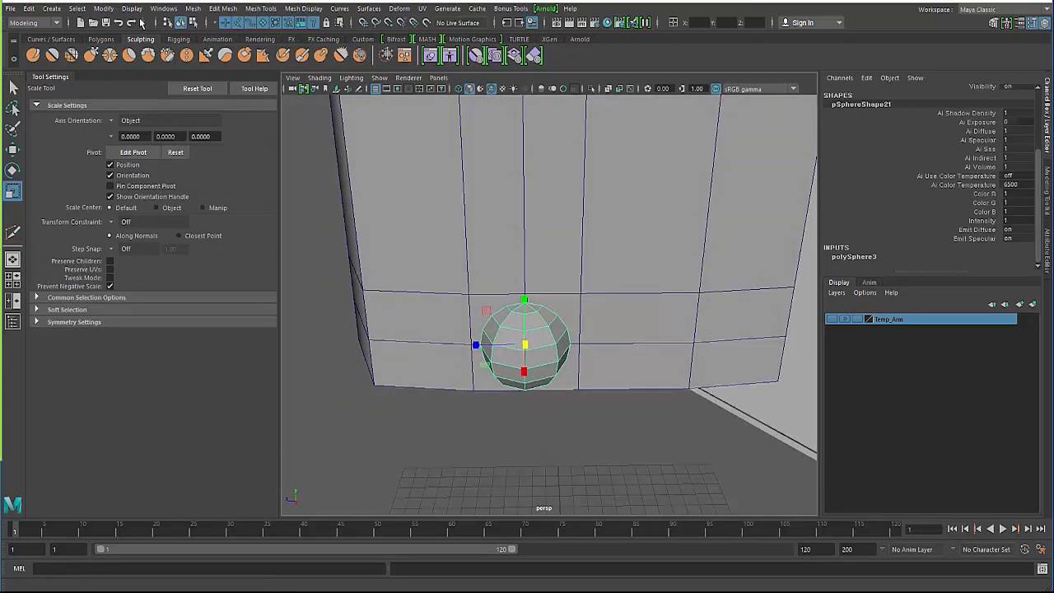
{"action": "left_click", "coordinate": [57, 9]}
{"action": "mouse_move", "coordinate": [183, 54]}
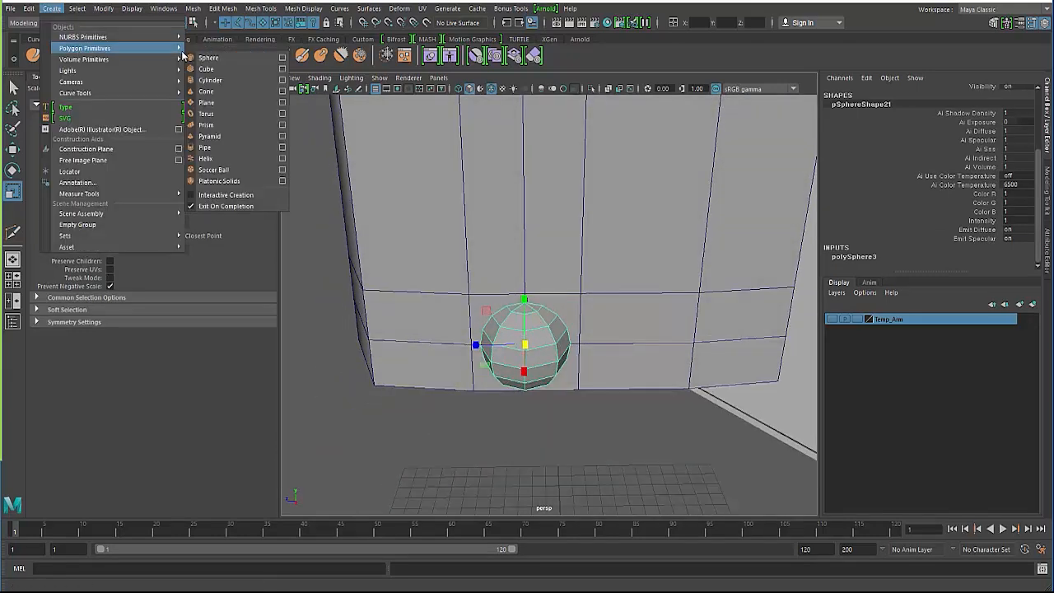
{"action": "left_click", "coordinate": [221, 80]}
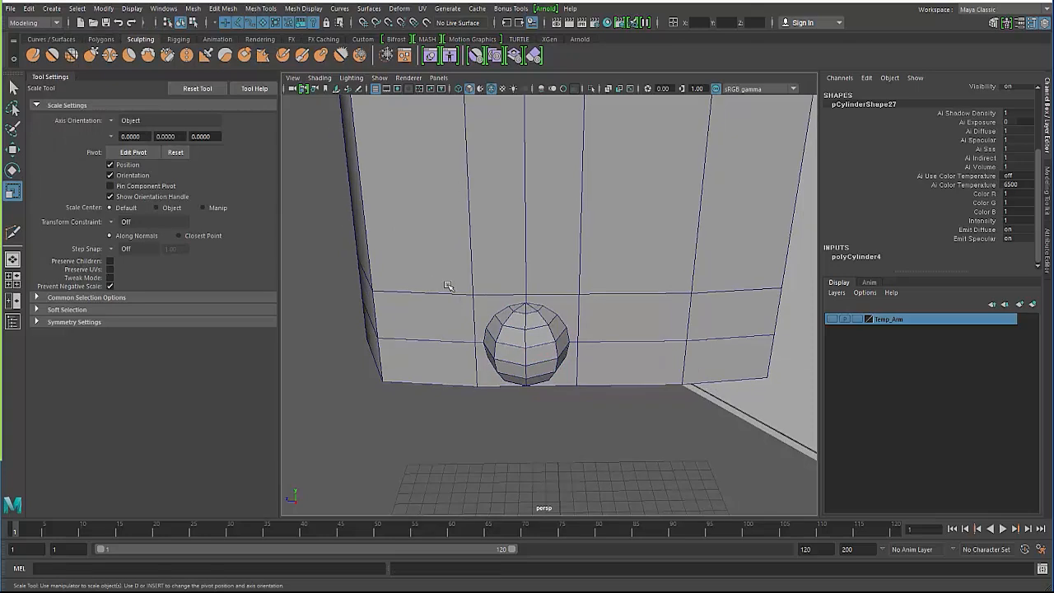
{"action": "key", "text": "w"}
{"action": "key", "text": "v"}
{"action": "middle_click_drag", "start_coordinate": [501, 348], "coordinate": [525, 303]}
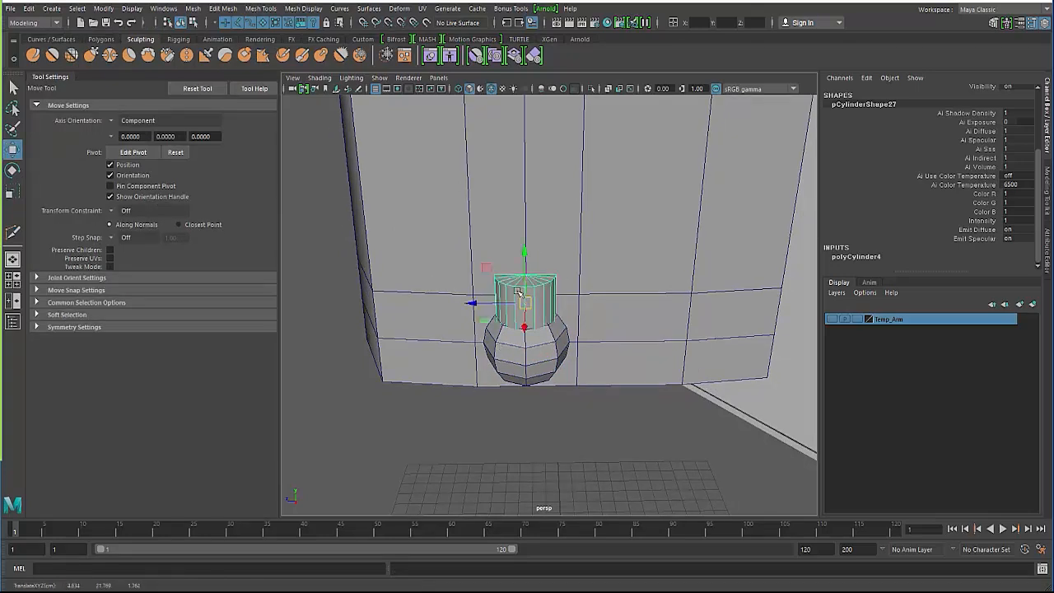
Set the new cylinder's Subdivisions Axis to 8 in its polyCylinder inputs.
{"action": "key", "text": "4"}
{"action": "left_click_drag", "start_coordinate": [457, 346], "coordinate": [473, 404], "text": "alt"}
{"action": "right_click_drag", "start_coordinate": [473, 403], "coordinate": [507, 356], "text": "alt"}
{"action": "left_click_drag", "start_coordinate": [507, 356], "coordinate": [509, 284], "text": "alt"}
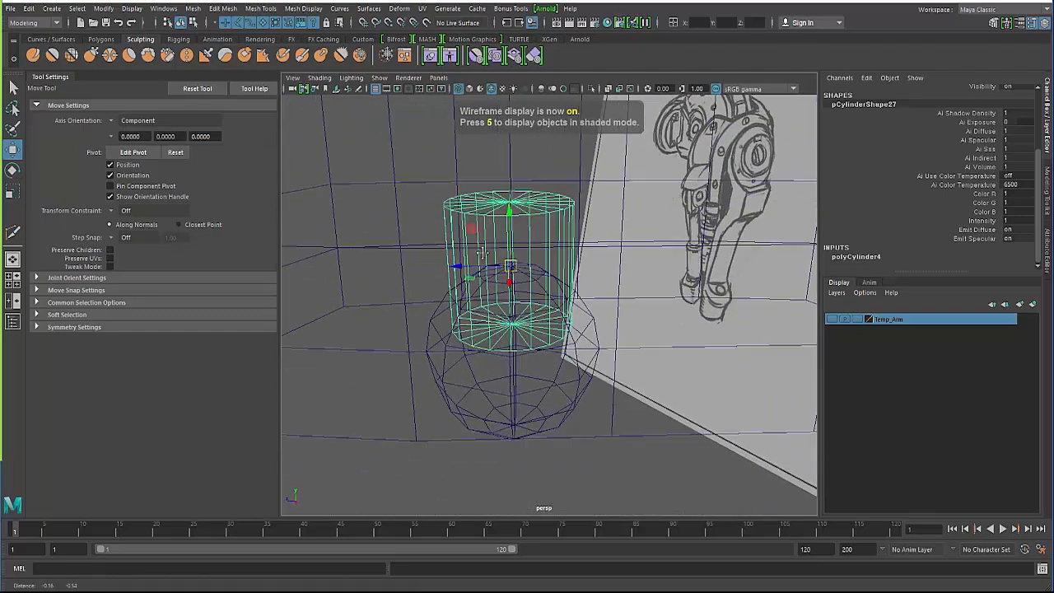
{"action": "right_click_drag", "start_coordinate": [509, 284], "coordinate": [515, 263], "text": "alt"}
{"action": "scroll", "coordinate": [922, 247], "scroll_direction": "down", "scroll_amount": 3}
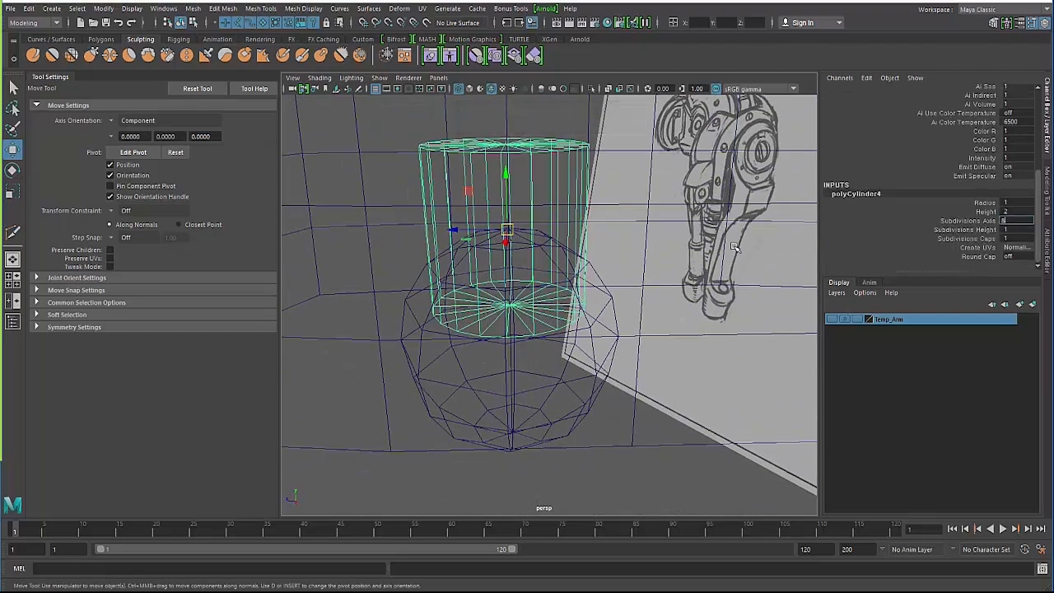
{"action": "key", "text": "Return"}
{"action": "left_click_drag", "start_coordinate": [445, 247], "coordinate": [423, 263], "text": "alt"}
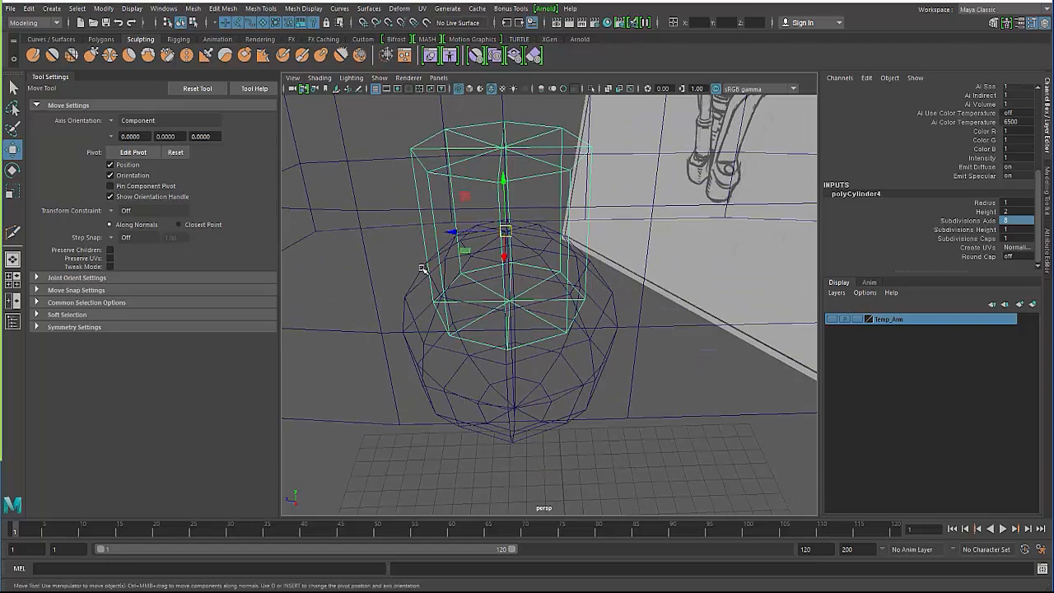
Snap the cylinder's pivot to the centre vertex of its bottom cap.
{"action": "key", "text": "d"}
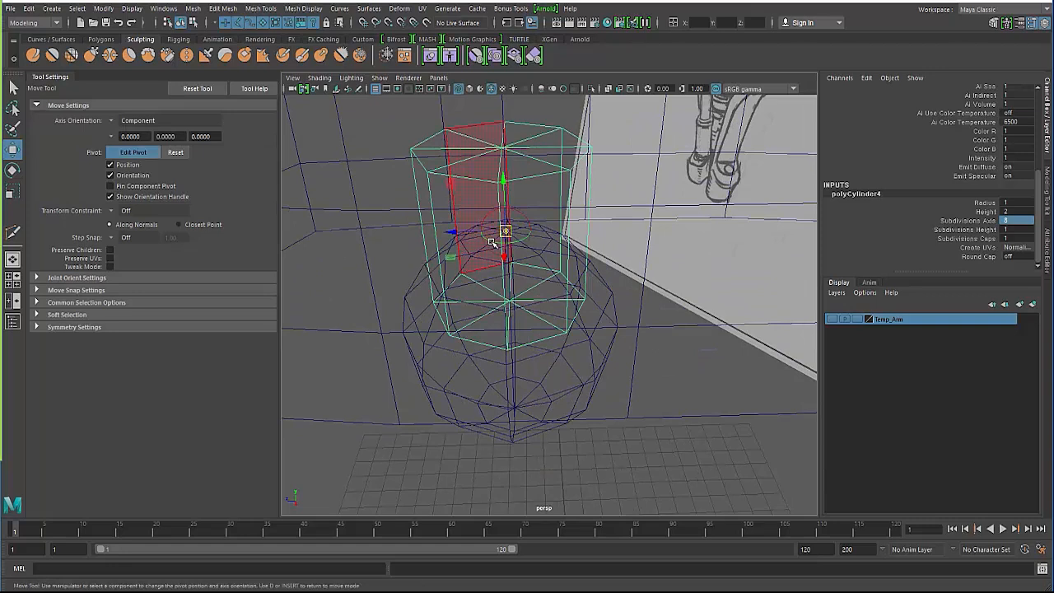
{"action": "key", "text": "v"}
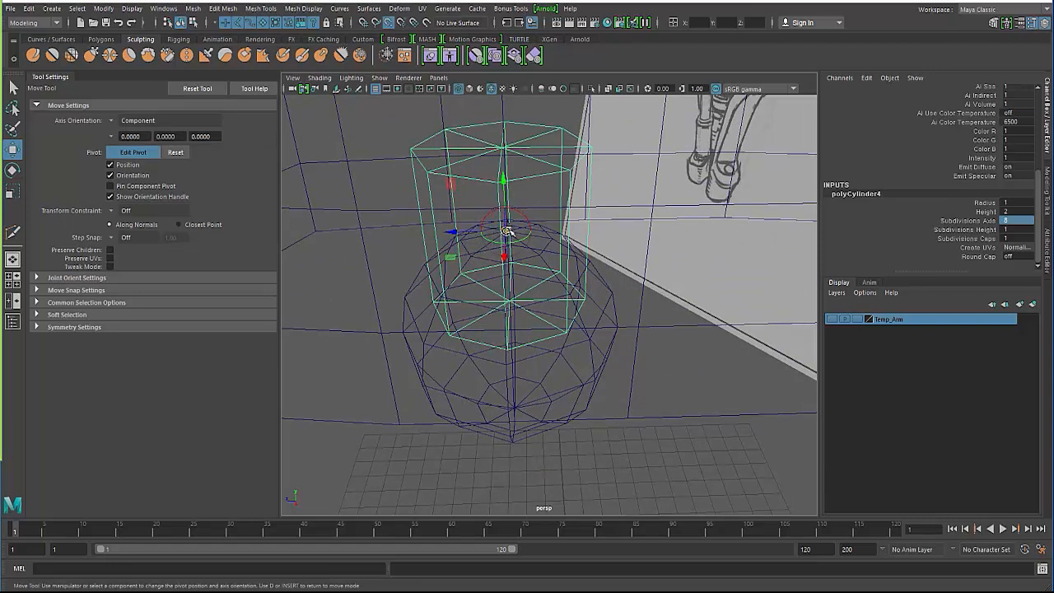
{"action": "left_click_drag", "start_coordinate": [508, 231], "coordinate": [510, 301]}
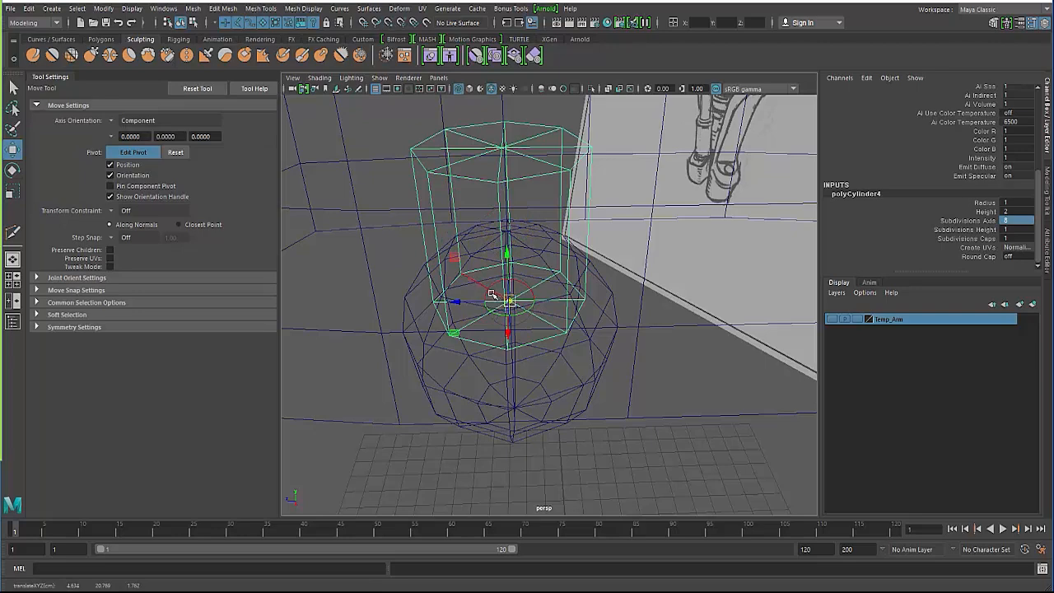
{"action": "key", "text": "d"}
{"action": "key", "text": "5"}
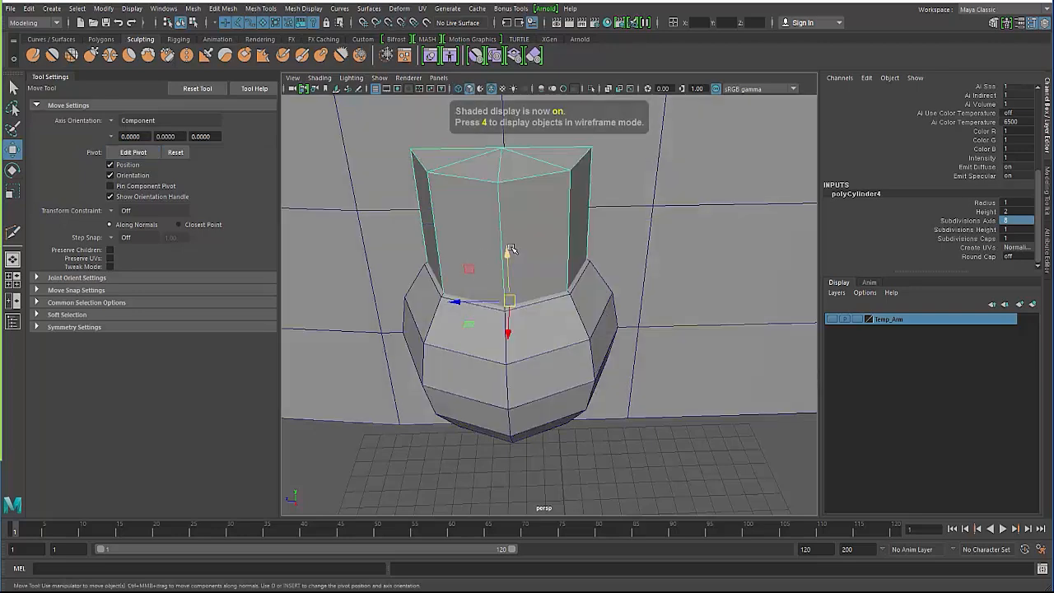
Move the cylinder vertically until its base meets the sphere's upper edge ring.
{"action": "mouse_move", "coordinate": [506, 252]}
{"action": "left_mouse_down"}
{"action": "mouse_move", "coordinate": [491, 171]}
{"action": "mouse_move", "coordinate": [495, 192]}
{"action": "mouse_move", "coordinate": [478, 164]}
{"action": "mouse_move", "coordinate": [492, 247]}
{"action": "mouse_move", "coordinate": [449, 224]}
{"action": "mouse_move", "coordinate": [403, 232]}
{"action": "mouse_move", "coordinate": [424, 208]}
{"action": "mouse_move", "coordinate": [406, 208]}
{"action": "mouse_move", "coordinate": [476, 183]}
{"action": "mouse_move", "coordinate": [477, 194]}
{"action": "mouse_move", "coordinate": [420, 185]}
{"action": "mouse_move", "coordinate": [459, 236]}
{"action": "mouse_move", "coordinate": [401, 219]}
{"action": "mouse_move", "coordinate": [428, 226]}
{"action": "left_mouse_up"}
{"action": "key", "text": "4"}
{"action": "key", "text": "5"}
{"action": "right_click_drag", "start_coordinate": [428, 226], "coordinate": [382, 214], "text": "alt"}
{"action": "left_click_drag", "start_coordinate": [381, 214], "coordinate": [494, 247], "text": "alt"}
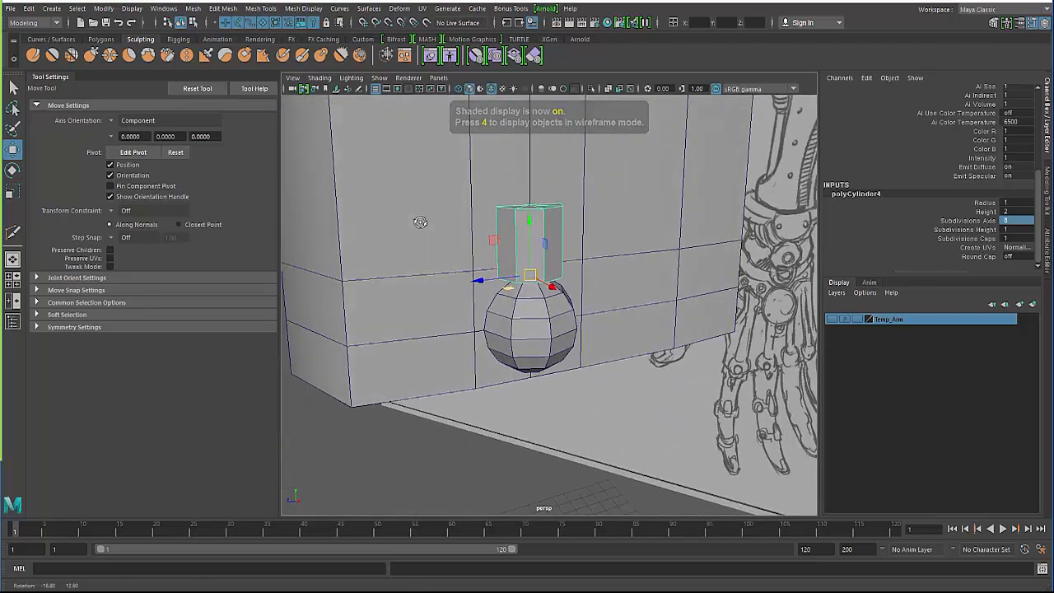
{"action": "left_click_drag", "start_coordinate": [480, 304], "coordinate": [442, 297], "text": "alt"}
{"action": "right_click_drag", "start_coordinate": [442, 297], "coordinate": [490, 292], "text": "alt"}
{"action": "left_click_drag", "start_coordinate": [522, 216], "coordinate": [517, 231]}
{"action": "left_click_drag", "start_coordinate": [517, 251], "coordinate": [470, 310], "text": "alt"}
{"action": "right_click_drag", "start_coordinate": [469, 310], "coordinate": [504, 308], "text": "alt"}
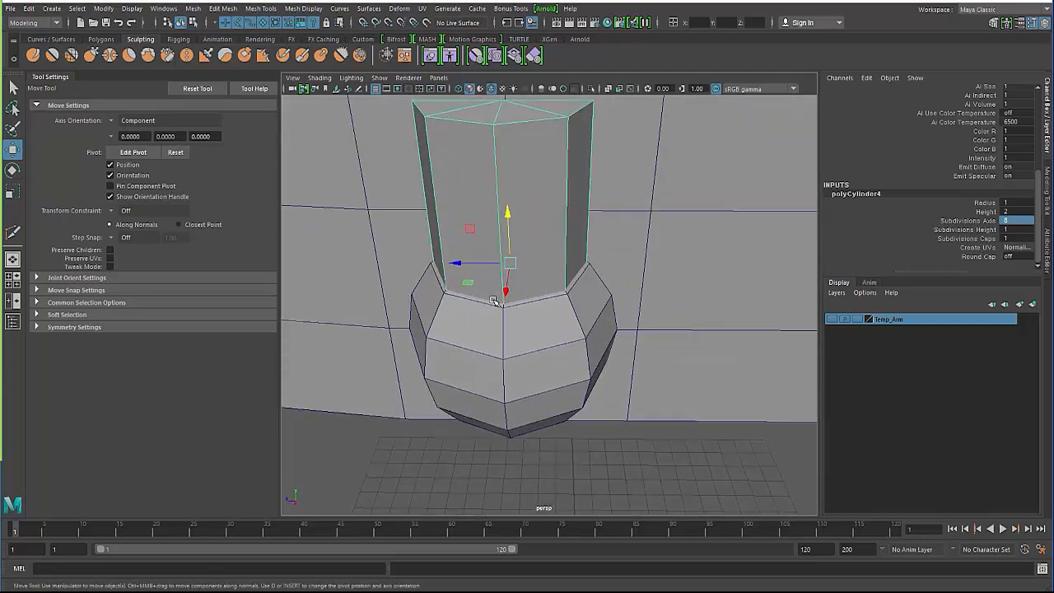
Scale the cylinder uniformly to 1.047 and fine-tune its Translate Y to about 22.33 so its base fits the sphere's ring.
{"action": "key", "text": "r"}
{"action": "left_click_drag", "start_coordinate": [508, 262], "coordinate": [516, 263]}
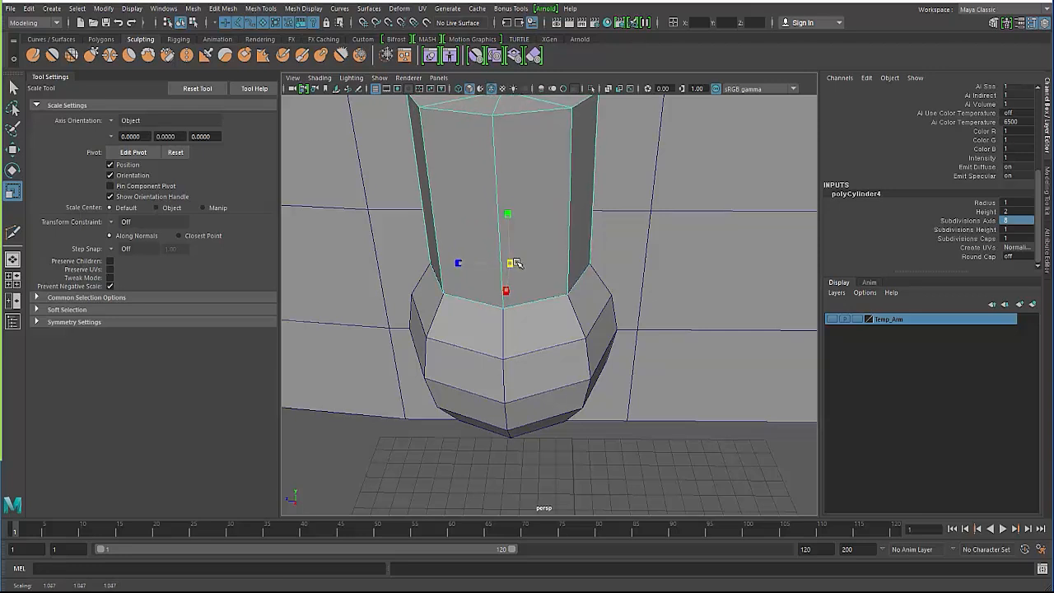
{"action": "key", "text": "w"}
{"action": "left_click_drag", "start_coordinate": [507, 214], "coordinate": [487, 203]}
{"action": "right_click_drag", "start_coordinate": [527, 247], "coordinate": [659, 284], "text": "alt"}
{"action": "left_click_drag", "start_coordinate": [477, 177], "coordinate": [476, 181]}
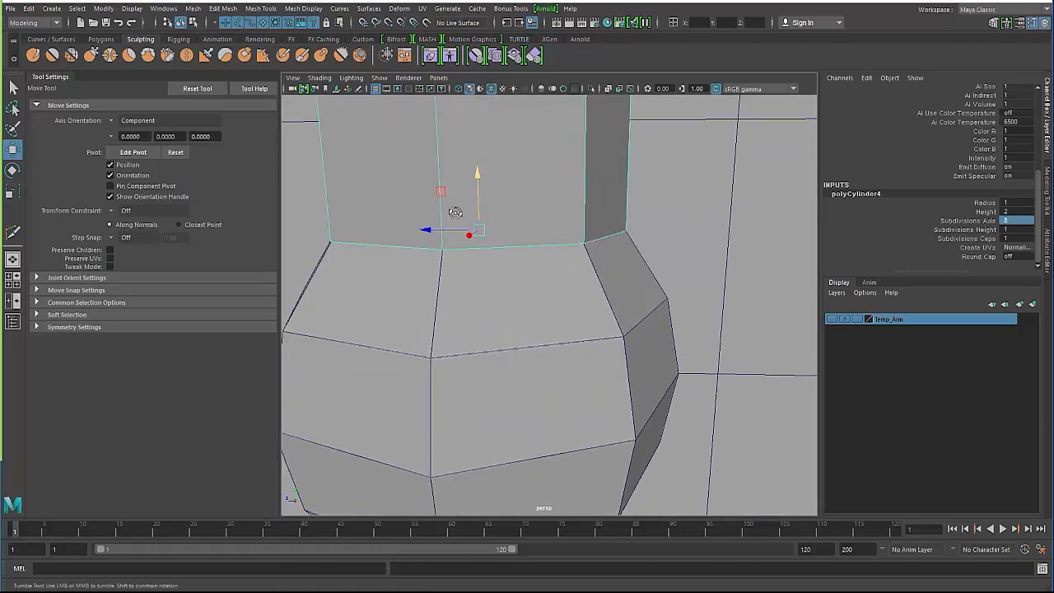
{"action": "right_click_drag", "start_coordinate": [456, 215], "coordinate": [386, 220], "text": "alt"}
{"action": "left_click_drag", "start_coordinate": [386, 219], "coordinate": [445, 247], "text": "alt"}
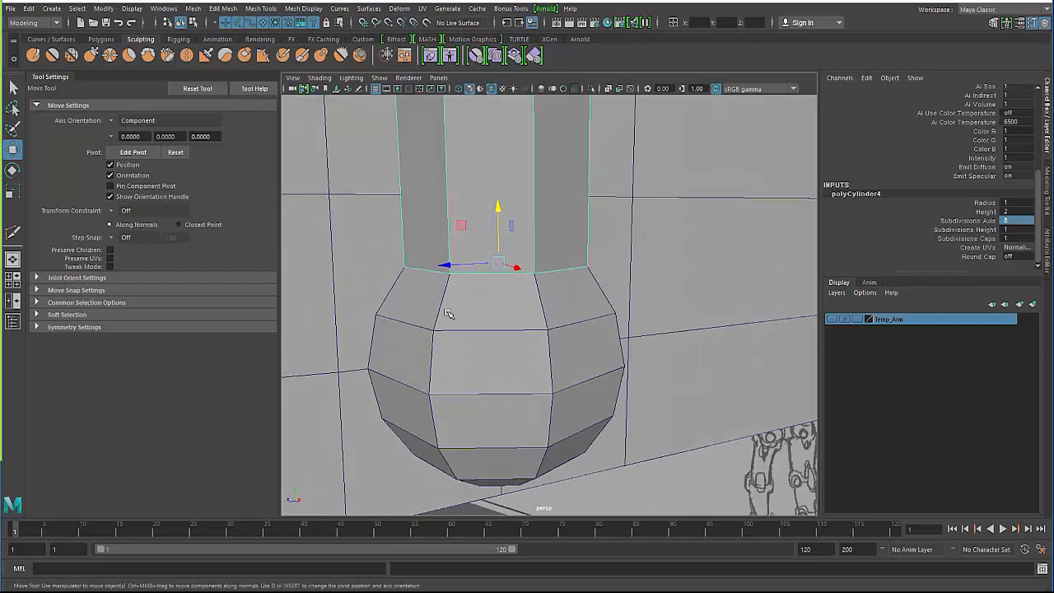
{"action": "left_click_drag", "start_coordinate": [448, 334], "coordinate": [458, 310], "text": "alt"}
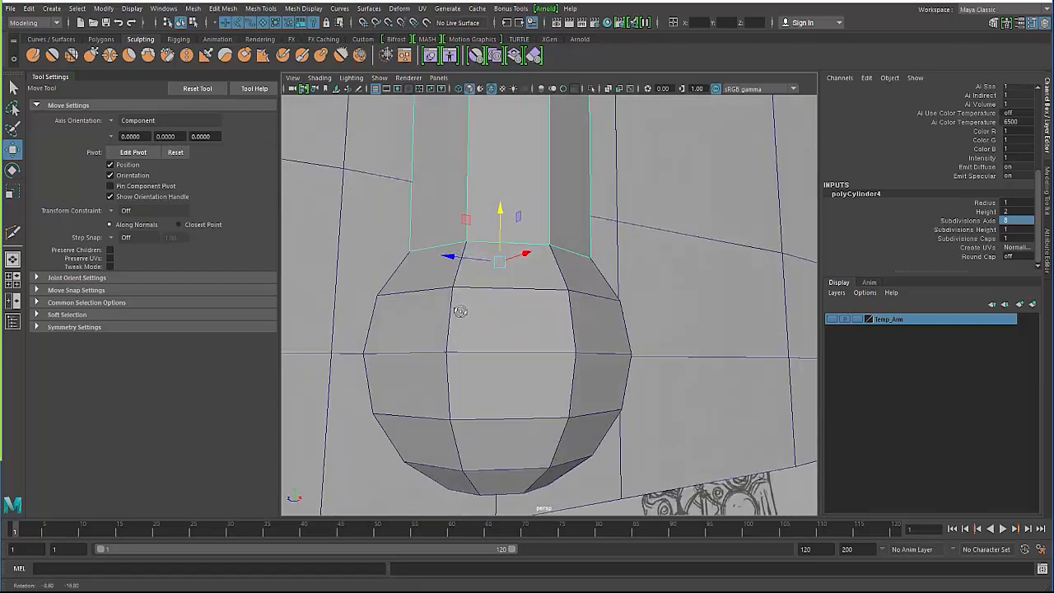
{"action": "left_click", "coordinate": [523, 295]}
{"action": "left_click", "coordinate": [523, 208]}
{"action": "left_click_drag", "start_coordinate": [523, 207], "coordinate": [416, 310], "text": "alt"}
Delete the eight triangular faces that cap the top of the sphere.
{"action": "key", "text": "4"}
{"action": "left_click", "coordinate": [418, 311]}
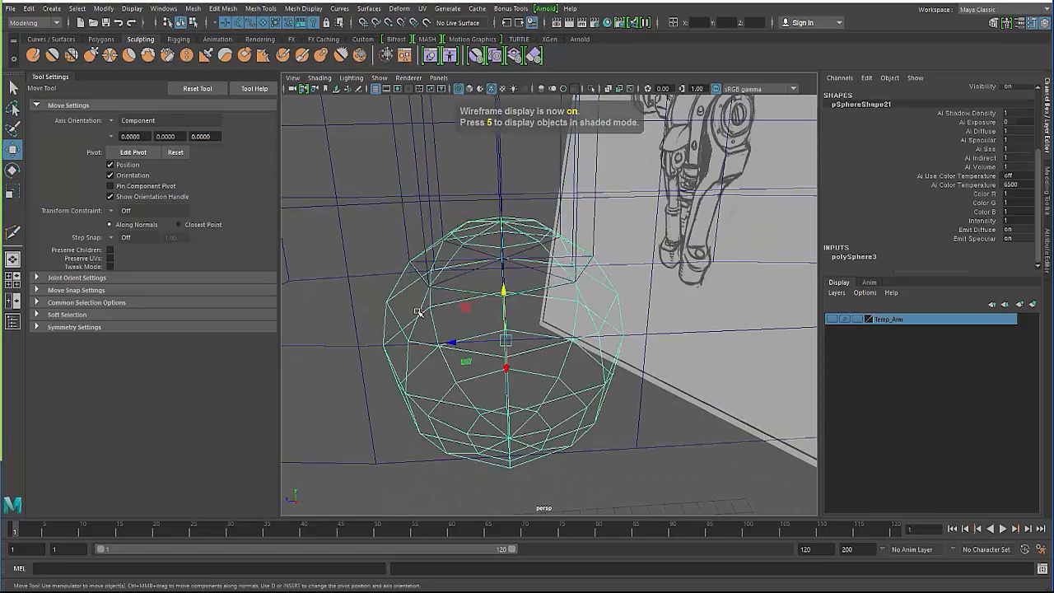
{"action": "right_click_drag", "start_coordinate": [424, 258], "coordinate": [421, 280]}
{"action": "left_click_drag", "start_coordinate": [421, 279], "coordinate": [441, 330], "text": "alt"}
{"action": "left_click", "coordinate": [467, 270]}
{"action": "left_click", "coordinate": [484, 254], "text": "shift"}
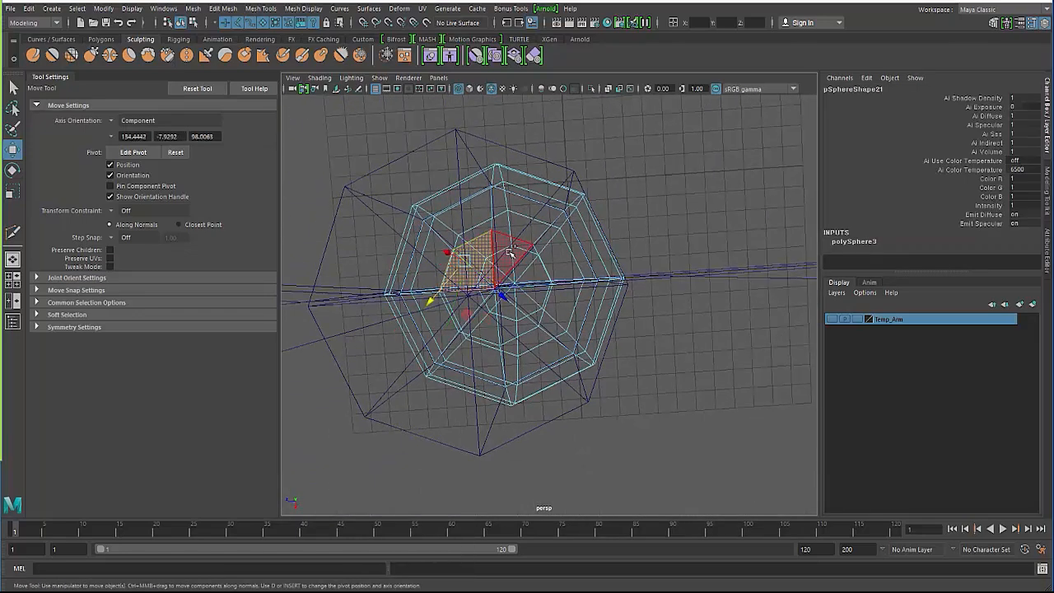
{"action": "left_click", "coordinate": [512, 253], "text": "shift"}
{"action": "left_click", "coordinate": [529, 271], "text": "shift"}
{"action": "left_click", "coordinate": [529, 297], "text": "shift"}
{"action": "left_click", "coordinate": [516, 325], "text": "shift"}
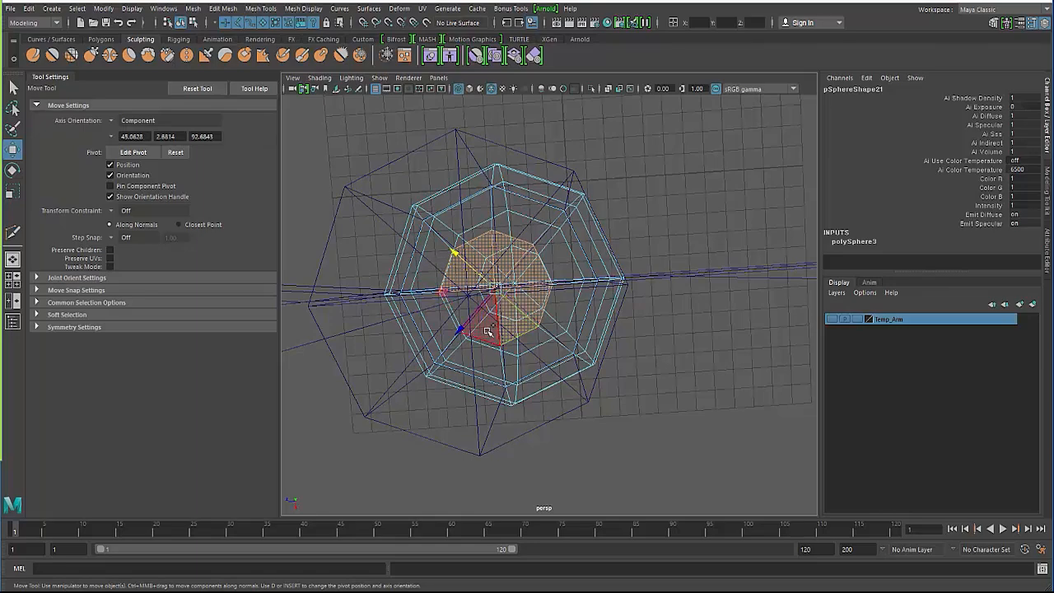
{"action": "left_click", "coordinate": [492, 331], "text": "shift"}
{"action": "left_click", "coordinate": [461, 306], "text": "shift"}
{"action": "key", "text": "Delete"}
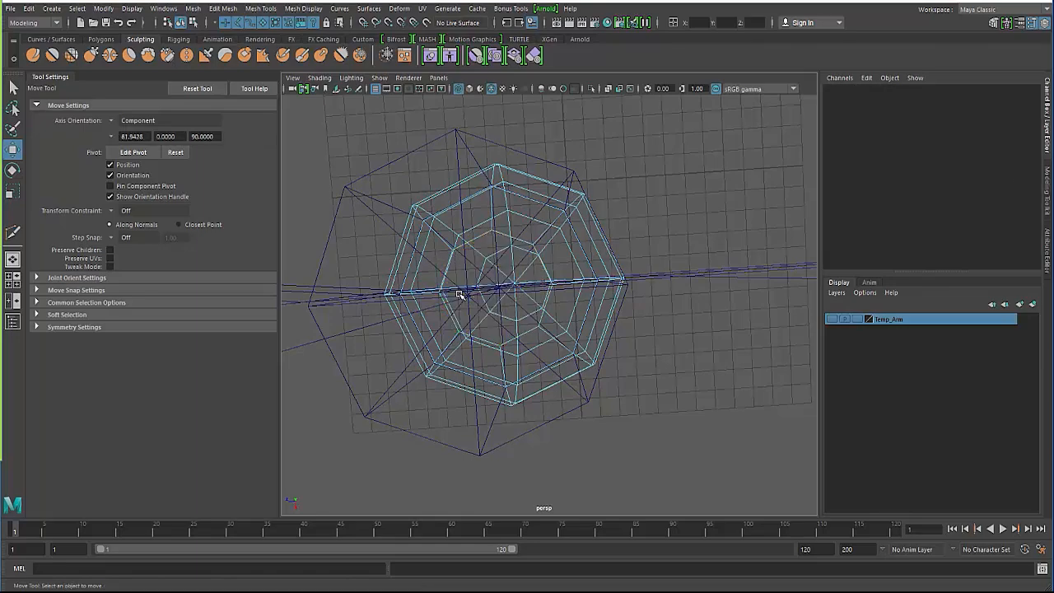
Stretch the cylinder upward along the palm by scaling it in Y to about 8.387.
{"action": "mouse_move", "coordinate": [388, 271]}
{"action": "left_mouse_down", "text": "alt"}
{"action": "mouse_move", "coordinate": [414, 197]}
{"action": "mouse_move", "coordinate": [433, 227]}
{"action": "mouse_move", "coordinate": [425, 263]}
{"action": "left_mouse_up", "text": "alt"}
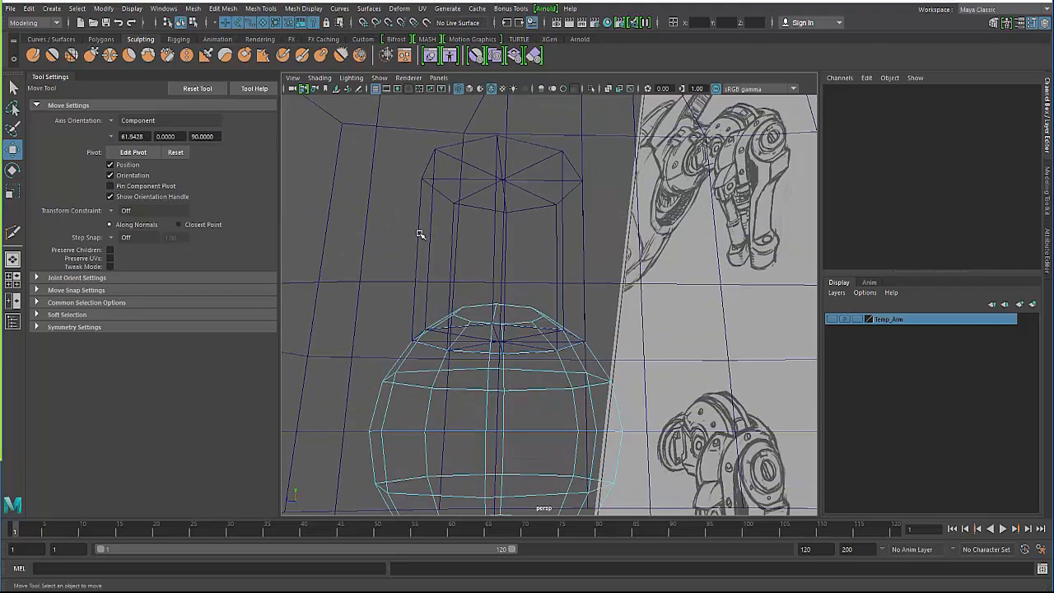
{"action": "key", "text": "F8"}
{"action": "left_click", "coordinate": [439, 218]}
{"action": "key", "text": "F8"}
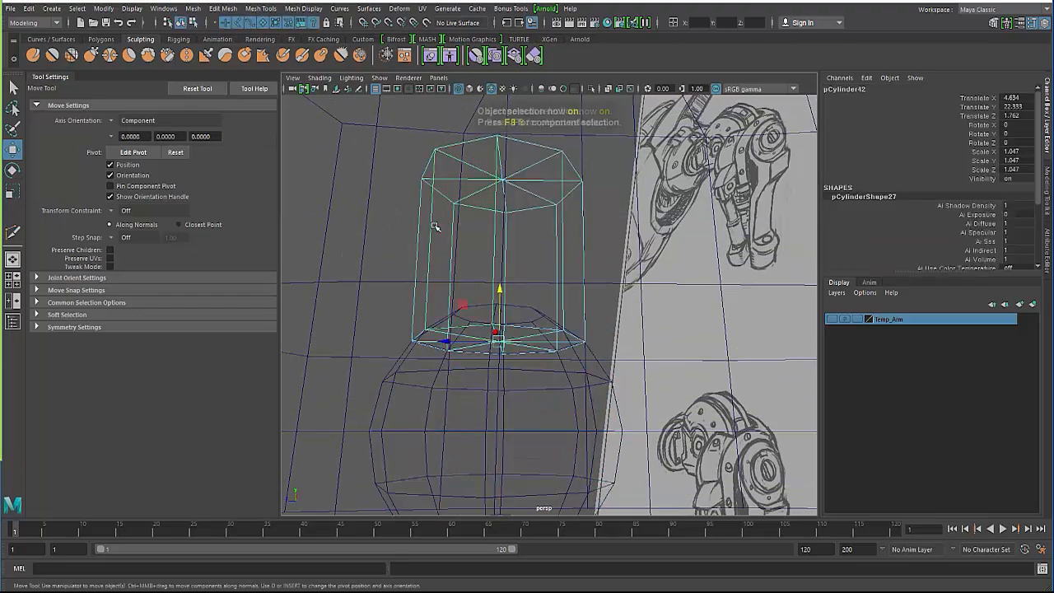
{"action": "key", "text": "r"}
{"action": "left_click_drag", "start_coordinate": [473, 268], "coordinate": [521, 165], "text": "alt"}
{"action": "right_click_drag", "start_coordinate": [513, 228], "coordinate": [473, 266], "text": "alt"}
{"action": "middle_click_drag", "start_coordinate": [472, 266], "coordinate": [467, 309], "text": "alt"}
{"action": "left_click_drag", "start_coordinate": [532, 306], "coordinate": [533, 237]}
{"action": "middle_click_drag", "start_coordinate": [482, 284], "coordinate": [482, 332], "text": "alt"}
{"action": "right_click_drag", "start_coordinate": [482, 332], "coordinate": [486, 321], "text": "alt"}
{"action": "key", "text": "5"}
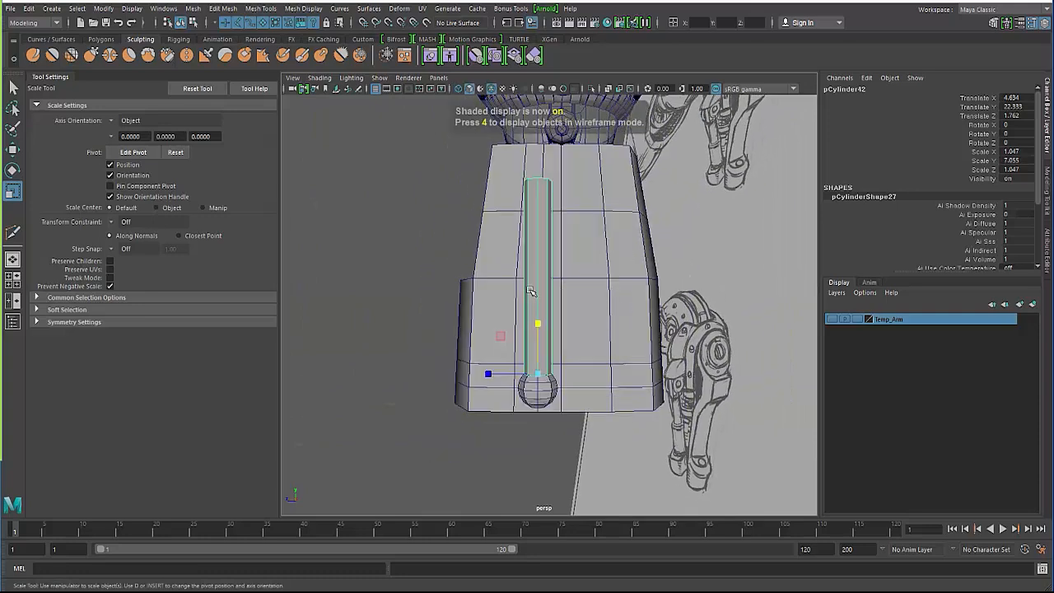
{"action": "left_click_drag", "start_coordinate": [537, 326], "coordinate": [536, 316]}
{"action": "right_click_drag", "start_coordinate": [473, 288], "coordinate": [400, 277], "text": "alt"}
{"action": "left_click_drag", "start_coordinate": [400, 277], "coordinate": [461, 310], "text": "alt"}
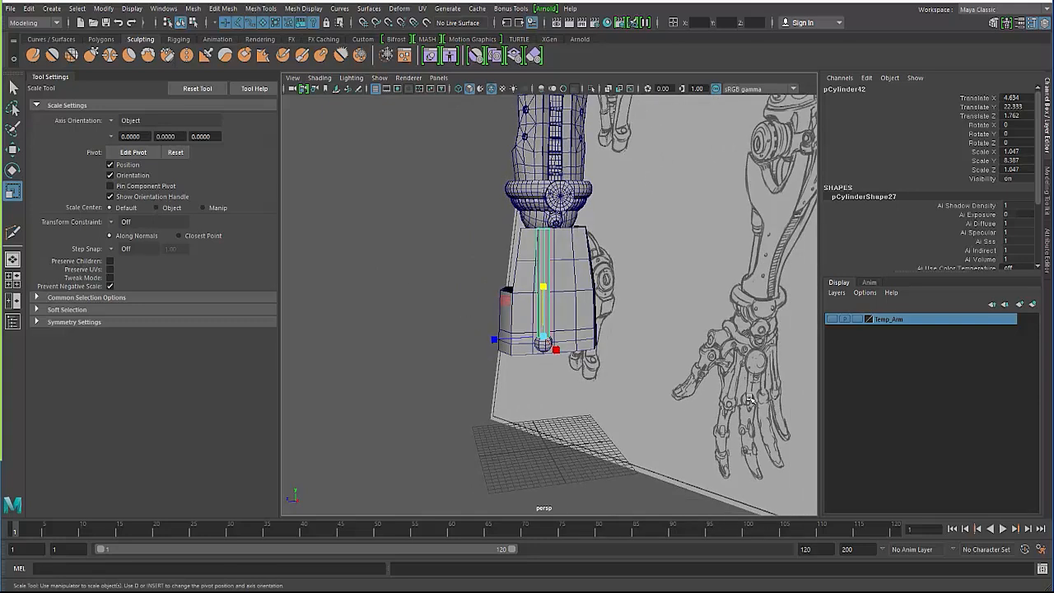
Compare the rod with the knuckle sphere and scale the cylinder down uniformly to make it clearly thinner than the sphere.
{"action": "left_click_drag", "start_coordinate": [511, 322], "coordinate": [486, 285], "text": "alt"}
{"action": "right_click_drag", "start_coordinate": [486, 330], "coordinate": [536, 364], "text": "alt"}
{"action": "middle_click_drag", "start_coordinate": [536, 364], "coordinate": [540, 285], "text": "alt"}
{"action": "right_click_drag", "start_coordinate": [540, 286], "coordinate": [546, 312], "text": "alt"}
{"action": "left_click_drag", "start_coordinate": [546, 311], "coordinate": [540, 357], "text": "alt"}
{"action": "left_click", "coordinate": [541, 357]}
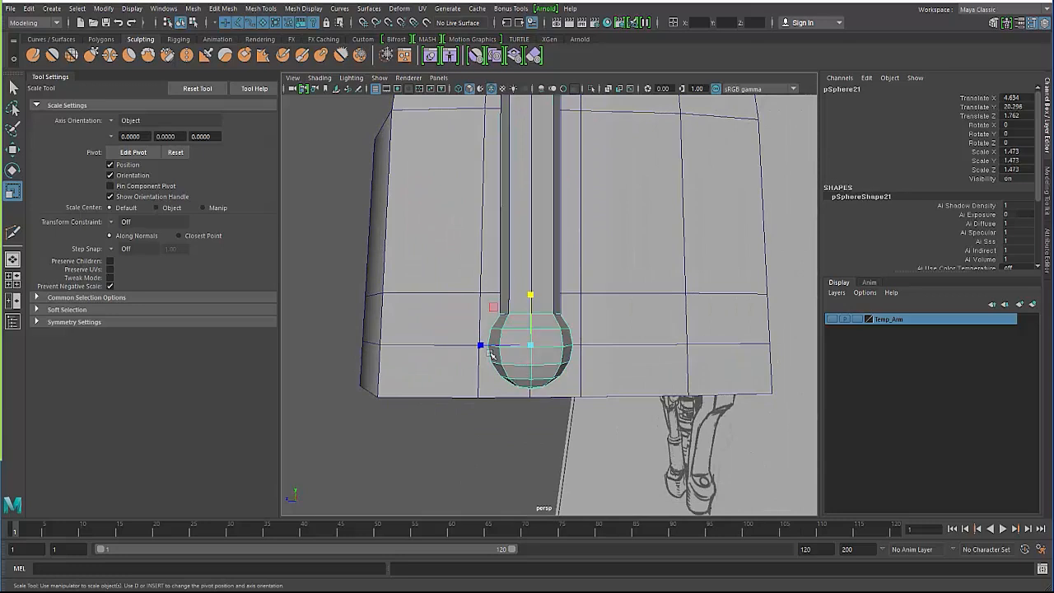
{"action": "right_click_drag", "start_coordinate": [490, 355], "coordinate": [514, 358], "text": "alt"}
{"action": "left_click_drag", "start_coordinate": [515, 357], "coordinate": [541, 362], "text": "alt"}
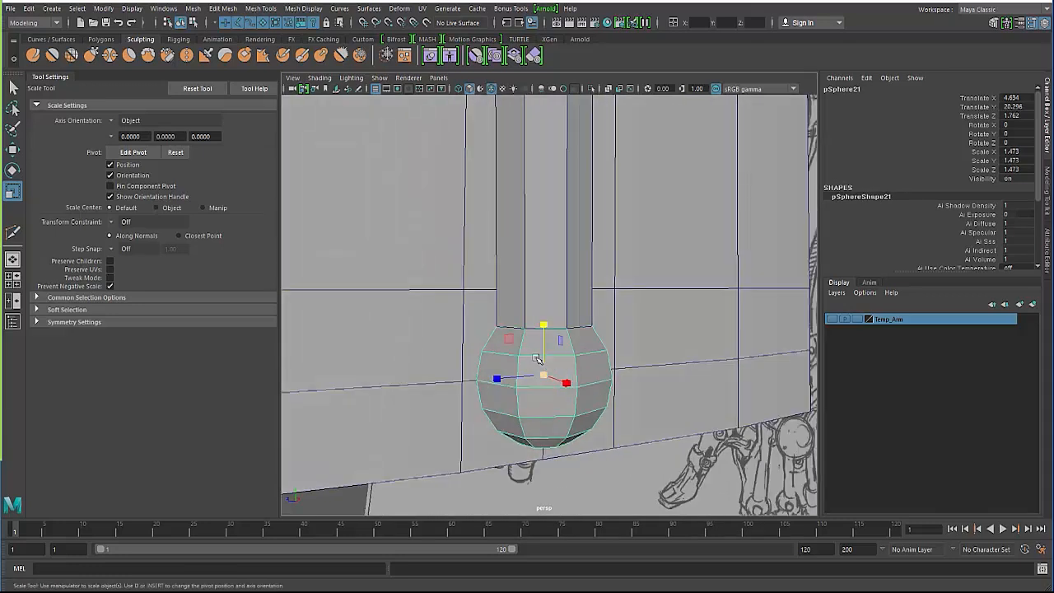
{"action": "left_click", "coordinate": [537, 286]}
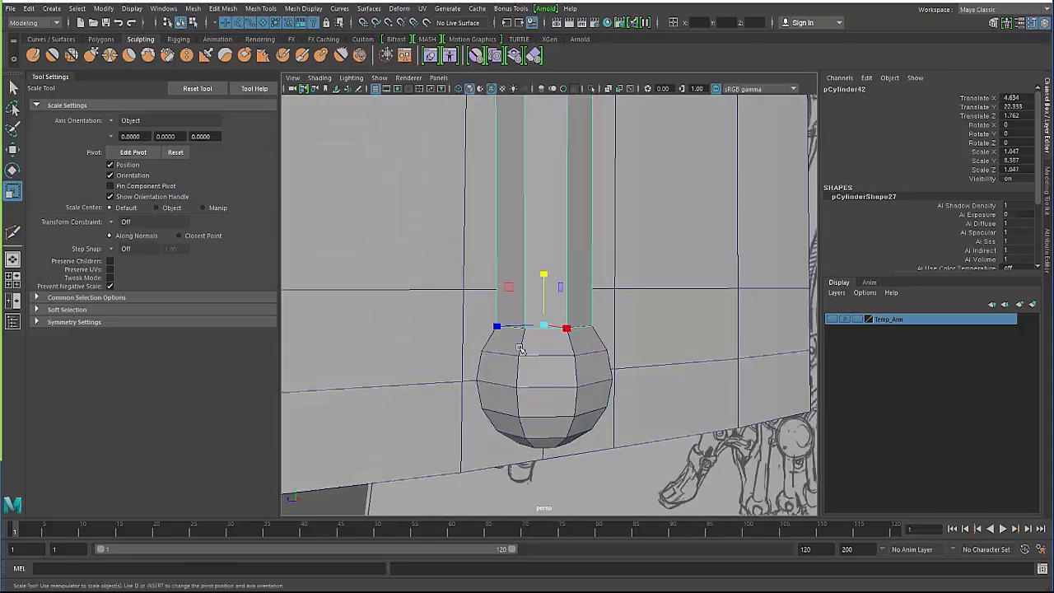
{"action": "left_click_drag", "start_coordinate": [541, 326], "coordinate": [349, 353]}
{"action": "left_click_drag", "start_coordinate": [507, 343], "coordinate": [486, 348], "text": "alt"}
Open the knuckle sphere's polySphere inputs and try adjusting its Subdivisions Axis.
{"action": "left_click", "coordinate": [475, 367]}
{"action": "scroll", "coordinate": [903, 198], "scroll_direction": "down", "scroll_amount": 4}
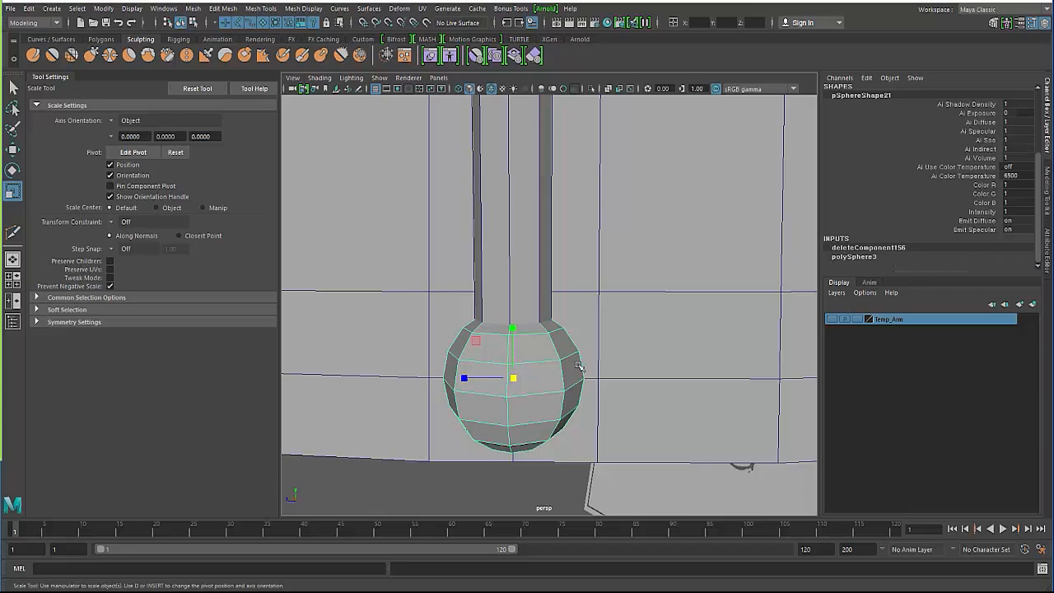
{"action": "right_click_drag", "start_coordinate": [585, 273], "coordinate": [487, 255], "text": "alt"}
{"action": "middle_click_drag", "start_coordinate": [487, 255], "coordinate": [496, 361], "text": "alt"}
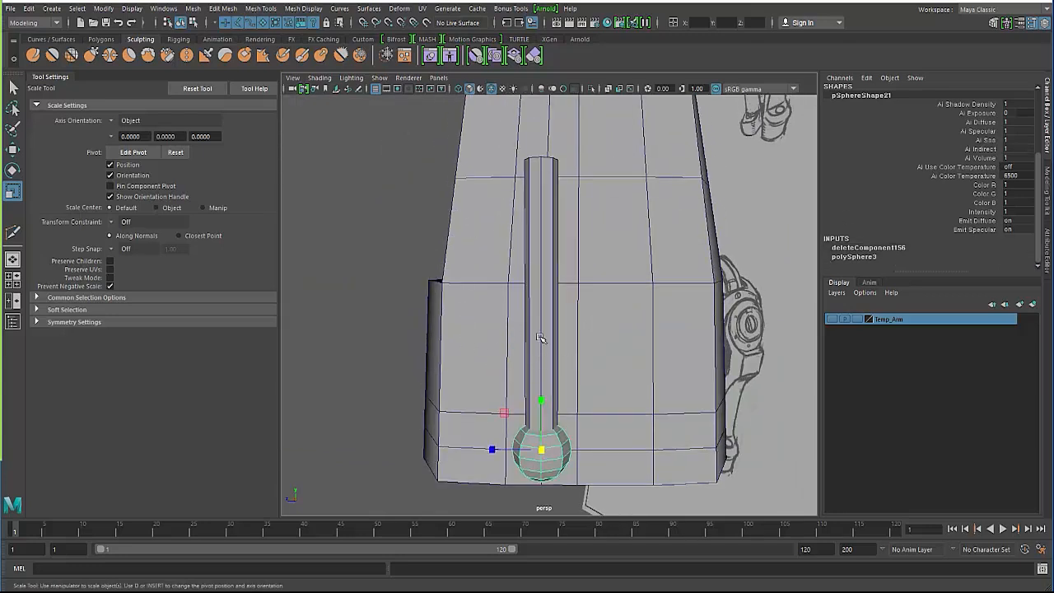
{"action": "left_click", "coordinate": [864, 256]}
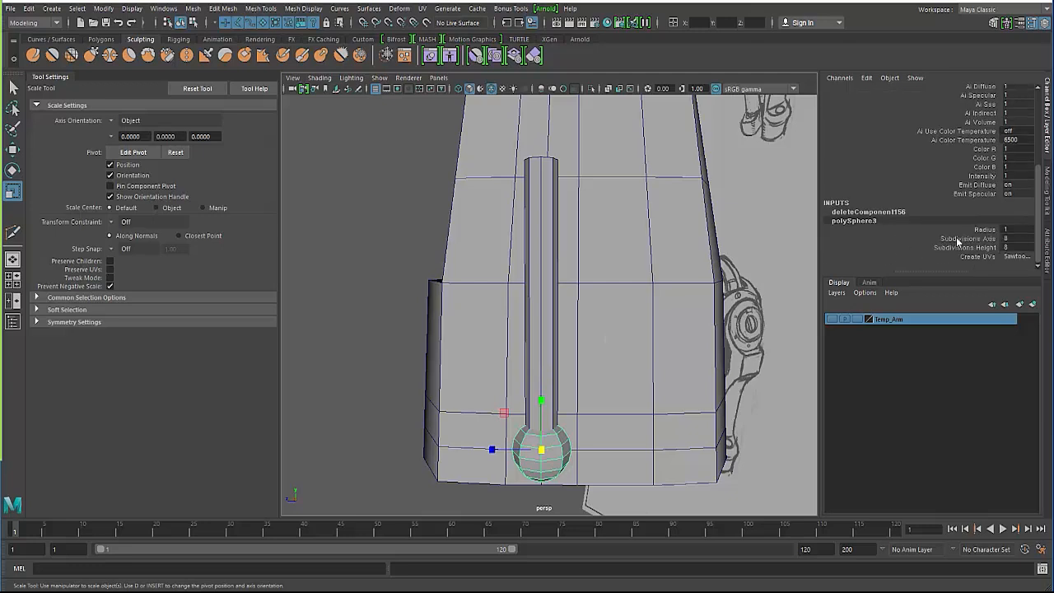
{"action": "left_click", "coordinate": [959, 239]}
{"action": "right_click_drag", "start_coordinate": [543, 236], "coordinate": [675, 238], "text": "alt"}
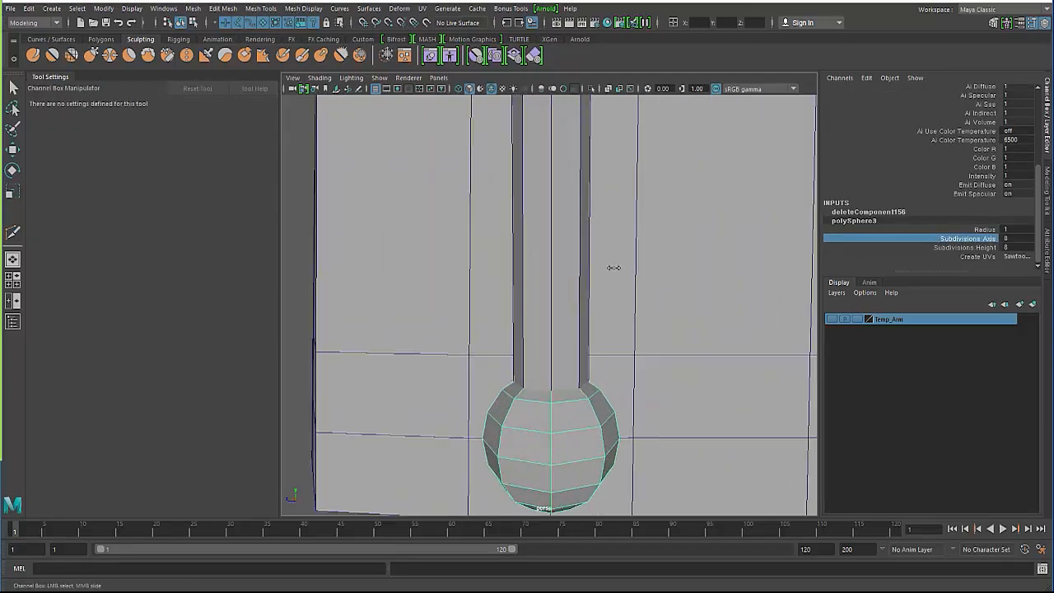
{"action": "middle_click_drag", "start_coordinate": [613, 268], "coordinate": [643, 267]}
Reduce the knuckle sphere's Subdivisions Height to 6 and check its fit with the rod.
{"action": "left_click", "coordinate": [965, 247]}
{"action": "left_click_drag", "start_coordinate": [553, 284], "coordinate": [449, 306], "text": "alt"}
{"action": "key", "text": "4"}
{"action": "middle_click_drag", "start_coordinate": [542, 286], "coordinate": [542, 290]}
{"action": "mouse_move", "coordinate": [492, 297]}
{"action": "left_mouse_down", "text": "alt"}
{"action": "mouse_move", "coordinate": [522, 293]}
{"action": "mouse_move", "coordinate": [513, 285]}
{"action": "left_mouse_up", "text": "alt"}
{"action": "key", "text": "5"}
{"action": "left_click_drag", "start_coordinate": [499, 329], "coordinate": [529, 345], "text": "alt"}
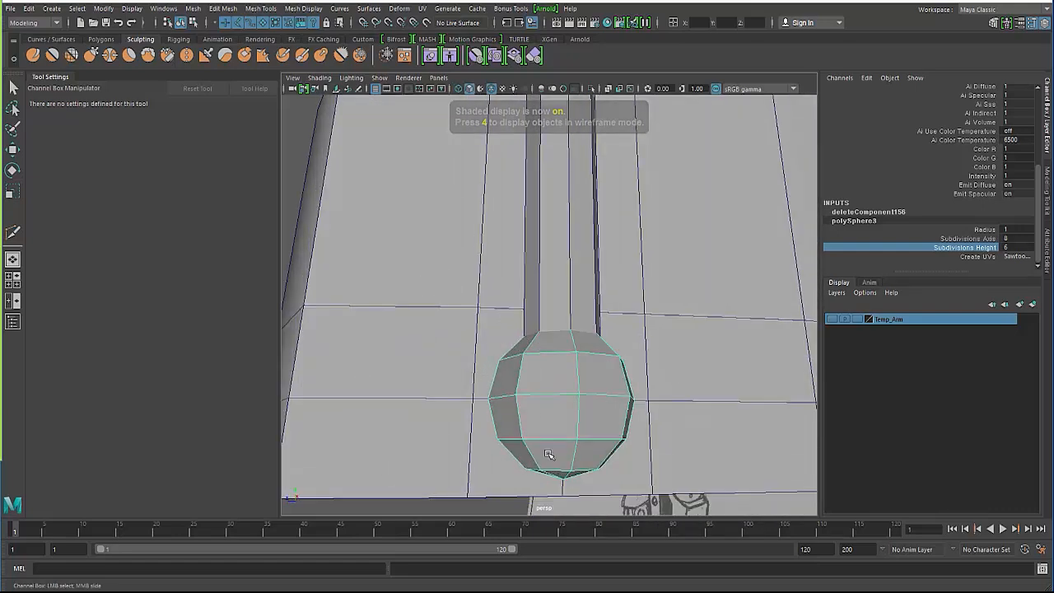
Select the rod above the knuckle sphere and lower it until its bottom end meets the sphere.
{"action": "left_click_drag", "start_coordinate": [550, 455], "coordinate": [522, 409], "text": "alt"}
{"action": "right_click_drag", "start_coordinate": [522, 409], "coordinate": [445, 350], "text": "alt"}
{"action": "mouse_move", "coordinate": [444, 351]}
{"action": "left_mouse_down", "text": "alt"}
{"action": "mouse_move", "coordinate": [482, 360]}
{"action": "mouse_move", "coordinate": [549, 318]}
{"action": "mouse_move", "coordinate": [508, 329]}
{"action": "mouse_move", "coordinate": [519, 341]}
{"action": "left_mouse_up", "text": "alt"}
{"action": "right_click_drag", "start_coordinate": [520, 341], "coordinate": [581, 352], "text": "alt"}
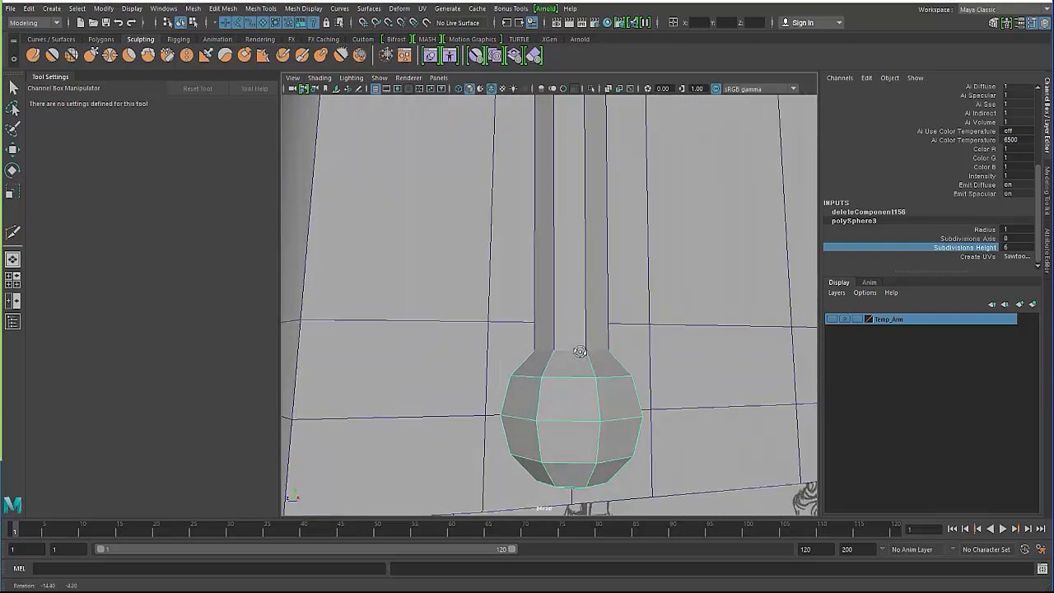
{"action": "left_click_drag", "start_coordinate": [581, 353], "coordinate": [576, 342], "text": "alt"}
{"action": "right_click_drag", "start_coordinate": [576, 342], "coordinate": [569, 313], "text": "alt"}
{"action": "left_click", "coordinate": [569, 275]}
{"action": "key", "text": "r"}
{"action": "mouse_move", "coordinate": [569, 275]}
{"action": "left_mouse_down", "text": "alt"}
{"action": "mouse_move", "coordinate": [546, 316]}
{"action": "mouse_move", "coordinate": [567, 286]}
{"action": "left_mouse_up", "text": "alt"}
{"action": "key", "text": "w"}
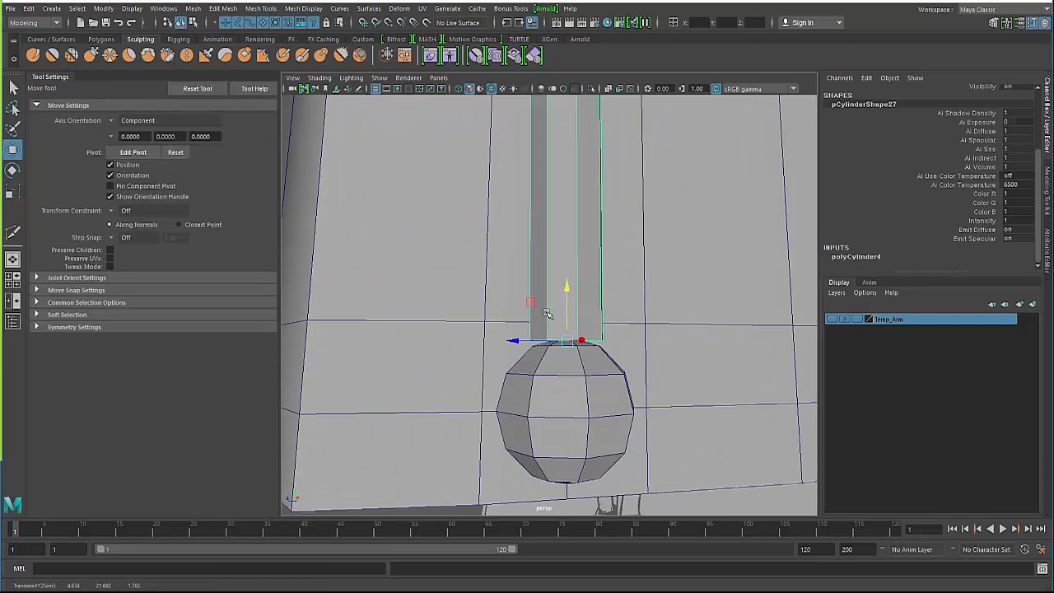
{"action": "right_click_drag", "start_coordinate": [546, 314], "coordinate": [569, 318], "text": "alt"}
{"action": "key", "text": "r"}
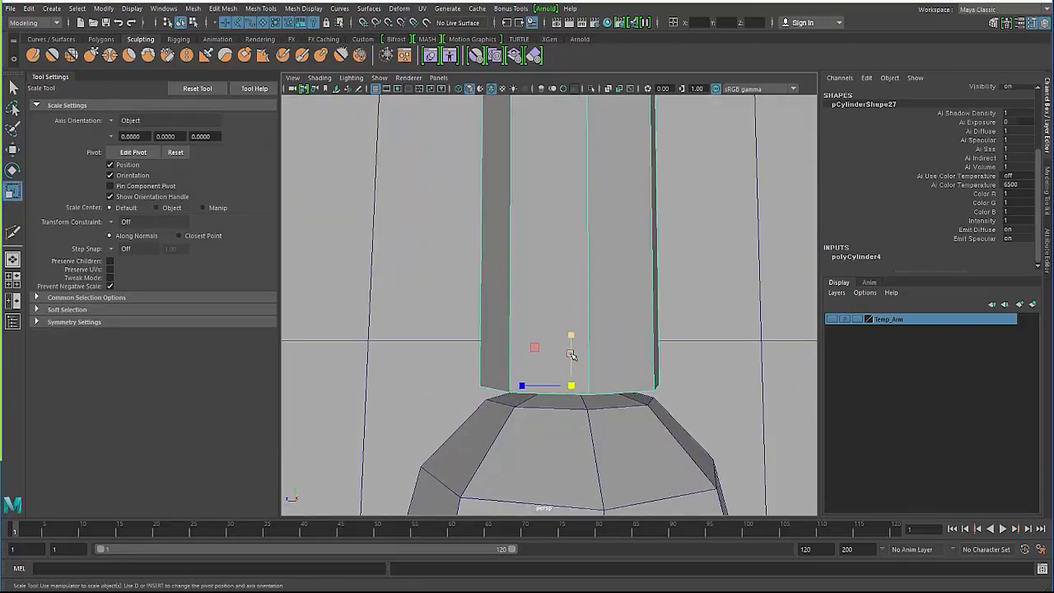
{"action": "key", "text": "w"}
{"action": "left_click_drag", "start_coordinate": [572, 329], "coordinate": [571, 351]}
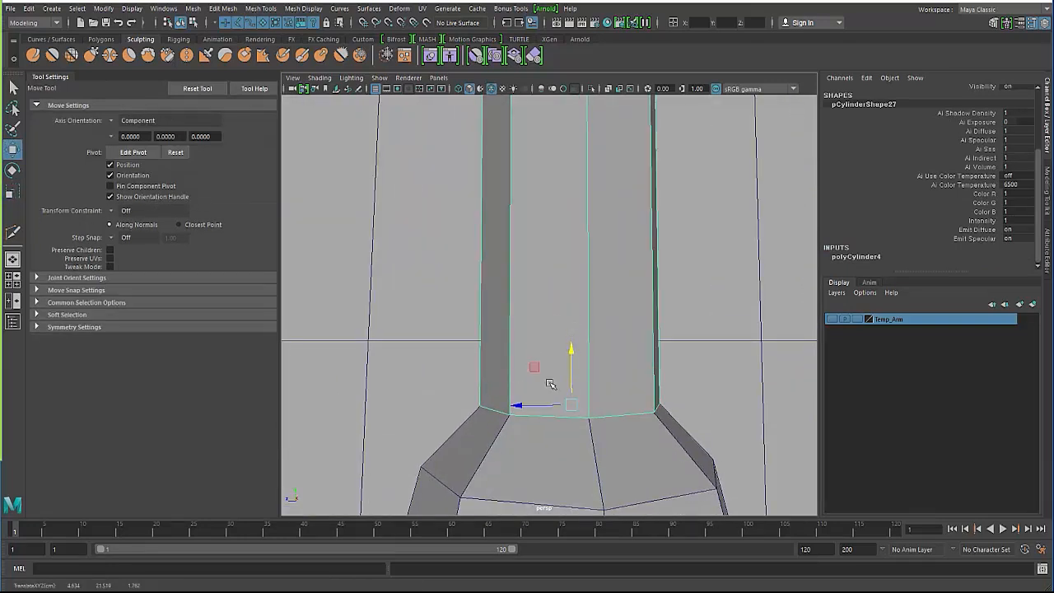
Scale the rod down uniformly to about 0.741 in X and Z and raise it slightly to fit the sphere's upper ring.
{"action": "key", "text": "r"}
{"action": "left_click_drag", "start_coordinate": [572, 405], "coordinate": [468, 402]}
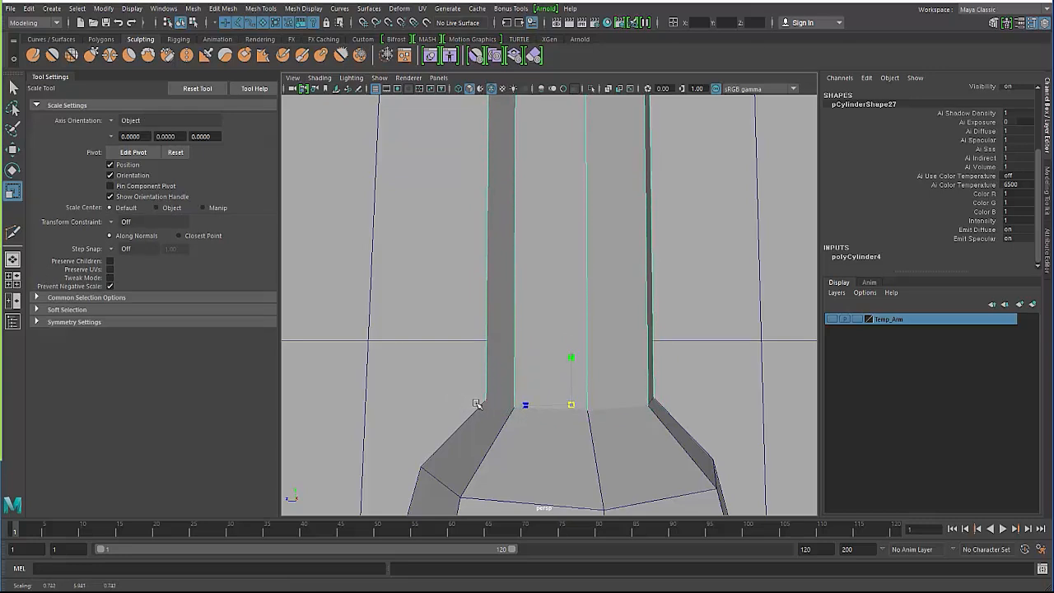
{"action": "key", "text": "4"}
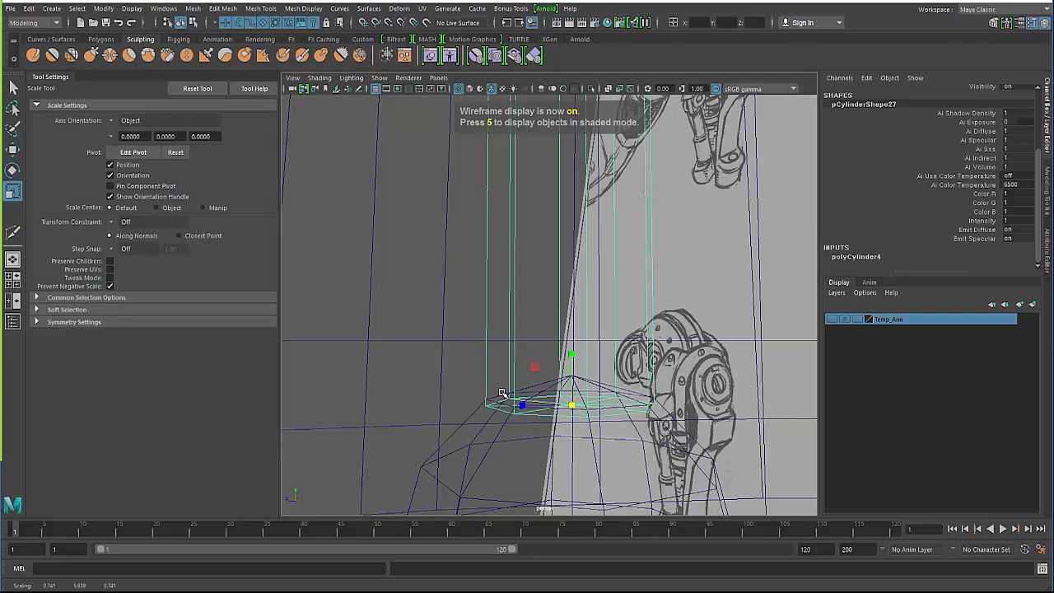
{"action": "key", "text": "5"}
{"action": "key", "text": "w"}
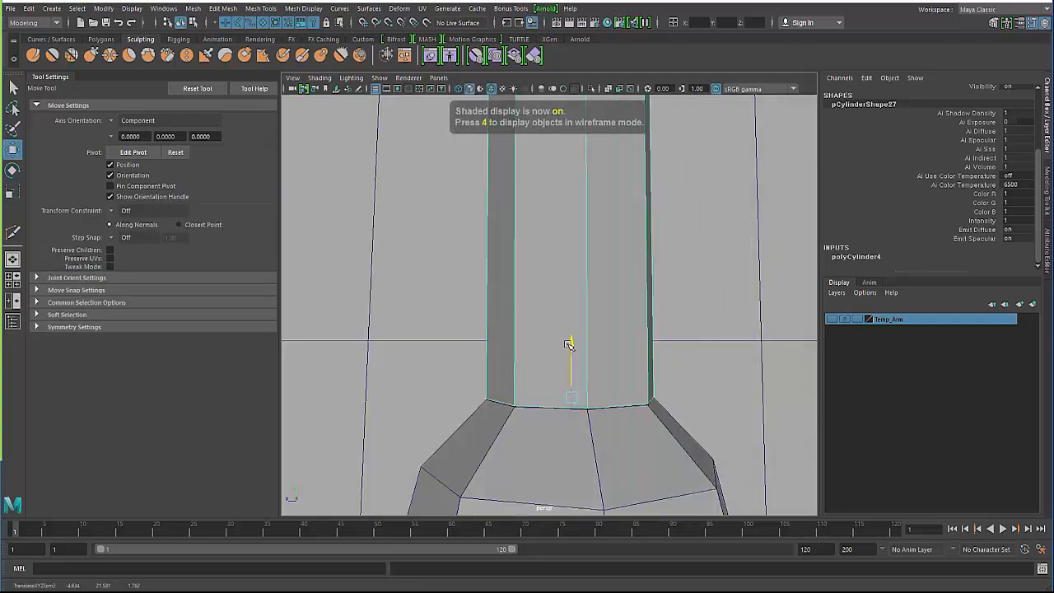
{"action": "right_click_drag", "start_coordinate": [514, 354], "coordinate": [468, 362], "text": "alt"}
{"action": "left_click_drag", "start_coordinate": [468, 362], "coordinate": [552, 285], "text": "alt"}
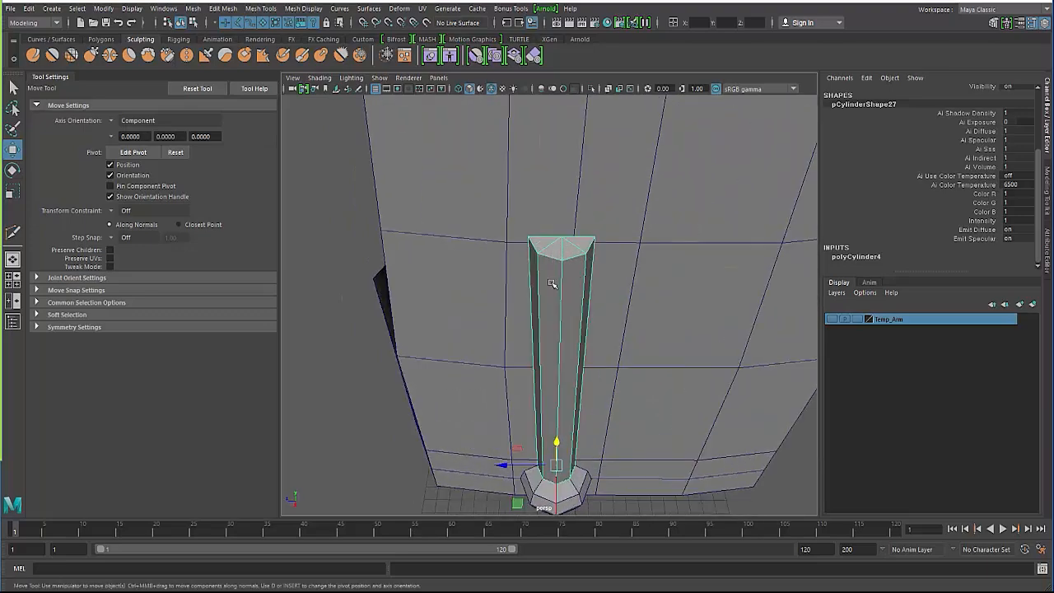
Examine the rod and arm in the four-view layout, with the top view zoomed out in wireframe.
{"action": "right_click_drag", "start_coordinate": [553, 284], "coordinate": [552, 311]}
{"action": "left_click_drag", "start_coordinate": [539, 256], "coordinate": [503, 275], "text": "alt"}
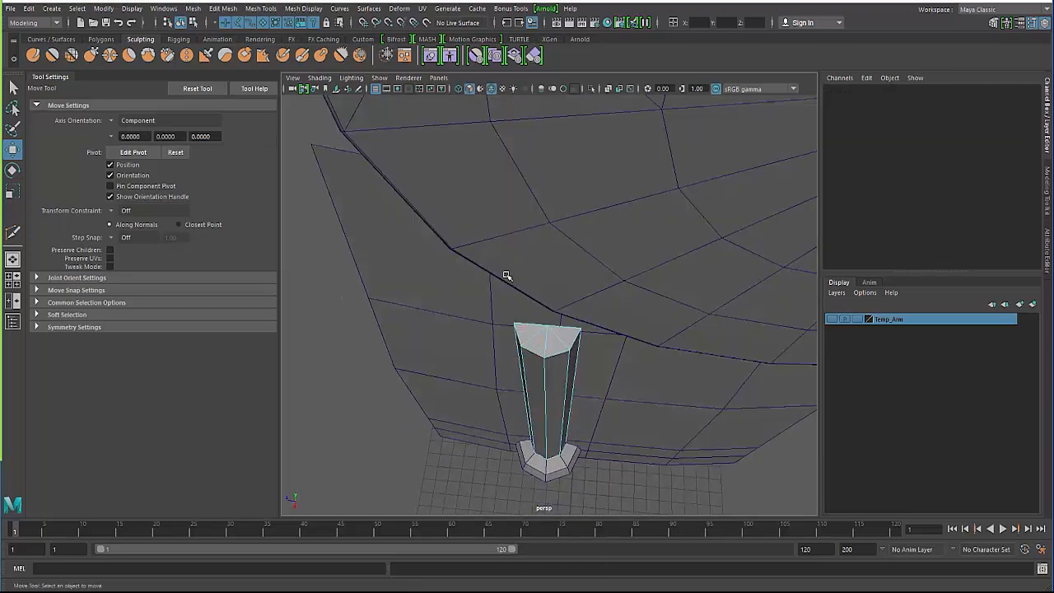
{"action": "key", "text": "space"}
{"action": "key", "text": "space"}
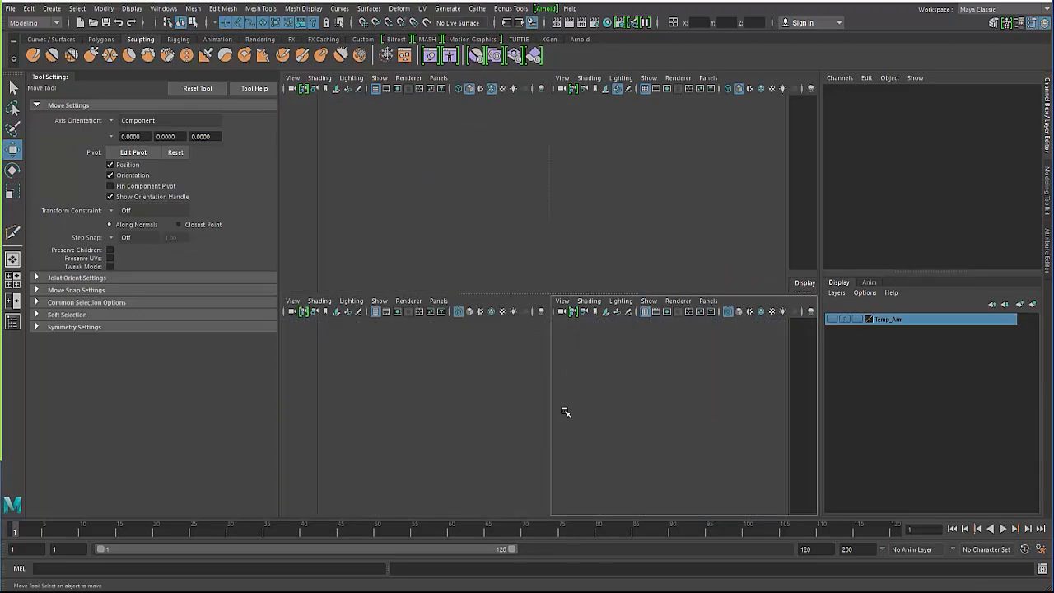
{"action": "right_click_drag", "start_coordinate": [565, 375], "coordinate": [499, 354], "text": "alt"}
{"action": "left_click_drag", "start_coordinate": [499, 354], "coordinate": [497, 363], "text": "alt"}
{"action": "key", "text": "space"}
{"action": "key", "text": "space"}
{"action": "left_click_drag", "start_coordinate": [392, 203], "coordinate": [359, 206]}
{"action": "right_click_drag", "start_coordinate": [405, 226], "coordinate": [309, 185], "text": "alt"}
{"action": "middle_click_drag", "start_coordinate": [362, 206], "coordinate": [449, 216], "text": "alt"}
{"action": "key", "text": "4"}
{"action": "right_click_drag", "start_coordinate": [445, 214], "coordinate": [258, 160], "text": "alt"}
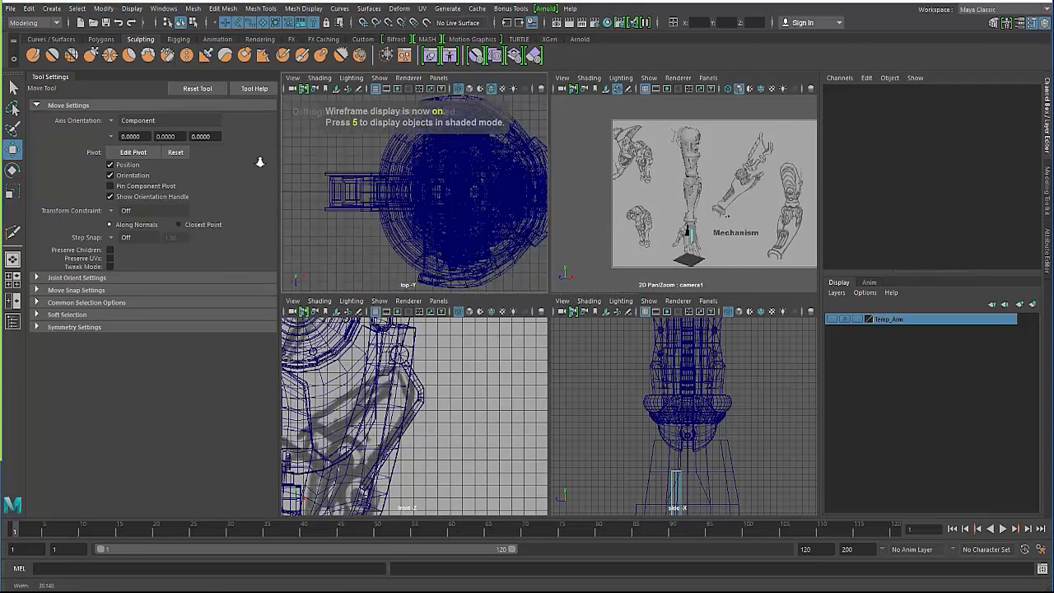
{"action": "left_click_drag", "start_coordinate": [527, 222], "coordinate": [545, 234], "text": "alt"}
{"action": "middle_click_drag", "start_coordinate": [545, 234], "coordinate": [565, 271], "text": "alt"}
{"action": "right_click_drag", "start_coordinate": [565, 271], "coordinate": [338, 188], "text": "alt"}
{"action": "middle_click_drag", "start_coordinate": [387, 174], "coordinate": [368, 124], "text": "alt"}
{"action": "right_click_drag", "start_coordinate": [369, 124], "coordinate": [485, 186], "text": "alt"}
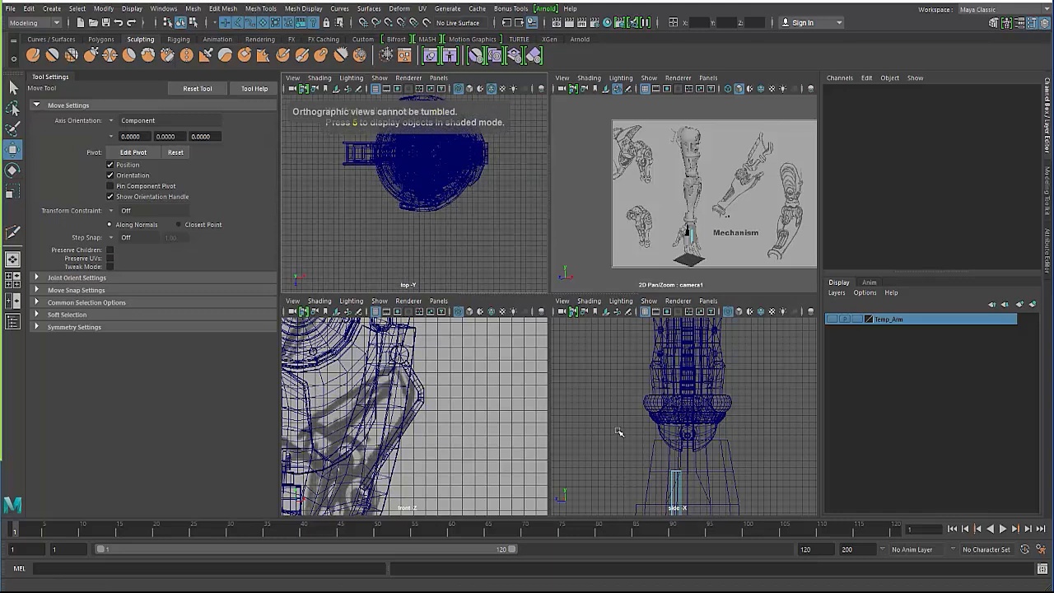
{"action": "left_click", "coordinate": [616, 428], "text": "alt"}
{"action": "middle_click_drag", "start_coordinate": [615, 428], "coordinate": [617, 425], "text": "alt"}
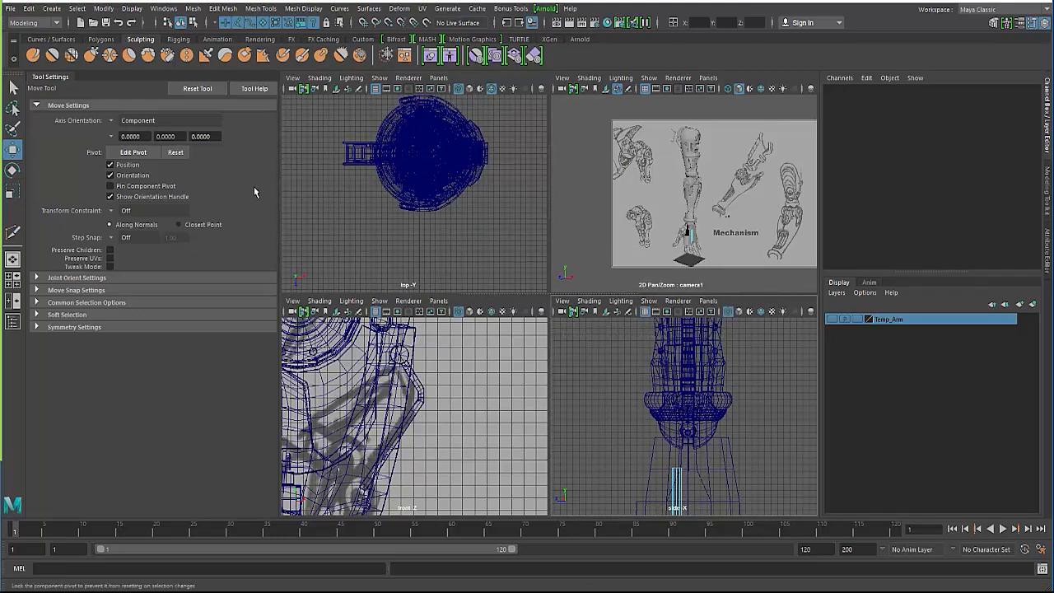
Open the Outliner, select the top camera and move it down along Y closer to the model.
{"action": "left_click", "coordinate": [163, 9]}
{"action": "left_click", "coordinate": [185, 130]}
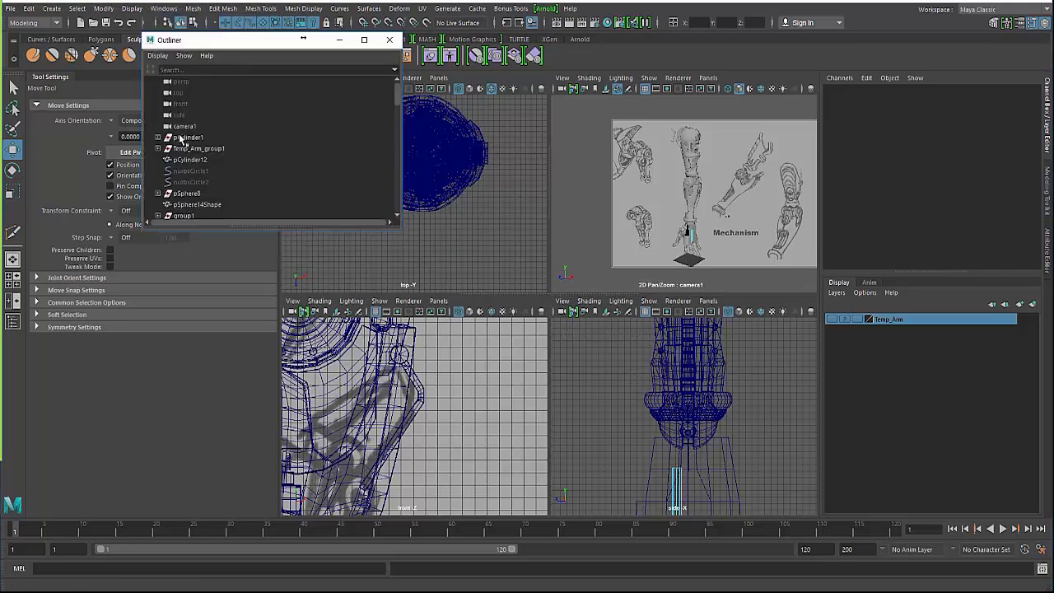
{"action": "left_click", "coordinate": [180, 102]}
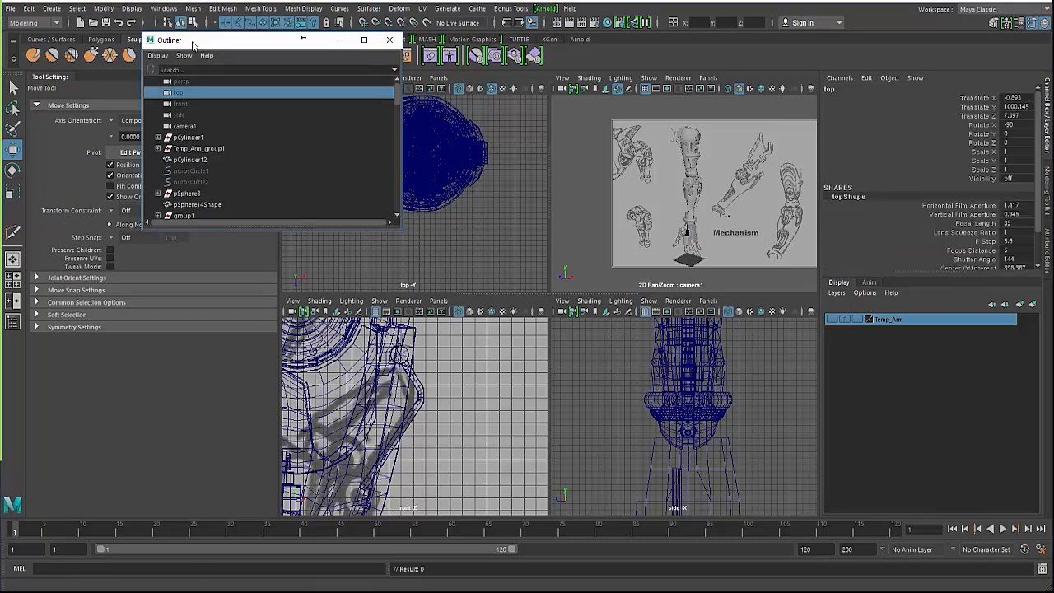
{"action": "left_click_drag", "start_coordinate": [239, 39], "coordinate": [161, 50]}
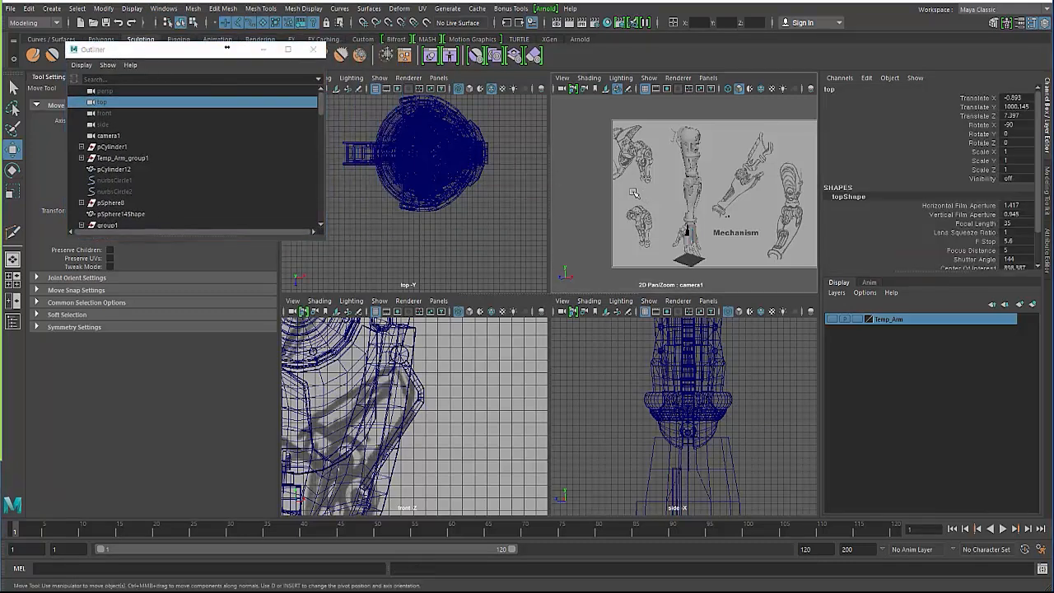
{"action": "key", "text": "space"}
{"action": "left_click_drag", "start_coordinate": [636, 195], "coordinate": [647, 177]}
{"action": "right_click_drag", "start_coordinate": [630, 177], "coordinate": [515, 162], "text": "alt"}
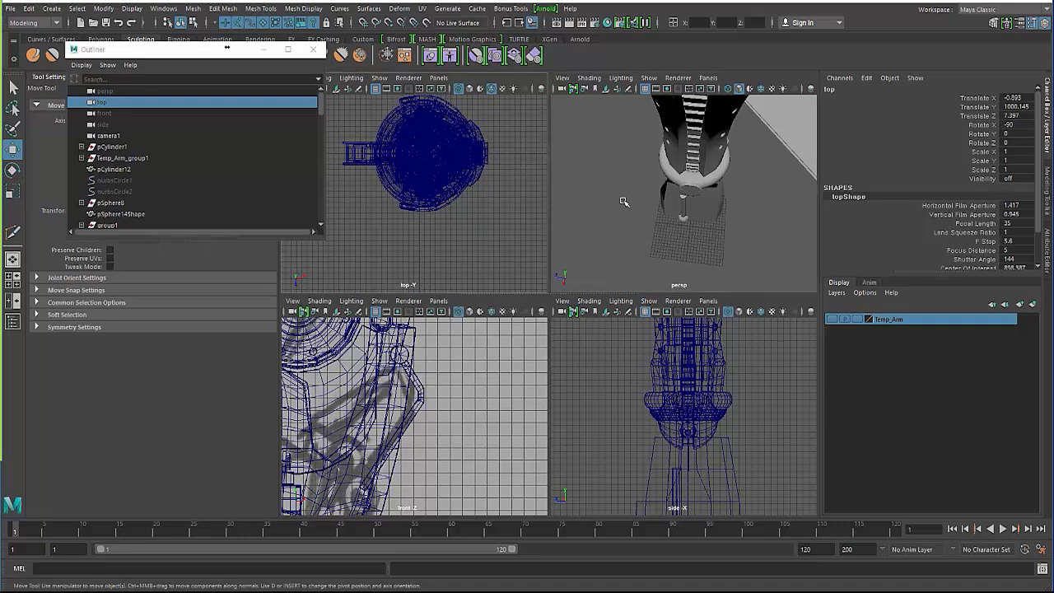
{"action": "left_click_drag", "start_coordinate": [645, 195], "coordinate": [577, 130], "text": "alt"}
{"action": "right_click_drag", "start_coordinate": [576, 130], "coordinate": [537, 120], "text": "alt"}
{"action": "key", "text": "f"}
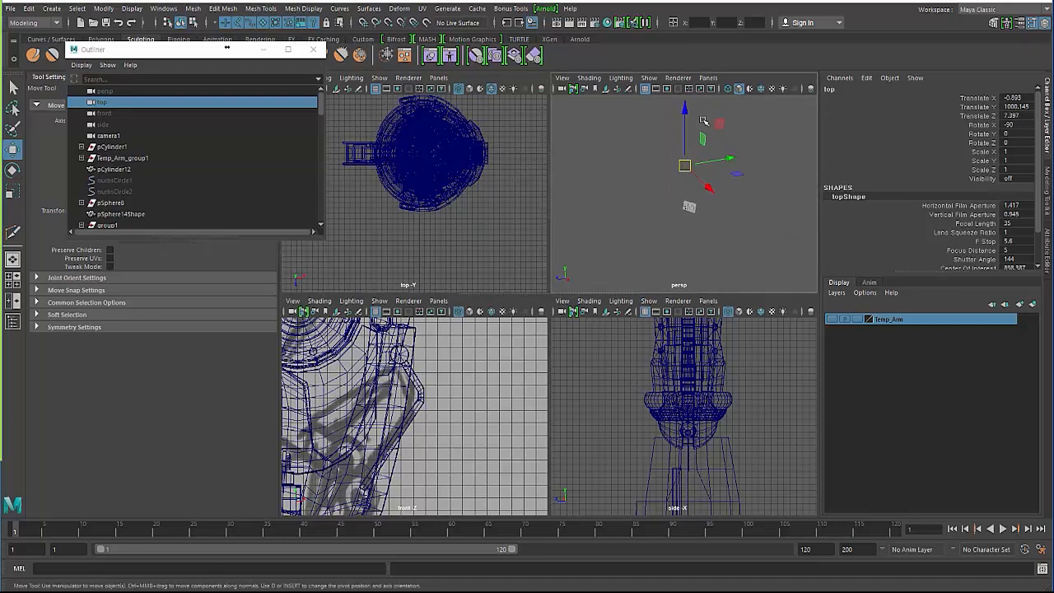
{"action": "left_click_drag", "start_coordinate": [689, 115], "coordinate": [673, 138]}
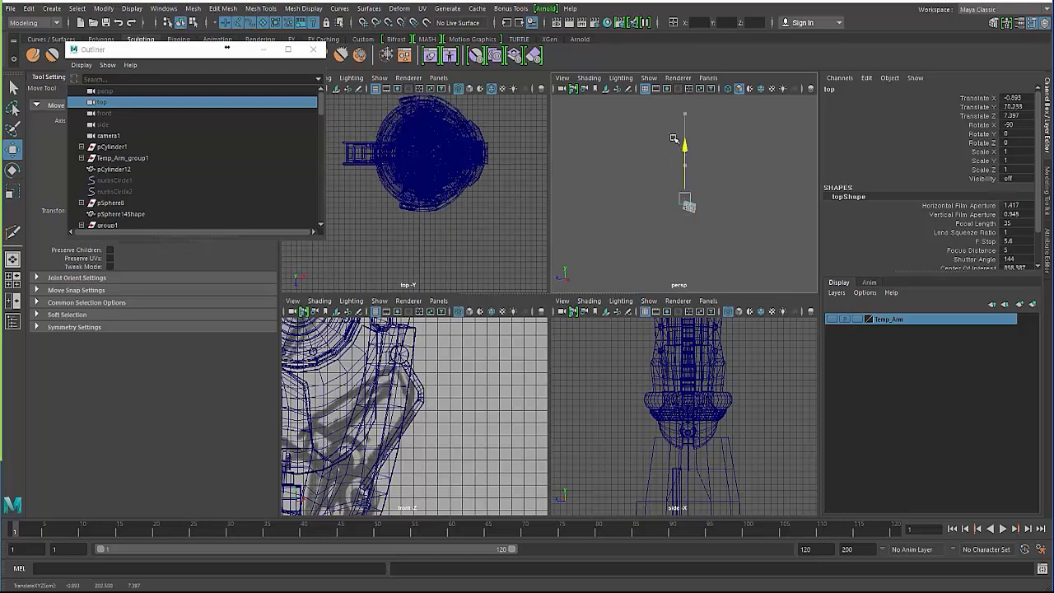
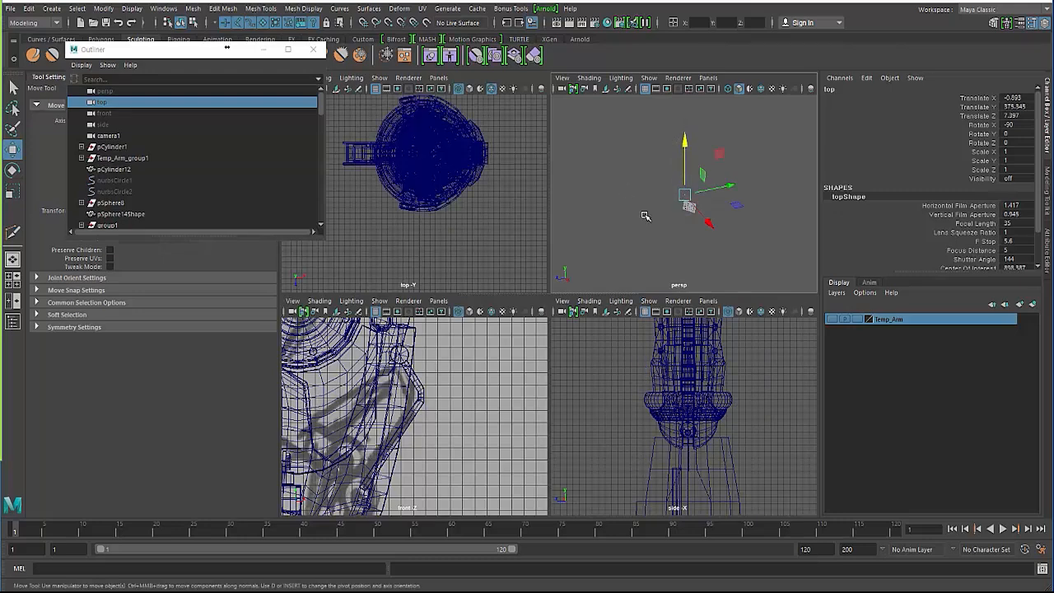
Frame the palm in the perspective view and delete the cap faces at the rod's upper end.
{"action": "right_click_drag", "start_coordinate": [656, 227], "coordinate": [682, 237], "text": "alt"}
{"action": "left_click_drag", "start_coordinate": [675, 244], "coordinate": [693, 267], "text": "alt"}
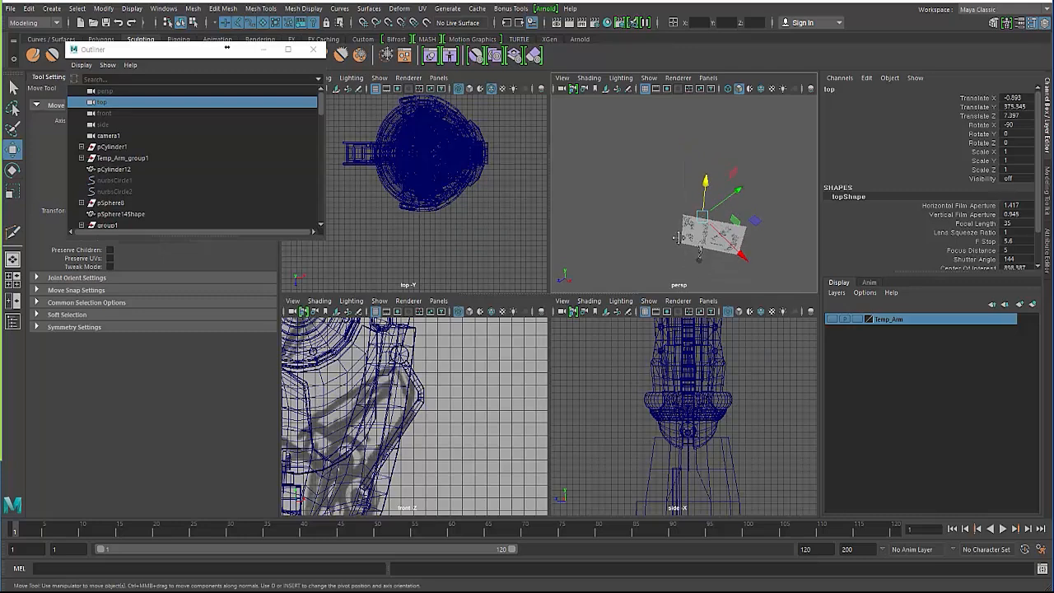
{"action": "middle_click_drag", "start_coordinate": [679, 238], "coordinate": [664, 192], "text": "alt"}
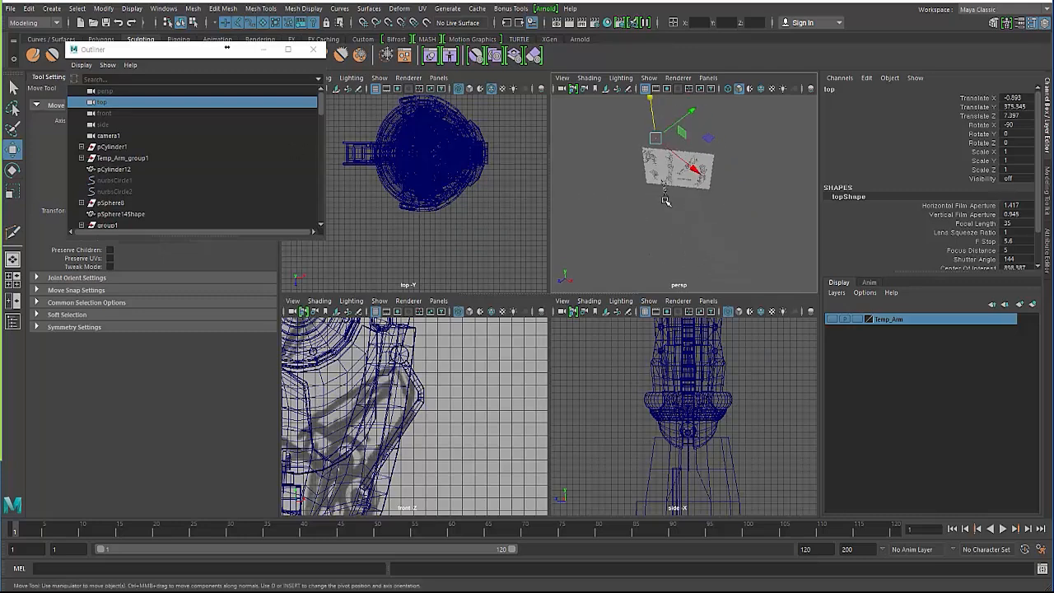
{"action": "left_click", "coordinate": [664, 189]}
{"action": "key", "text": "f"}
{"action": "left_click_drag", "start_coordinate": [652, 200], "coordinate": [591, 211], "text": "alt"}
{"action": "right_click_drag", "start_coordinate": [639, 228], "coordinate": [696, 232], "text": "alt"}
{"action": "left_click_drag", "start_coordinate": [685, 211], "coordinate": [680, 237], "text": "alt"}
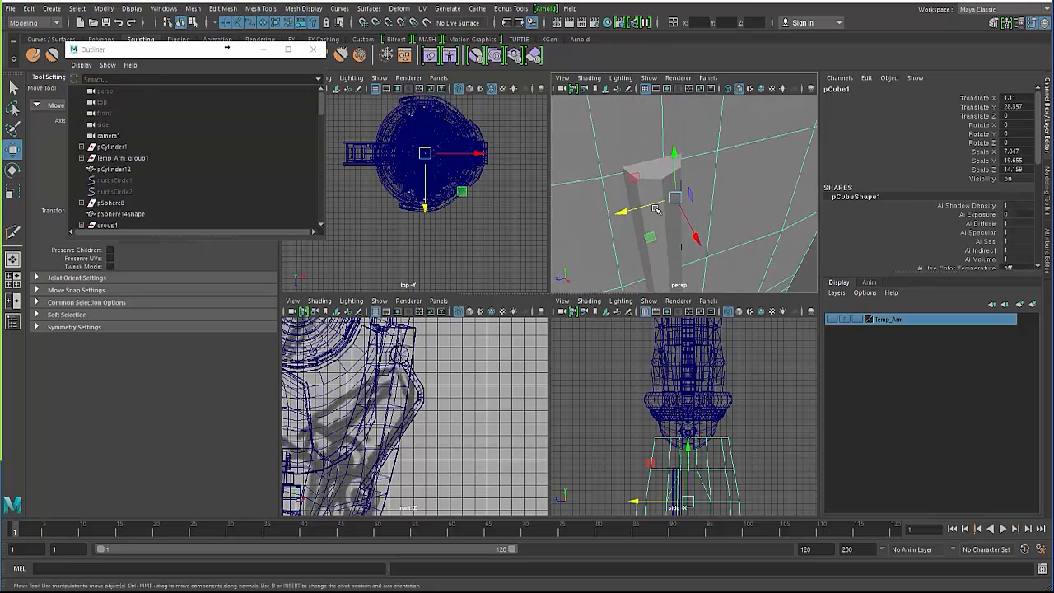
{"action": "left_click", "coordinate": [651, 195]}
{"action": "right_click", "coordinate": [650, 175]}
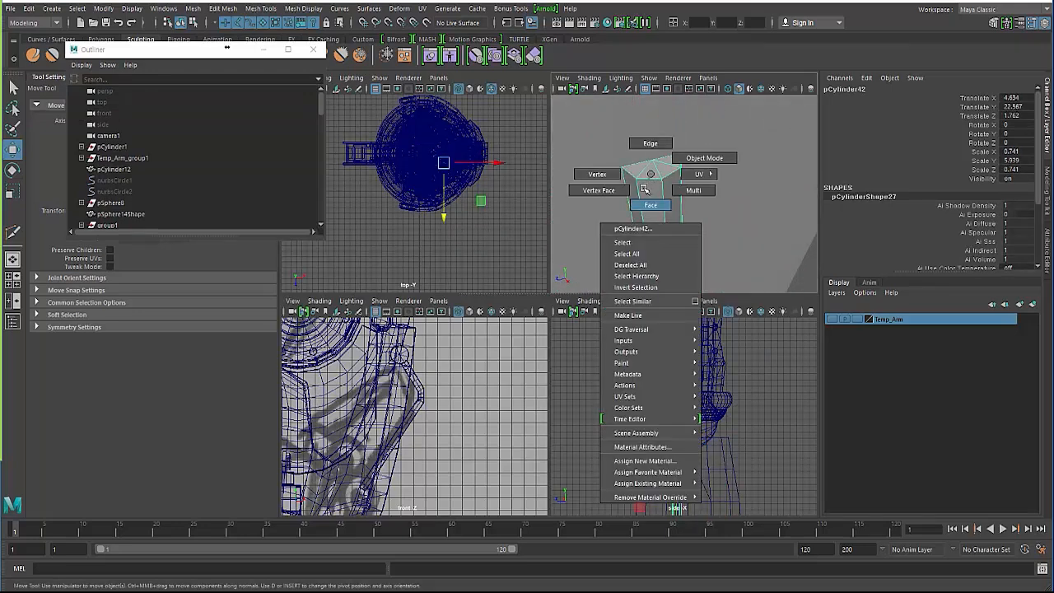
{"action": "right_click_drag", "start_coordinate": [644, 190], "coordinate": [645, 200]}
{"action": "left_click_drag", "start_coordinate": [643, 203], "coordinate": [584, 142], "text": "alt"}
{"action": "middle_click_drag", "start_coordinate": [578, 171], "coordinate": [584, 229], "text": "alt"}
{"action": "left_click_drag", "start_coordinate": [580, 159], "coordinate": [693, 220]}
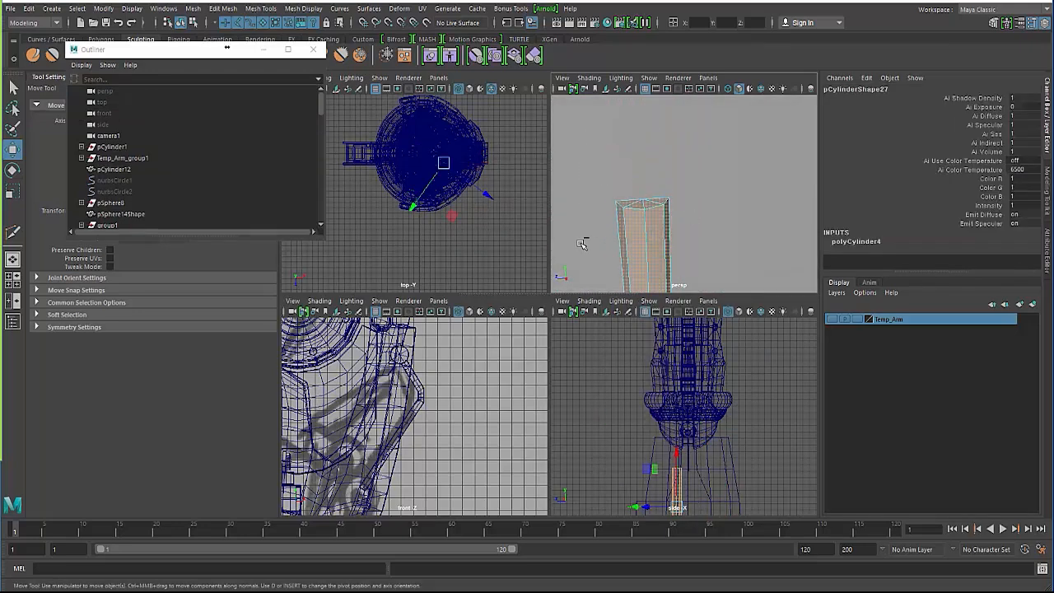
{"action": "left_click_drag", "start_coordinate": [731, 262], "coordinate": [729, 262]}
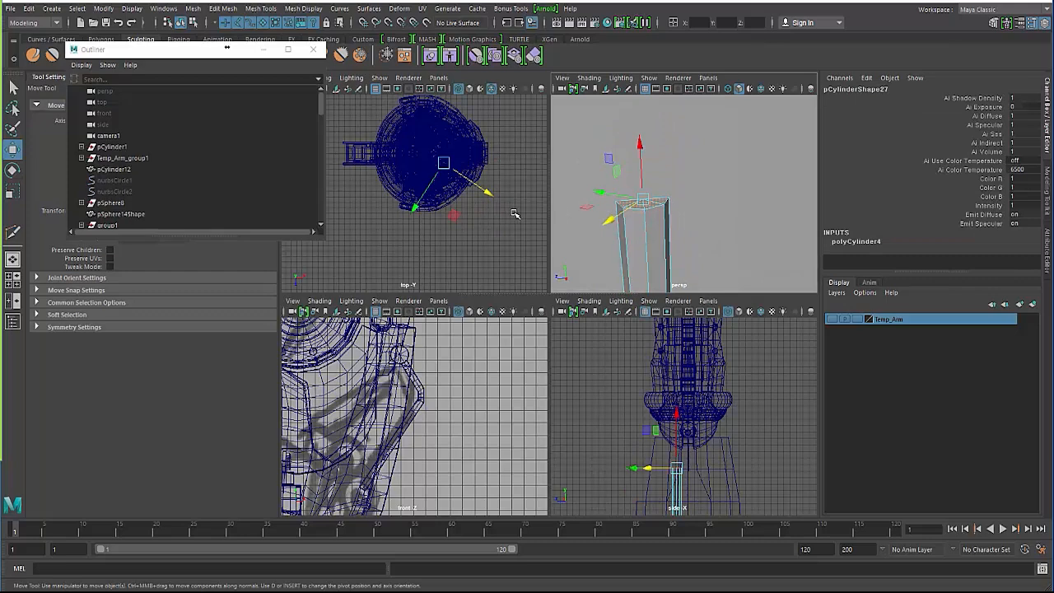
{"action": "key", "text": "4"}
{"action": "left_click", "coordinate": [601, 191]}
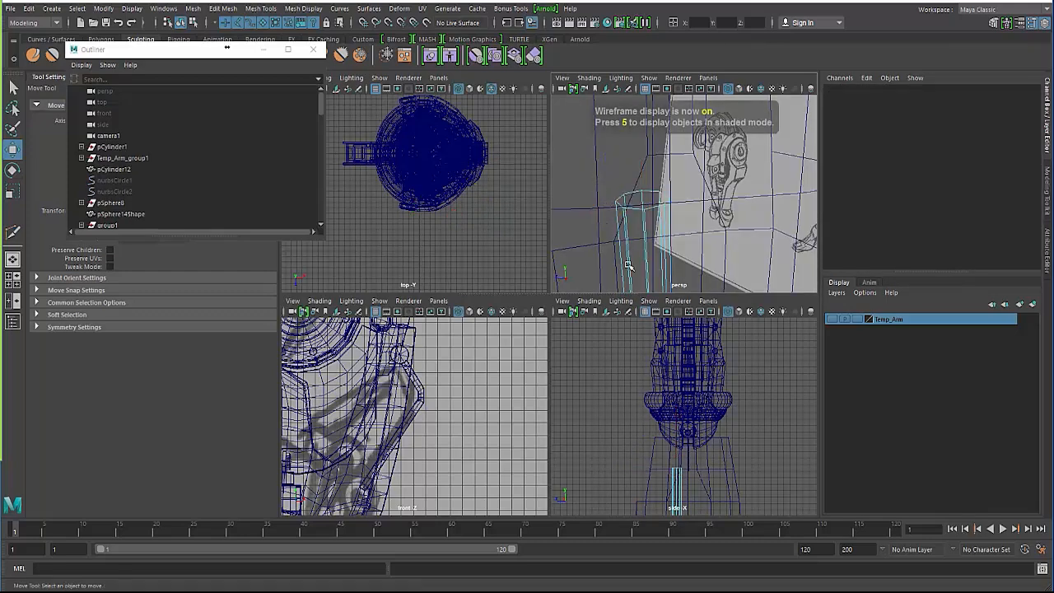
Select the cap faces at the rod's lower end, excluding its side faces, and delete them.
{"action": "middle_click_drag", "start_coordinate": [615, 250], "coordinate": [631, 100], "text": "alt"}
{"action": "middle_click_drag", "start_coordinate": [623, 223], "coordinate": [632, 123], "text": "alt"}
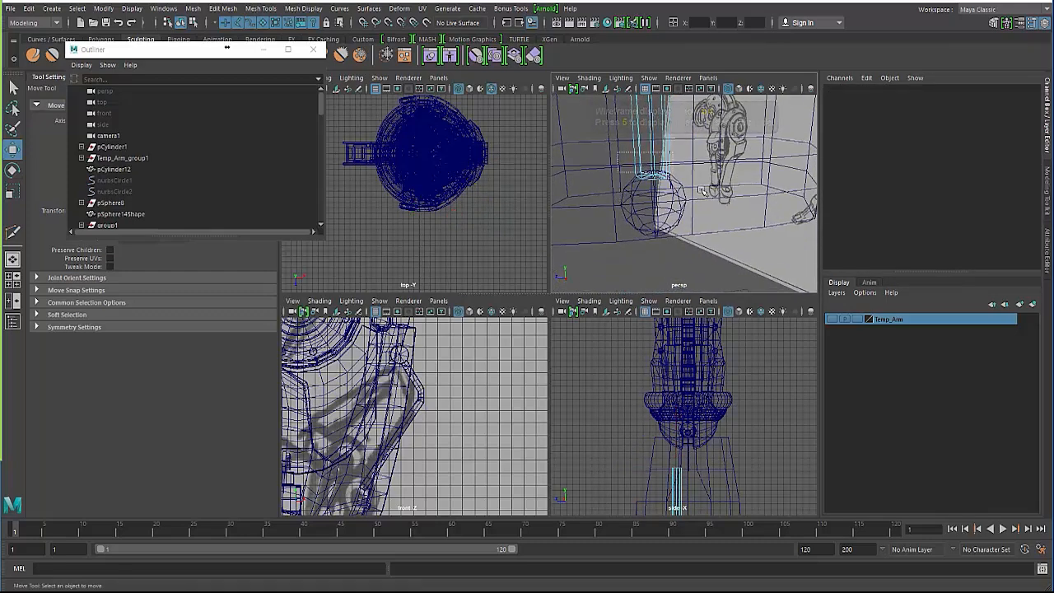
{"action": "double_click", "coordinate": [636, 170]}
{"action": "middle_click_drag", "start_coordinate": [635, 170], "coordinate": [638, 231], "text": "alt"}
{"action": "left_click", "coordinate": [645, 225]}
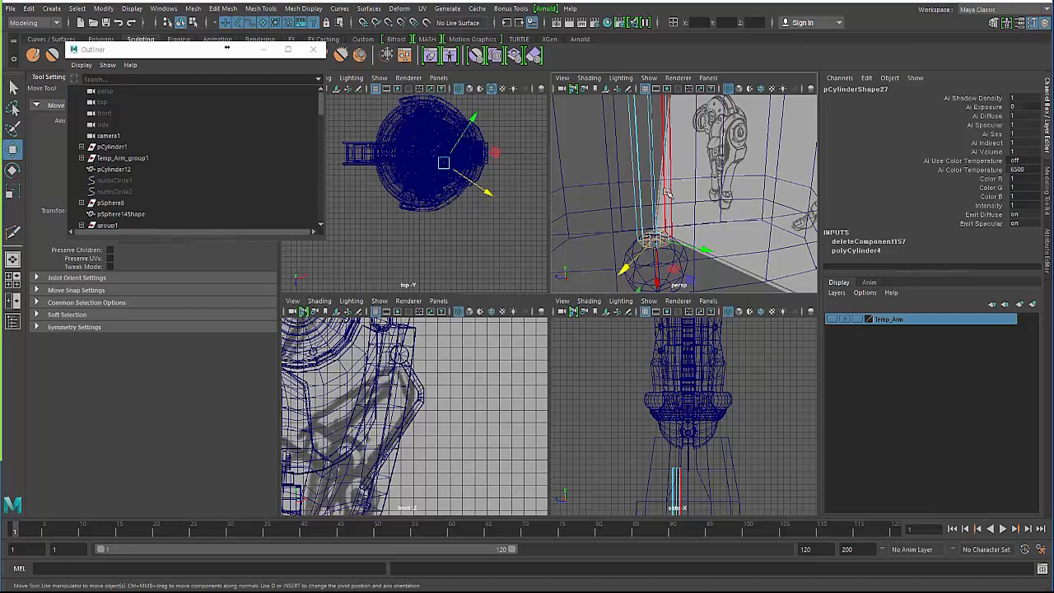
Select only the knuckle sphere's topmost ring of faces beneath the rod and delete them.
{"action": "left_click", "coordinate": [645, 265]}
{"action": "left_click", "coordinate": [644, 265]}
{"action": "left_click_drag", "start_coordinate": [637, 254], "coordinate": [649, 265], "text": "alt"}
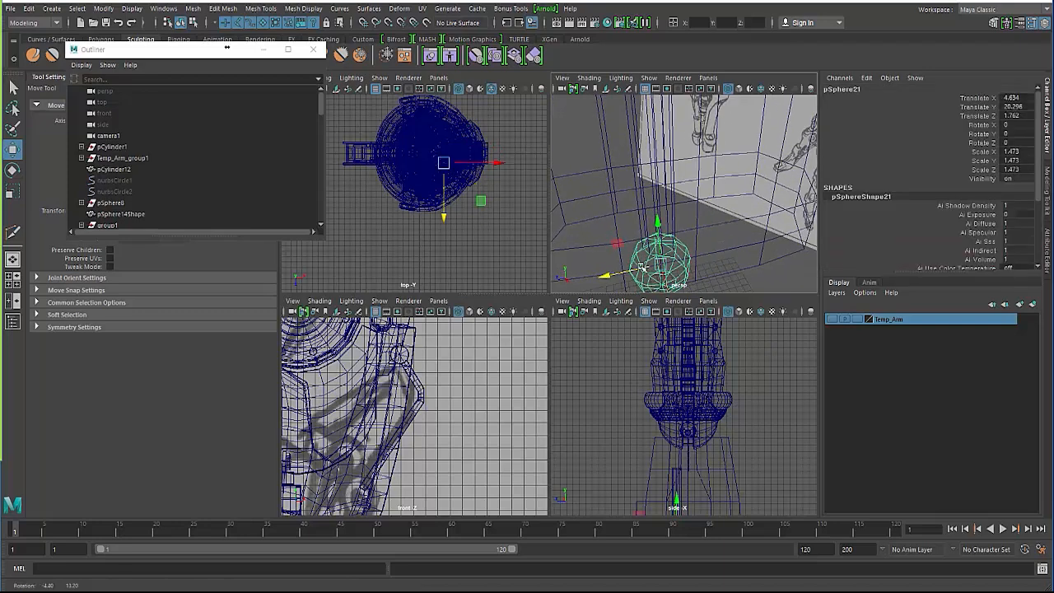
{"action": "scroll", "coordinate": [649, 265], "scroll_direction": "up", "scroll_amount": 5}
{"action": "middle_click_drag", "start_coordinate": [649, 263], "coordinate": [639, 166], "text": "alt"}
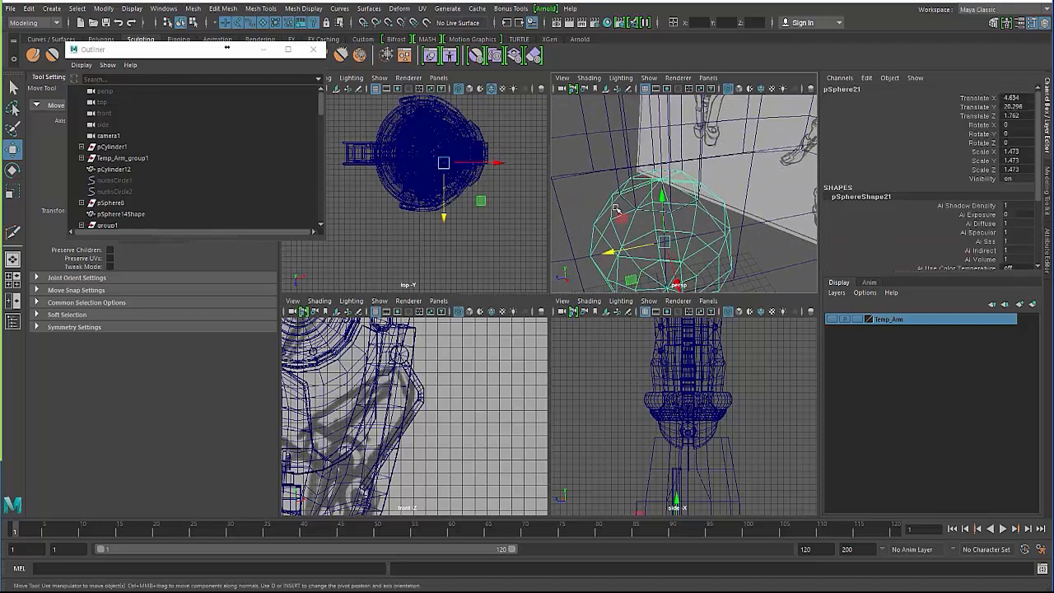
{"action": "right_click", "coordinate": [597, 237]}
{"action": "right_click_drag", "start_coordinate": [596, 212], "coordinate": [599, 183]}
{"action": "left_click_drag", "start_coordinate": [593, 183], "coordinate": [597, 168], "text": "alt"}
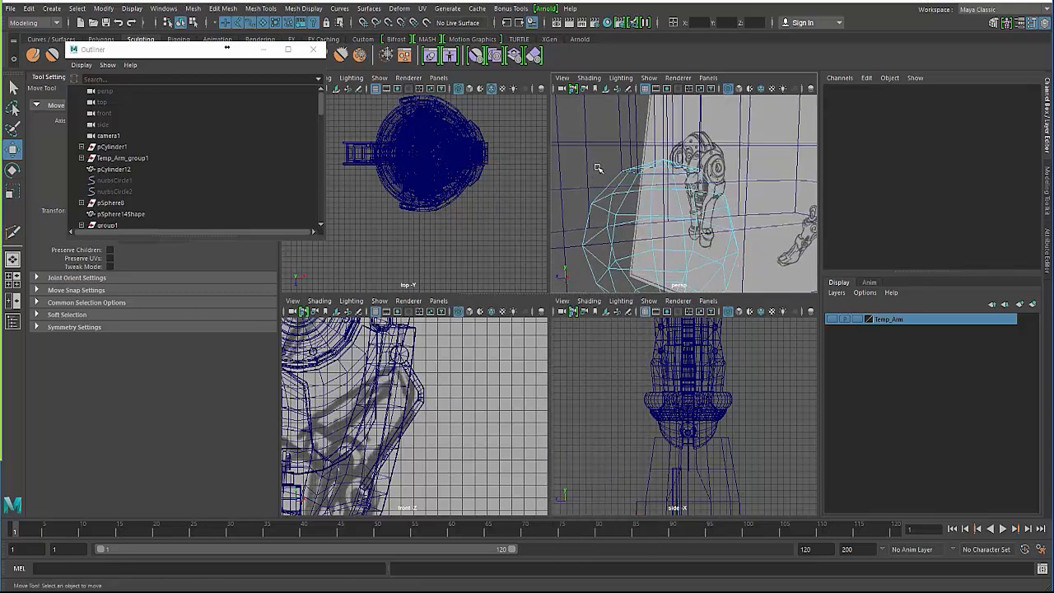
{"action": "left_click_drag", "start_coordinate": [719, 174], "coordinate": [722, 177]}
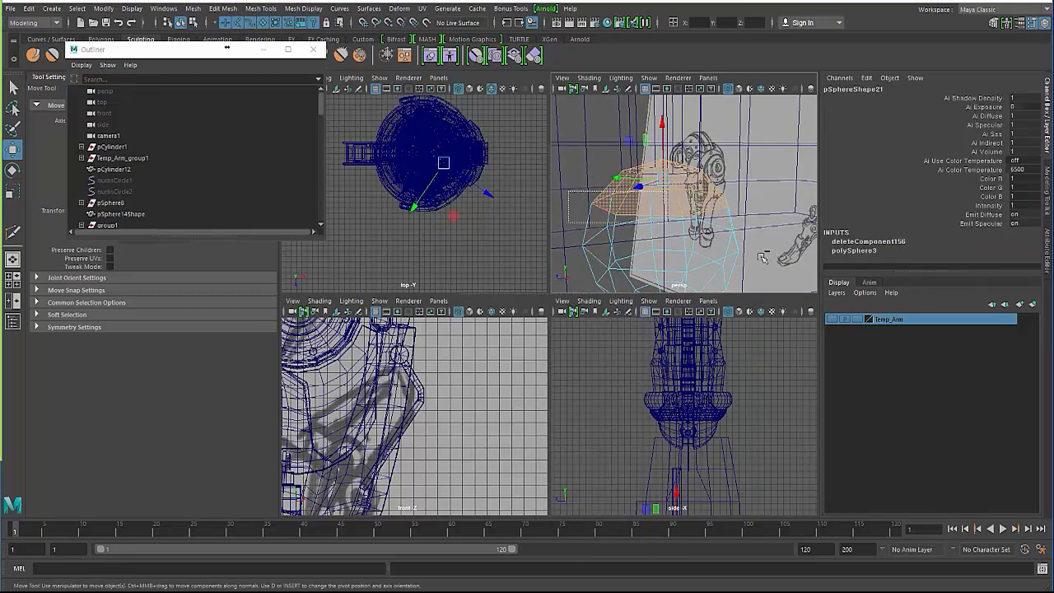
{"action": "left_click_drag", "start_coordinate": [762, 258], "coordinate": [753, 260], "text": "ctrl"}
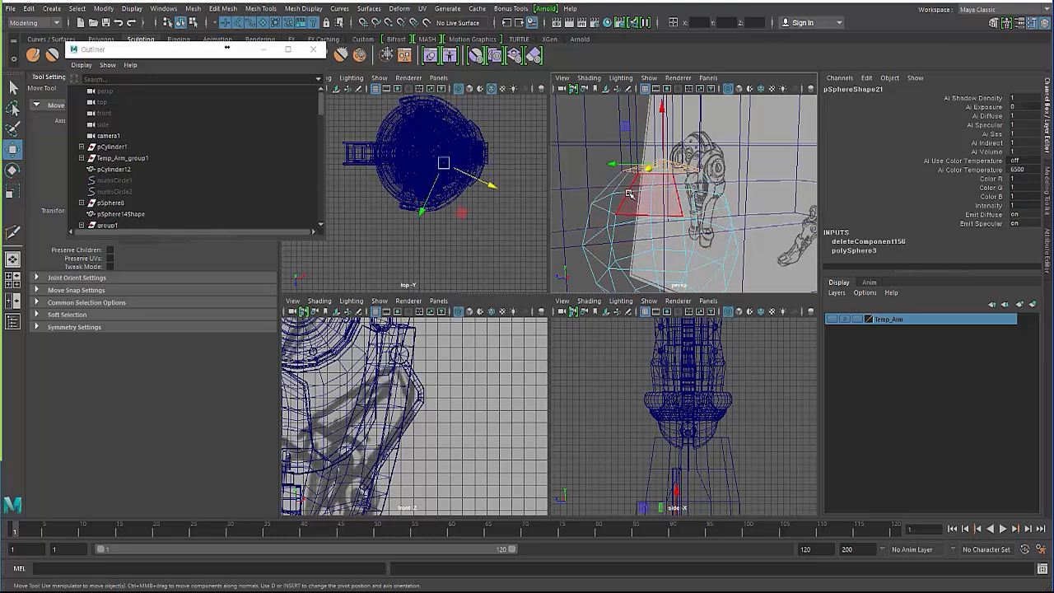
{"action": "left_click", "coordinate": [630, 194]}
Enlarge the perspective view in shaded display and select the rod above the knuckle sphere.
{"action": "left_click_drag", "start_coordinate": [630, 199], "coordinate": [584, 240], "text": "alt"}
{"action": "scroll", "coordinate": [616, 202], "scroll_direction": "up", "scroll_amount": 2}
{"action": "key", "text": "space"}
{"action": "key", "text": "5"}
{"action": "left_click", "coordinate": [589, 291]}
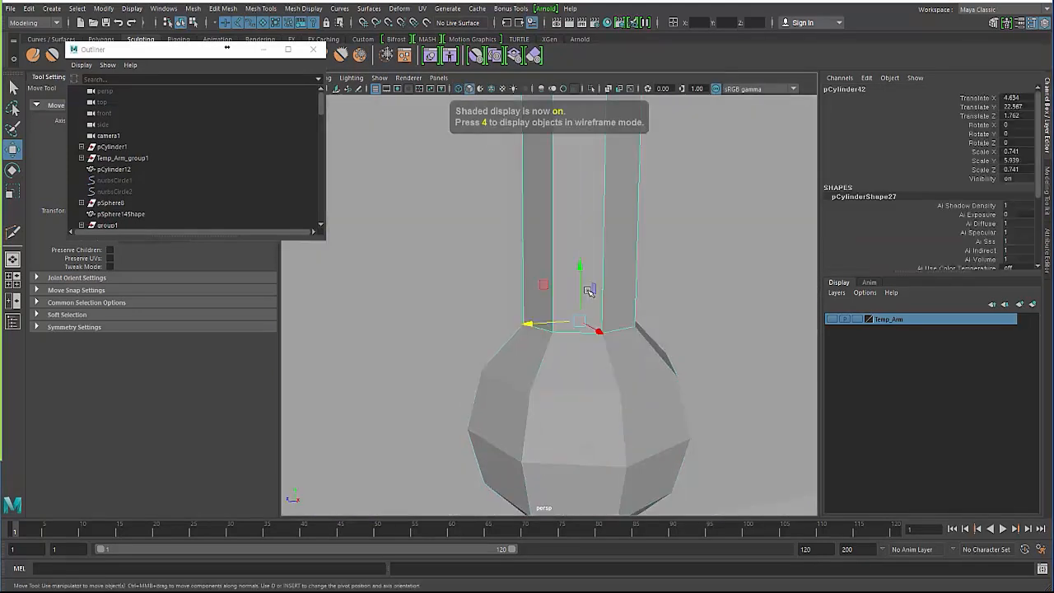
Add the knuckle sphere to the rod selection and combine the two into one mesh.
{"action": "left_click", "coordinate": [565, 357]}
{"action": "left_click", "coordinate": [313, 50]}
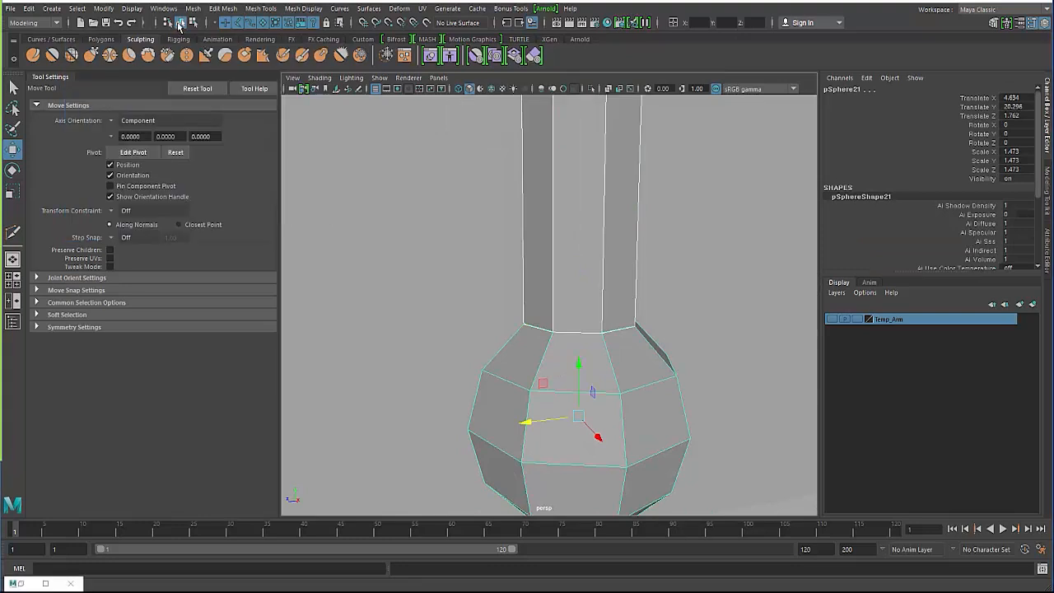
{"action": "scroll", "coordinate": [593, 268], "scroll_direction": "up", "scroll_amount": 5}
{"action": "left_click_drag", "start_coordinate": [506, 247], "coordinate": [588, 288], "text": "alt"}
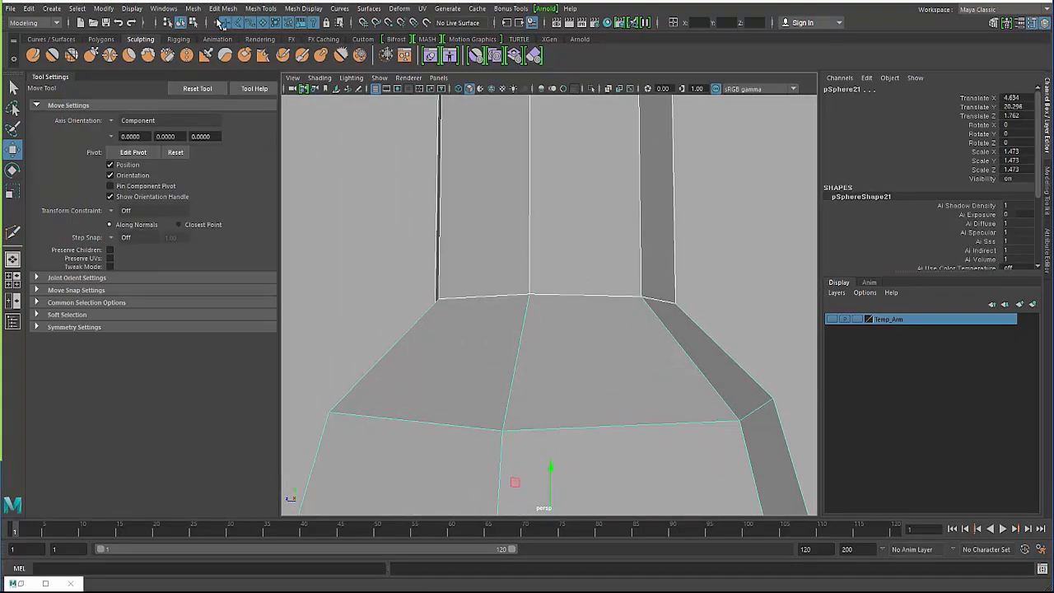
{"action": "left_click", "coordinate": [191, 9]}
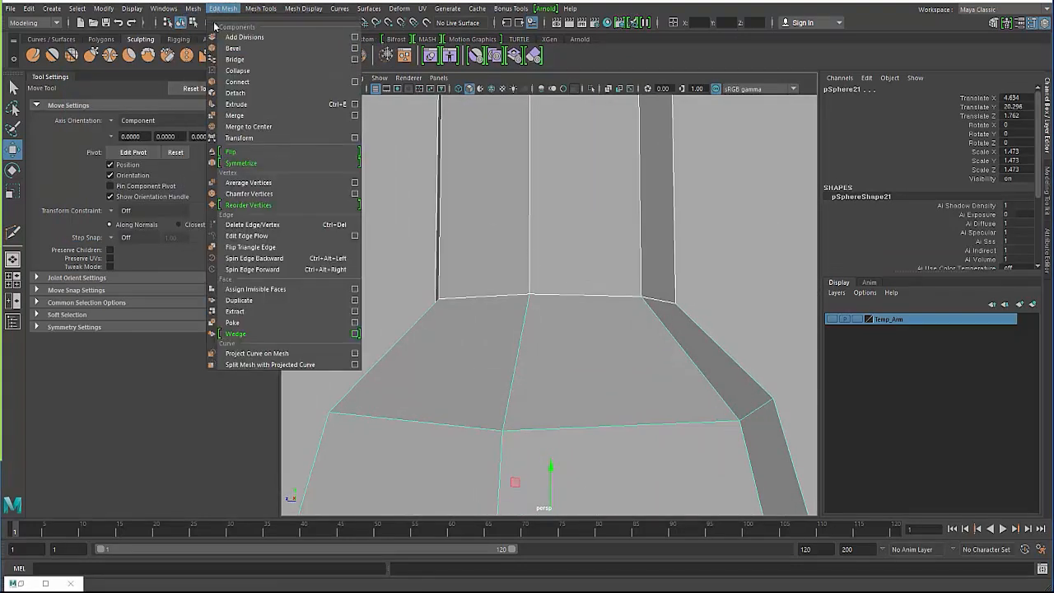
{"action": "left_click", "coordinate": [214, 48]}
Merge the vertices of the combined rod and sphere with a threshold of 0.01.
{"action": "left_click", "coordinate": [222, 9]}
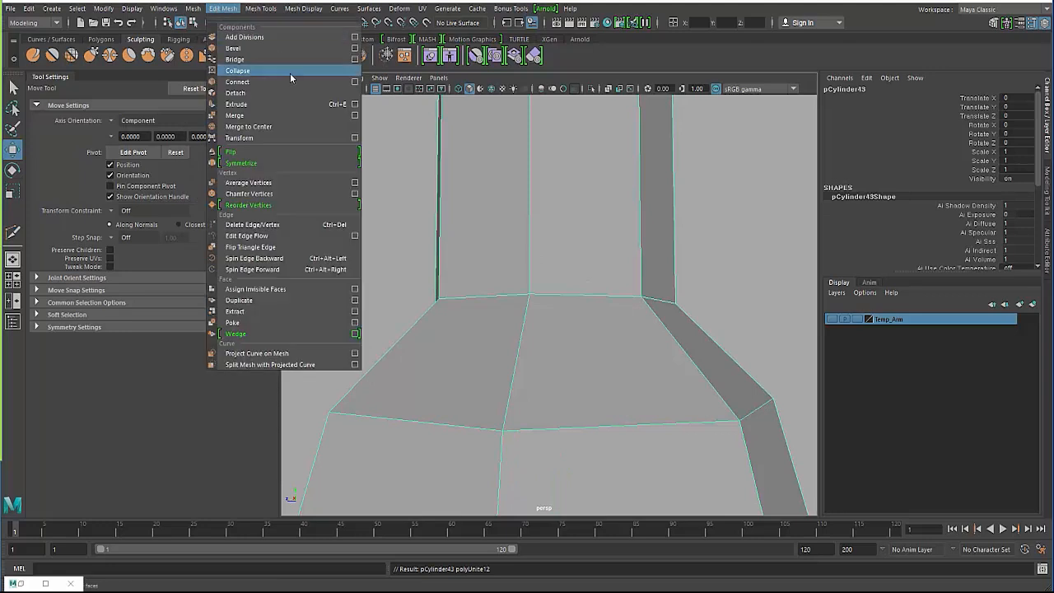
{"action": "left_click", "coordinate": [355, 115]}
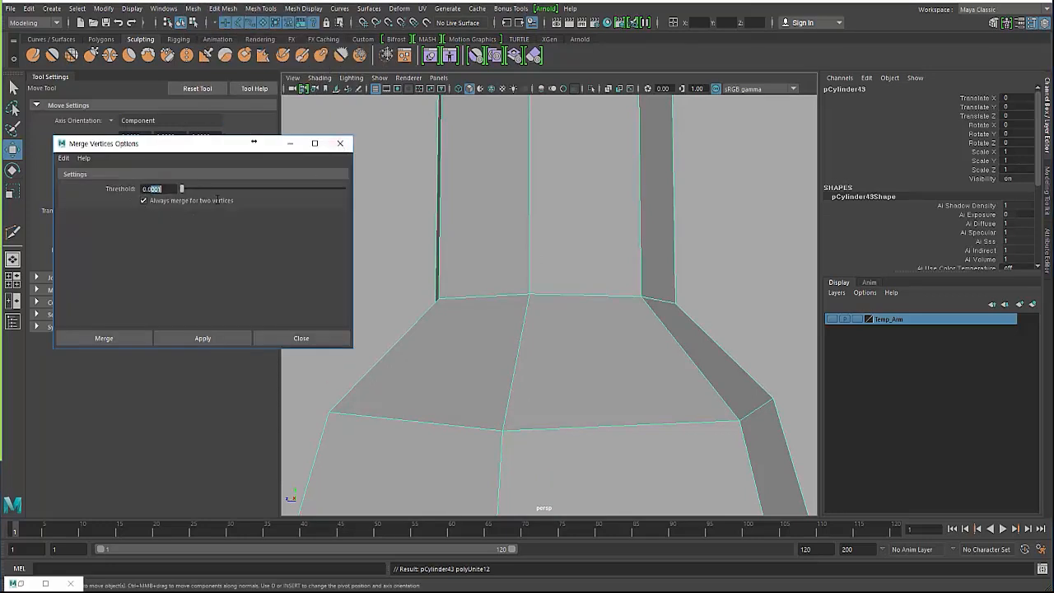
{"action": "left_click", "coordinate": [191, 341]}
{"action": "right_click_drag", "start_coordinate": [489, 312], "coordinate": [435, 284], "text": "alt"}
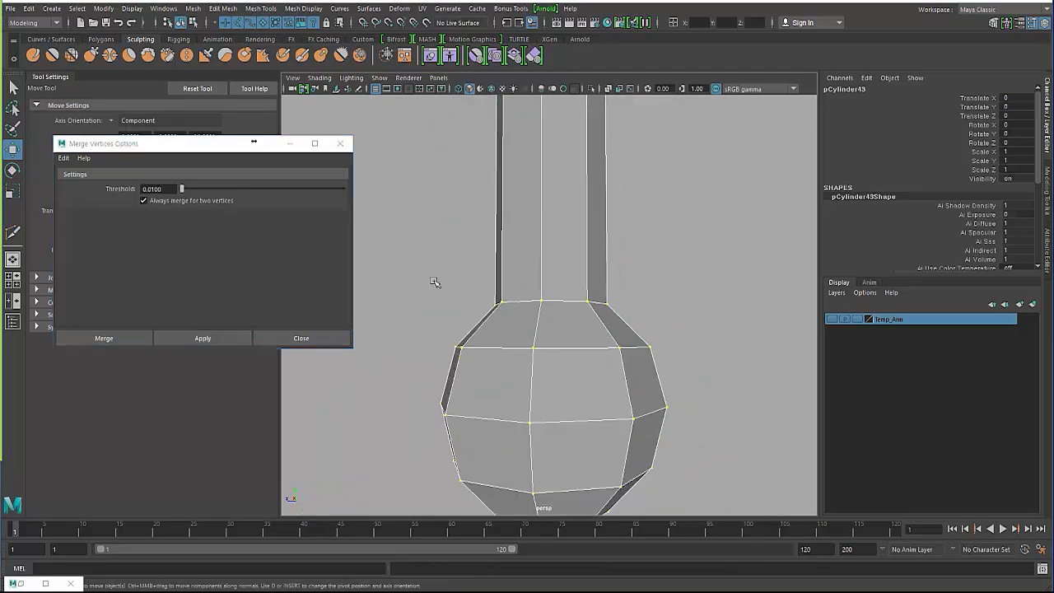
{"action": "left_click", "coordinate": [435, 284]}
Preview the merged rod and sphere smoothed to check the joint, and return to the unsmoothed display.
{"action": "left_click", "coordinate": [486, 344]}
{"action": "key", "text": "3"}
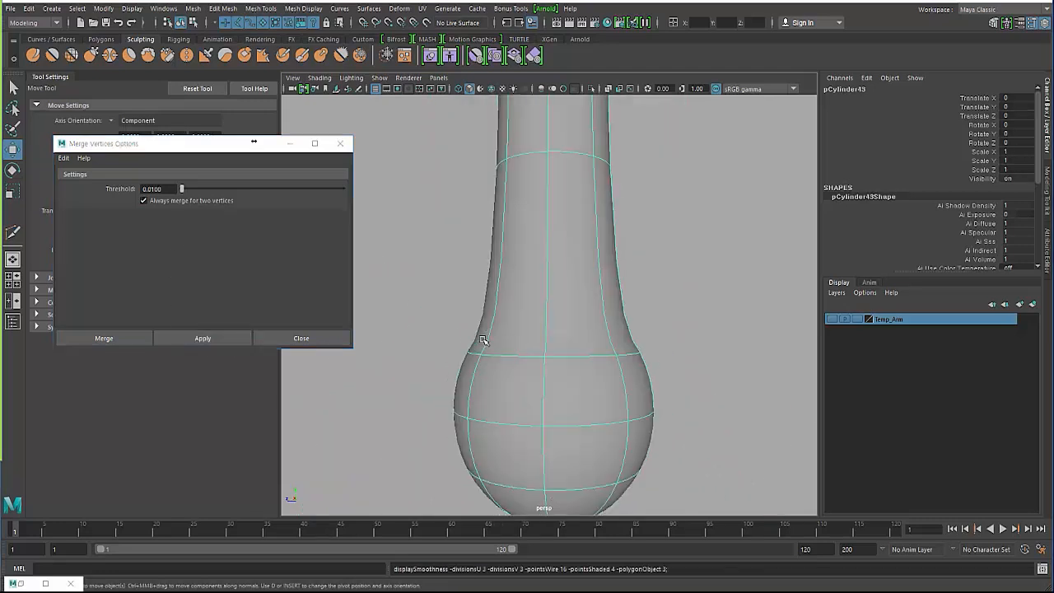
{"action": "key", "text": "1"}
{"action": "right_click_drag", "start_coordinate": [501, 332], "coordinate": [489, 310], "text": "alt"}
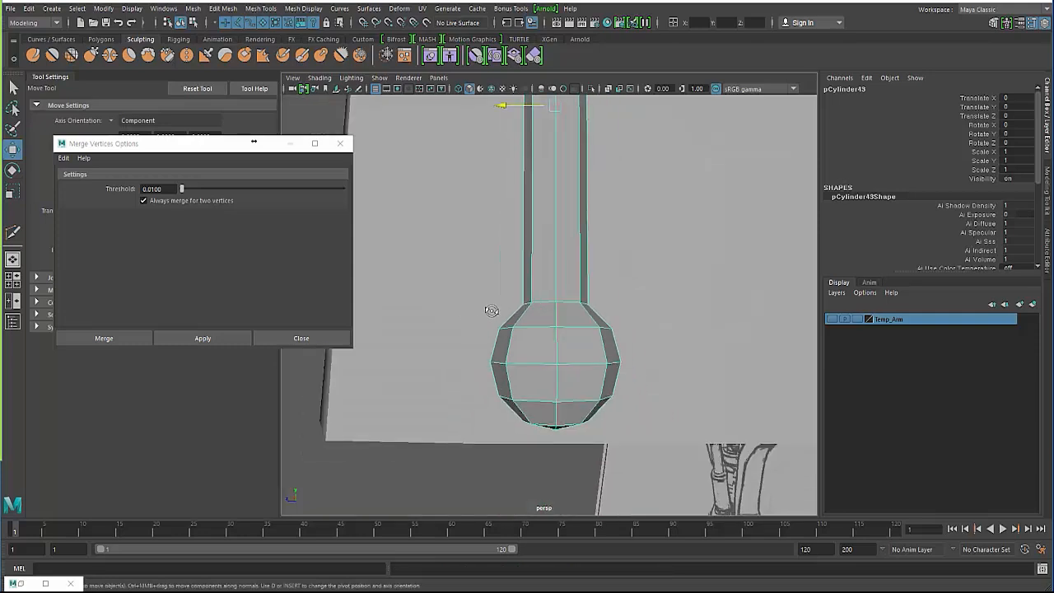
{"action": "mouse_move", "coordinate": [489, 310]}
{"action": "left_mouse_down", "text": "alt"}
{"action": "mouse_move", "coordinate": [557, 299]}
{"action": "mouse_move", "coordinate": [430, 299]}
{"action": "mouse_move", "coordinate": [487, 316]}
{"action": "left_mouse_up", "text": "alt"}
{"action": "right_click_drag", "start_coordinate": [488, 316], "coordinate": [476, 318], "text": "alt"}
{"action": "left_click_drag", "start_coordinate": [476, 318], "coordinate": [488, 241], "text": "alt"}
In the front view, select the faces on the palm-side half of the rod and sphere and delete them.
{"action": "key", "text": "space"}
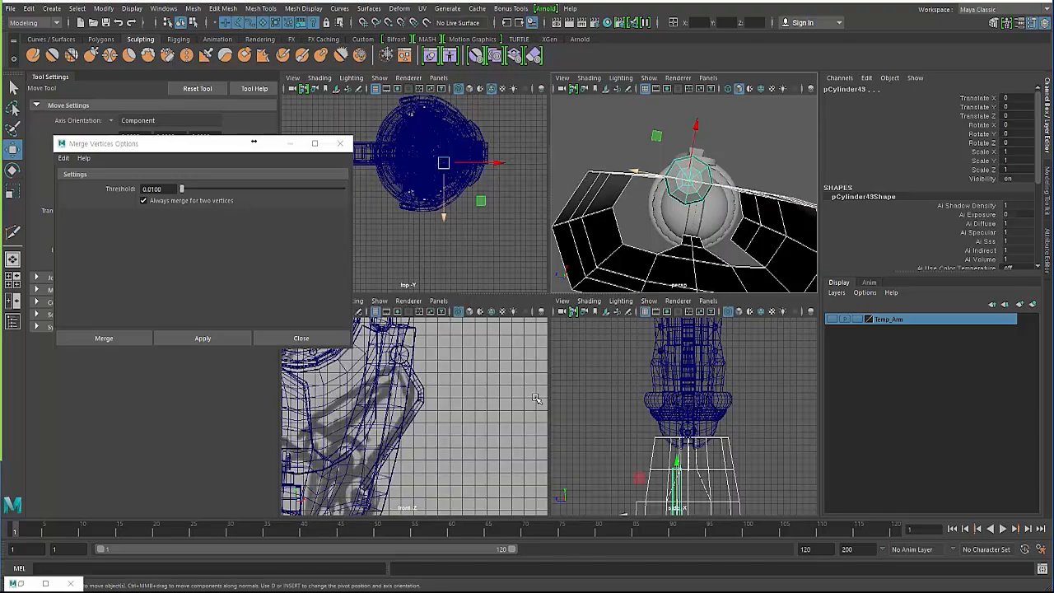
{"action": "key", "text": "space"}
{"action": "middle_click_drag", "start_coordinate": [424, 430], "coordinate": [511, 379], "text": "alt"}
{"action": "scroll", "coordinate": [478, 296], "scroll_direction": "down", "scroll_amount": 4}
{"action": "middle_click_drag", "start_coordinate": [329, 345], "coordinate": [544, 241], "text": "alt"}
{"action": "scroll", "coordinate": [543, 240], "scroll_direction": "down", "scroll_amount": 4}
{"action": "middle_click_drag", "start_coordinate": [573, 458], "coordinate": [512, 252], "text": "alt"}
{"action": "scroll", "coordinate": [513, 252], "scroll_direction": "up", "scroll_amount": 8}
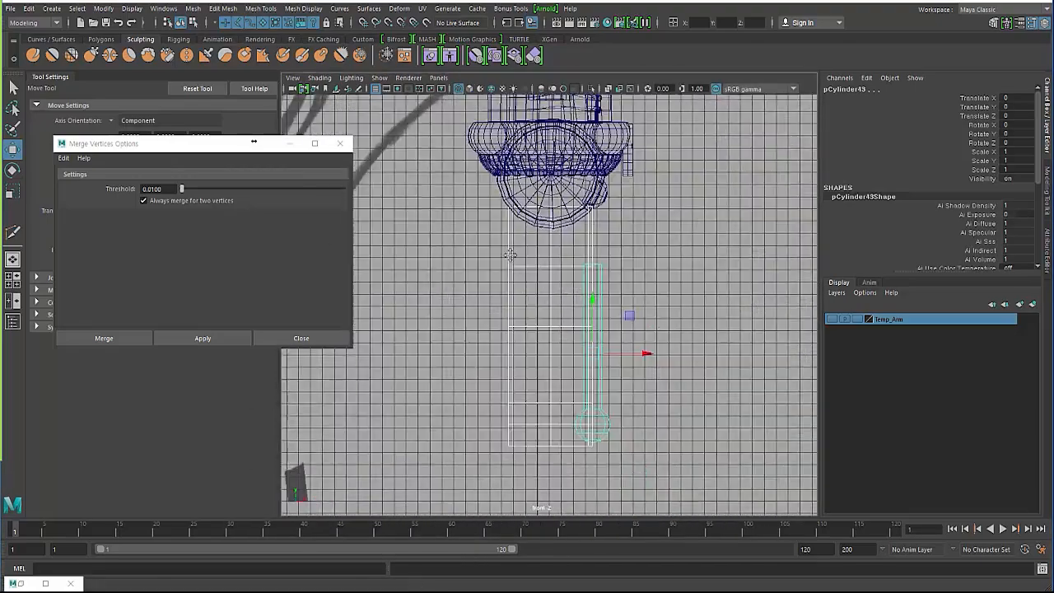
{"action": "middle_click_drag", "start_coordinate": [610, 498], "coordinate": [546, 364], "text": "alt"}
{"action": "left_click", "coordinate": [540, 345]}
{"action": "right_click_drag", "start_coordinate": [532, 258], "coordinate": [532, 290]}
{"action": "middle_click_drag", "start_coordinate": [434, 272], "coordinate": [453, 339], "text": "alt"}
{"action": "scroll", "coordinate": [461, 288], "scroll_direction": "down", "scroll_amount": 2}
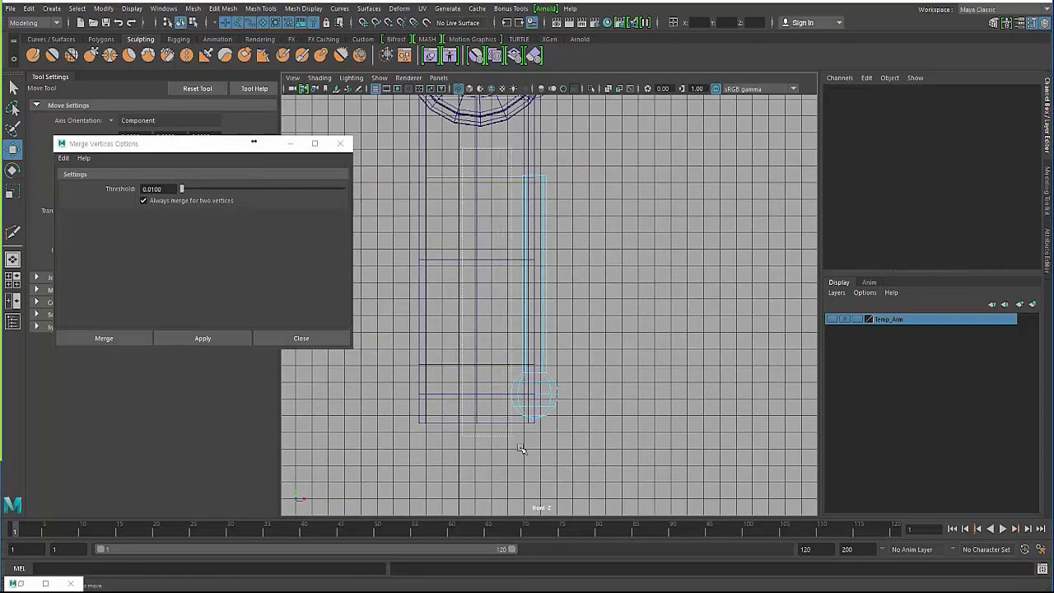
{"action": "left_click_drag", "start_coordinate": [528, 461], "coordinate": [527, 459]}
{"action": "key", "text": "Delete"}
In the perspective view, select the open border edges running down one side of the halved rod and sphere.
{"action": "key", "text": "space"}
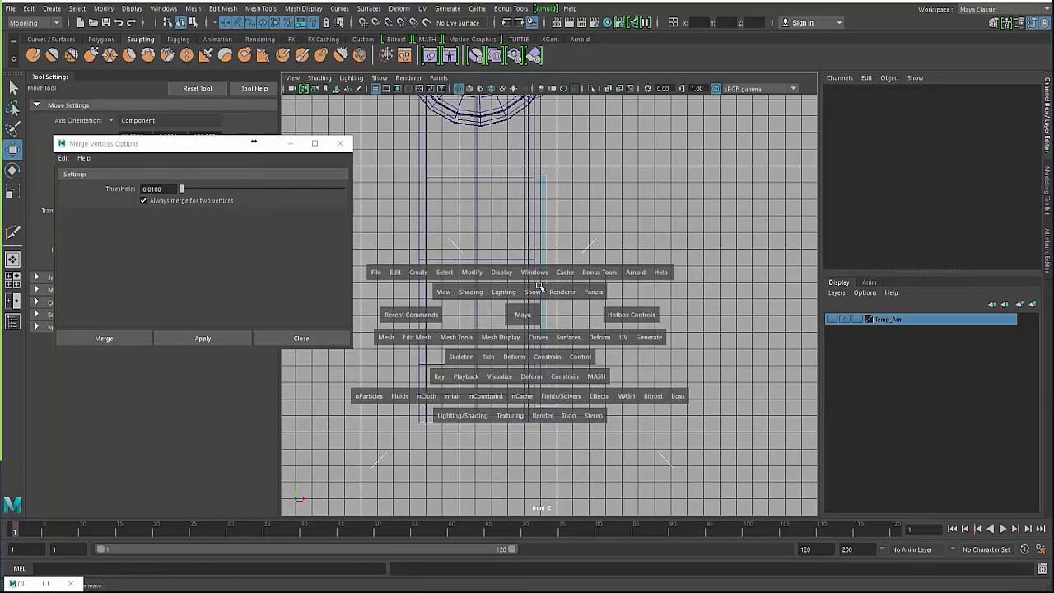
{"action": "key", "text": "space"}
{"action": "scroll", "coordinate": [531, 261], "scroll_direction": "up", "scroll_amount": 6}
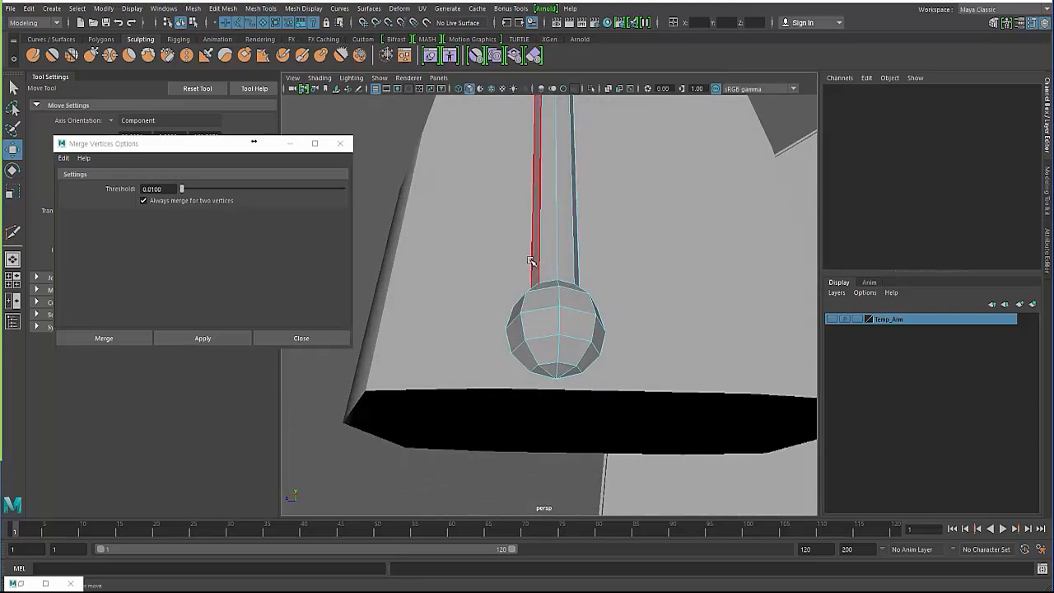
{"action": "left_click", "coordinate": [530, 262]}
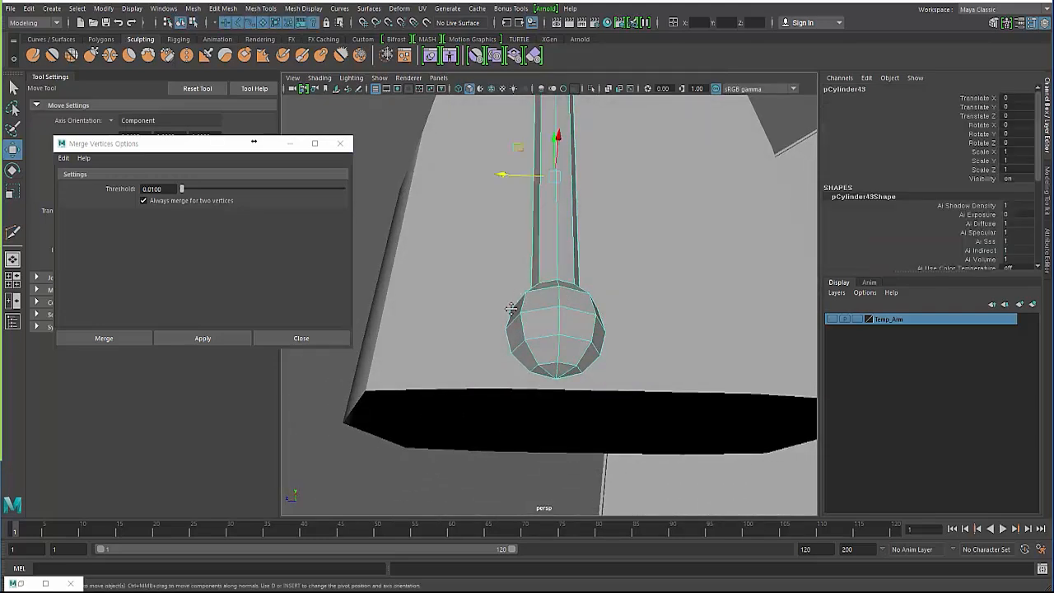
{"action": "scroll", "coordinate": [510, 309], "scroll_direction": "up", "scroll_amount": 3}
{"action": "right_click", "coordinate": [520, 257]}
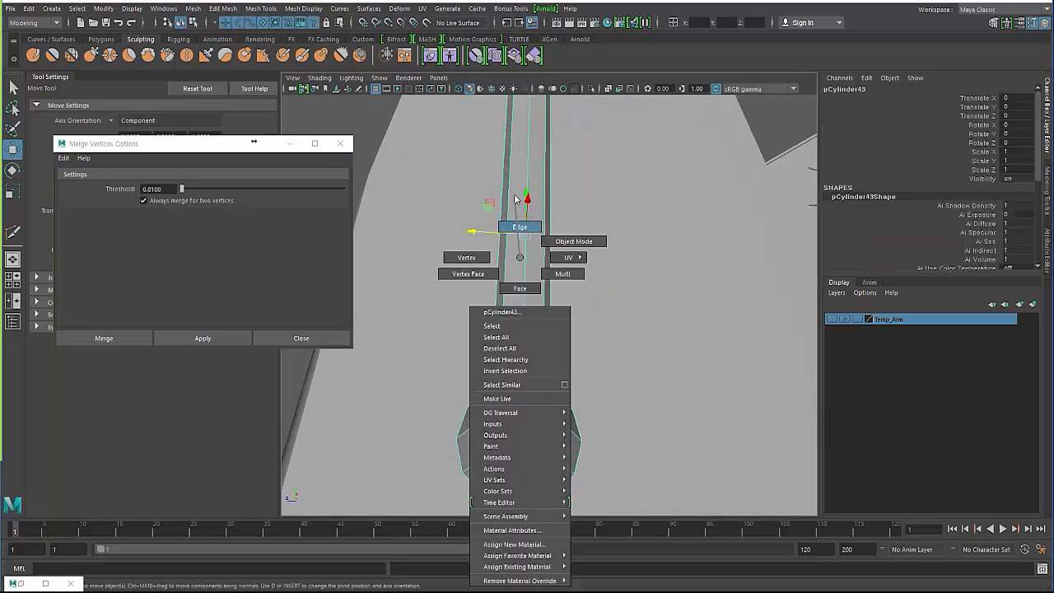
{"action": "right_click_drag", "start_coordinate": [515, 199], "coordinate": [514, 198]}
{"action": "left_click_drag", "start_coordinate": [517, 201], "coordinate": [449, 252], "text": "alt"}
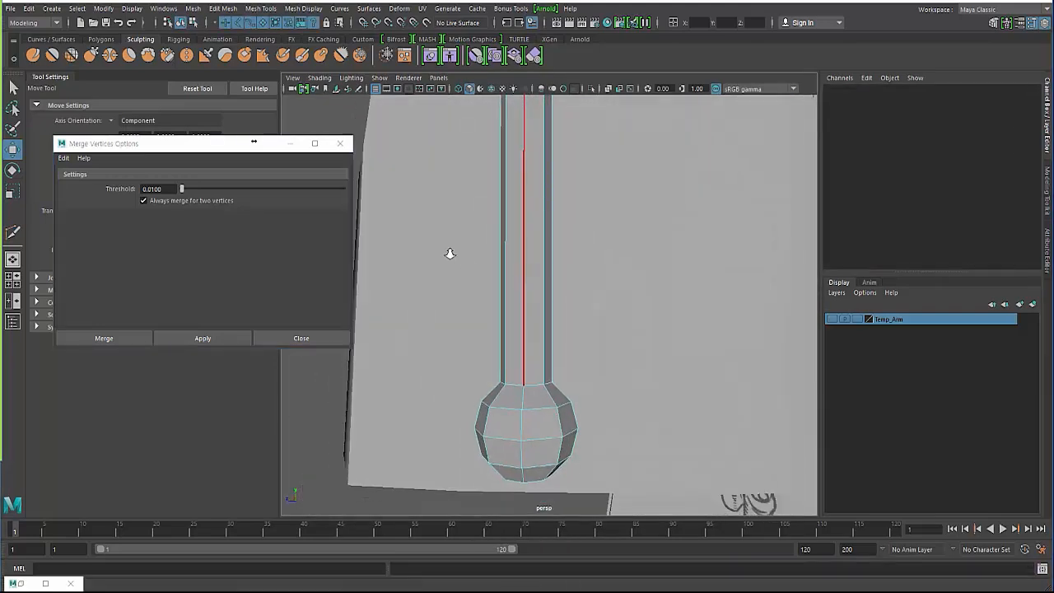
{"action": "scroll", "coordinate": [566, 221], "scroll_direction": "down", "scroll_amount": 3}
{"action": "left_click", "coordinate": [558, 220]}
{"action": "left_click_drag", "start_coordinate": [558, 238], "coordinate": [579, 341], "text": "alt"}
{"action": "scroll", "coordinate": [522, 301], "scroll_direction": "down", "scroll_amount": 3}
{"action": "scroll", "coordinate": [571, 293], "scroll_direction": "up", "scroll_amount": 4}
{"action": "scroll", "coordinate": [551, 329], "scroll_direction": "up", "scroll_amount": 2}
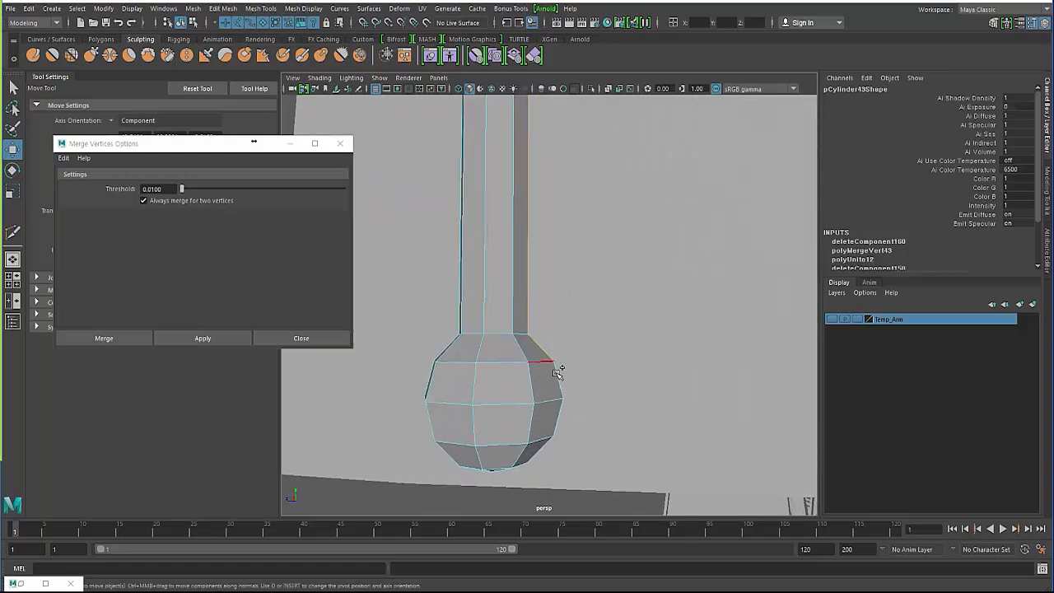
Extrude the selected border edges sideways by about 1 unit, away from the rod, in wireframe display.
{"action": "mouse_move", "coordinate": [457, 424]}
{"action": "left_mouse_down", "text": "alt"}
{"action": "mouse_move", "coordinate": [527, 267]}
{"action": "mouse_move", "coordinate": [526, 362]}
{"action": "left_mouse_up", "text": "alt"}
{"action": "scroll", "coordinate": [550, 371], "scroll_direction": "up", "scroll_amount": 2}
{"action": "scroll", "coordinate": [437, 278], "scroll_direction": "down", "scroll_amount": 4}
{"action": "key", "text": "4"}
{"action": "left_click_drag", "start_coordinate": [445, 278], "coordinate": [569, 216], "text": "alt"}
{"action": "right_click", "coordinate": [524, 236], "text": "shift"}
{"action": "left_click", "coordinate": [521, 266]}
{"action": "left_click_drag", "start_coordinate": [602, 159], "coordinate": [524, 233], "text": "alt"}
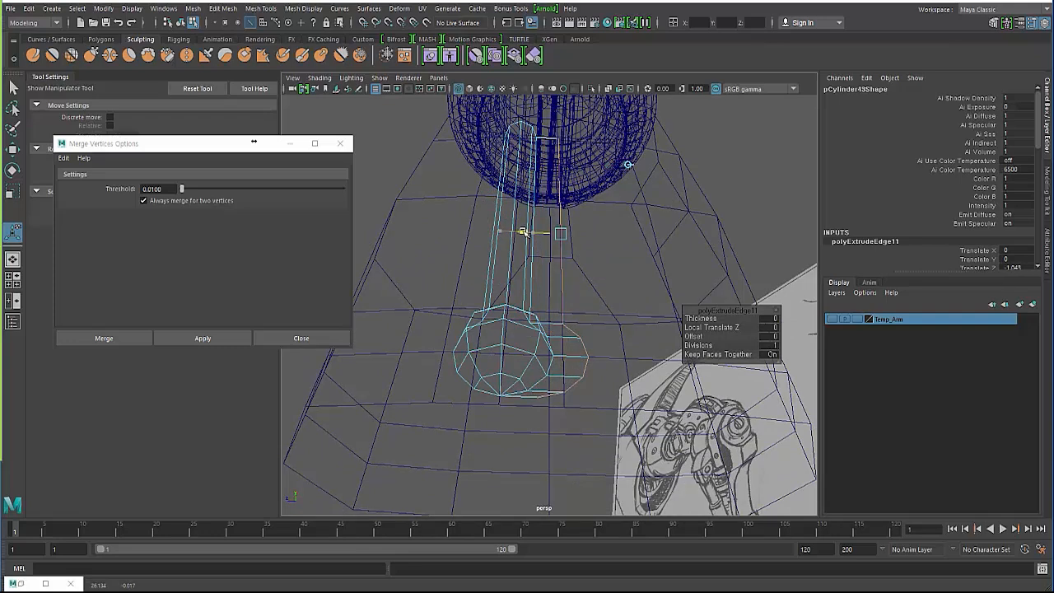
{"action": "left_click_drag", "start_coordinate": [523, 234], "coordinate": [493, 372]}
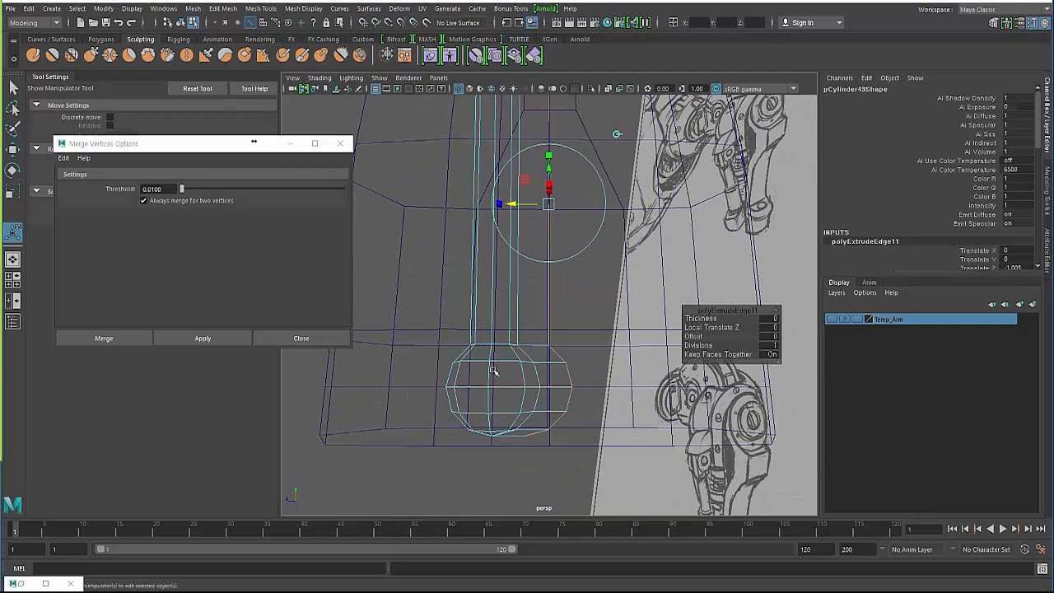
Scale the outer edges of the extrusion along their sideways axis until they form a straight vertical line.
{"action": "right_click_drag", "start_coordinate": [493, 371], "coordinate": [553, 311], "text": "alt"}
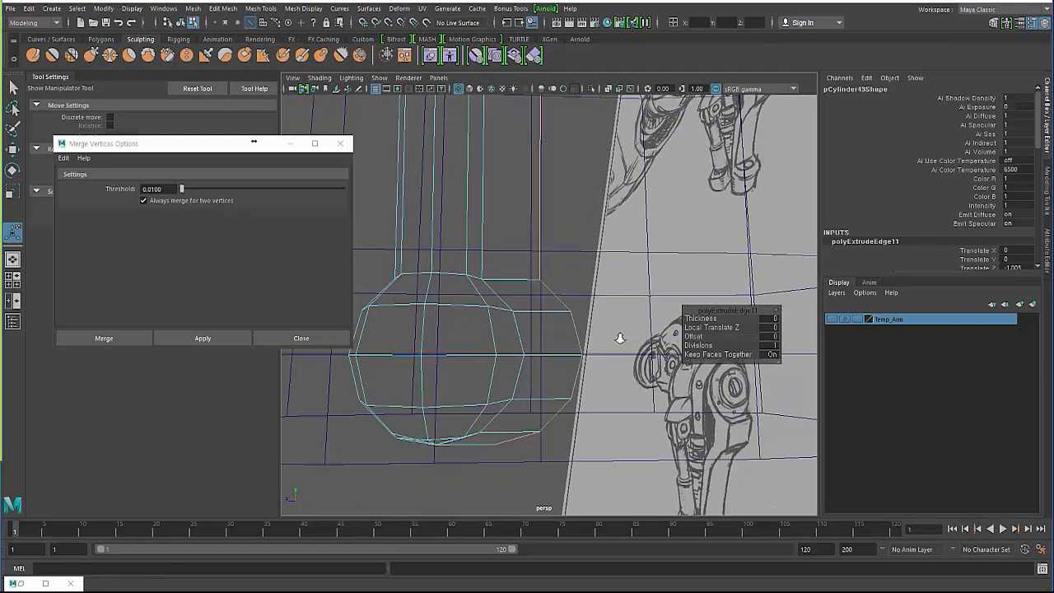
{"action": "left_click", "coordinate": [558, 302]}
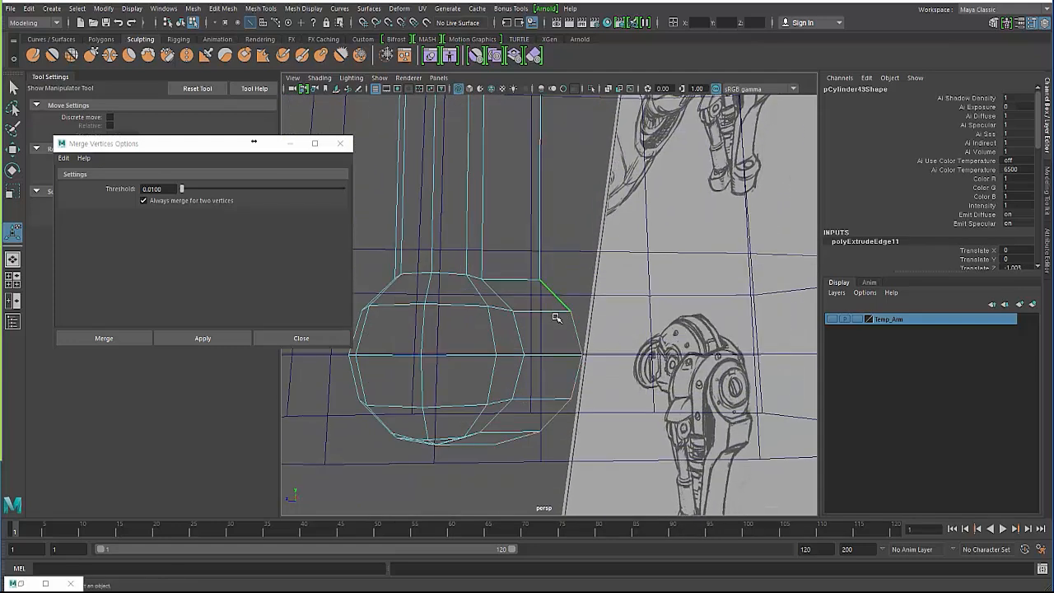
{"action": "left_click", "coordinate": [523, 432]}
{"action": "key", "text": "r"}
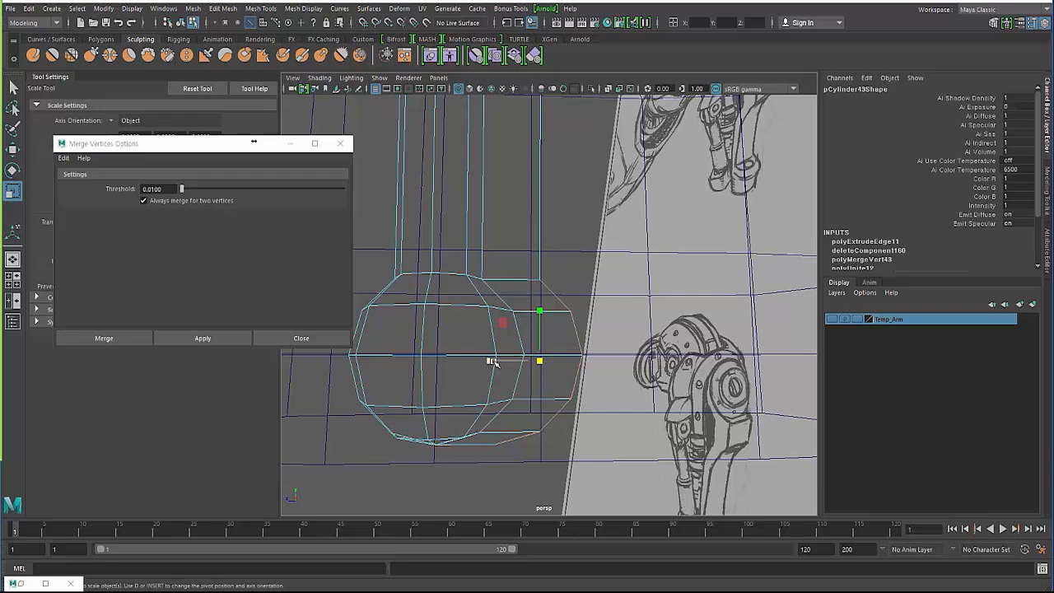
{"action": "left_click_drag", "start_coordinate": [491, 360], "coordinate": [540, 363]}
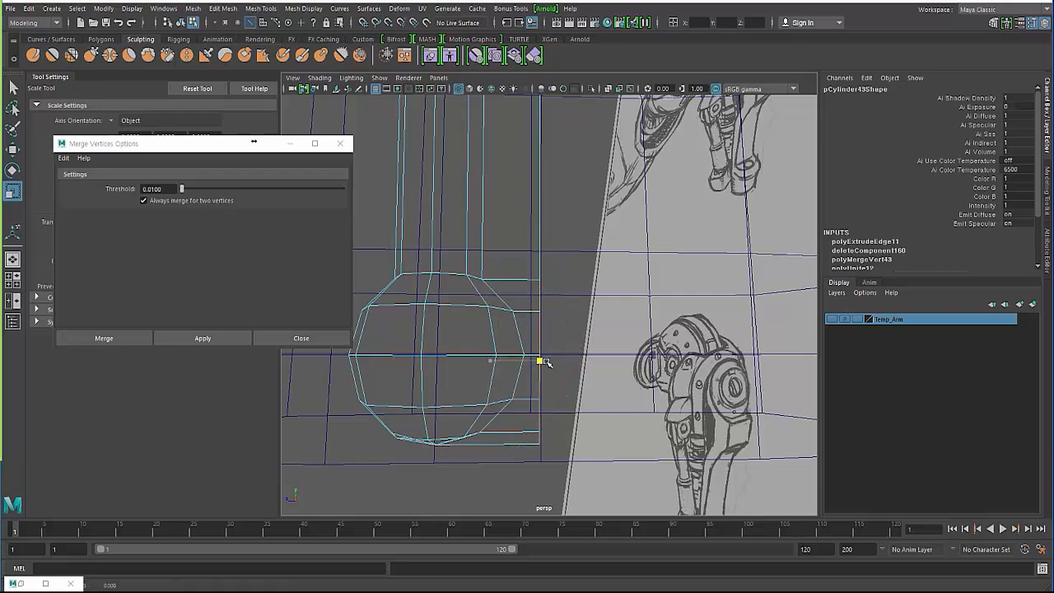
Deselect the edges and examine the extruded strip beside the rod and sphere from several angles in shaded display.
{"action": "mouse_move", "coordinate": [485, 394]}
{"action": "left_mouse_down", "text": "alt"}
{"action": "mouse_move", "coordinate": [447, 382]}
{"action": "mouse_move", "coordinate": [418, 424]}
{"action": "mouse_move", "coordinate": [463, 423]}
{"action": "mouse_move", "coordinate": [464, 360]}
{"action": "mouse_move", "coordinate": [535, 360]}
{"action": "mouse_move", "coordinate": [560, 419]}
{"action": "left_mouse_up", "text": "alt"}
{"action": "key", "text": "5"}
{"action": "scroll", "coordinate": [419, 385], "scroll_direction": "down", "scroll_amount": 3}
{"action": "scroll", "coordinate": [418, 425], "scroll_direction": "down", "scroll_amount": 2}
{"action": "left_click", "coordinate": [446, 432]}
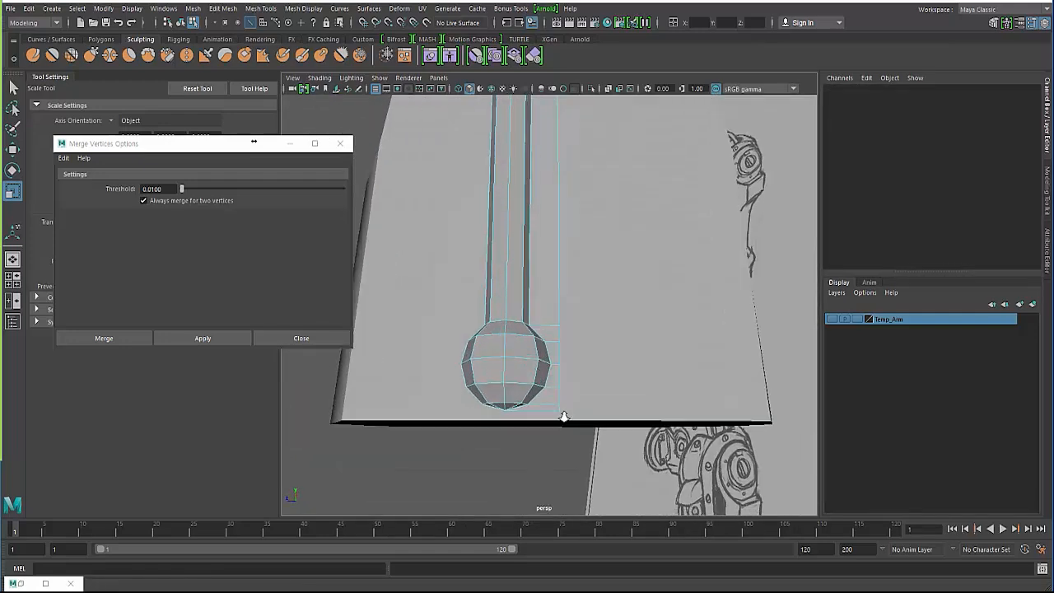
{"action": "scroll", "coordinate": [623, 361], "scroll_direction": "up", "scroll_amount": 3}
{"action": "scroll", "coordinate": [624, 361], "scroll_direction": "up", "scroll_amount": 5}
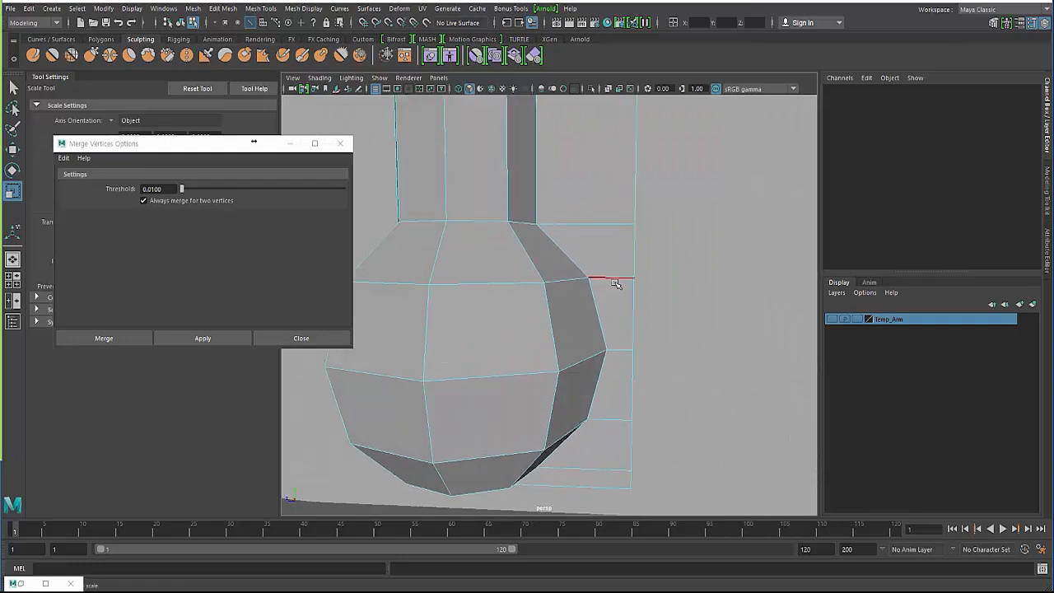
{"action": "left_click_drag", "start_coordinate": [548, 305], "coordinate": [557, 431], "text": "alt"}
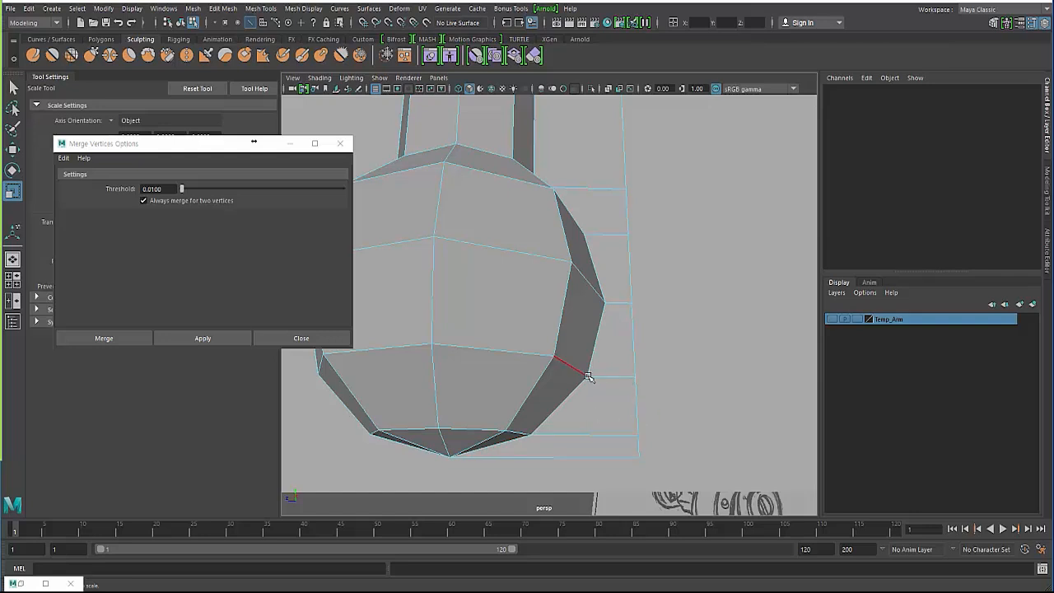
{"action": "right_click_drag", "start_coordinate": [566, 396], "coordinate": [485, 336], "text": "alt"}
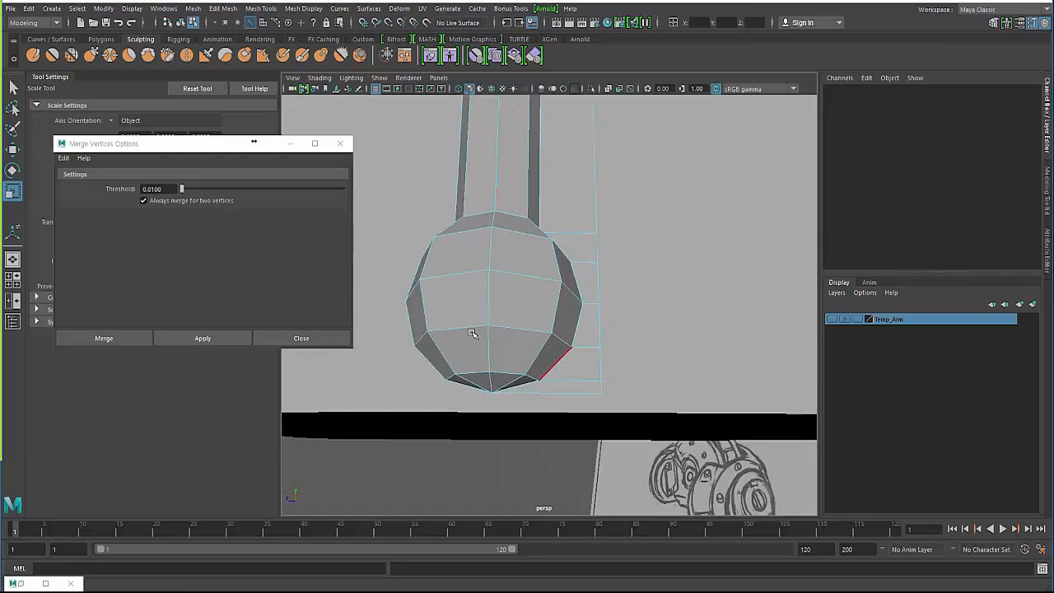
{"action": "middle_click_drag", "start_coordinate": [494, 344], "coordinate": [512, 400], "text": "alt"}
{"action": "left_click_drag", "start_coordinate": [512, 400], "coordinate": [494, 378], "text": "alt"}
{"action": "right_click_drag", "start_coordinate": [494, 378], "coordinate": [458, 386], "text": "alt"}
{"action": "middle_click_drag", "start_coordinate": [459, 386], "coordinate": [456, 395], "text": "alt"}
{"action": "right_click_drag", "start_coordinate": [525, 326], "coordinate": [492, 374], "text": "alt"}
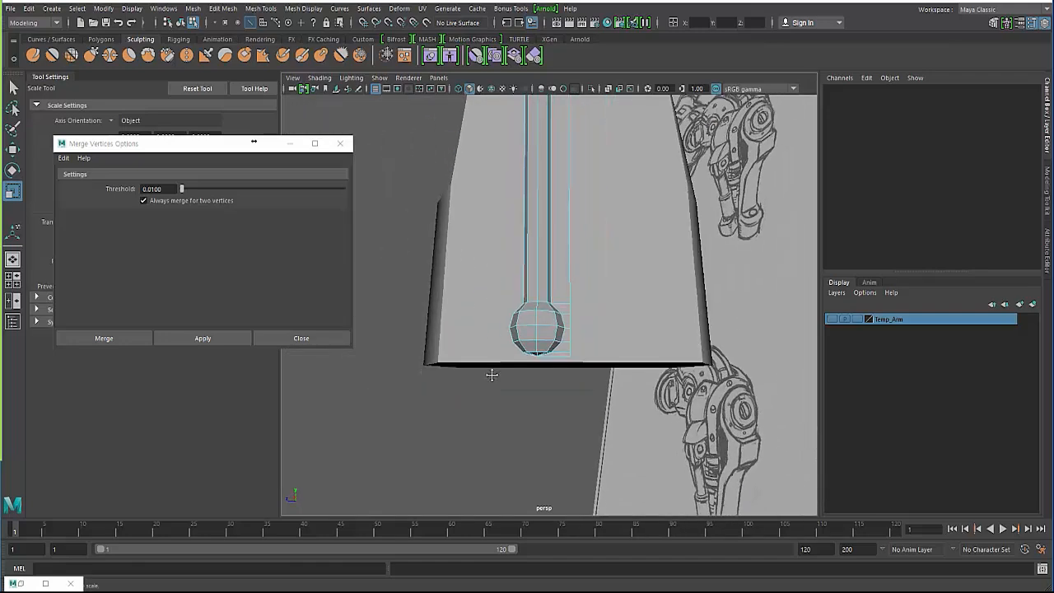
{"action": "middle_click_drag", "start_coordinate": [492, 374], "coordinate": [482, 445], "text": "alt"}
{"action": "left_click_drag", "start_coordinate": [503, 203], "coordinate": [496, 195], "text": "alt"}
In the side view, select the faces on the half of the rod and sphere opposite the extruded strip and delete them.
{"action": "key", "text": "space"}
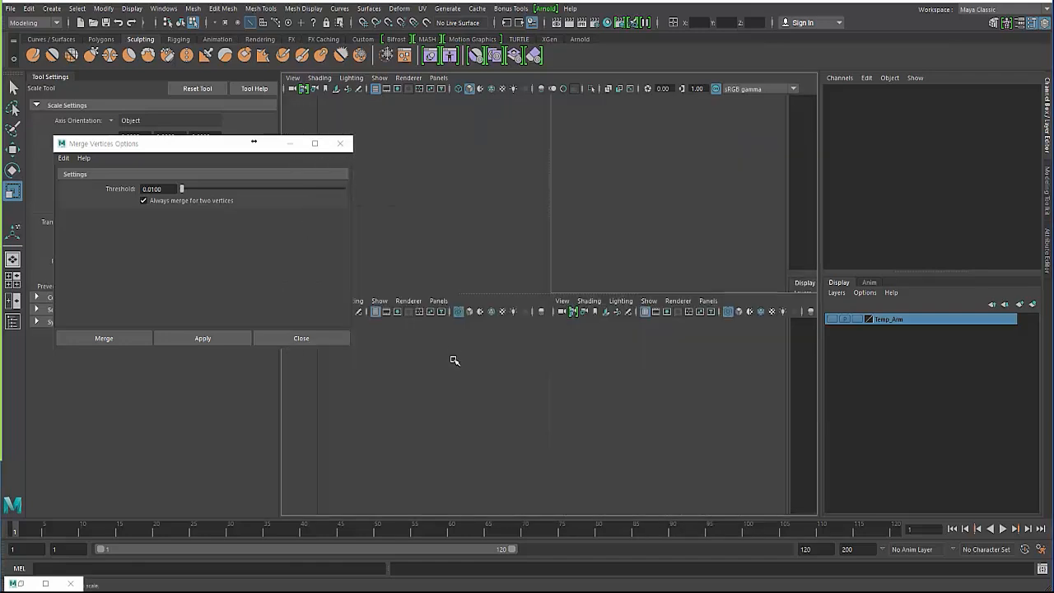
{"action": "key", "text": "space"}
{"action": "middle_click_drag", "start_coordinate": [593, 325], "coordinate": [615, 142], "text": "alt"}
{"action": "right_click_drag", "start_coordinate": [565, 376], "coordinate": [597, 385], "text": "alt"}
{"action": "middle_click_drag", "start_coordinate": [554, 390], "coordinate": [549, 345], "text": "alt"}
{"action": "left_click_drag", "start_coordinate": [501, 102], "coordinate": [536, 387]}
{"action": "left_click_drag", "start_coordinate": [467, 138], "coordinate": [553, 438]}
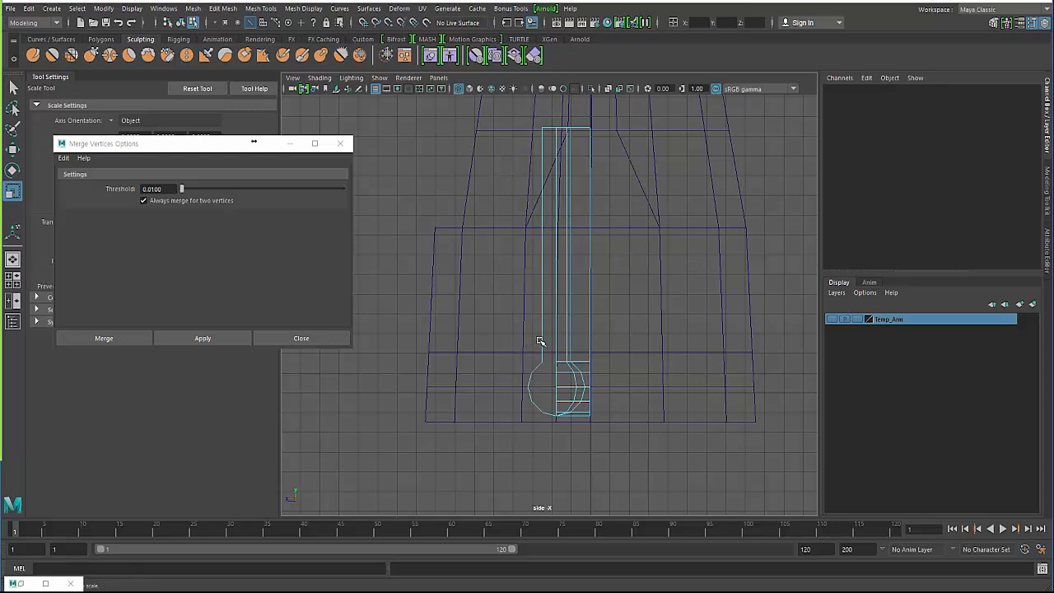
{"action": "right_click_drag", "start_coordinate": [538, 261], "coordinate": [536, 292]}
{"action": "left_click_drag", "start_coordinate": [477, 122], "coordinate": [552, 426]}
{"action": "key", "text": "Delete"}
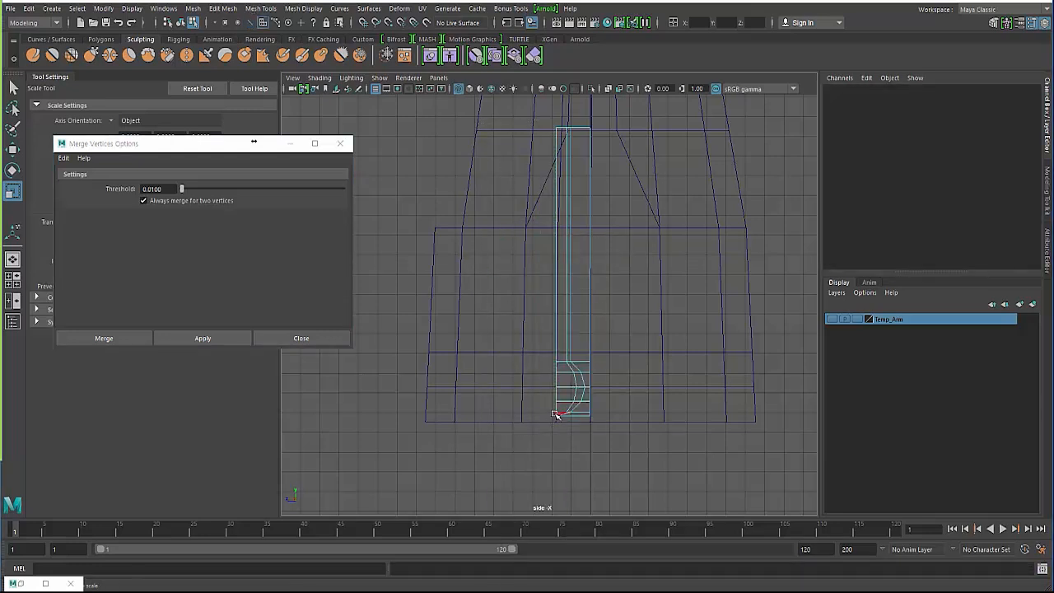
Duplicate the remaining half, mirror the copy with Scale Z at -1, and select both halves.
{"action": "left_click", "coordinate": [555, 411]}
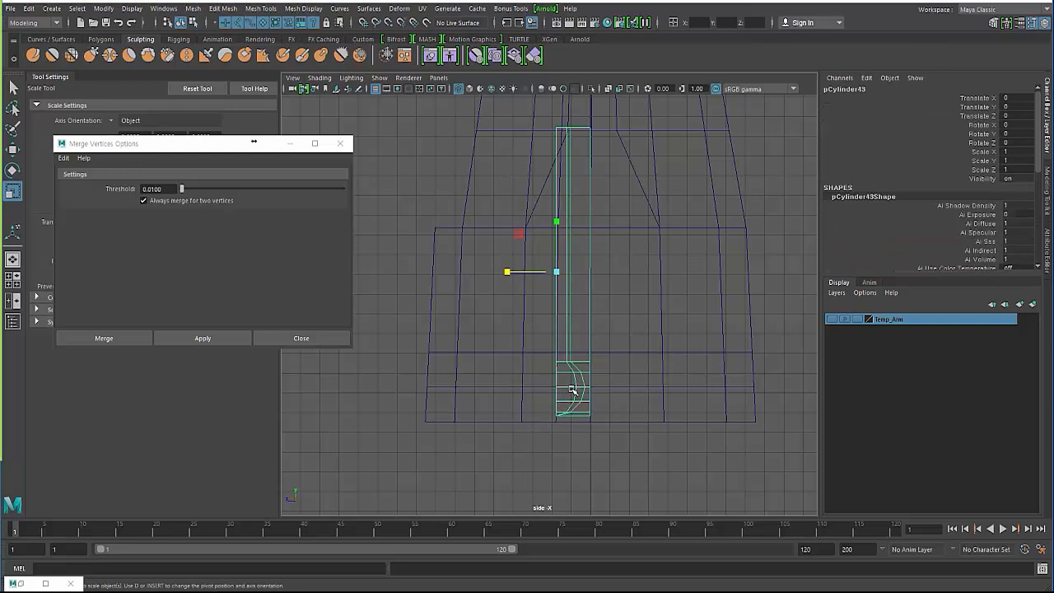
{"action": "key", "text": "ctrl+d"}
{"action": "left_click_drag", "start_coordinate": [507, 273], "coordinate": [606, 272]}
{"action": "double_click", "coordinate": [1018, 168]}
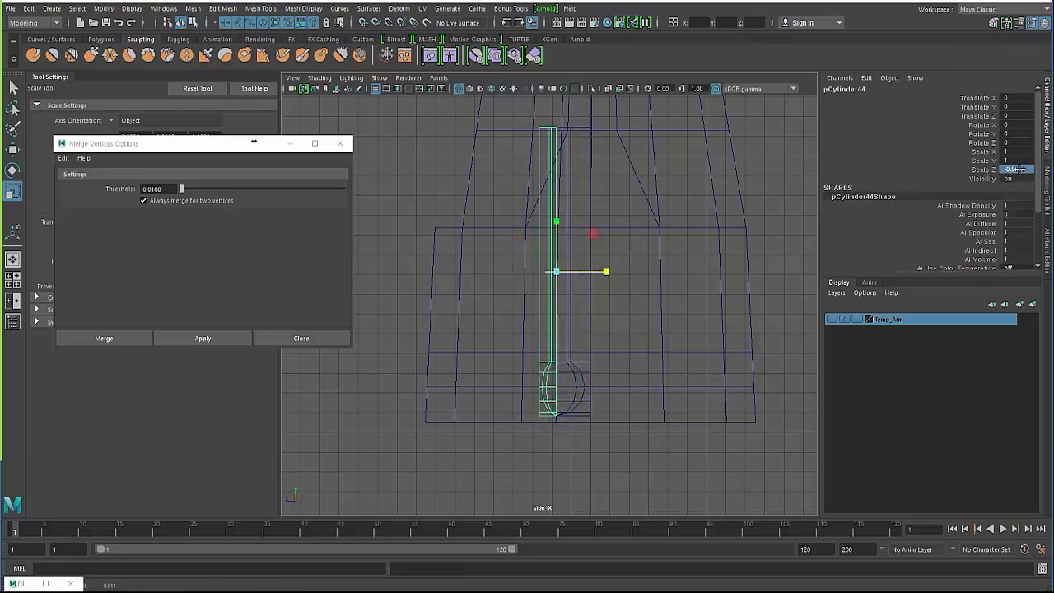
{"action": "type", "text": "-1"}
{"action": "key", "text": "Return"}
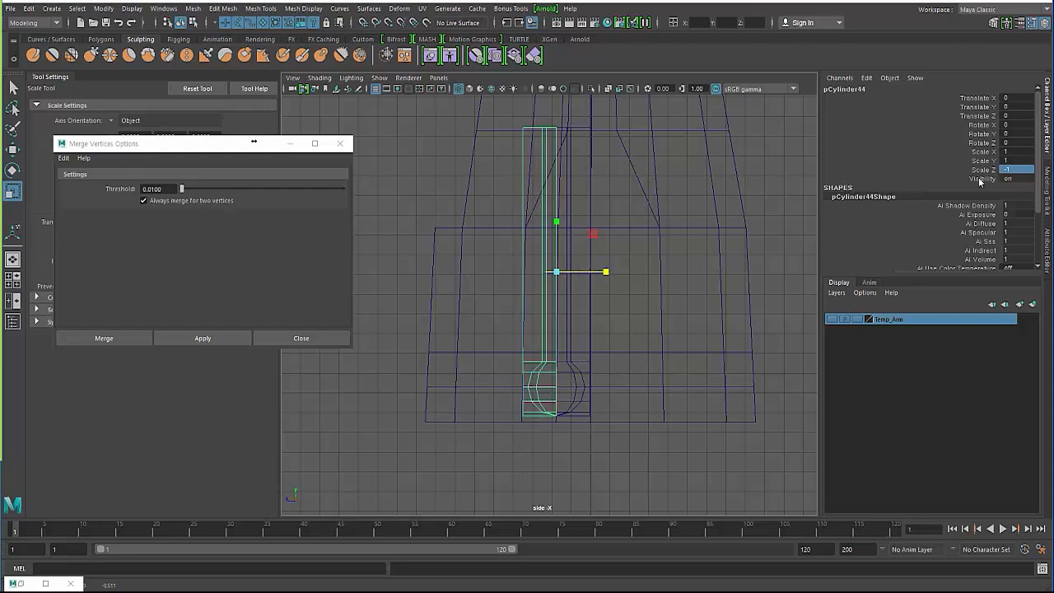
{"action": "left_click", "coordinate": [572, 337]}
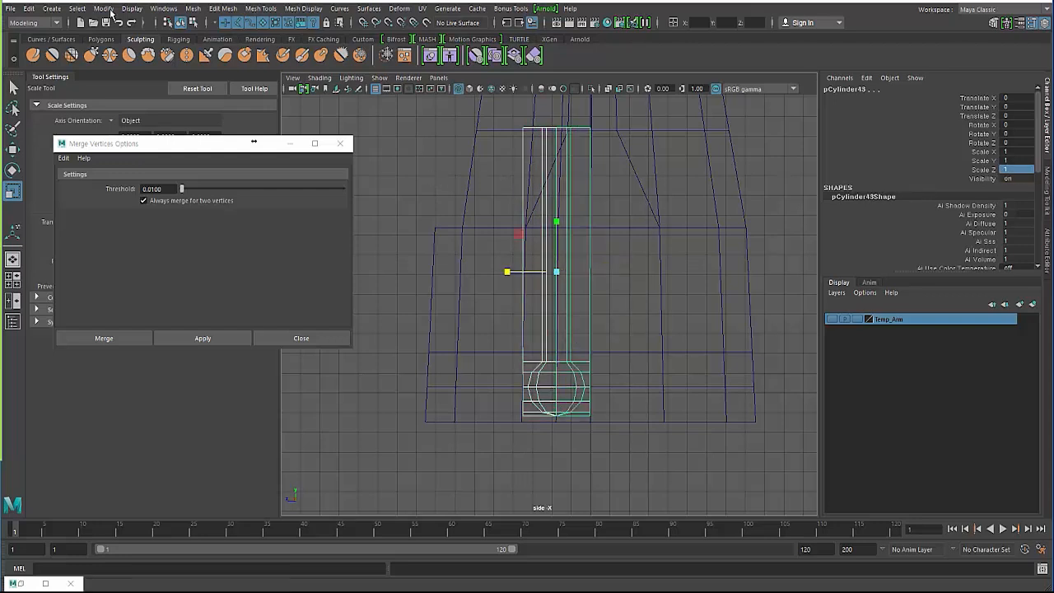
Combine the two mirrored halves into one mesh and merge their vertices with a distance threshold of 0.01.
{"action": "left_click", "coordinate": [192, 8]}
{"action": "left_click", "coordinate": [230, 51]}
{"action": "left_click", "coordinate": [225, 9]}
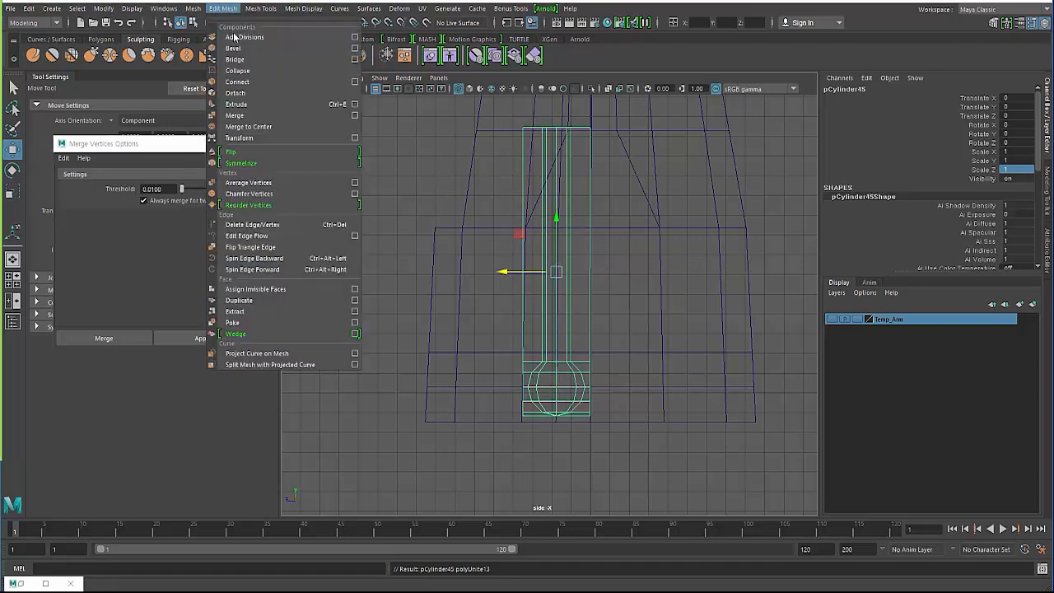
{"action": "left_click", "coordinate": [243, 116]}
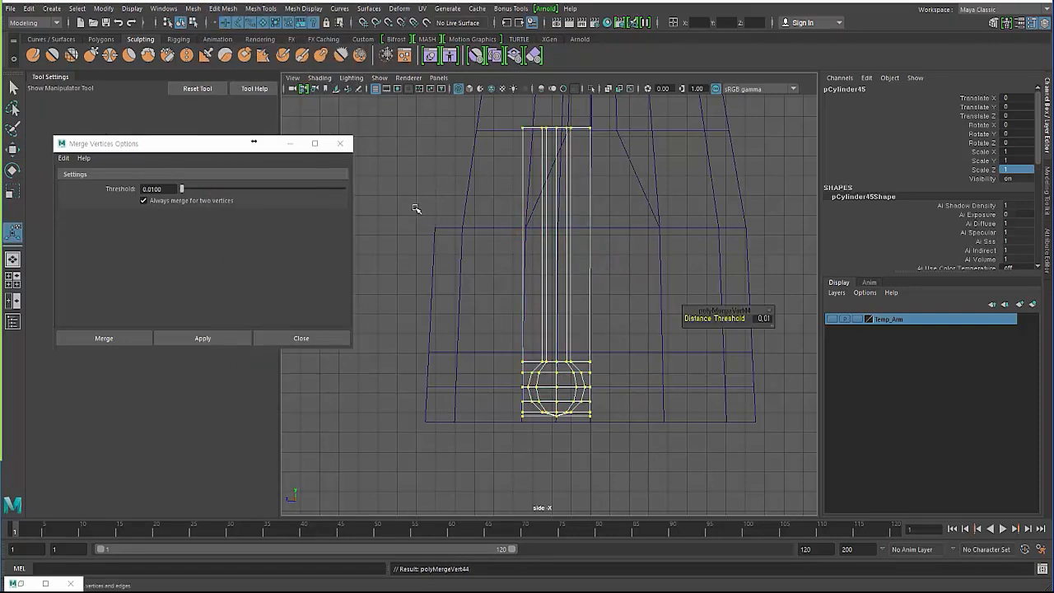
{"action": "left_click", "coordinate": [514, 265]}
{"action": "left_click", "coordinate": [524, 286]}
In the perspective view, move the merged rod's pivot along Z to the inner long edge of its strip.
{"action": "key", "text": "space"}
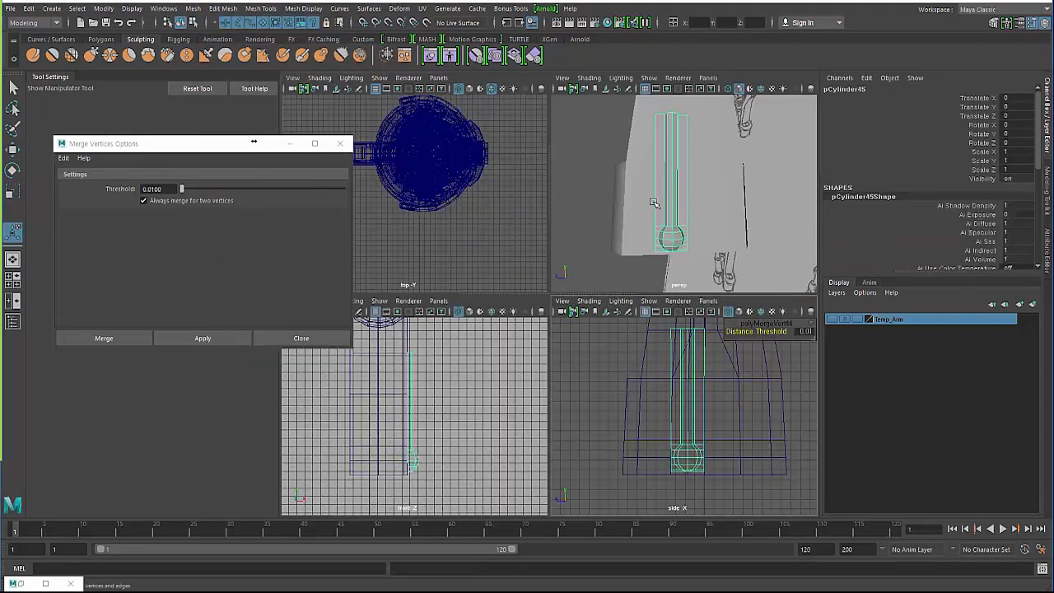
{"action": "key", "text": "space"}
{"action": "left_click_drag", "start_coordinate": [559, 216], "coordinate": [557, 265], "text": "alt"}
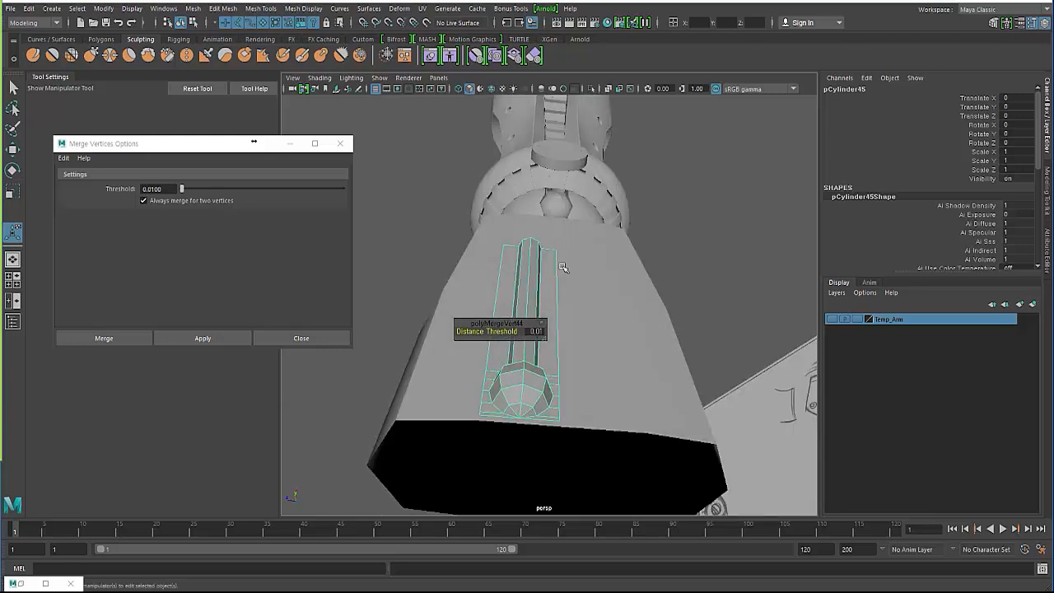
{"action": "left_click_drag", "start_coordinate": [477, 387], "coordinate": [499, 383], "text": "alt"}
{"action": "key", "text": "w"}
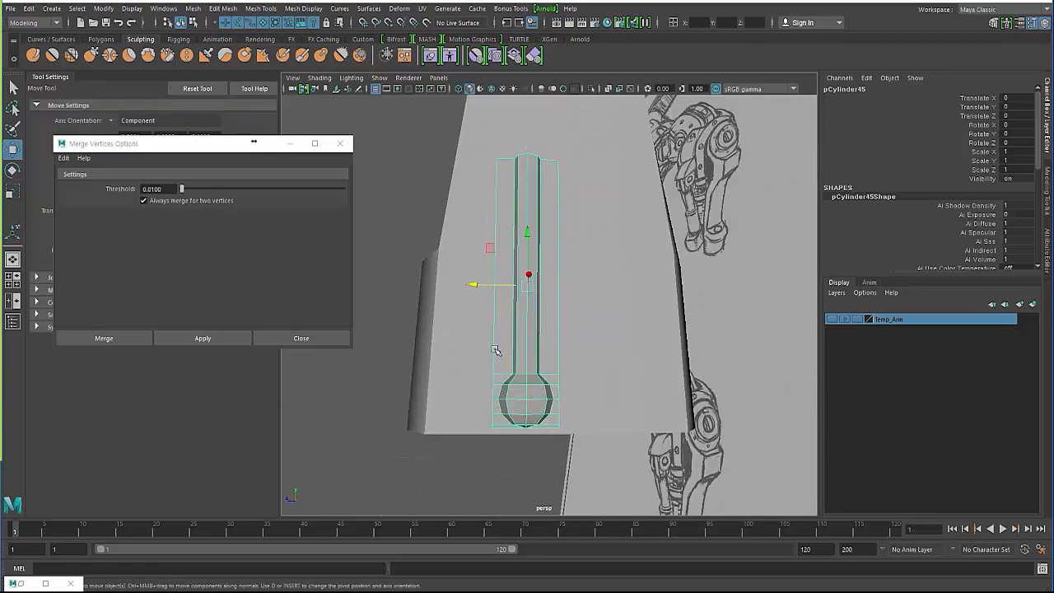
{"action": "key", "text": "d"}
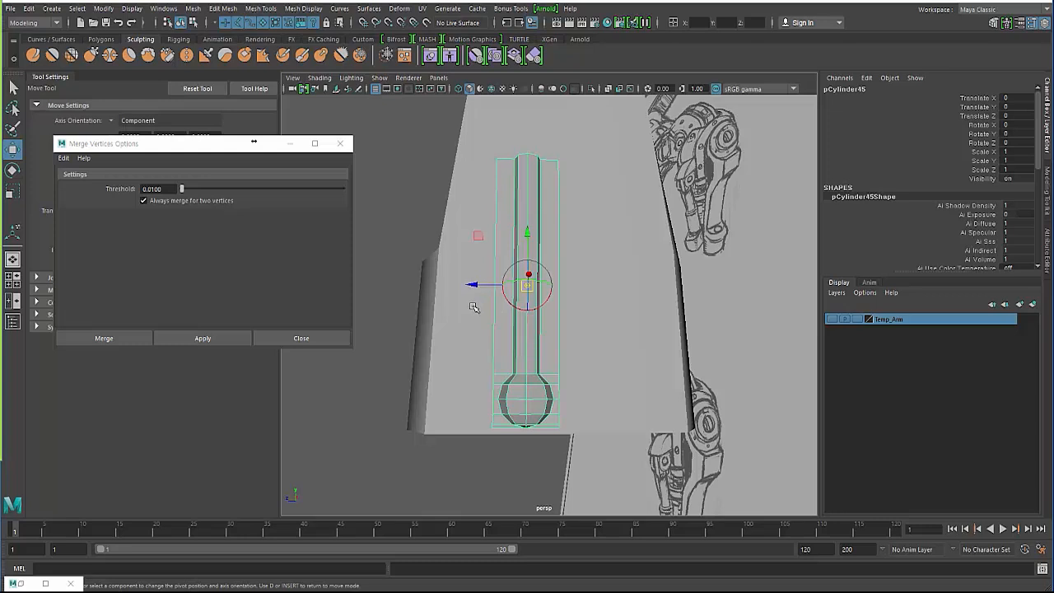
{"action": "left_click_drag", "start_coordinate": [478, 287], "coordinate": [467, 328]}
Duplicate the rod and sphere detail and mirror the copy across its strip edge with Scale Z at -1.
{"action": "key", "text": "ctrl+d"}
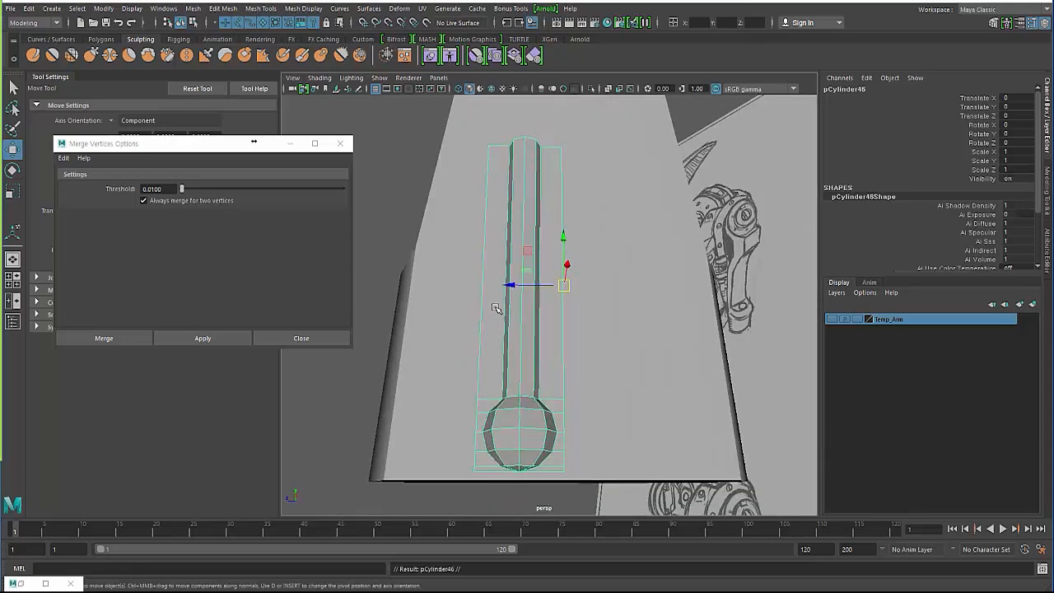
{"action": "key", "text": "r"}
{"action": "left_click_drag", "start_coordinate": [510, 285], "coordinate": [614, 285]}
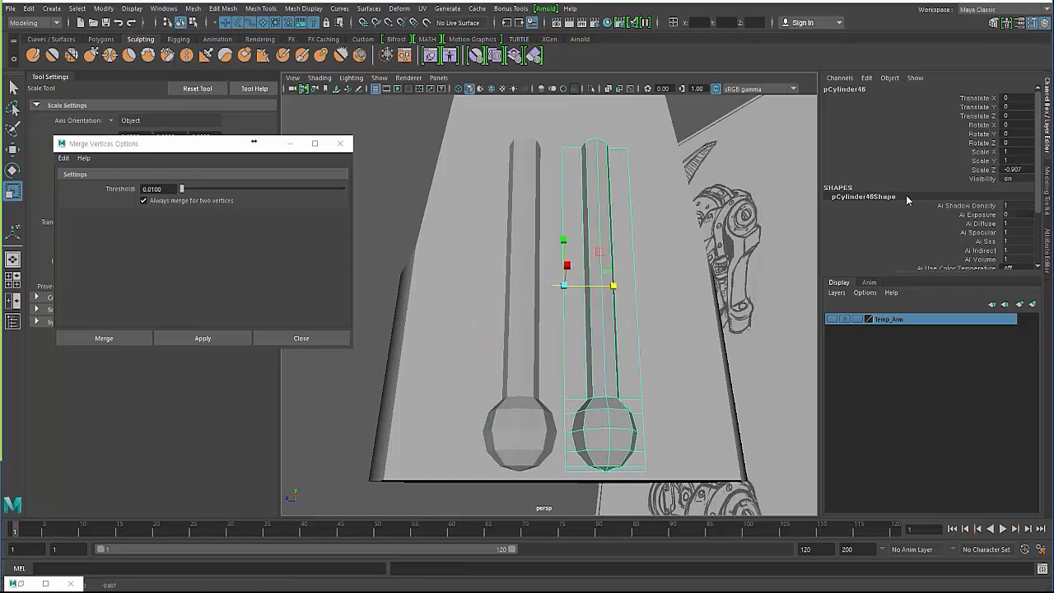
{"action": "double_click", "coordinate": [1006, 169]}
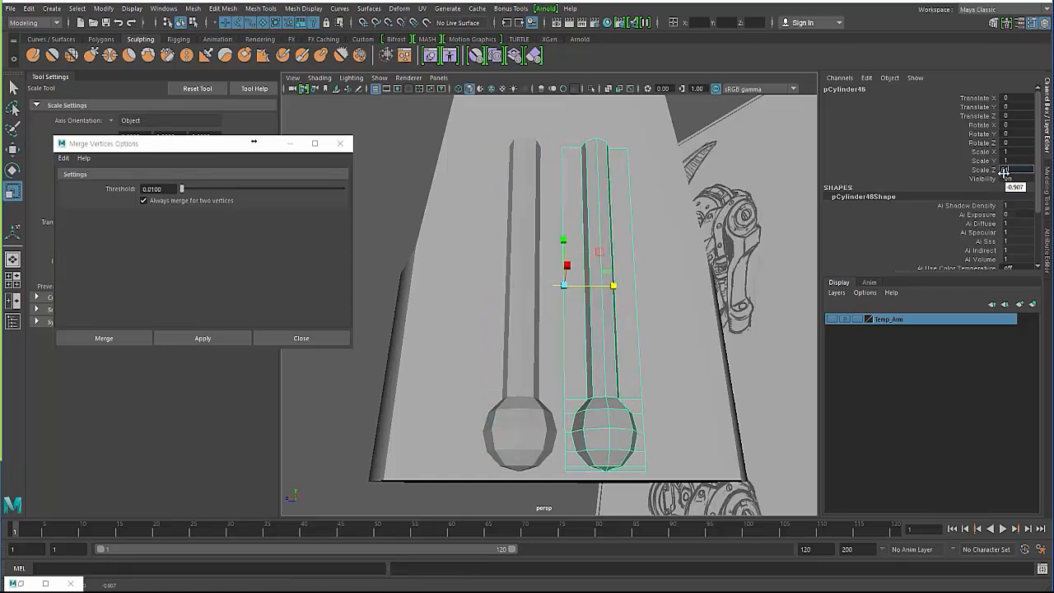
{"action": "type", "text": "1"}
{"action": "key", "text": "Return"}
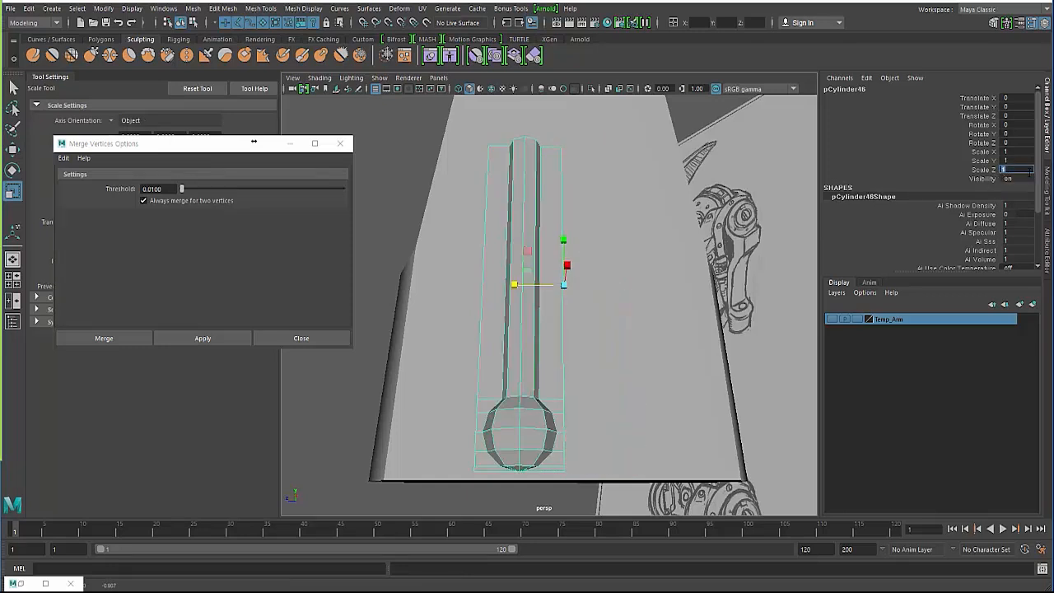
{"action": "type", "text": "-1"}
{"action": "key", "text": "Return"}
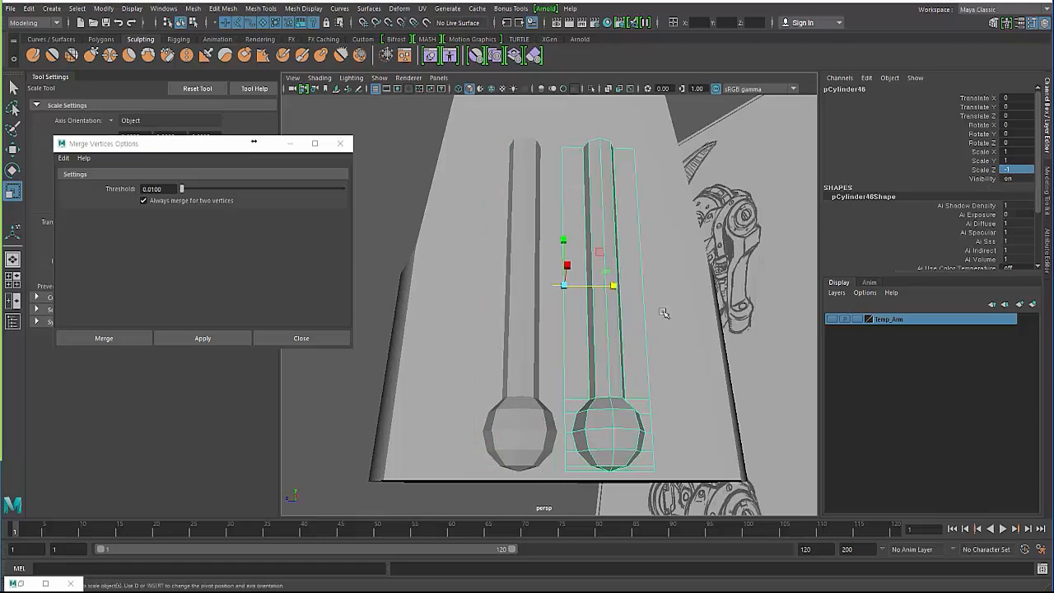
Show the wireframe over the shaded surfaces of the palm and the two rod details.
{"action": "left_click_drag", "start_coordinate": [560, 293], "coordinate": [545, 331], "text": "alt"}
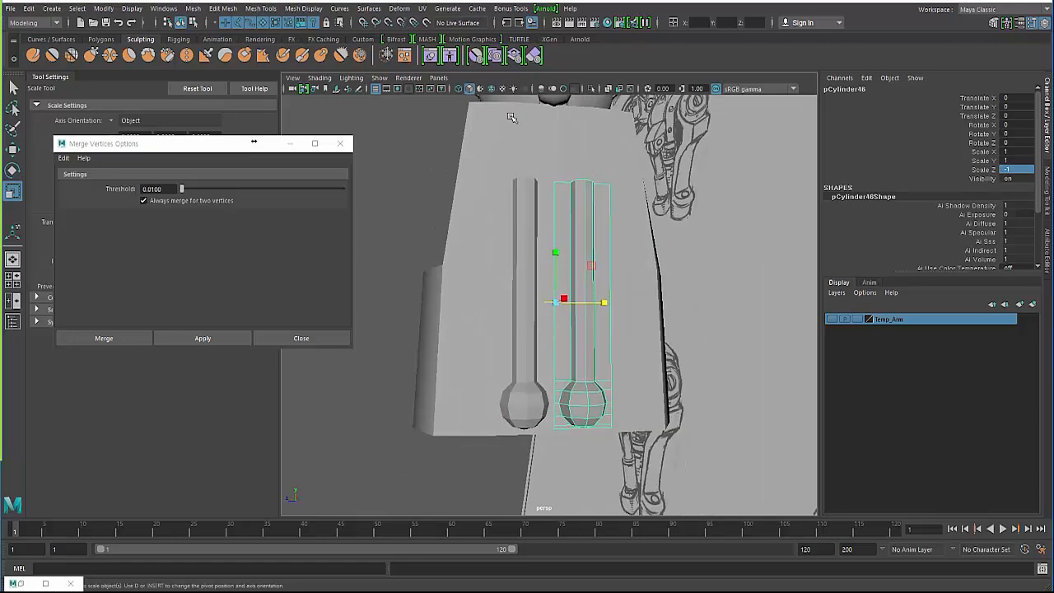
{"action": "left_click", "coordinate": [492, 90]}
{"action": "mouse_move", "coordinate": [501, 277]}
{"action": "left_mouse_down", "text": "alt"}
{"action": "mouse_move", "coordinate": [460, 266]}
{"action": "mouse_move", "coordinate": [549, 293]}
{"action": "left_mouse_up", "text": "alt"}
{"action": "scroll", "coordinate": [549, 293], "scroll_direction": "up", "scroll_amount": 3}
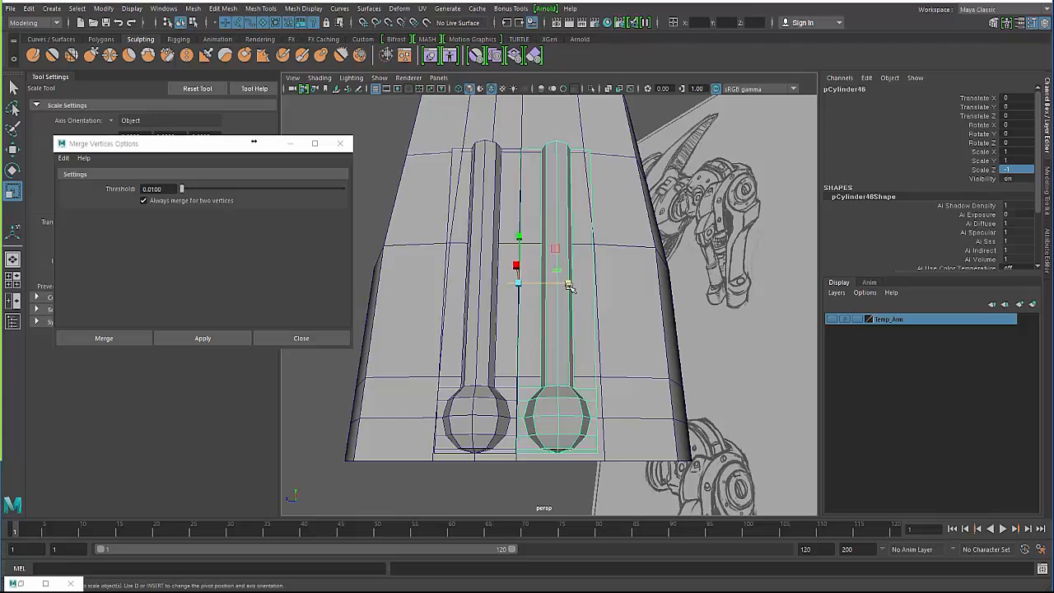
Shift the mirrored rod copy slightly away from the original, to Translate Z -0.1.
{"action": "right_click_drag", "start_coordinate": [570, 295], "coordinate": [593, 186], "text": "shift"}
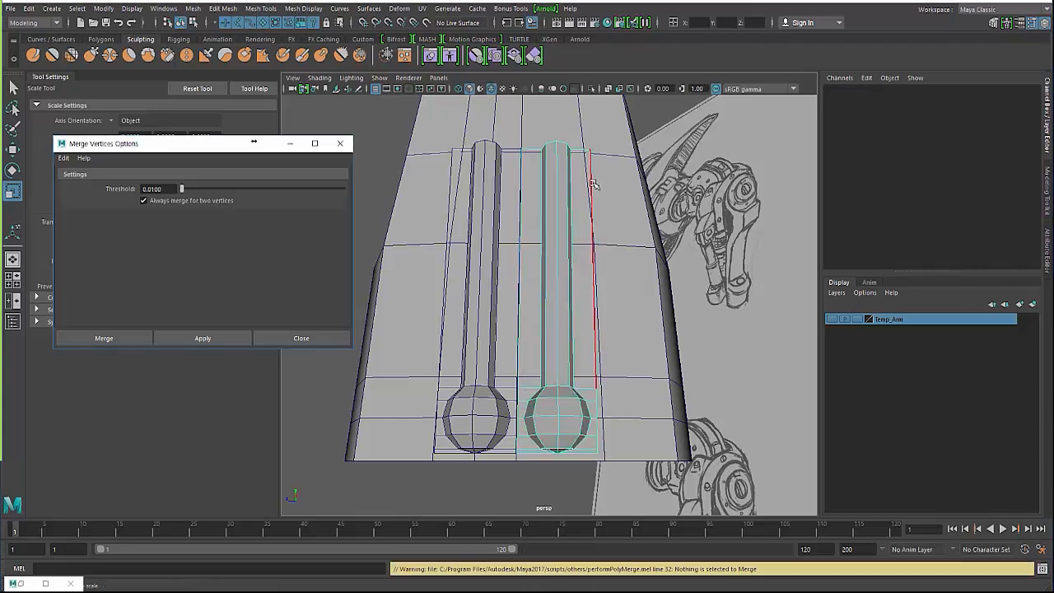
{"action": "left_click", "coordinate": [592, 188]}
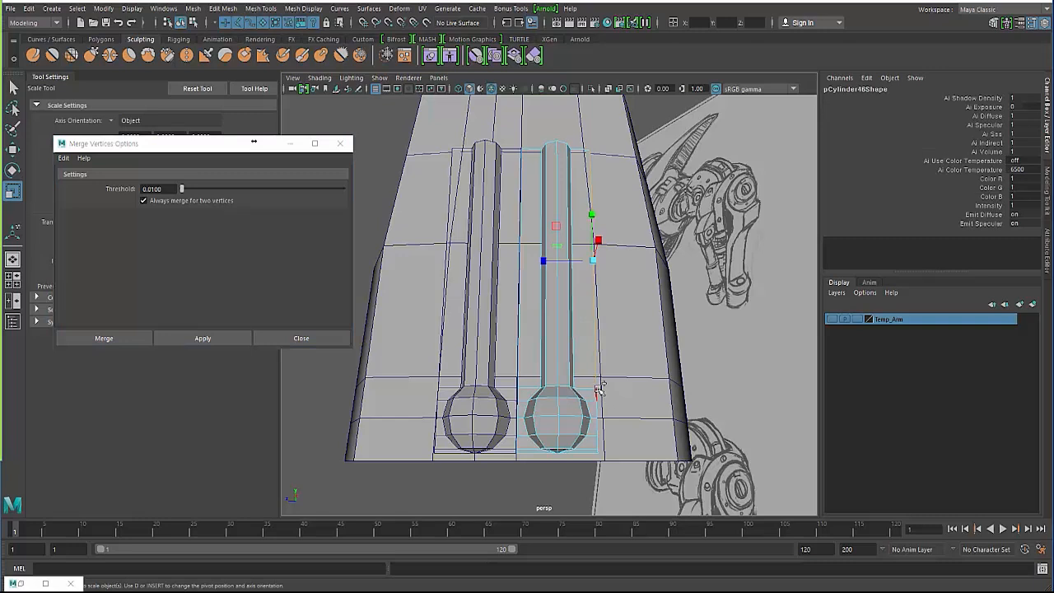
{"action": "key", "text": "Left"}
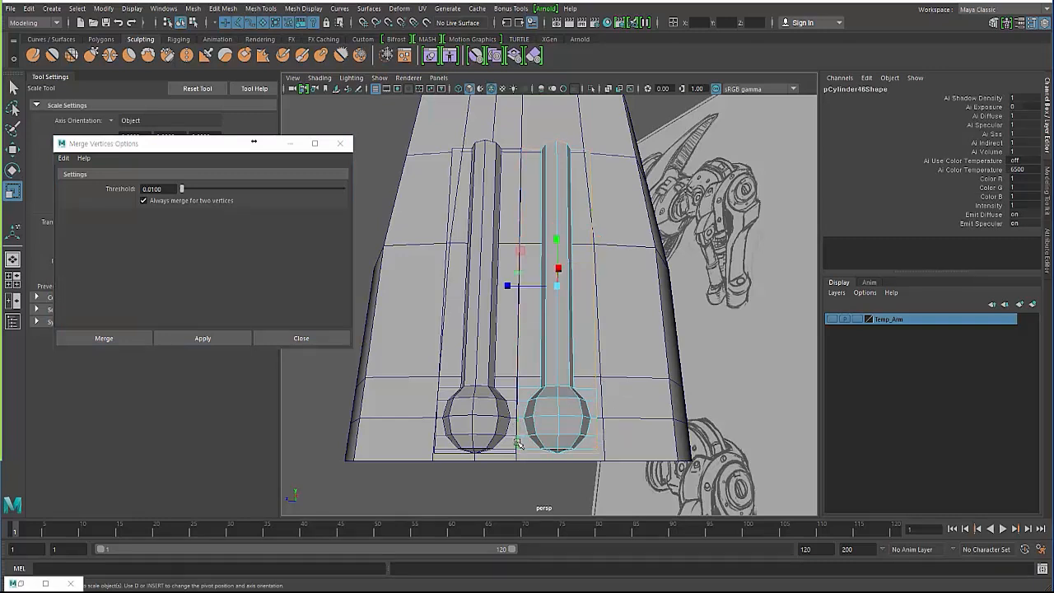
{"action": "key", "text": "w"}
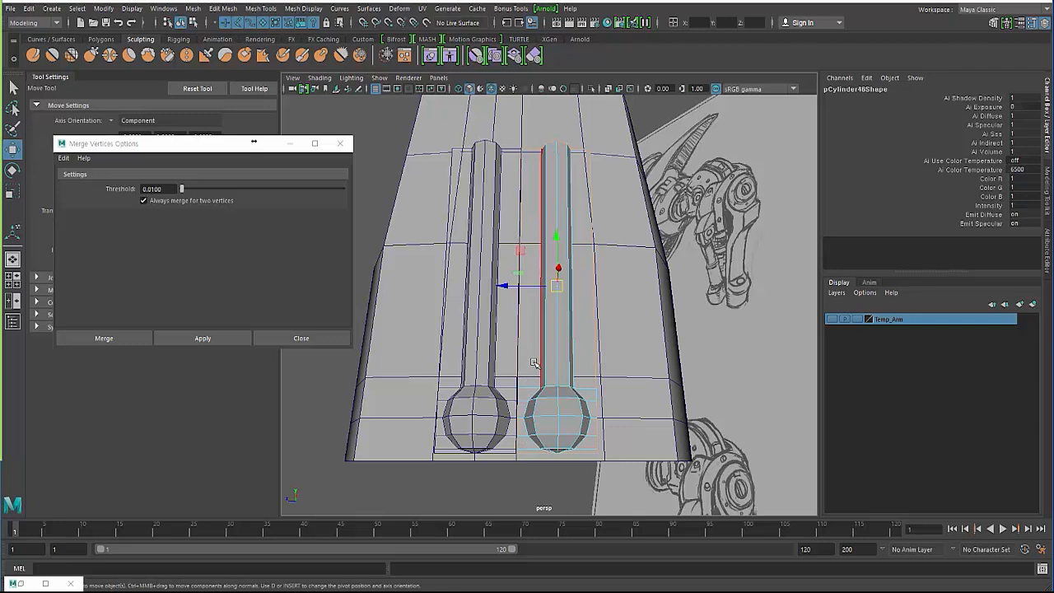
{"action": "left_click", "coordinate": [510, 290]}
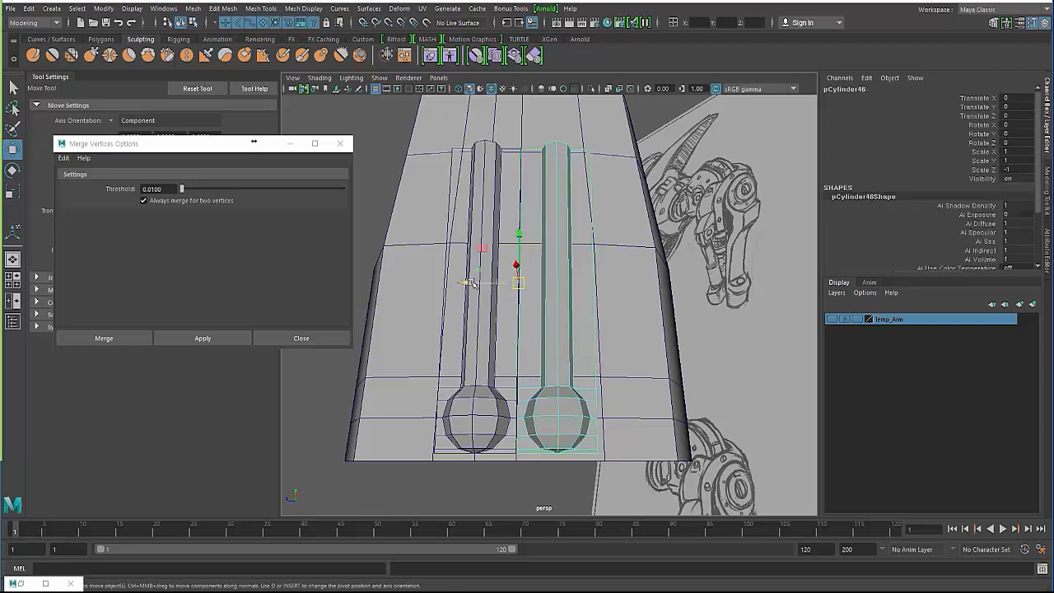
{"action": "left_click_drag", "start_coordinate": [472, 284], "coordinate": [475, 282]}
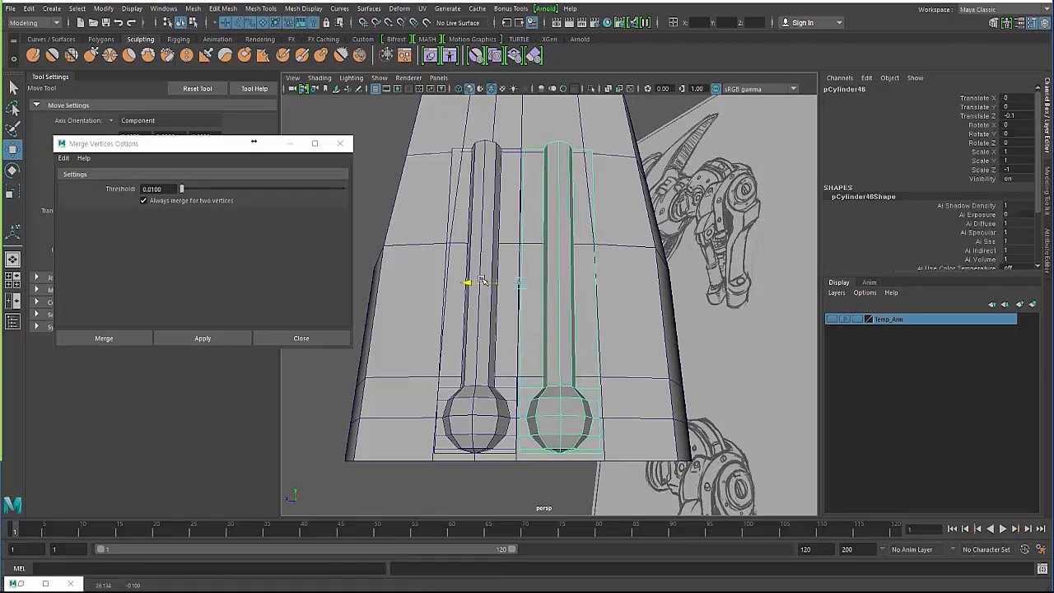
Duplicate the mirrored rod outward to Translate Z -3.59 and turn the duplicate to Rotate Y 6.562 to follow the palm.
{"action": "key", "text": "ctrl+d"}
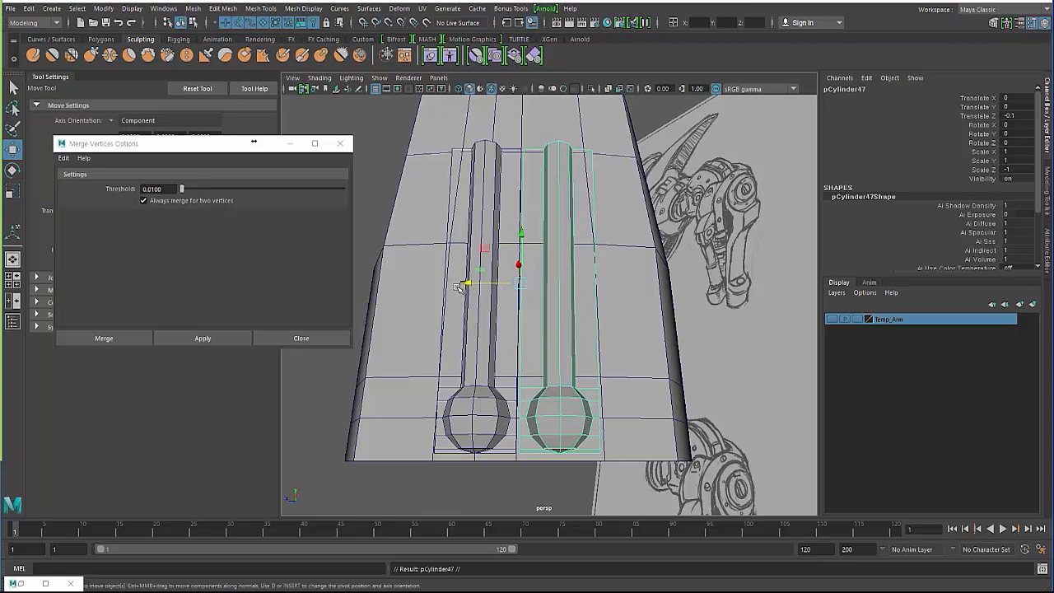
{"action": "left_click_drag", "start_coordinate": [463, 284], "coordinate": [542, 284]}
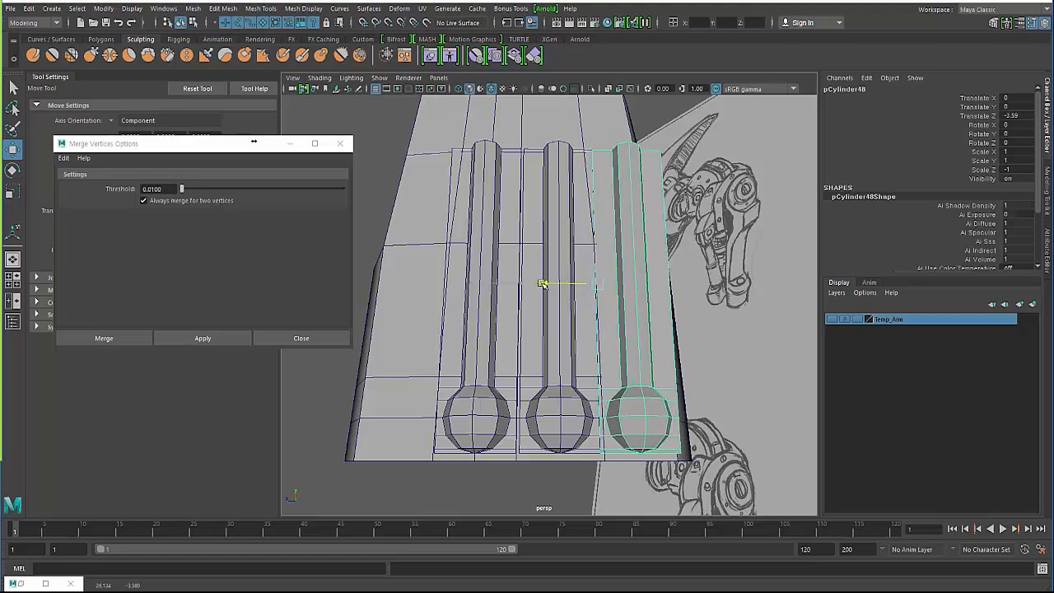
{"action": "left_click_drag", "start_coordinate": [558, 345], "coordinate": [509, 337], "text": "alt"}
{"action": "key", "text": "e"}
Duplicate the original rod and move the duplicate toward the palm's opposite side, to Translate Z 3.424.
{"action": "left_click", "coordinate": [496, 360]}
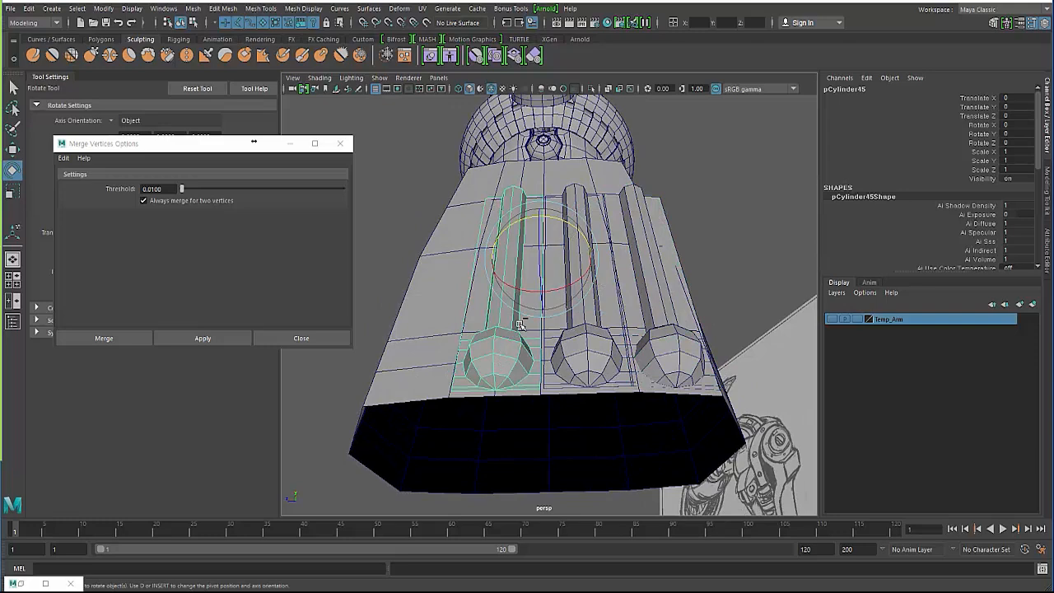
{"action": "key", "text": "ctrl+d"}
{"action": "key", "text": "w"}
{"action": "left_click_drag", "start_coordinate": [489, 260], "coordinate": [423, 275]}
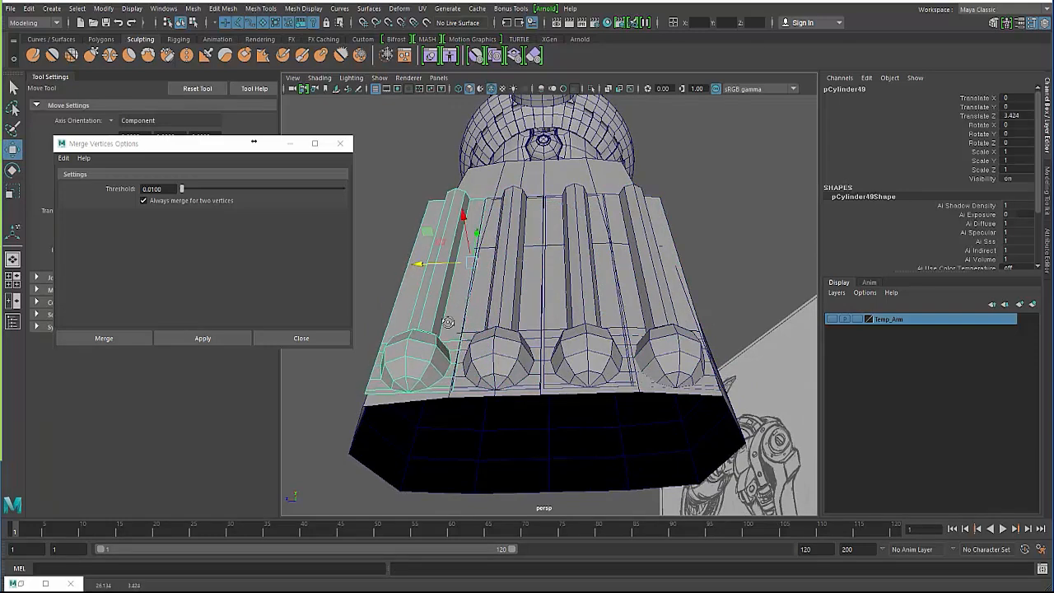
Turn the fourth rod to Rotate Y -5.687 and reposition it at Translate X -0.012 and Translate Z 3.541.
{"action": "left_click_drag", "start_coordinate": [446, 318], "coordinate": [488, 312], "text": "alt"}
{"action": "key", "text": "e"}
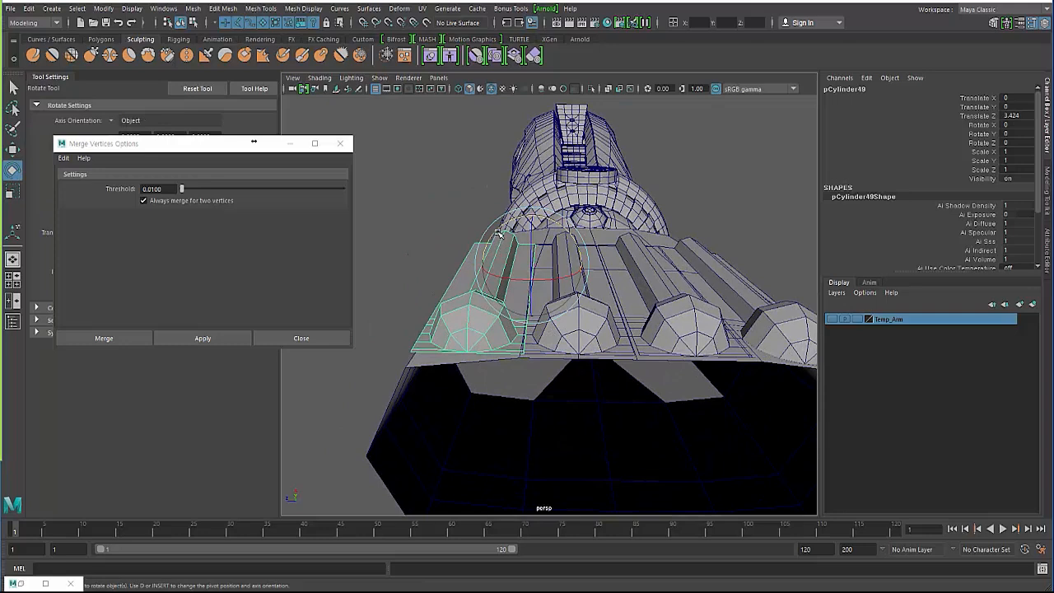
{"action": "left_click_drag", "start_coordinate": [498, 235], "coordinate": [483, 266]}
{"action": "key", "text": "w"}
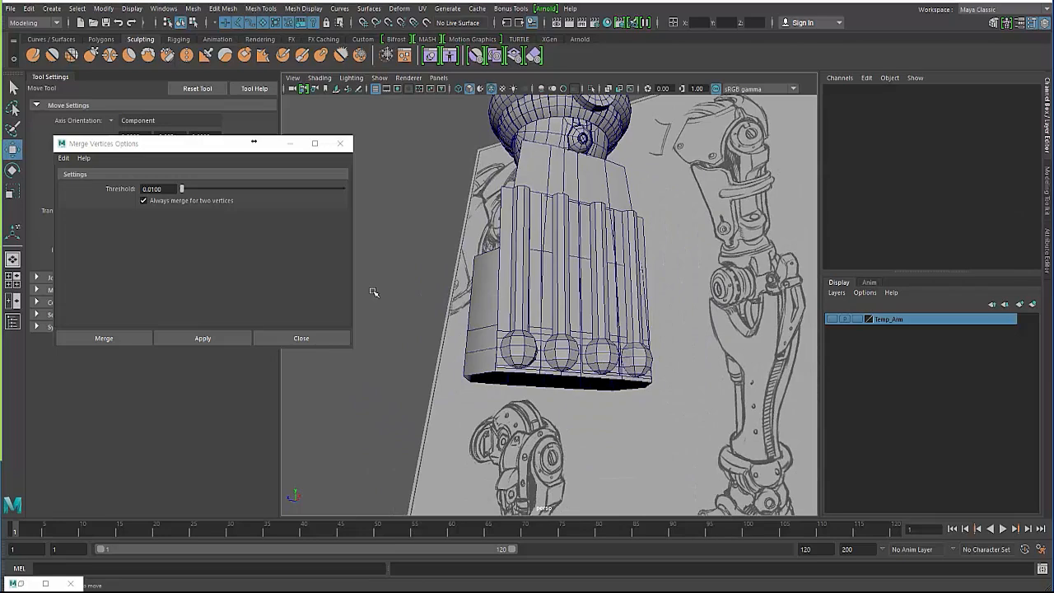
Select all four rod details and examine their arrangement on the palm beside the hand reference sketch.
{"action": "scroll", "coordinate": [367, 290], "scroll_direction": "down", "scroll_amount": 3}
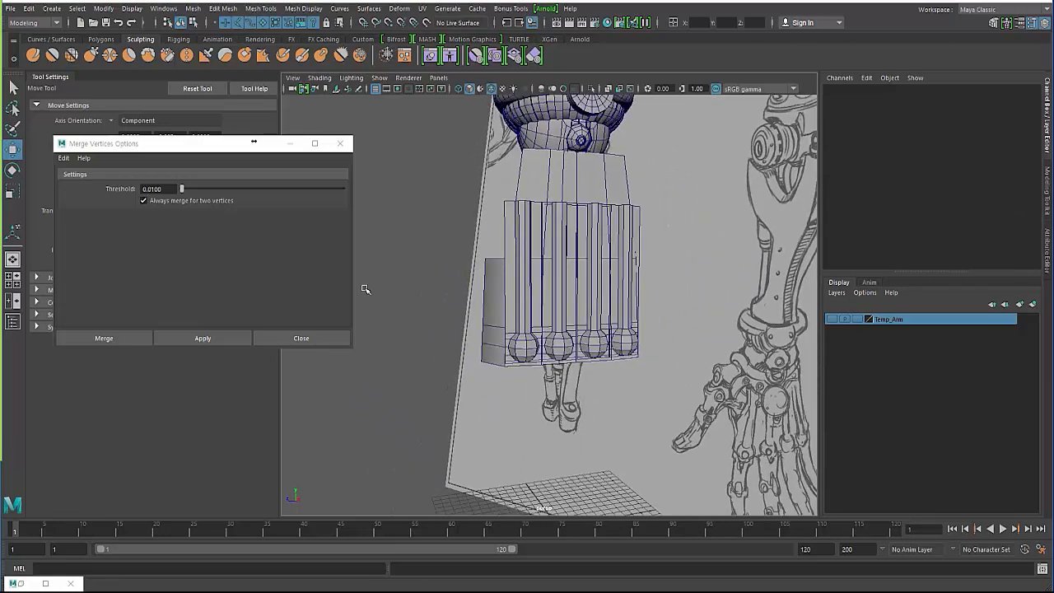
{"action": "left_click_drag", "start_coordinate": [365, 289], "coordinate": [451, 331], "text": "alt"}
{"action": "mouse_move", "coordinate": [535, 358]}
{"action": "left_mouse_down", "text": "alt"}
{"action": "mouse_move", "coordinate": [518, 388]}
{"action": "mouse_move", "coordinate": [471, 342]}
{"action": "mouse_move", "coordinate": [531, 372]}
{"action": "left_mouse_up", "text": "alt"}
{"action": "scroll", "coordinate": [471, 342], "scroll_direction": "up", "scroll_amount": 2}
{"action": "left_click", "coordinate": [528, 308]}
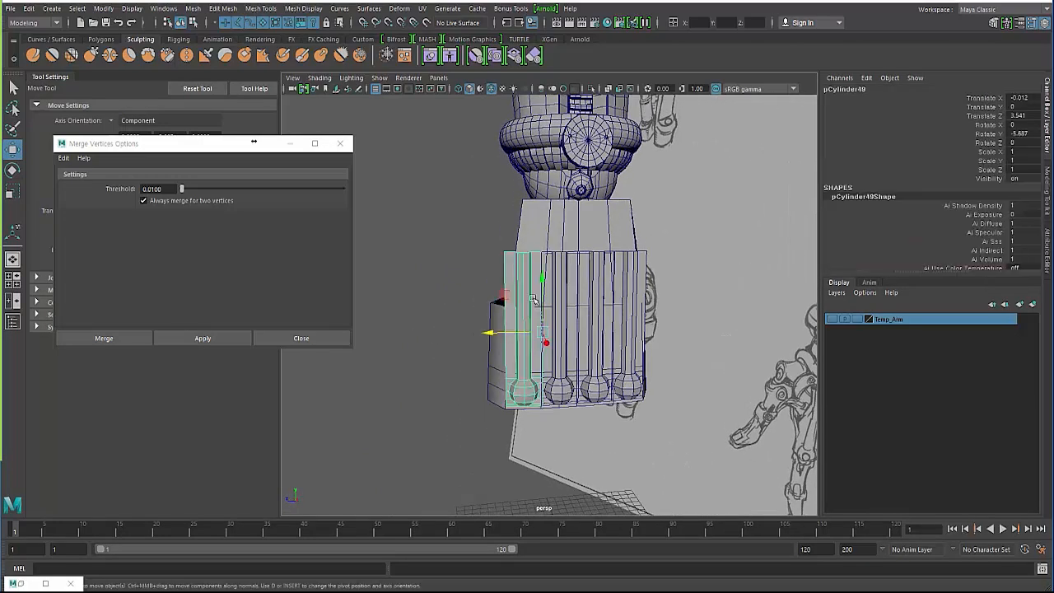
{"action": "left_click", "coordinate": [563, 286], "text": "shift"}
{"action": "left_click", "coordinate": [599, 279], "text": "shift"}
{"action": "left_click", "coordinate": [625, 285], "text": "shift"}
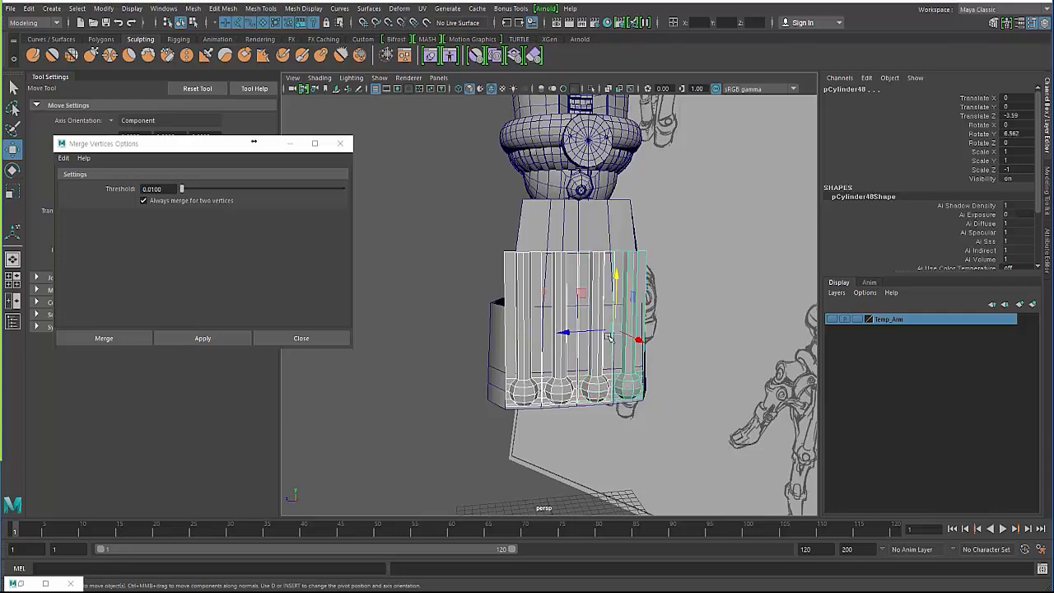
{"action": "left_click_drag", "start_coordinate": [610, 339], "coordinate": [607, 376], "text": "alt"}
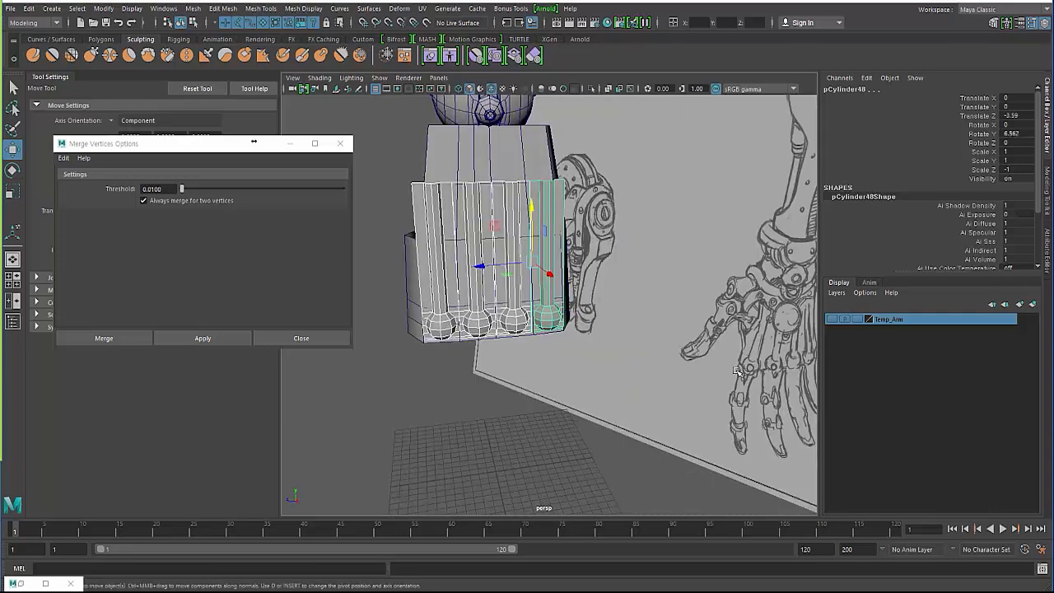
{"action": "scroll", "coordinate": [531, 374], "scroll_direction": "up", "scroll_amount": 5}
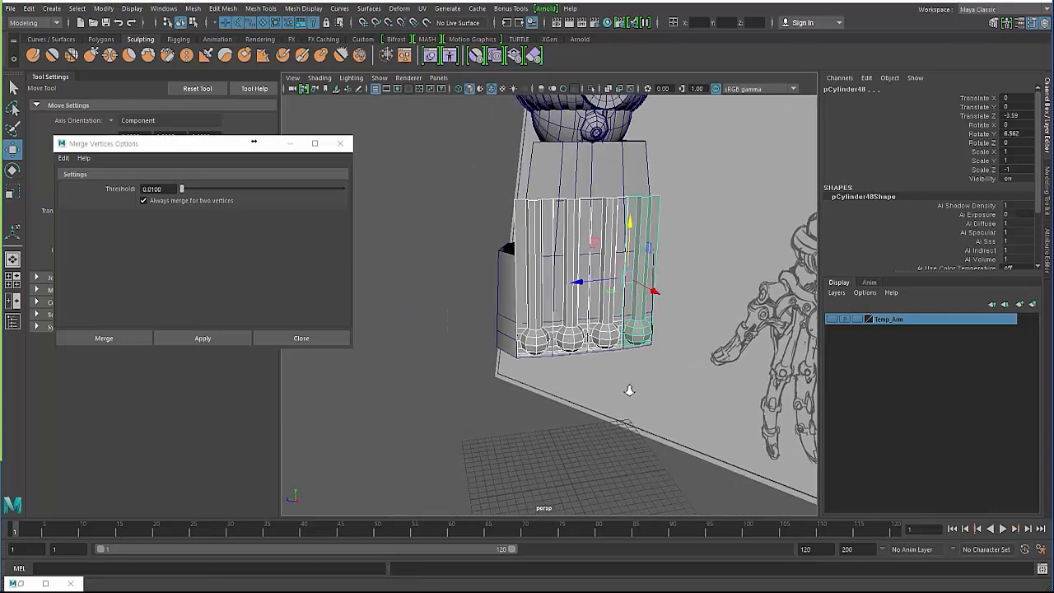
{"action": "left_click_drag", "start_coordinate": [535, 373], "coordinate": [525, 368], "text": "alt"}
Inspect the original rod's knuckle up close and create a new polygon sphere at the scene origin.
{"action": "left_click", "coordinate": [613, 349]}
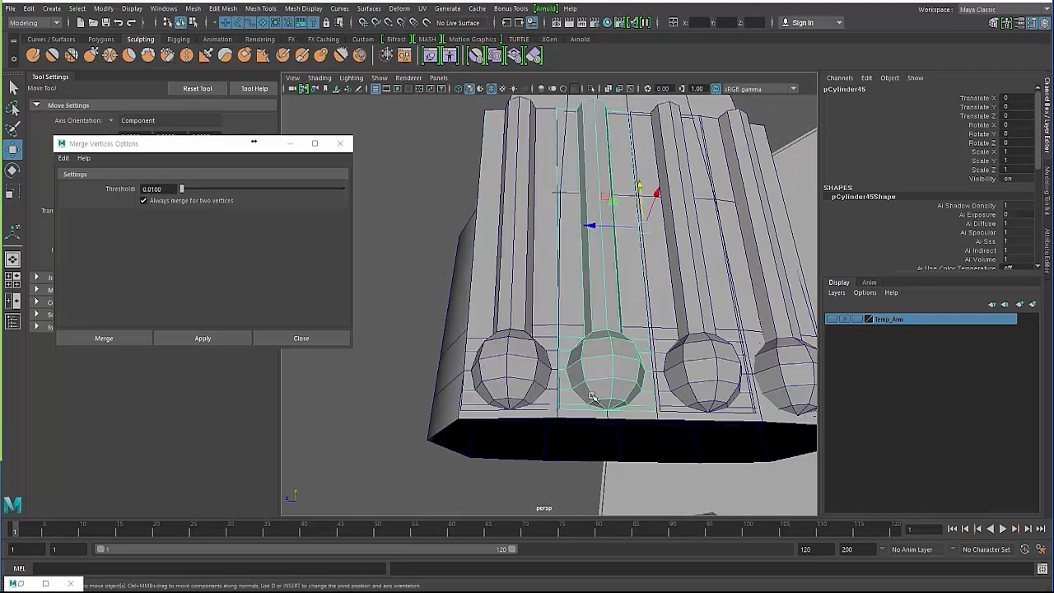
{"action": "left_click_drag", "start_coordinate": [592, 397], "coordinate": [546, 378], "text": "alt"}
{"action": "scroll", "coordinate": [568, 376], "scroll_direction": "up", "scroll_amount": 5}
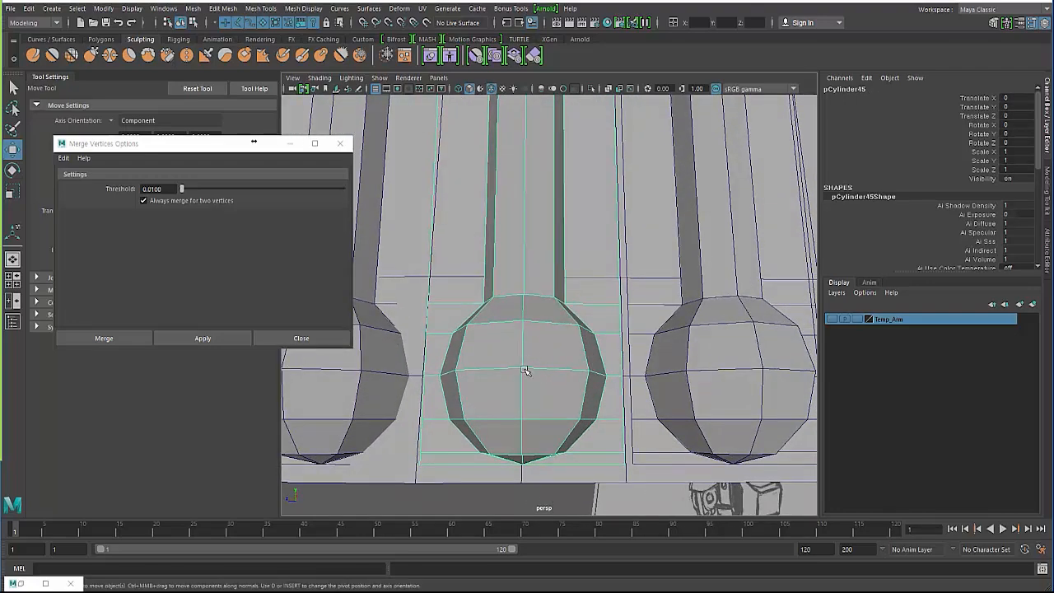
{"action": "left_click", "coordinate": [51, 8]}
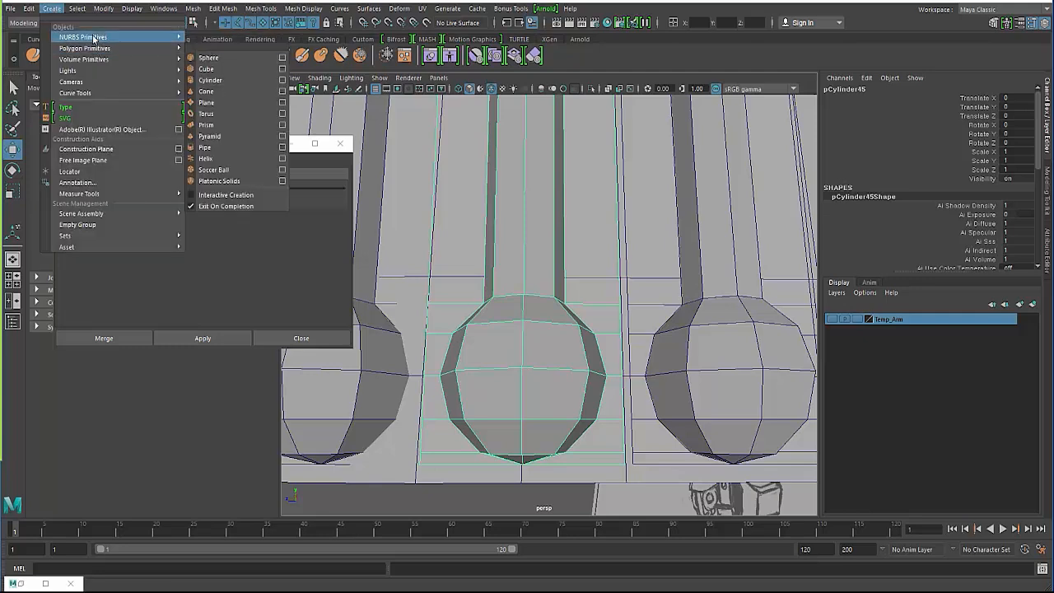
{"action": "mouse_move", "coordinate": [96, 51]}
{"action": "left_click", "coordinate": [203, 59]}
{"action": "left_click_drag", "start_coordinate": [397, 236], "coordinate": [424, 280], "text": "alt"}
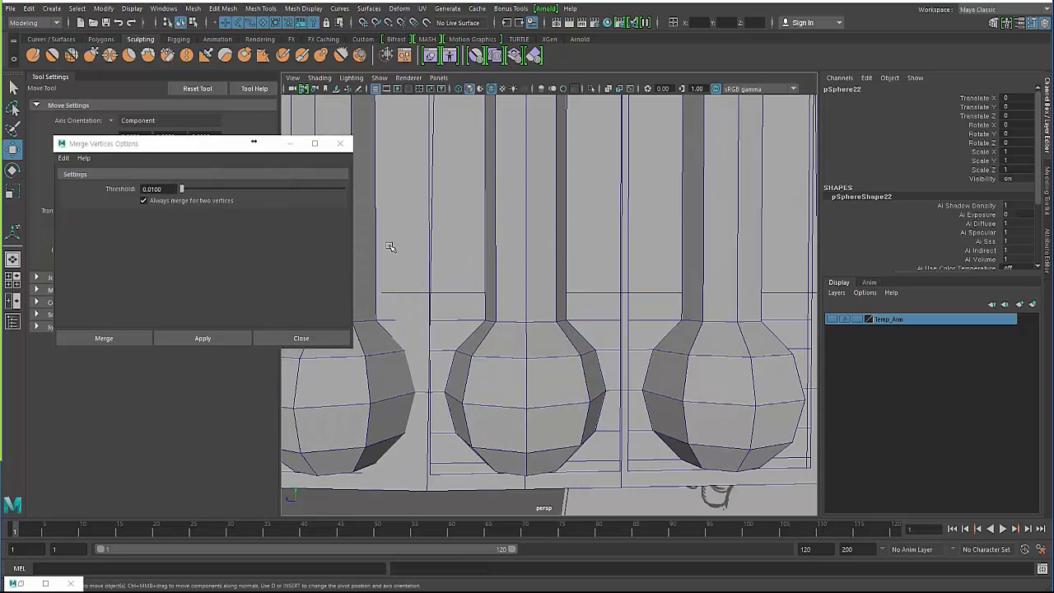
{"action": "left_click_drag", "start_coordinate": [390, 247], "coordinate": [523, 459], "text": "alt"}
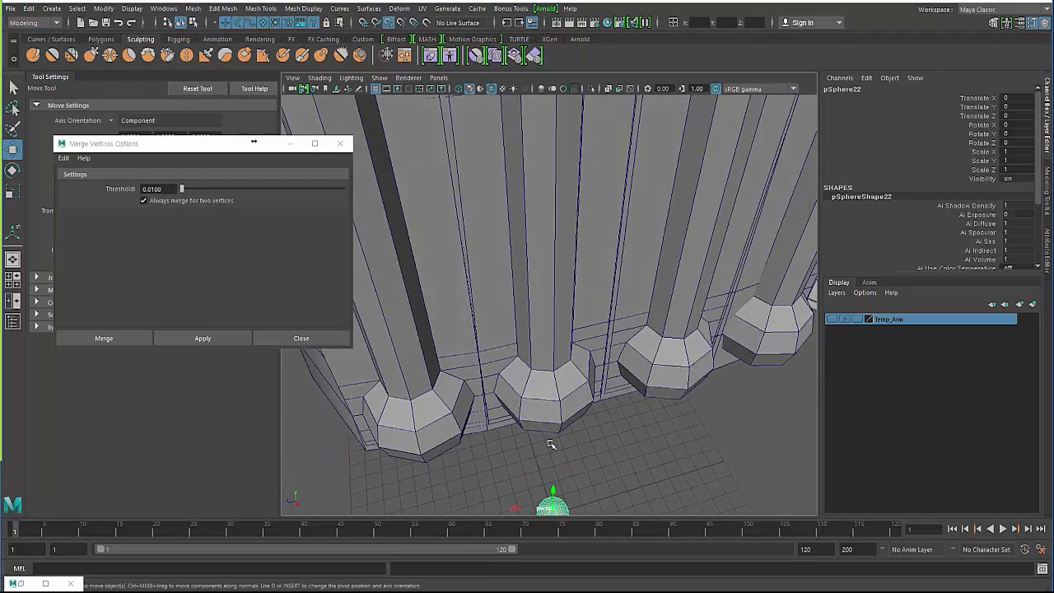
Move the new sphere onto the original rod's knuckle at Translate X 6.106, Y 20.296, Z 1.762 and set Rotate Z to 90.
{"action": "middle_click_drag", "start_coordinate": [551, 439], "coordinate": [563, 423]}
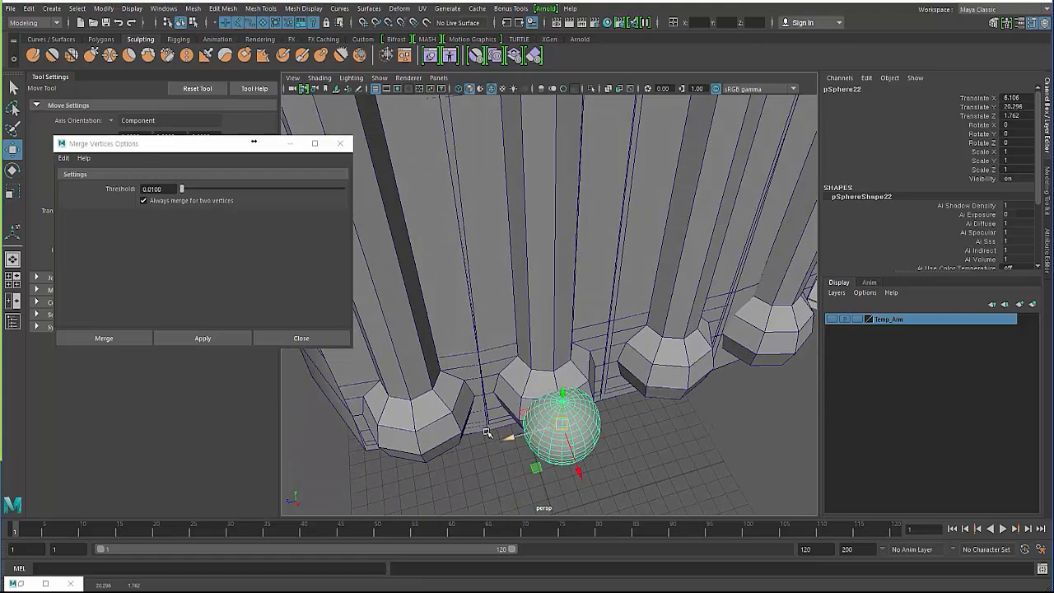
{"action": "left_click_drag", "start_coordinate": [545, 438], "coordinate": [485, 354], "text": "alt"}
{"action": "right_click_drag", "start_coordinate": [541, 396], "coordinate": [634, 361], "text": "alt"}
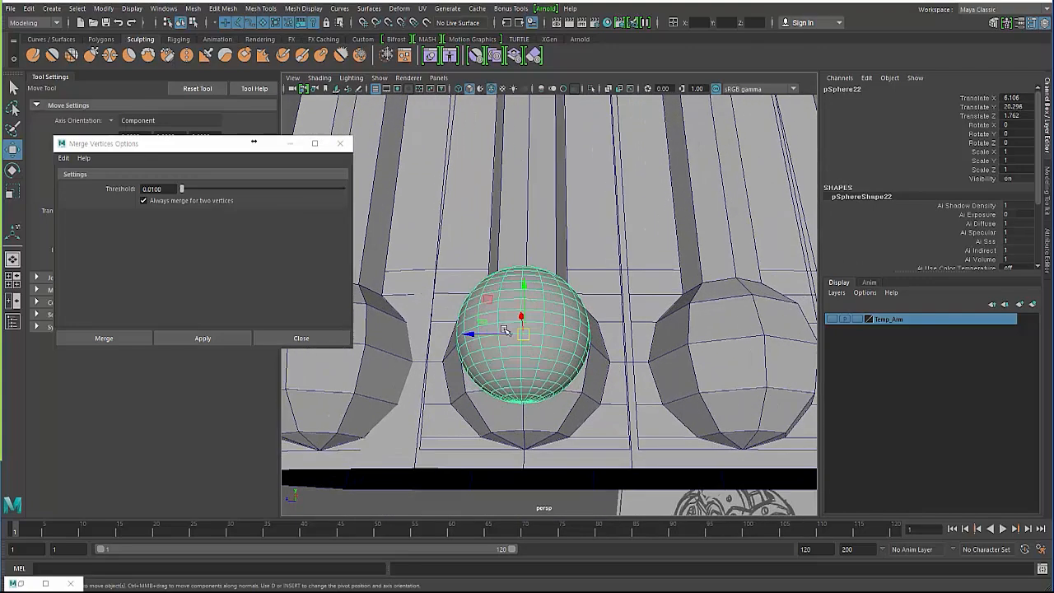
{"action": "key", "text": "e"}
{"action": "left_click_drag", "start_coordinate": [521, 301], "coordinate": [523, 364]}
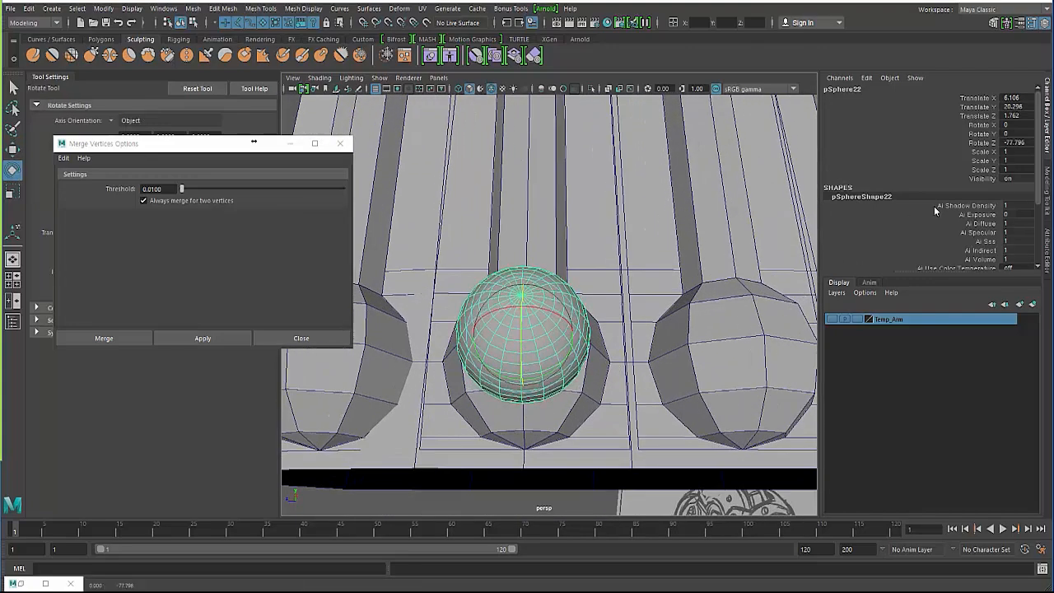
{"action": "double_click", "coordinate": [1019, 142]}
{"action": "type", "text": "0"}
{"action": "key", "text": "Return"}
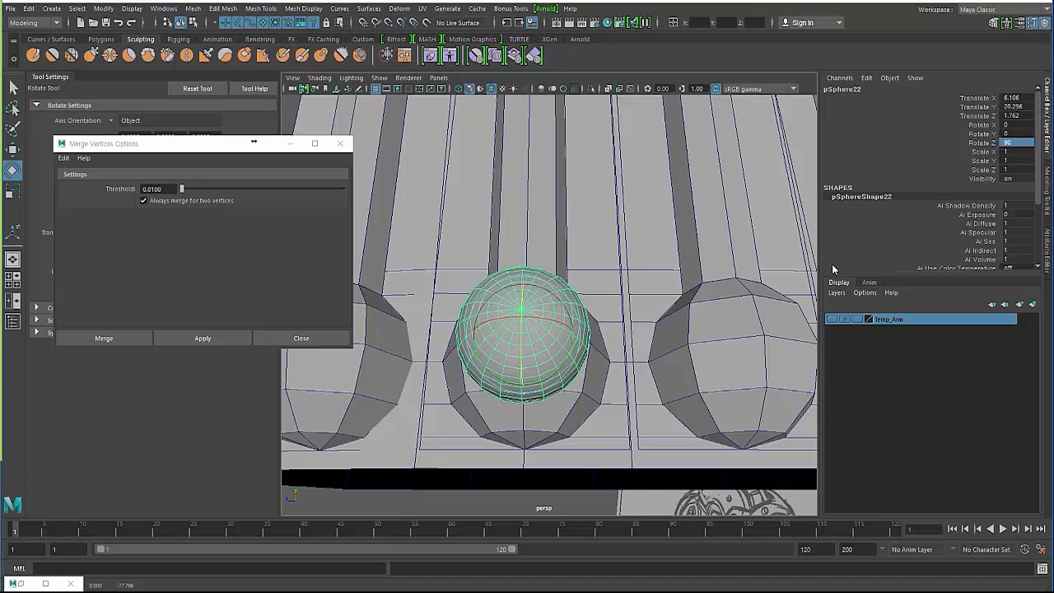
Set the sphere's Subdivisions Axis to 8 and Subdivisions Height to 6.
{"action": "scroll", "coordinate": [898, 252], "scroll_direction": "down", "scroll_amount": 3}
{"action": "scroll", "coordinate": [854, 257], "scroll_direction": "down", "scroll_amount": 1}
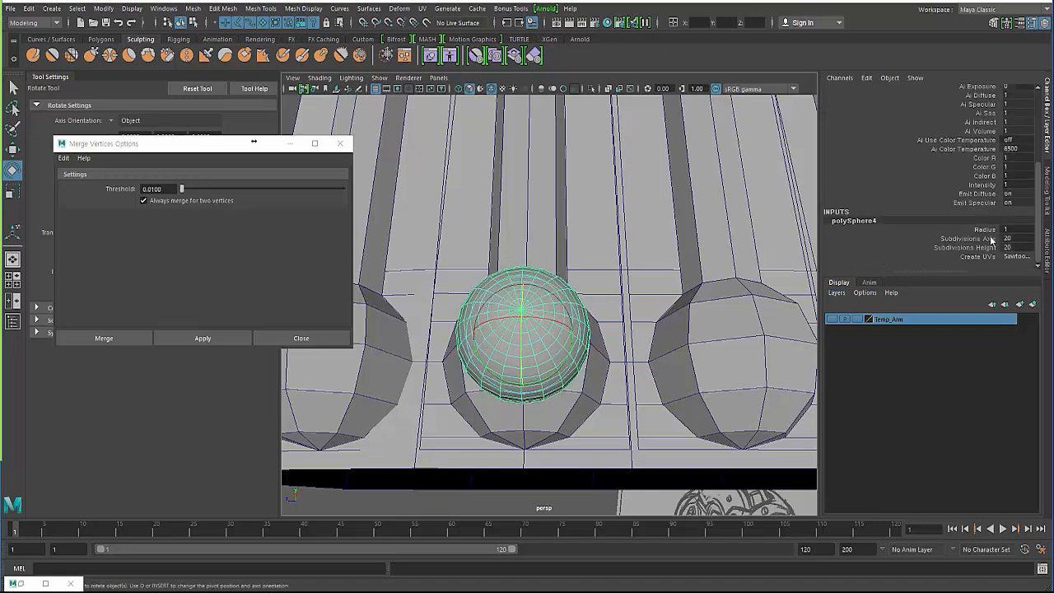
{"action": "double_click", "coordinate": [1011, 239]}
{"action": "type", "text": "8"}
{"action": "key", "text": "Return"}
{"action": "double_click", "coordinate": [1006, 246]}
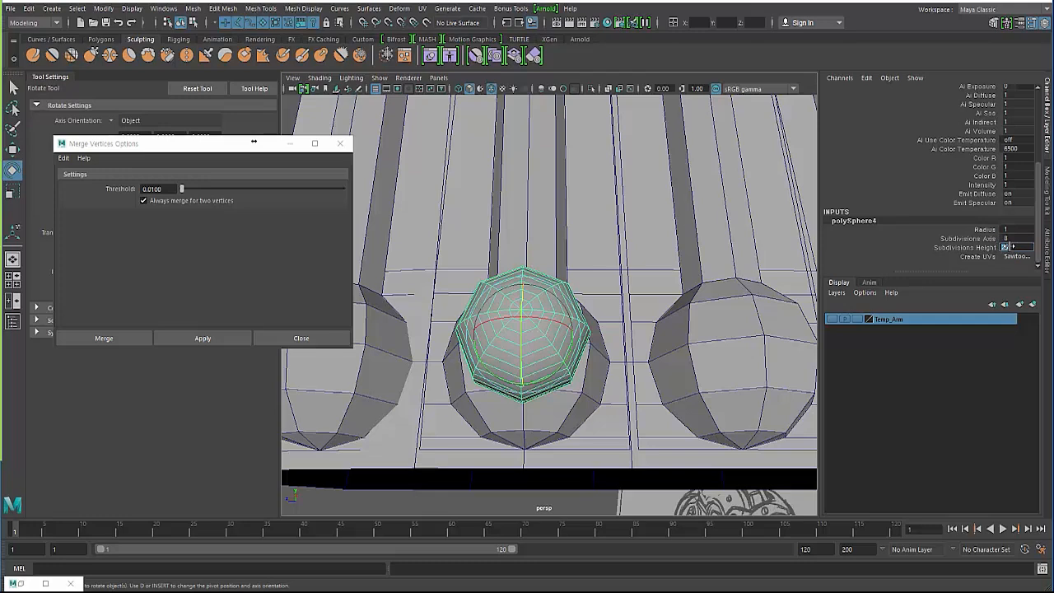
{"action": "type", "text": "6"}
{"action": "key", "text": "Return"}
Scale the sphere uniformly to 0.52 and seat it in the front face of the knuckle as a small bump.
{"action": "key", "text": "w"}
{"action": "left_click_drag", "start_coordinate": [510, 348], "coordinate": [531, 213], "text": "alt"}
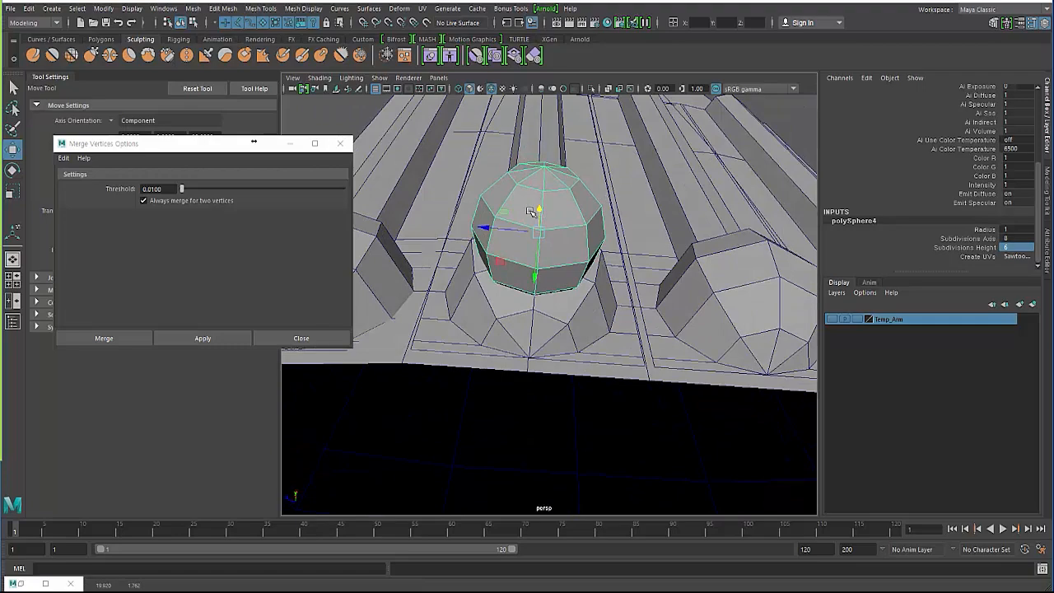
{"action": "key", "text": "ctrl+z"}
{"action": "key", "text": "4"}
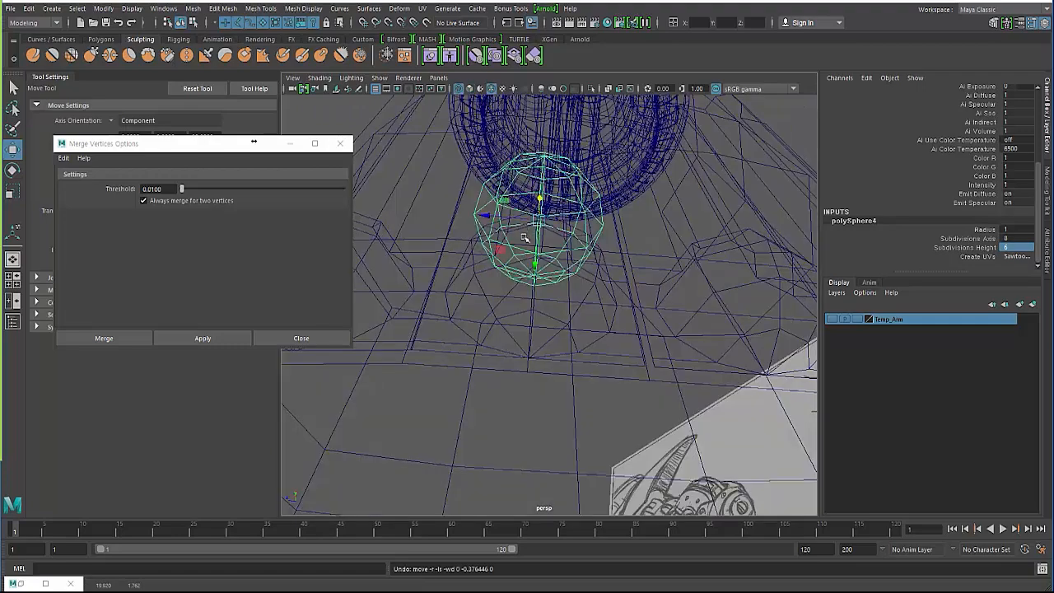
{"action": "scroll", "coordinate": [517, 318], "scroll_direction": "up", "scroll_amount": 4}
{"action": "mouse_move", "coordinate": [505, 276]}
{"action": "left_mouse_down", "text": "alt"}
{"action": "mouse_move", "coordinate": [518, 318]}
{"action": "mouse_move", "coordinate": [509, 284]}
{"action": "left_mouse_up", "text": "alt"}
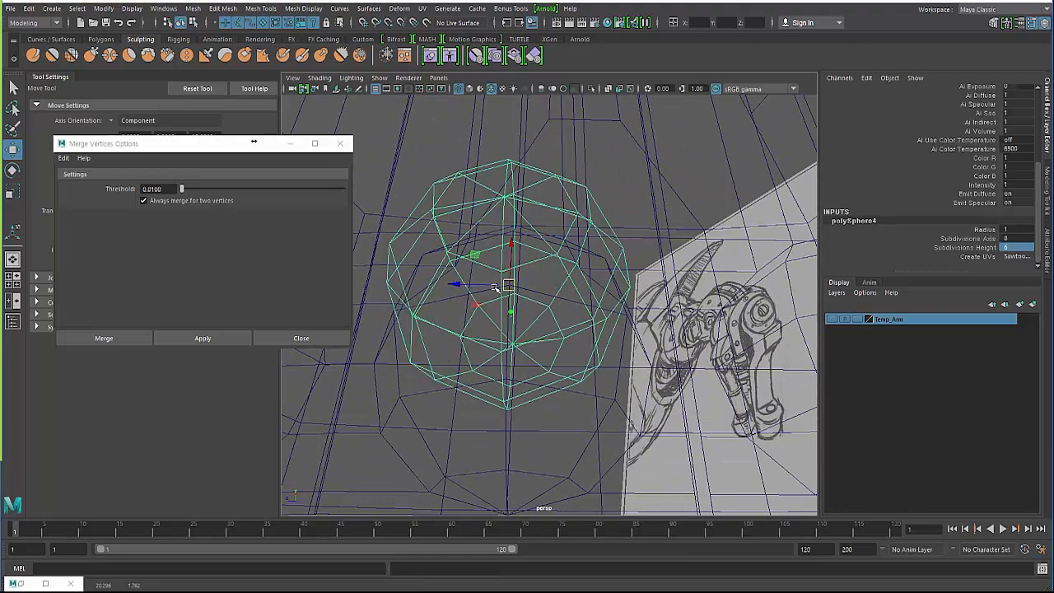
{"action": "key", "text": "r"}
{"action": "mouse_move", "coordinate": [504, 286]}
{"action": "left_mouse_down"}
{"action": "mouse_move", "coordinate": [410, 309]}
{"action": "mouse_move", "coordinate": [469, 282]}
{"action": "mouse_move", "coordinate": [549, 280]}
{"action": "mouse_move", "coordinate": [530, 347]}
{"action": "mouse_move", "coordinate": [534, 262]}
{"action": "mouse_move", "coordinate": [640, 364]}
{"action": "mouse_move", "coordinate": [611, 364]}
{"action": "mouse_move", "coordinate": [574, 340]}
{"action": "mouse_move", "coordinate": [567, 317]}
{"action": "mouse_move", "coordinate": [475, 406]}
{"action": "mouse_move", "coordinate": [438, 427]}
{"action": "mouse_move", "coordinate": [486, 396]}
{"action": "mouse_move", "coordinate": [534, 322]}
{"action": "left_mouse_up"}
{"action": "key", "text": "5"}
{"action": "key", "text": "w"}
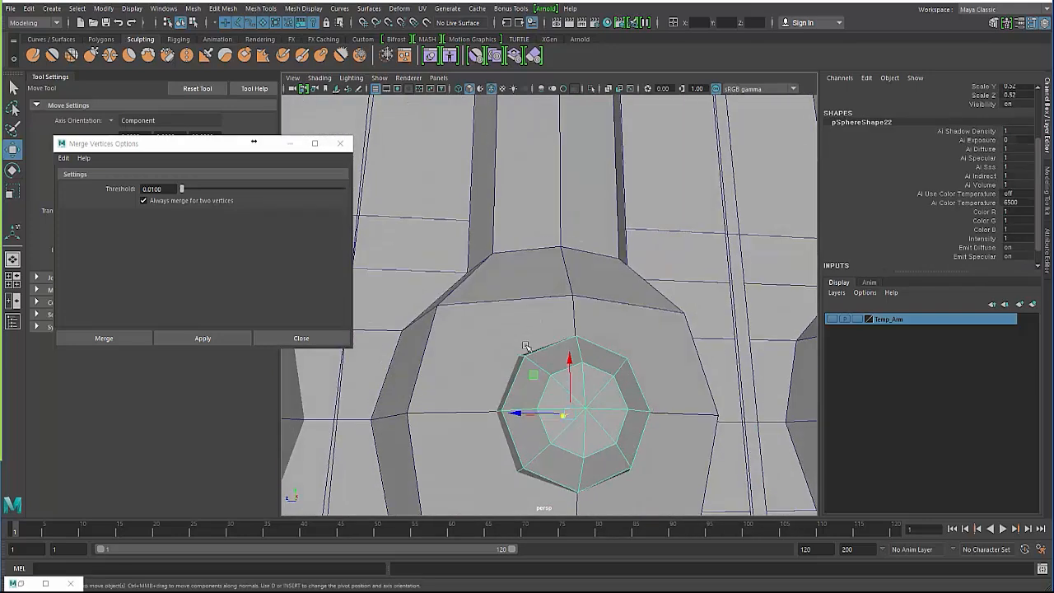
Combine the small sphere and the rod-and-knuckle mesh with a Boolean union.
{"action": "left_click", "coordinate": [439, 367], "text": "shift"}
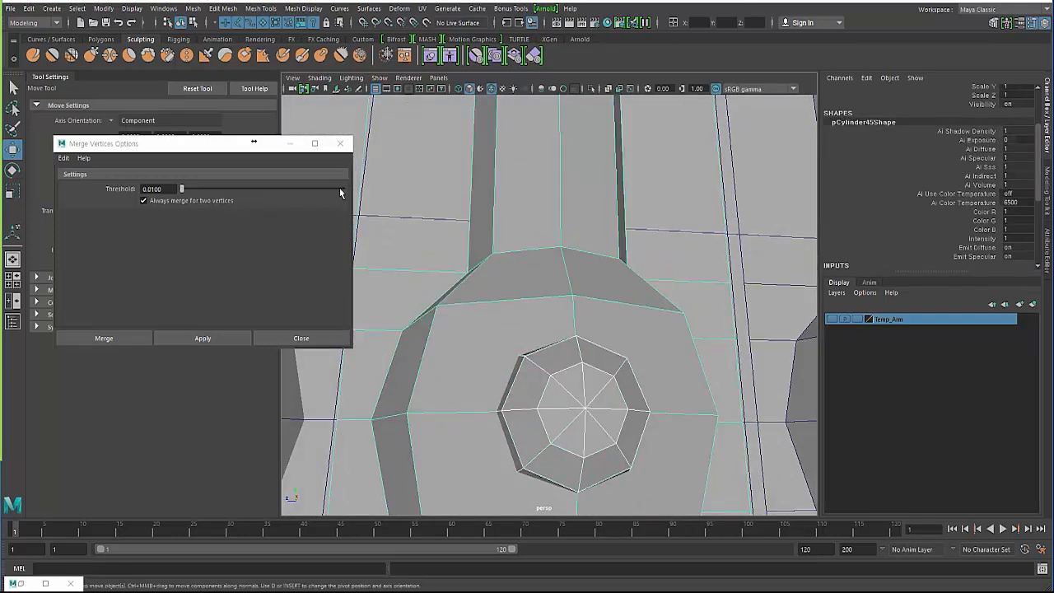
{"action": "left_click", "coordinate": [194, 9]}
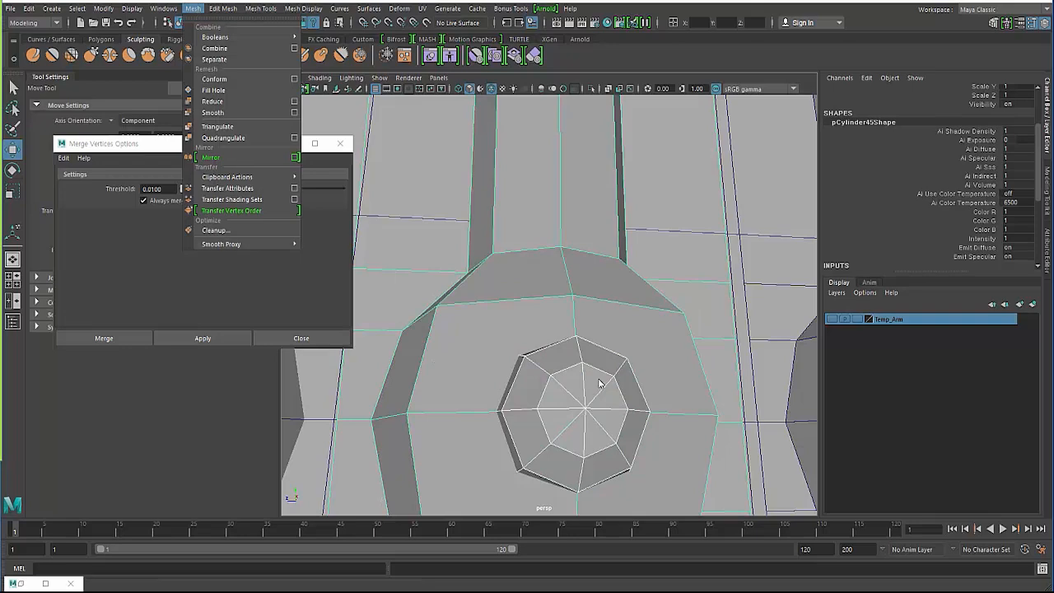
{"action": "mouse_move", "coordinate": [221, 40]}
{"action": "left_click", "coordinate": [323, 47]}
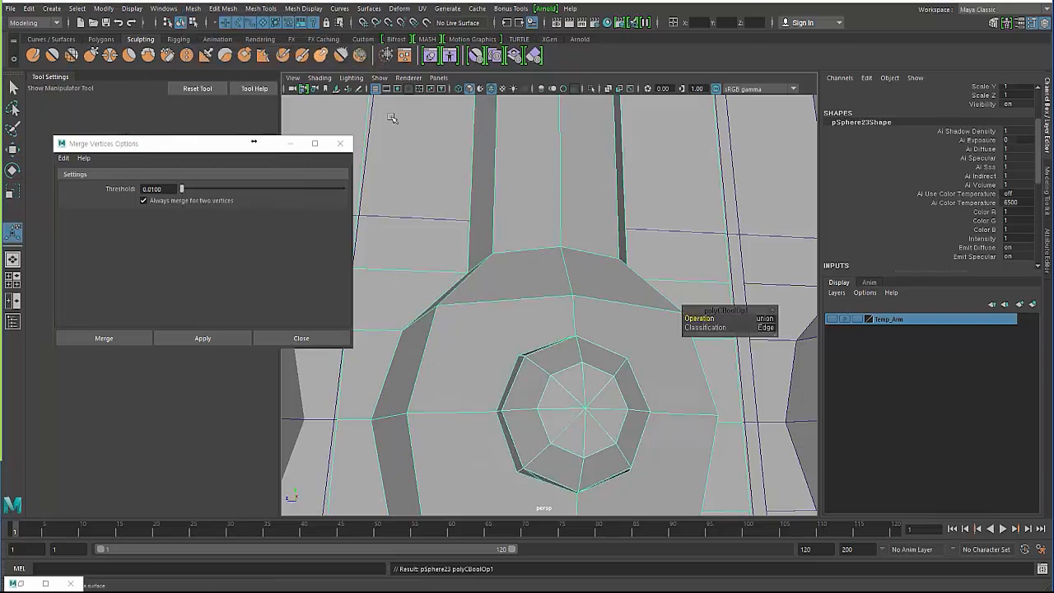
Cut edges with Multi-Cut from the bump's diagonal base corners to the surrounding knuckle vertices.
{"action": "left_click_drag", "start_coordinate": [485, 393], "coordinate": [490, 387], "text": "alt"}
{"action": "right_click_drag", "start_coordinate": [480, 372], "coordinate": [419, 292], "text": "shift"}
{"action": "middle_click_drag", "start_coordinate": [501, 414], "coordinate": [523, 346], "text": "alt"}
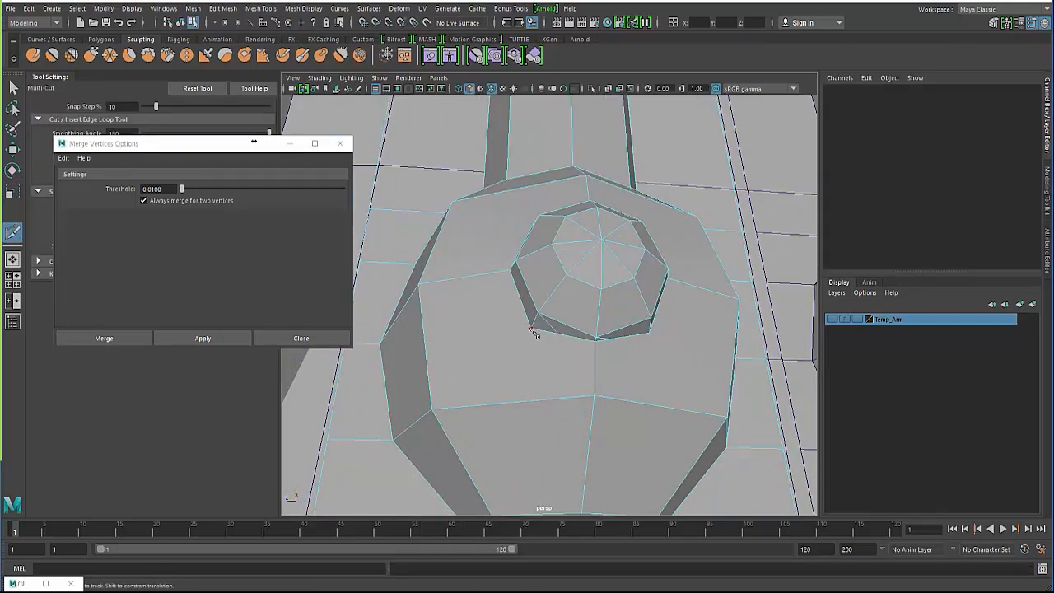
{"action": "right_click", "coordinate": [500, 426]}
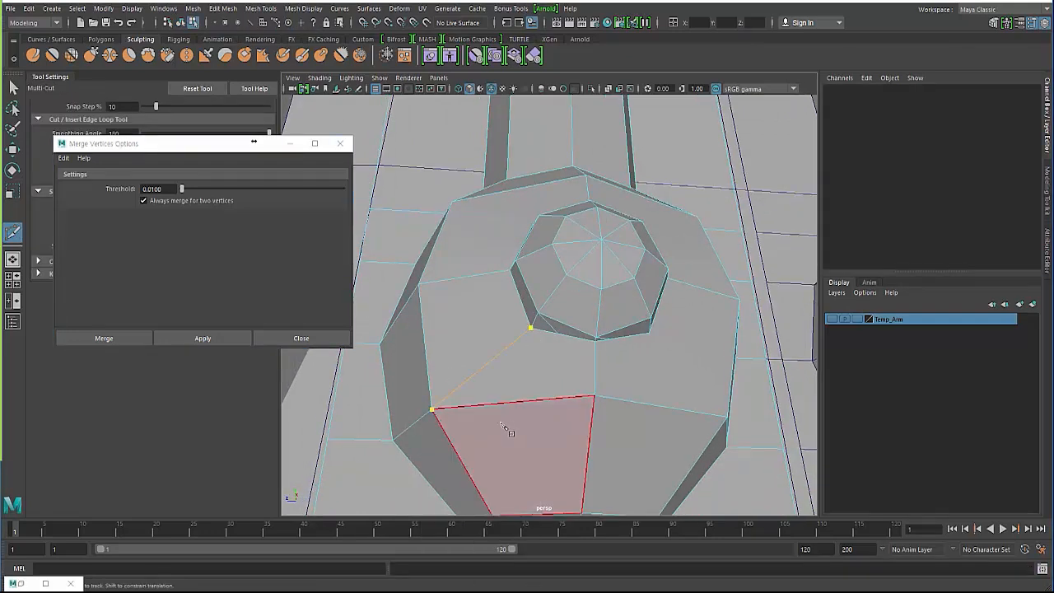
{"action": "left_click_drag", "start_coordinate": [449, 341], "coordinate": [545, 425], "text": "alt"}
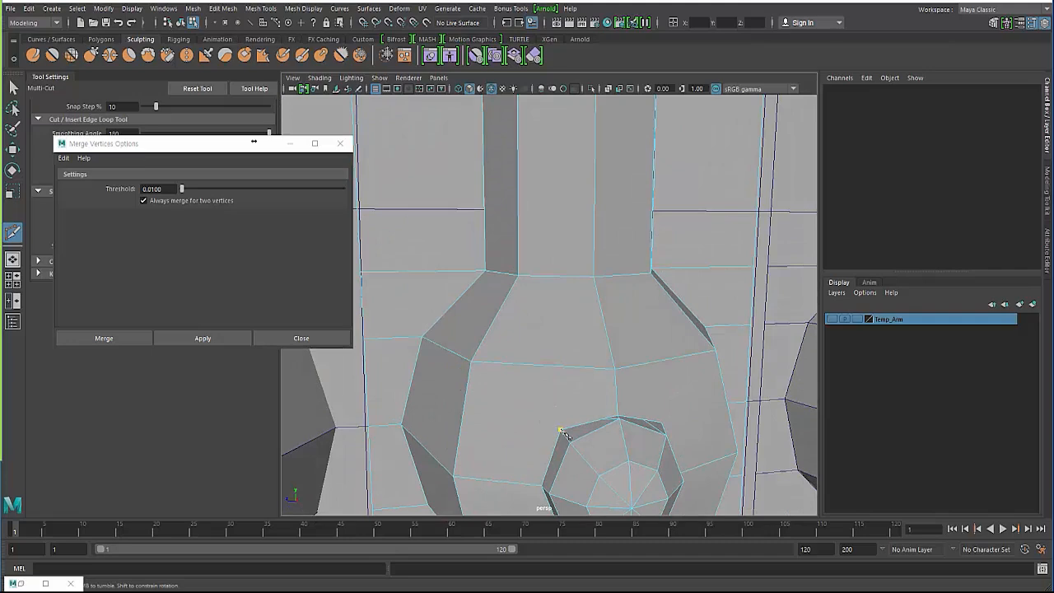
{"action": "left_click_drag", "start_coordinate": [515, 381], "coordinate": [568, 401], "text": "alt"}
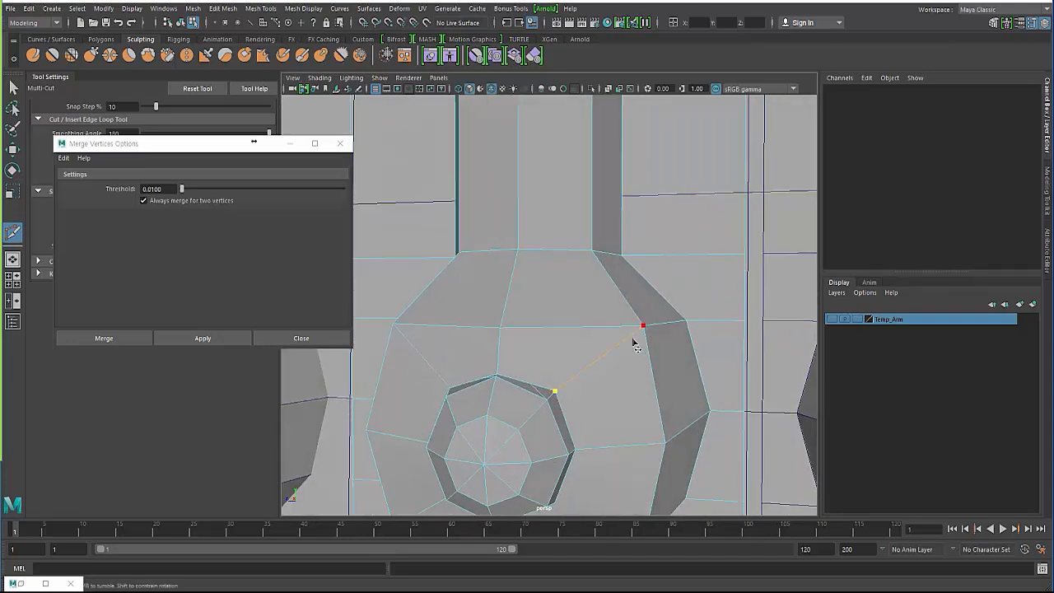
{"action": "left_click_drag", "start_coordinate": [483, 420], "coordinate": [458, 388], "text": "alt"}
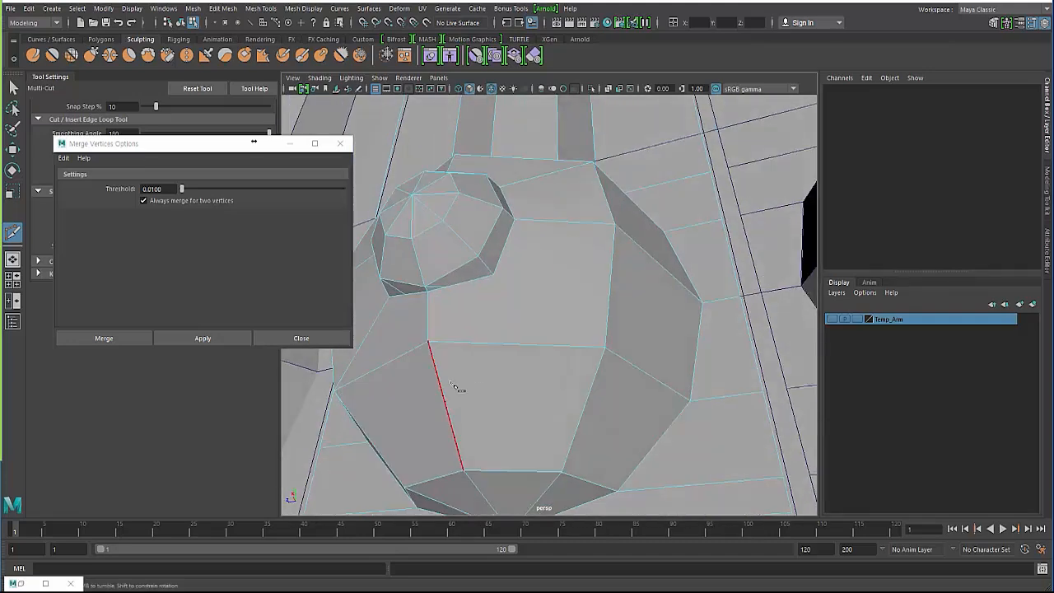
{"action": "left_click", "coordinate": [493, 275]}
{"action": "left_click_drag", "start_coordinate": [439, 360], "coordinate": [436, 355], "text": "alt"}
{"action": "left_click", "coordinate": [14, 88]}
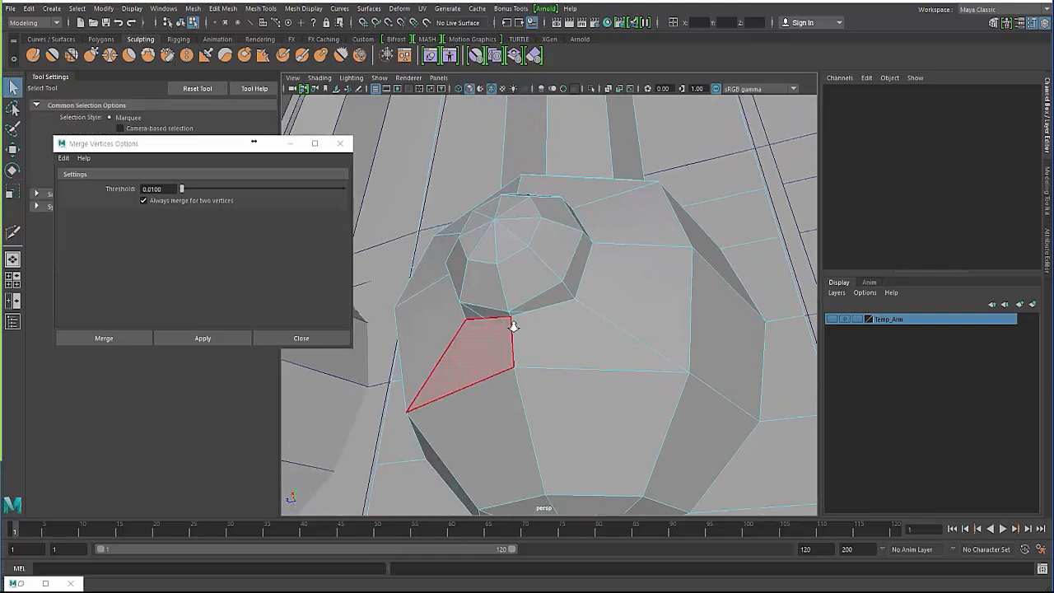
Examine the seam around the bump from below and above, including its smoothed preview.
{"action": "scroll", "coordinate": [514, 324], "scroll_direction": "up", "scroll_amount": 6}
{"action": "right_click", "coordinate": [515, 257]}
{"action": "left_click", "coordinate": [513, 227]}
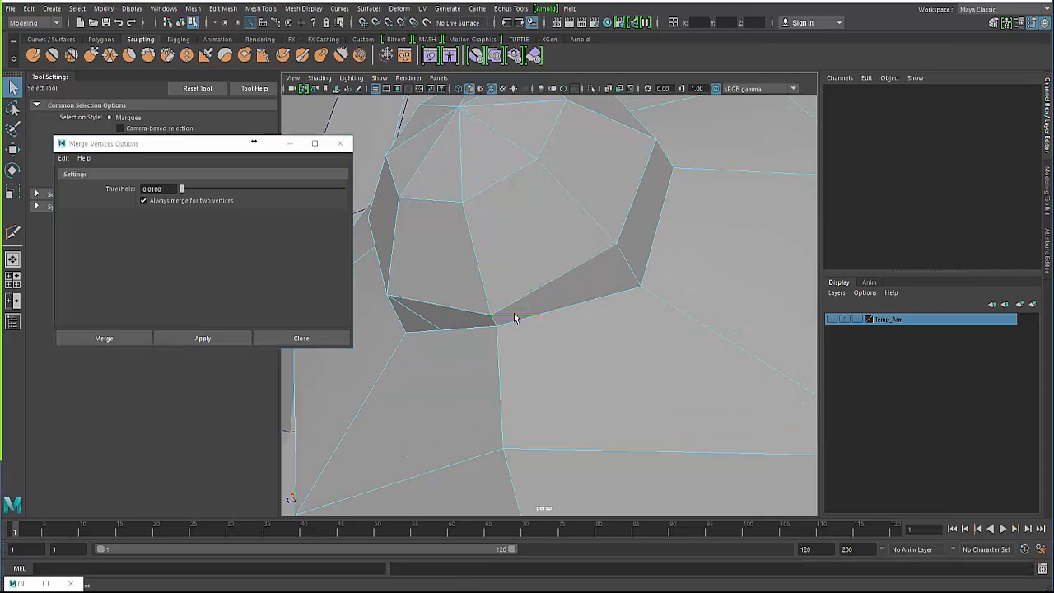
{"action": "left_click_drag", "start_coordinate": [496, 359], "coordinate": [573, 351], "text": "alt"}
{"action": "scroll", "coordinate": [538, 324], "scroll_direction": "up", "scroll_amount": 4}
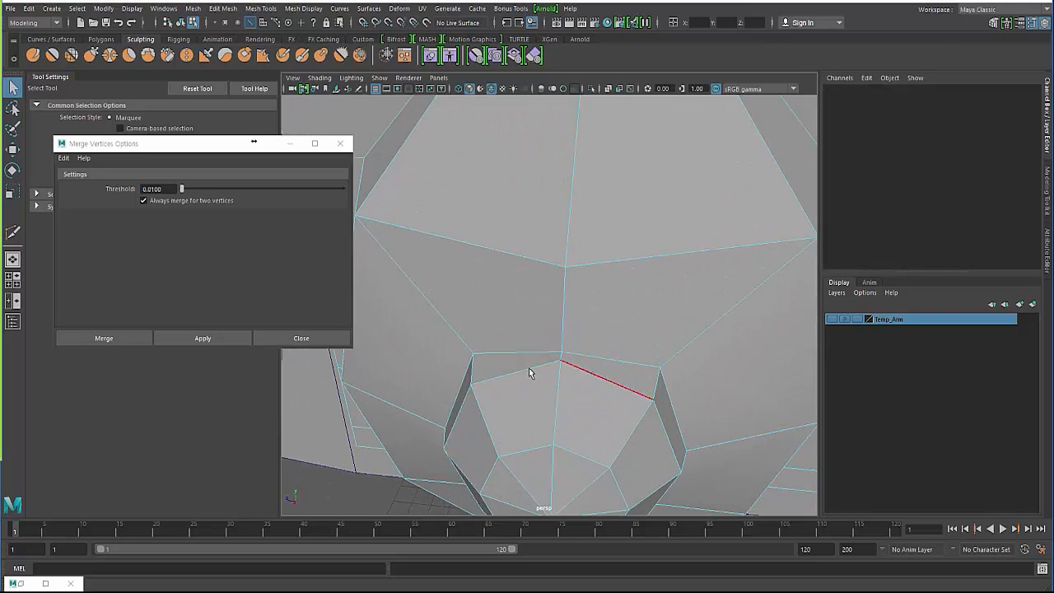
{"action": "key", "text": "F8"}
{"action": "key", "text": "3"}
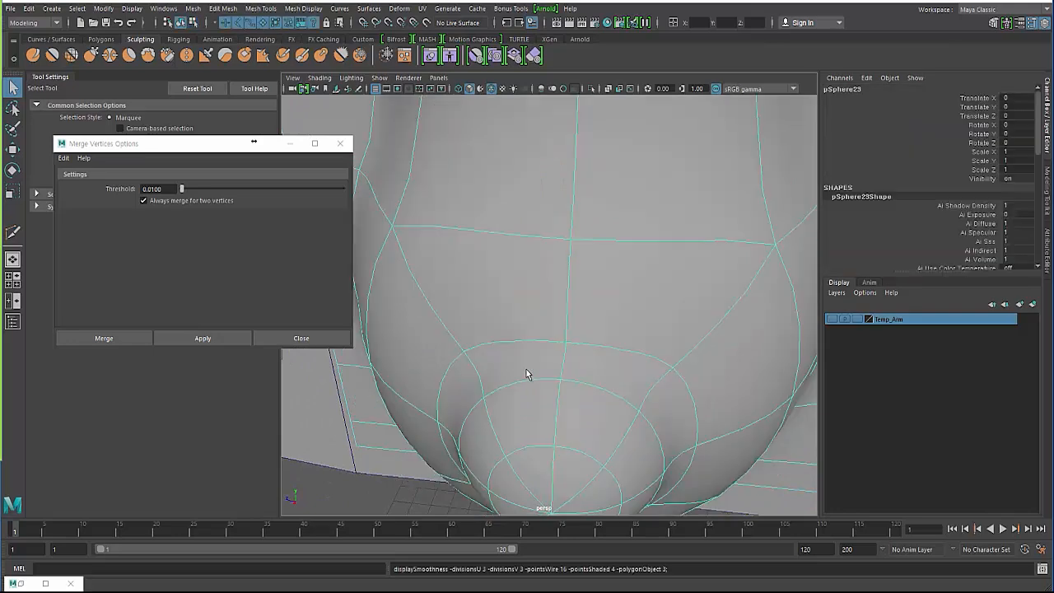
{"action": "left_click_drag", "start_coordinate": [568, 411], "coordinate": [563, 370], "text": "alt"}
{"action": "key", "text": "1"}
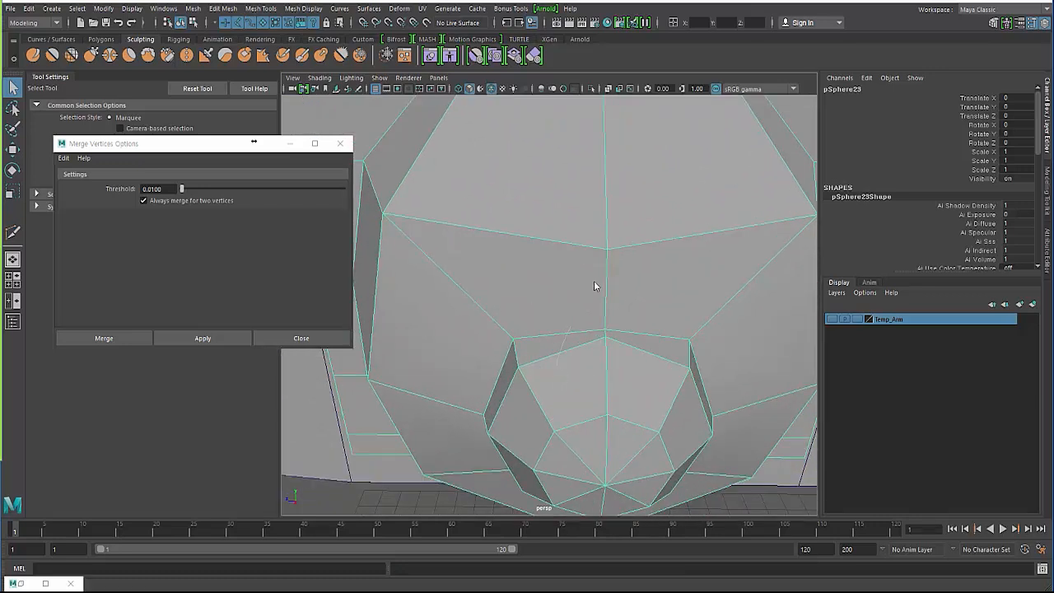
Delete the stray vertices on the upper and lower seam edges between the bump and the knuckle.
{"action": "right_click_drag", "start_coordinate": [560, 257], "coordinate": [499, 254]}
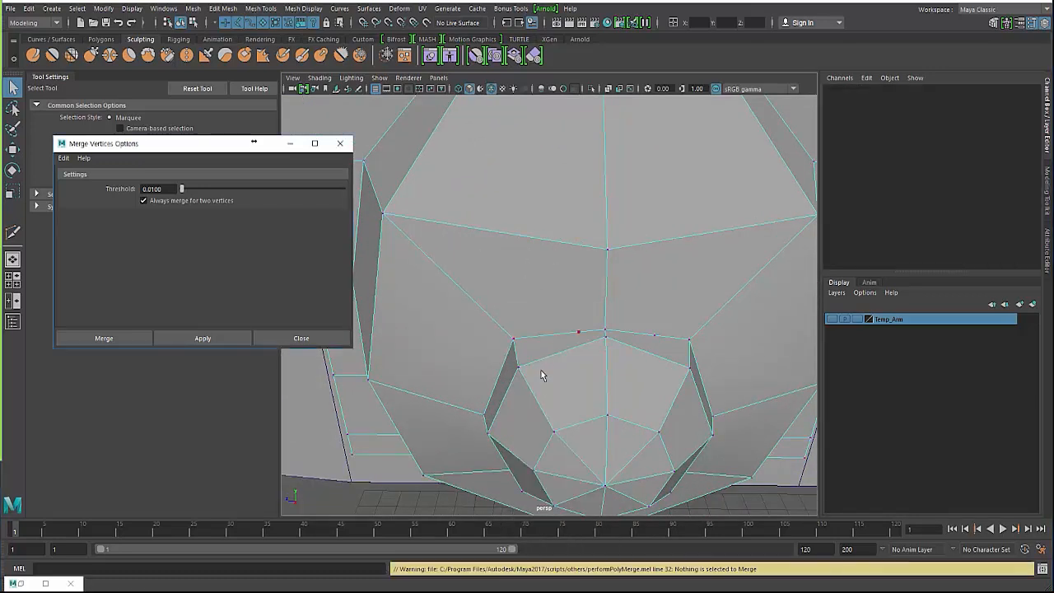
{"action": "left_click_drag", "start_coordinate": [567, 317], "coordinate": [670, 359]}
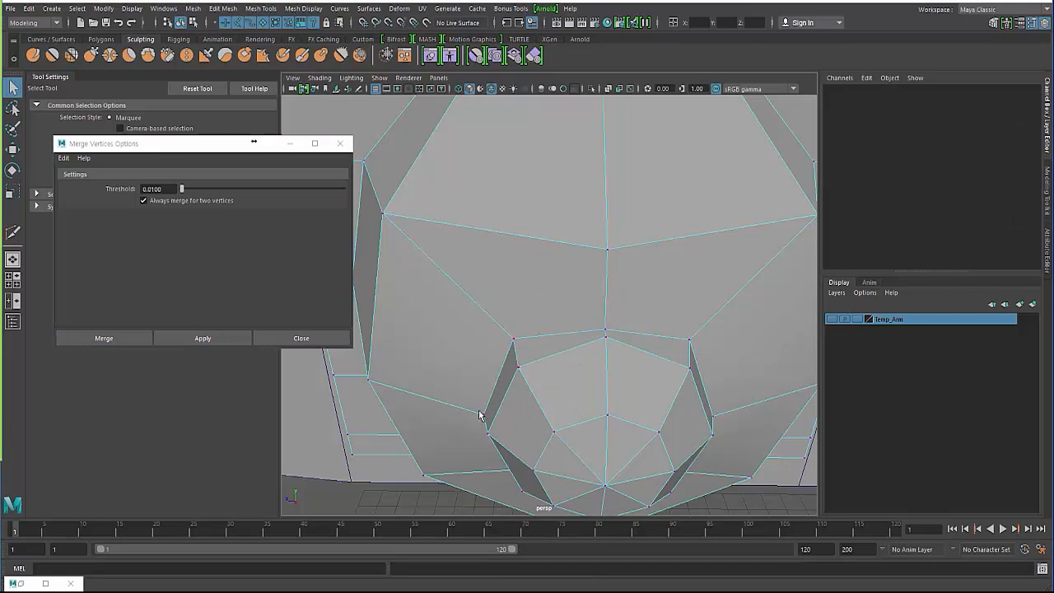
{"action": "left_click_drag", "start_coordinate": [480, 416], "coordinate": [531, 292], "text": "alt"}
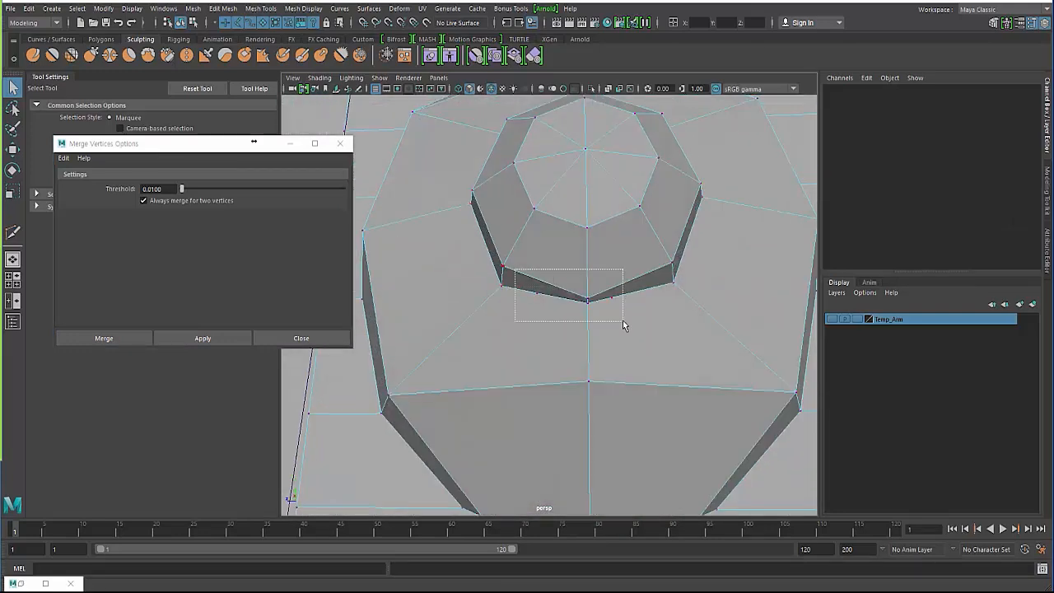
{"action": "right_click_drag", "start_coordinate": [536, 366], "coordinate": [487, 341], "text": "alt"}
{"action": "left_click_drag", "start_coordinate": [487, 341], "coordinate": [463, 367], "text": "alt"}
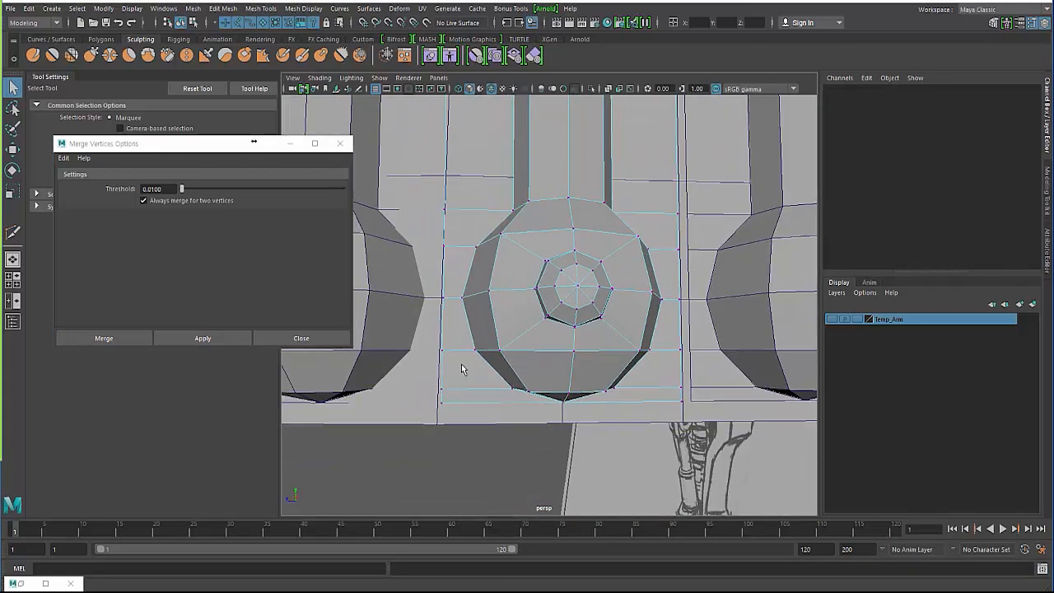
{"action": "key", "text": "F8"}
{"action": "key", "text": "F8"}
{"action": "left_click", "coordinate": [414, 460]}
{"action": "right_click_drag", "start_coordinate": [520, 402], "coordinate": [491, 408], "text": "alt"}
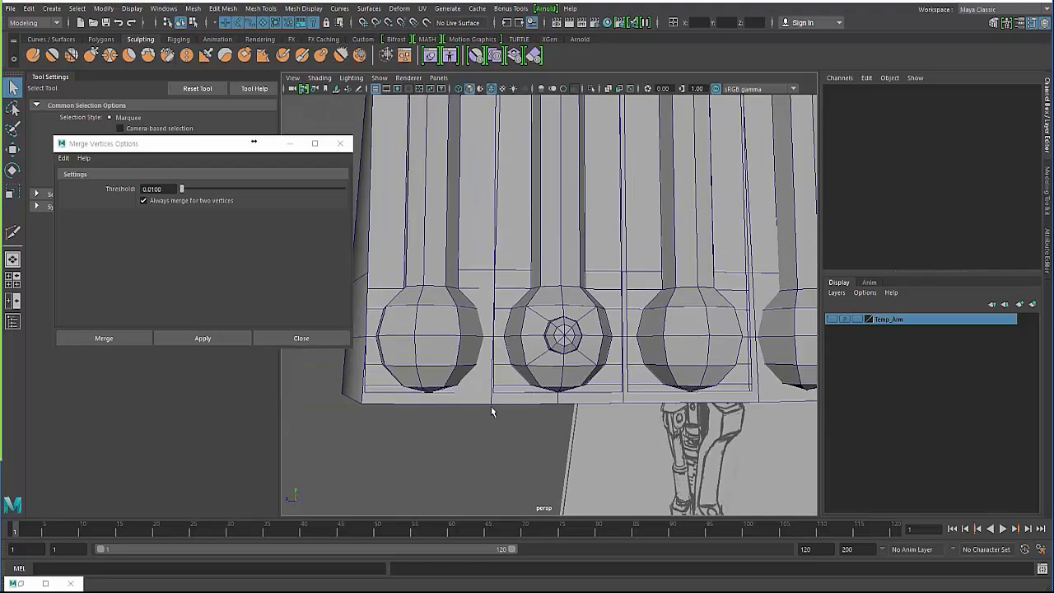
Bevel the edge loop around the bump's base with Fraction 0.5, 2 segments and Depth 1.5.
{"action": "left_click_drag", "start_coordinate": [492, 407], "coordinate": [546, 307], "text": "alt"}
{"action": "left_click", "coordinate": [542, 325]}
{"action": "scroll", "coordinate": [533, 339], "scroll_direction": "up", "scroll_amount": 10}
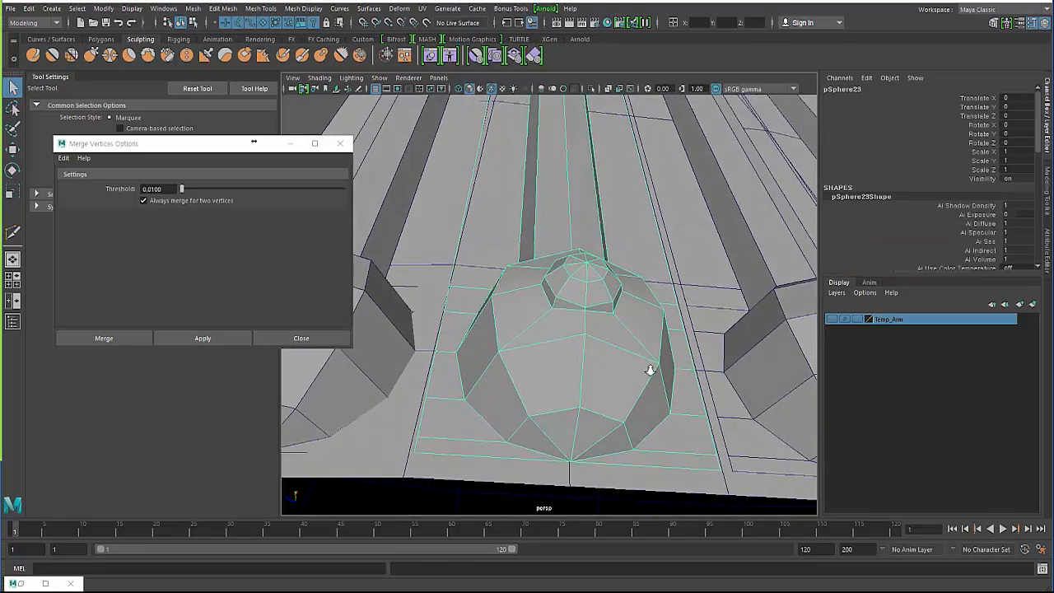
{"action": "left_click_drag", "start_coordinate": [555, 338], "coordinate": [568, 349], "text": "alt"}
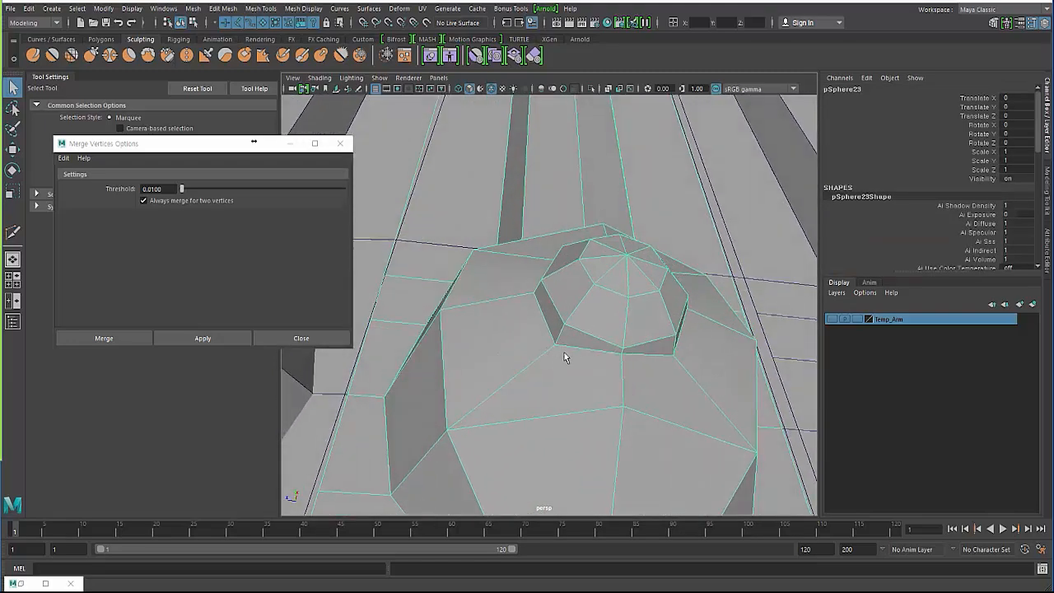
{"action": "right_click_drag", "start_coordinate": [566, 344], "coordinate": [499, 334], "text": "alt"}
{"action": "left_click_drag", "start_coordinate": [498, 334], "coordinate": [549, 343], "text": "alt"}
{"action": "right_click_drag", "start_coordinate": [550, 256], "coordinate": [552, 236]}
{"action": "left_click", "coordinate": [541, 313]}
{"action": "left_click", "coordinate": [569, 331], "text": "shift"}
{"action": "left_click_drag", "start_coordinate": [556, 348], "coordinate": [525, 350], "text": "alt"}
{"action": "right_click_drag", "start_coordinate": [522, 339], "coordinate": [555, 343], "text": "shift"}
{"action": "key", "text": "f"}
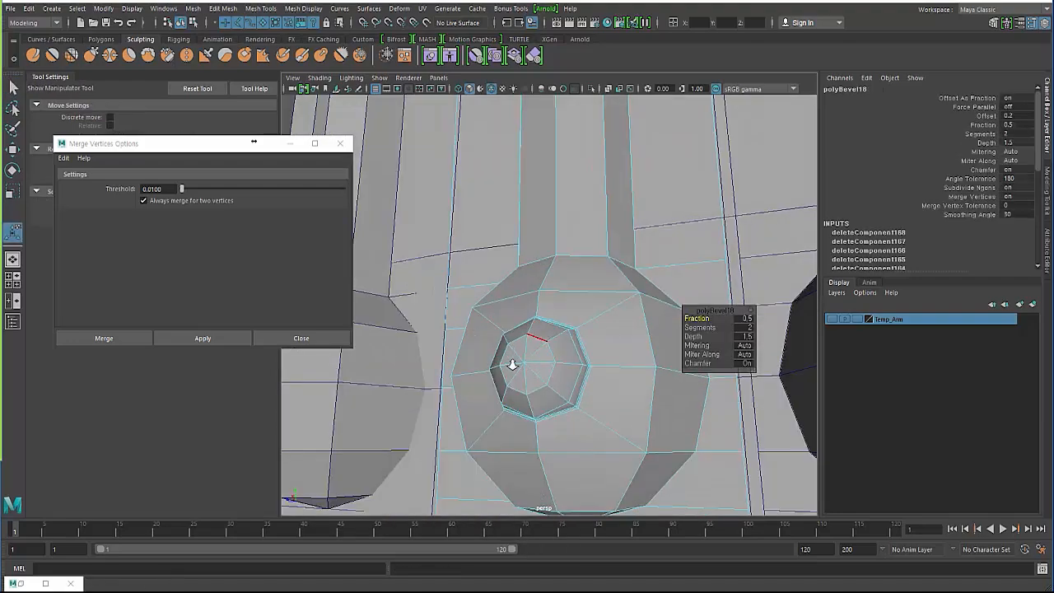
Check the beveled bump in smoothed preview without the wireframe overlay and return the mesh to unsmoothed display.
{"action": "key", "text": "q"}
{"action": "right_click_drag", "start_coordinate": [458, 457], "coordinate": [369, 404]}
{"action": "key", "text": "3"}
{"action": "left_click", "coordinate": [450, 446]}
{"action": "left_click_drag", "start_coordinate": [452, 447], "coordinate": [487, 401], "text": "alt"}
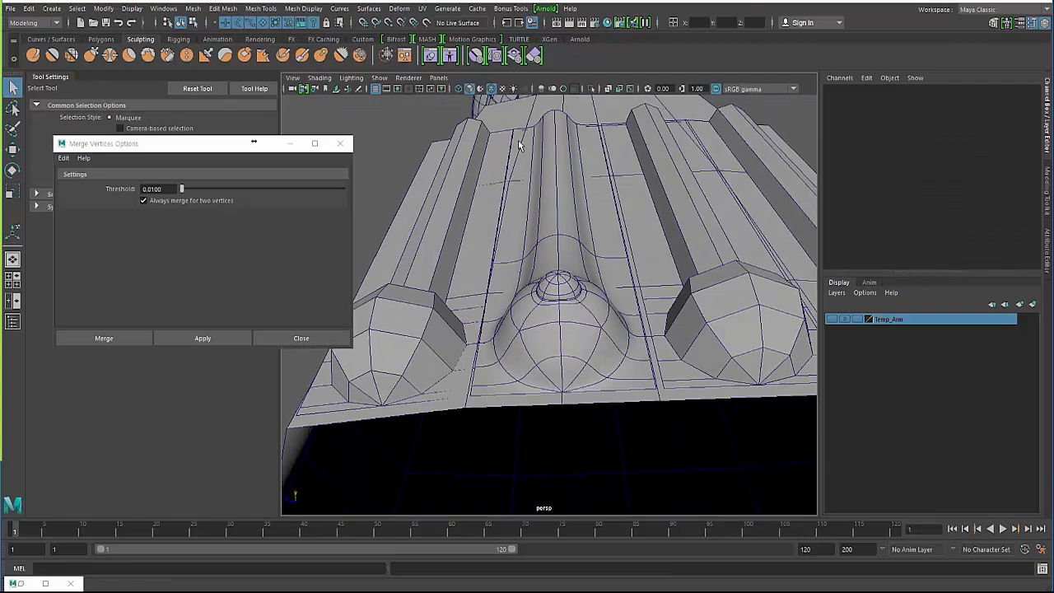
{"action": "left_click", "coordinate": [491, 89]}
{"action": "left_click_drag", "start_coordinate": [499, 283], "coordinate": [570, 349], "text": "alt"}
{"action": "left_click", "coordinate": [505, 359]}
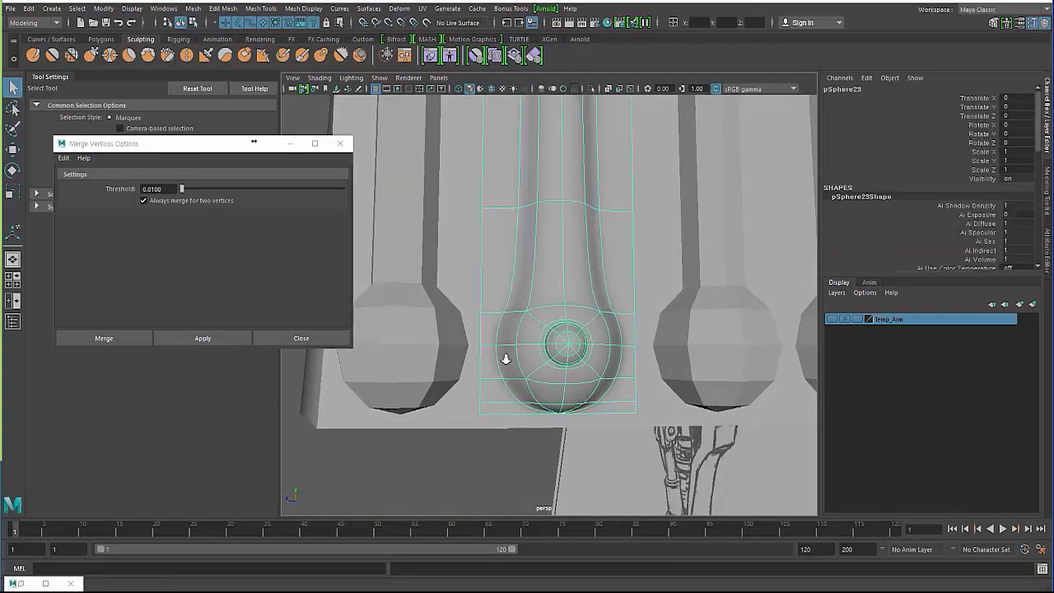
{"action": "key", "text": "1"}
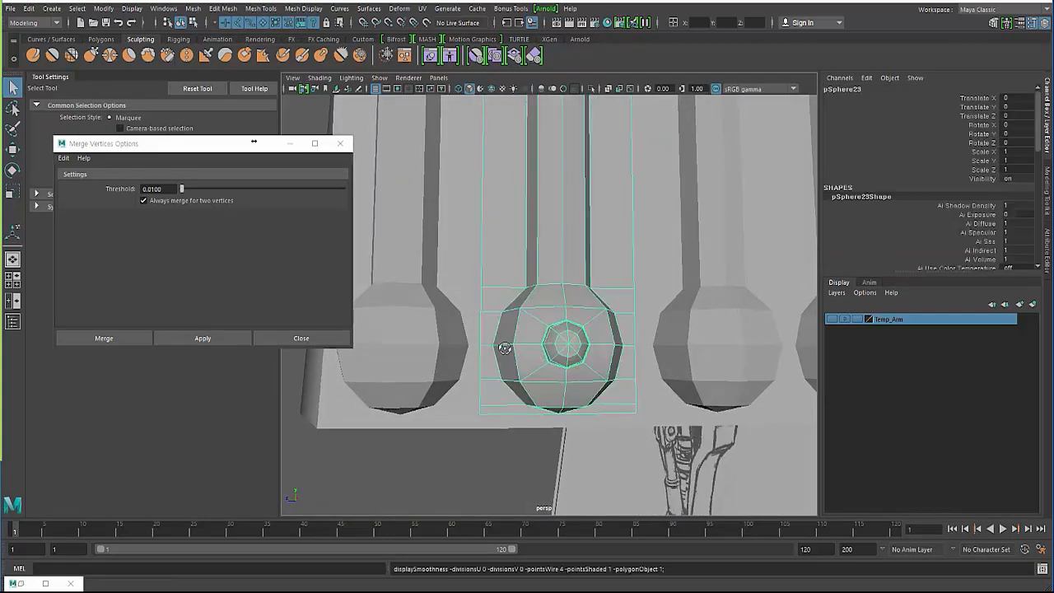
{"action": "mouse_move", "coordinate": [505, 349]}
{"action": "left_mouse_down", "text": "alt"}
{"action": "mouse_move", "coordinate": [511, 331]}
{"action": "mouse_move", "coordinate": [558, 331]}
{"action": "mouse_move", "coordinate": [557, 305]}
{"action": "mouse_move", "coordinate": [506, 336]}
{"action": "left_mouse_up", "text": "alt"}
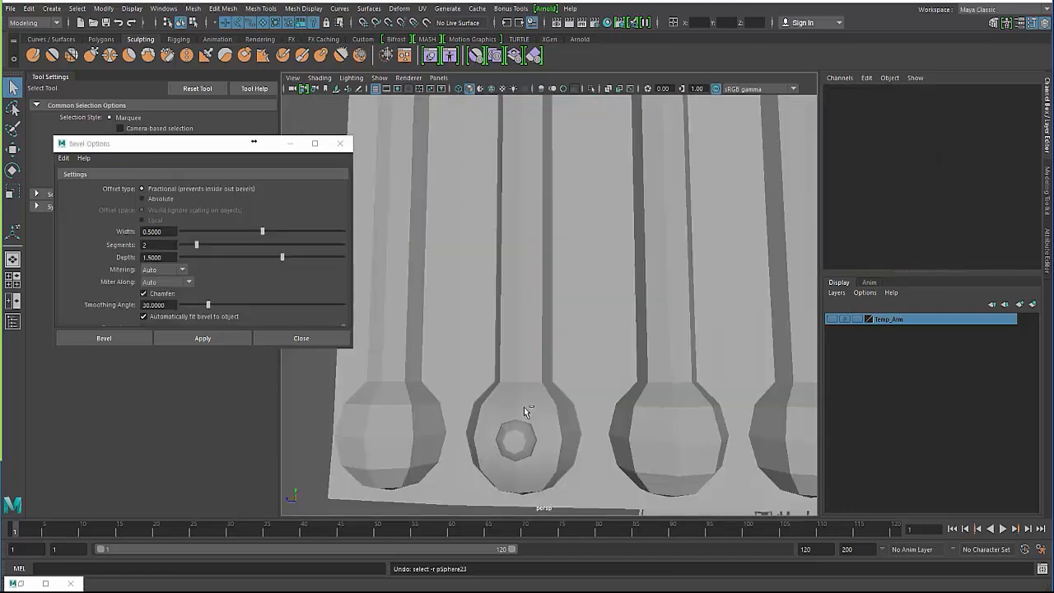
Undo the last bevel along the outline edges of the original rod and knuckle.
{"action": "left_click", "coordinate": [524, 407]}
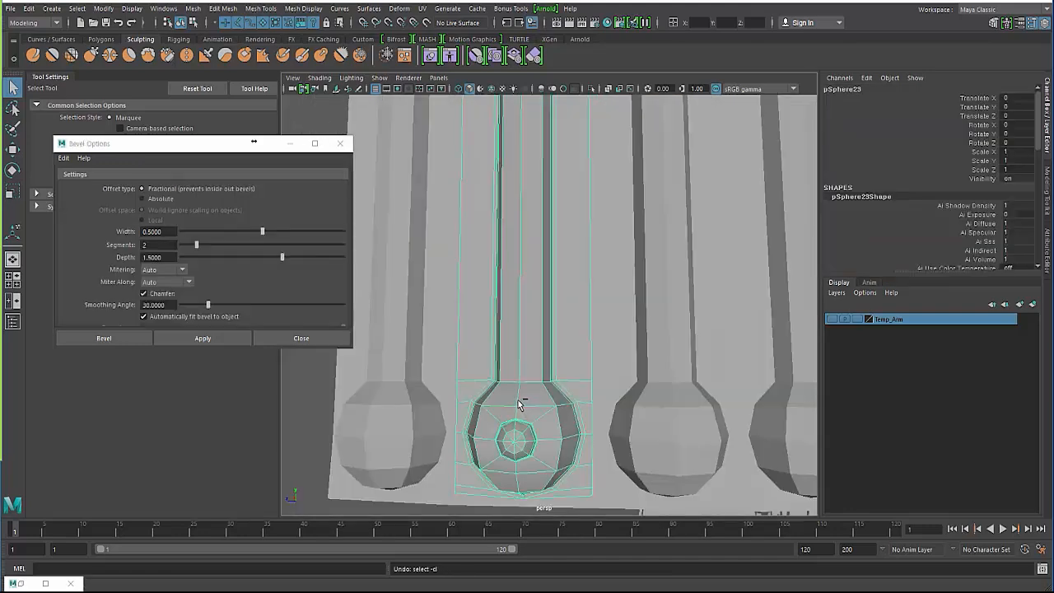
{"action": "key", "text": "ctrl+z"}
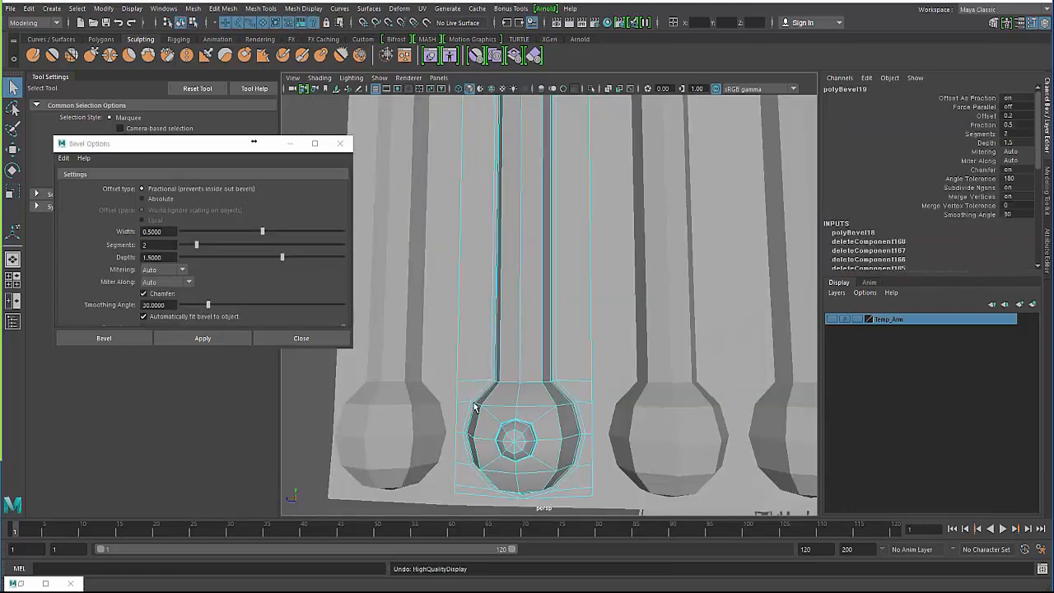
{"action": "left_click_drag", "start_coordinate": [477, 406], "coordinate": [529, 398], "text": "alt"}
{"action": "key", "text": "ctrl+z"}
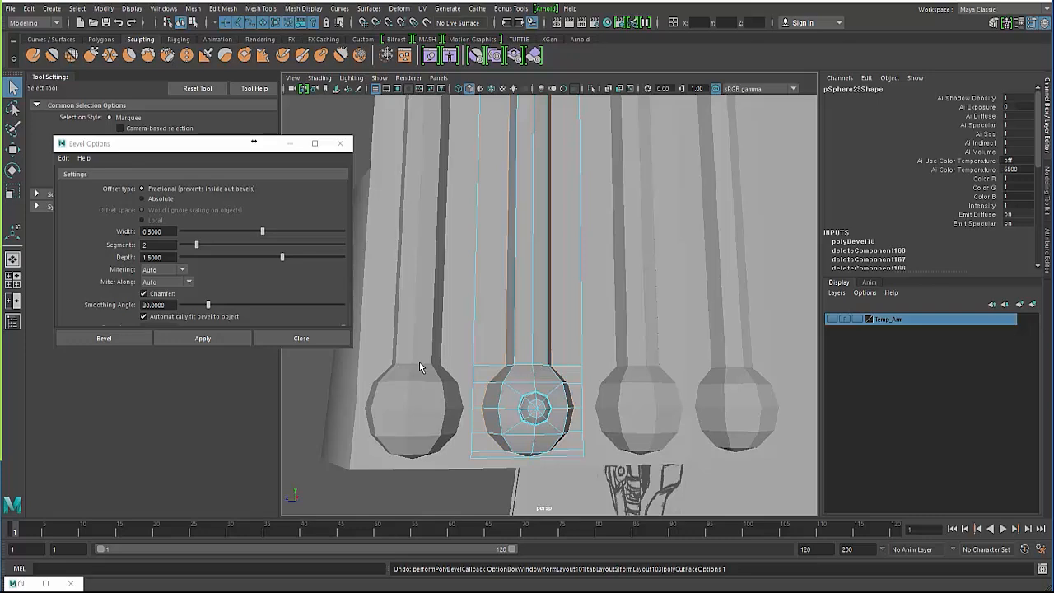
Add the junction edges between rod and knuckle to the outline selection and bevel them with Fraction 0.5, 2 segments and Depth 1.5.
{"action": "left_click_drag", "start_coordinate": [513, 294], "coordinate": [559, 216], "text": "alt"}
{"action": "middle_click_drag", "start_coordinate": [487, 428], "coordinate": [486, 353], "text": "alt"}
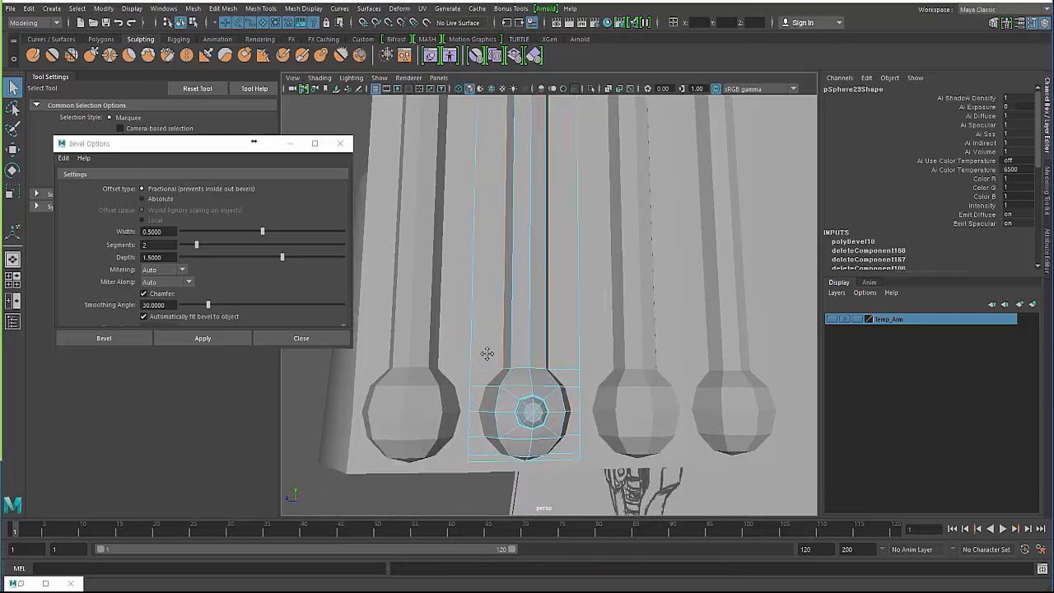
{"action": "right_click_drag", "start_coordinate": [486, 353], "coordinate": [564, 343], "text": "alt"}
{"action": "right_click_drag", "start_coordinate": [513, 257], "coordinate": [514, 228]}
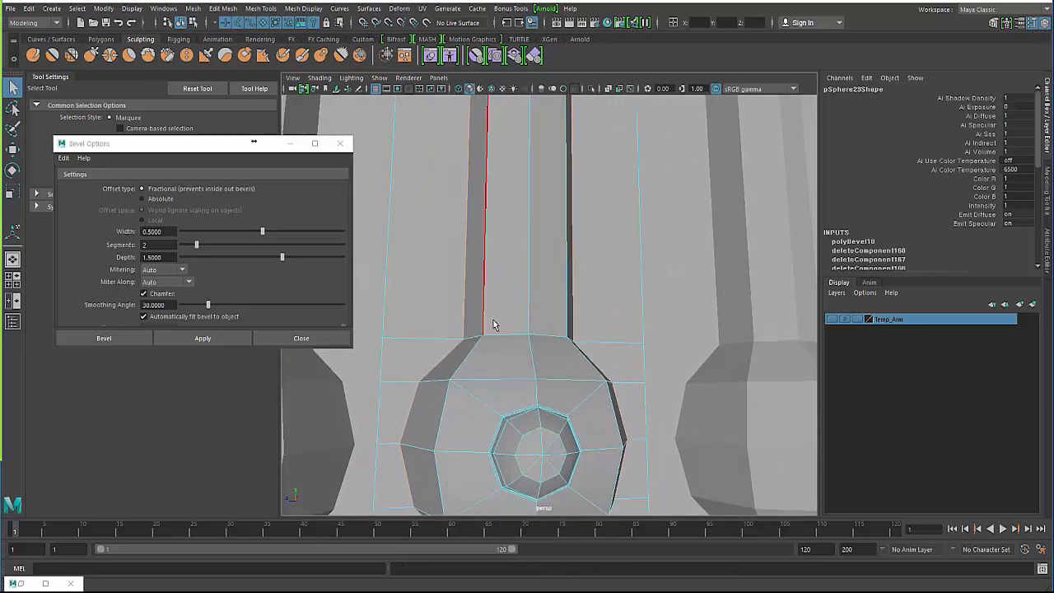
{"action": "left_click_drag", "start_coordinate": [553, 375], "coordinate": [504, 354], "text": "alt"}
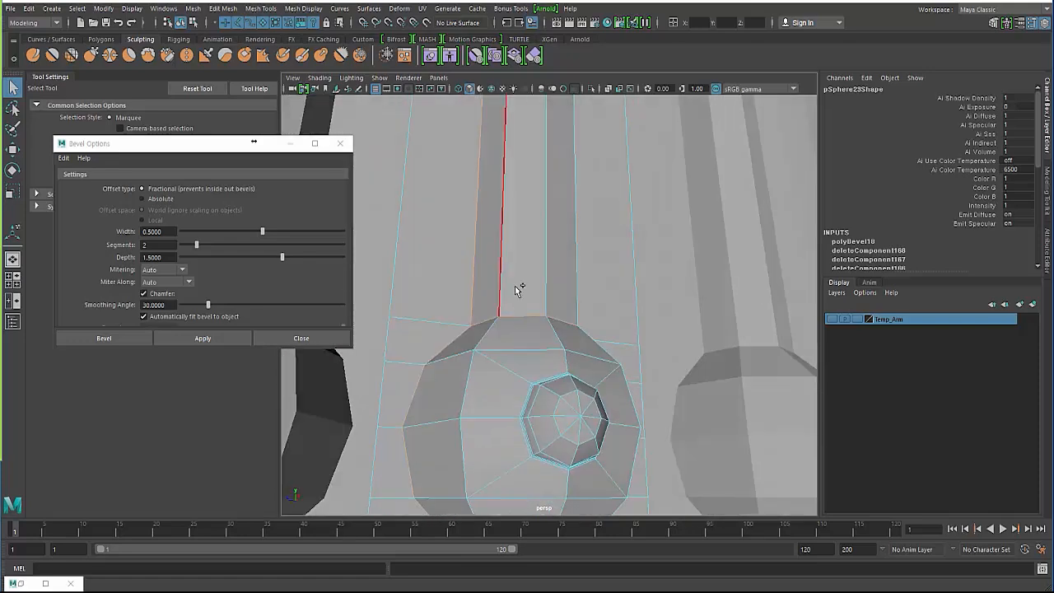
{"action": "right_click_drag", "start_coordinate": [514, 284], "coordinate": [516, 290], "text": "shift"}
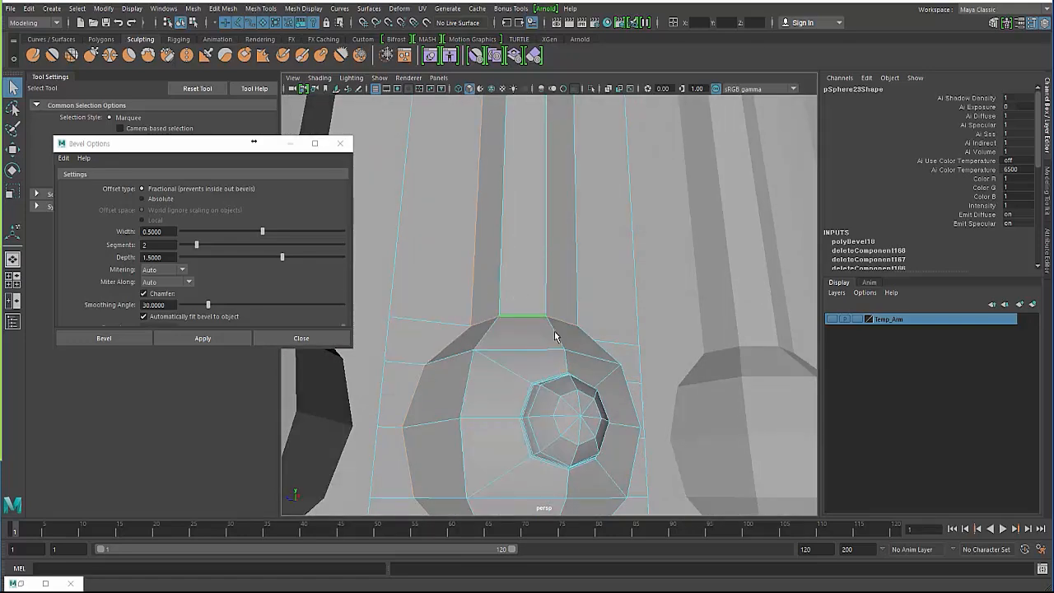
{"action": "scroll", "coordinate": [557, 333], "scroll_direction": "down", "scroll_amount": 5}
{"action": "left_click_drag", "start_coordinate": [506, 348], "coordinate": [520, 320], "text": "alt"}
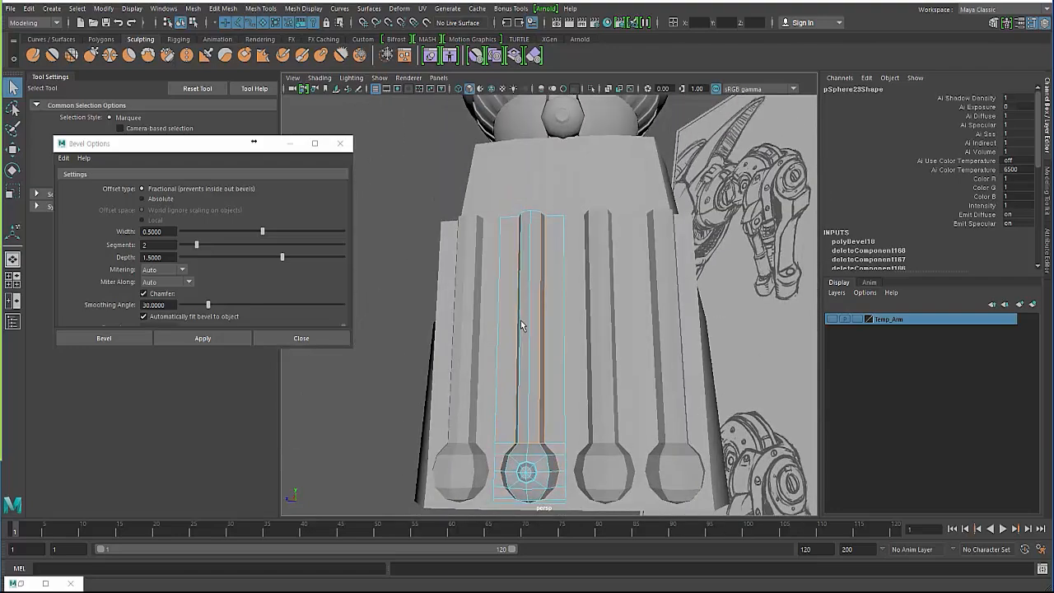
{"action": "right_click_drag", "start_coordinate": [520, 321], "coordinate": [554, 317], "text": "shift"}
{"action": "middle_click_drag", "start_coordinate": [454, 421], "coordinate": [488, 313], "text": "alt"}
{"action": "scroll", "coordinate": [510, 346], "scroll_direction": "up", "scroll_amount": 8}
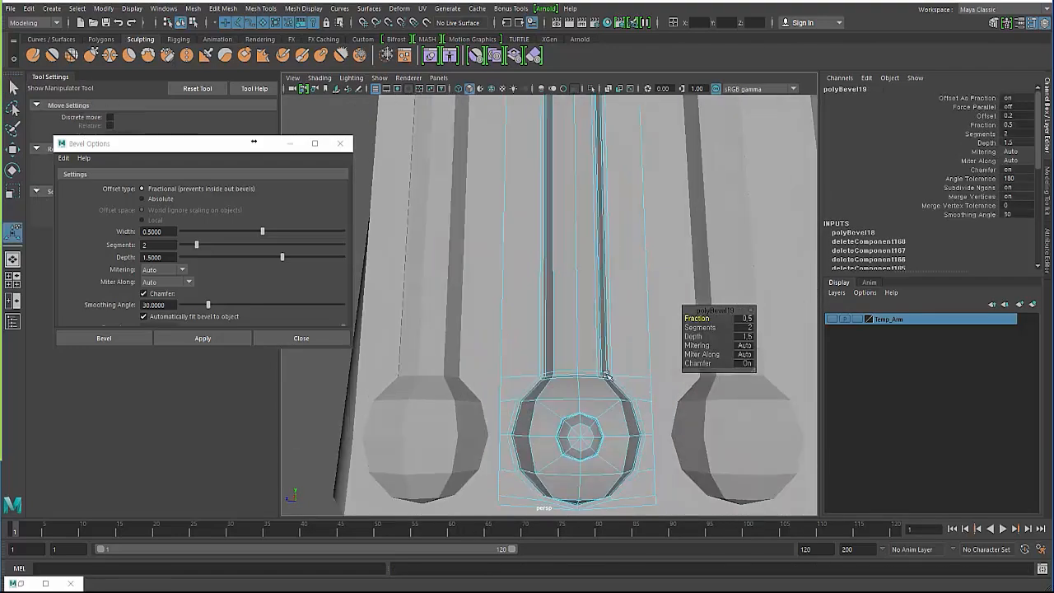
Check the beveled rod-and-knuckle junction up close and in smoothed preview, and return the mesh to unsmoothed display.
{"action": "middle_click_drag", "start_coordinate": [618, 424], "coordinate": [560, 355], "text": "alt"}
{"action": "left_click_drag", "start_coordinate": [560, 355], "coordinate": [502, 385], "text": "alt"}
{"action": "left_click_drag", "start_coordinate": [567, 388], "coordinate": [487, 387], "text": "alt"}
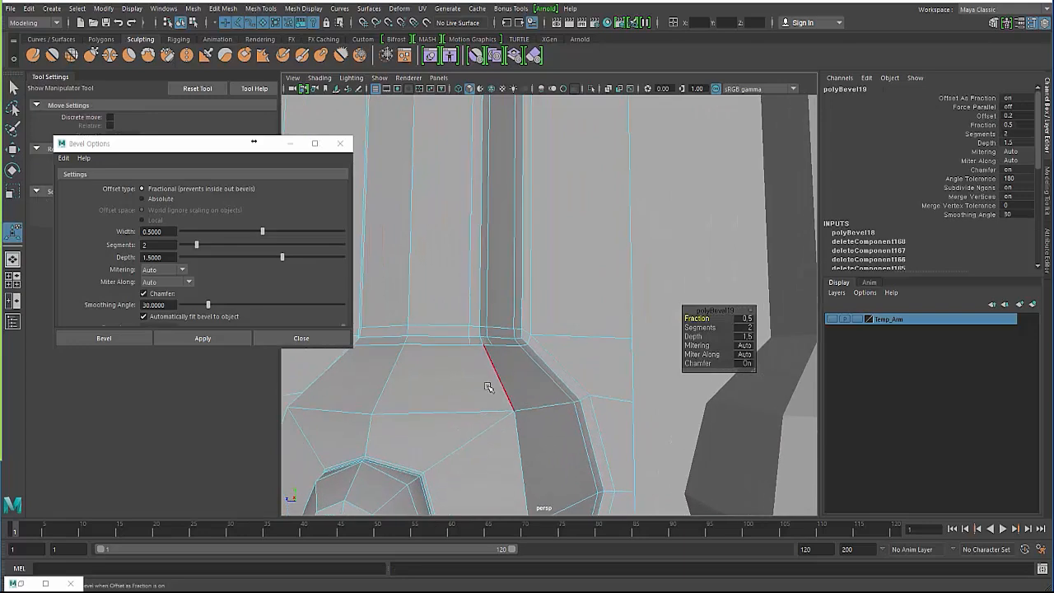
{"action": "key", "text": "3"}
{"action": "right_click_drag", "start_coordinate": [487, 397], "coordinate": [406, 497], "text": "alt"}
{"action": "left_click", "coordinate": [403, 494]}
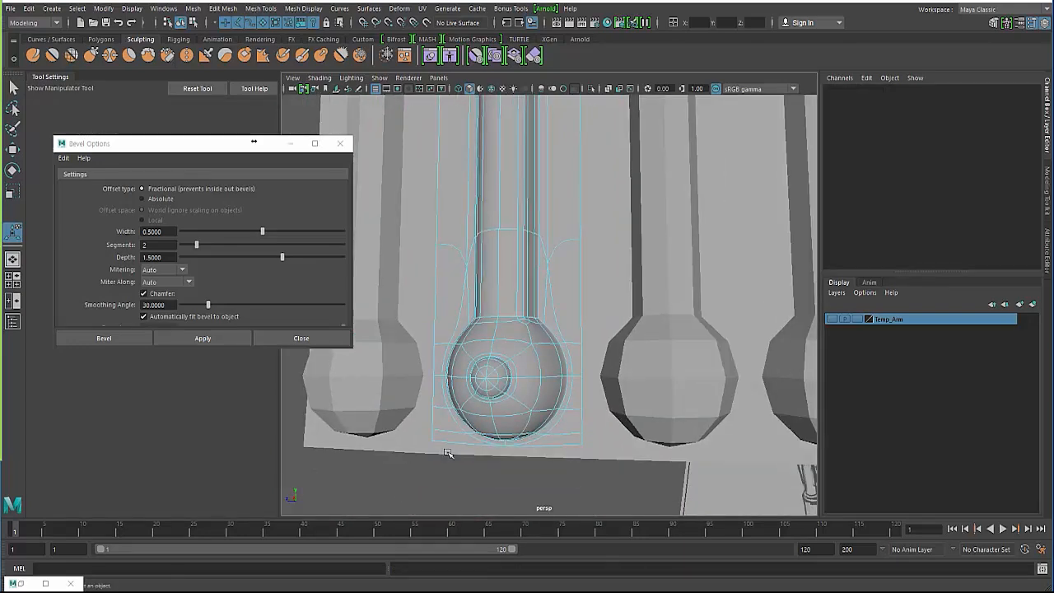
{"action": "left_click_drag", "start_coordinate": [446, 449], "coordinate": [487, 470], "text": "alt"}
{"action": "key", "text": "q"}
{"action": "key", "text": "F8"}
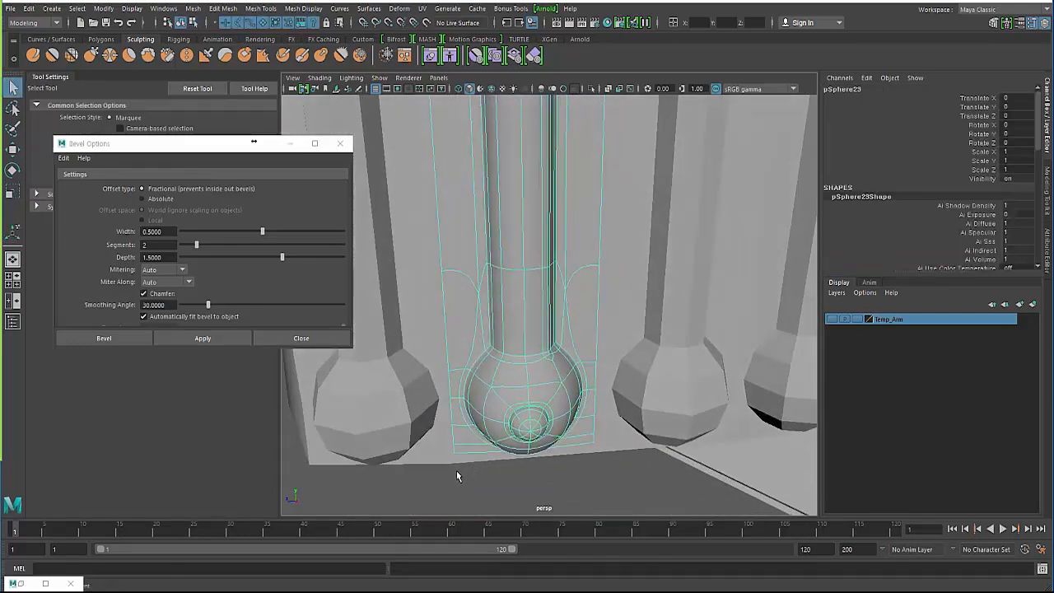
{"action": "left_click", "coordinate": [457, 473]}
{"action": "left_click", "coordinate": [505, 400]}
{"action": "key", "text": "1"}
{"action": "left_click_drag", "start_coordinate": [503, 403], "coordinate": [558, 420], "text": "alt"}
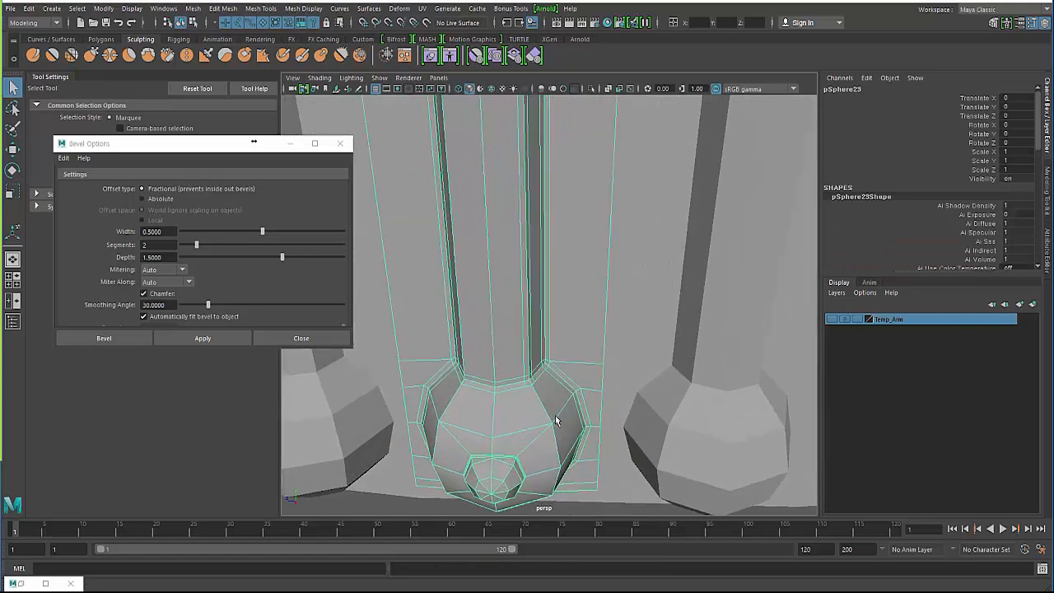
Undo the bevel on the rod-and-knuckle outline and junction, restoring its edge selection.
{"action": "right_click_drag", "start_coordinate": [487, 401], "coordinate": [576, 409], "text": "alt"}
{"action": "left_click_drag", "start_coordinate": [461, 414], "coordinate": [482, 428], "text": "alt"}
{"action": "key", "text": "F8"}
{"action": "key", "text": "F8"}
{"action": "key", "text": "F8"}
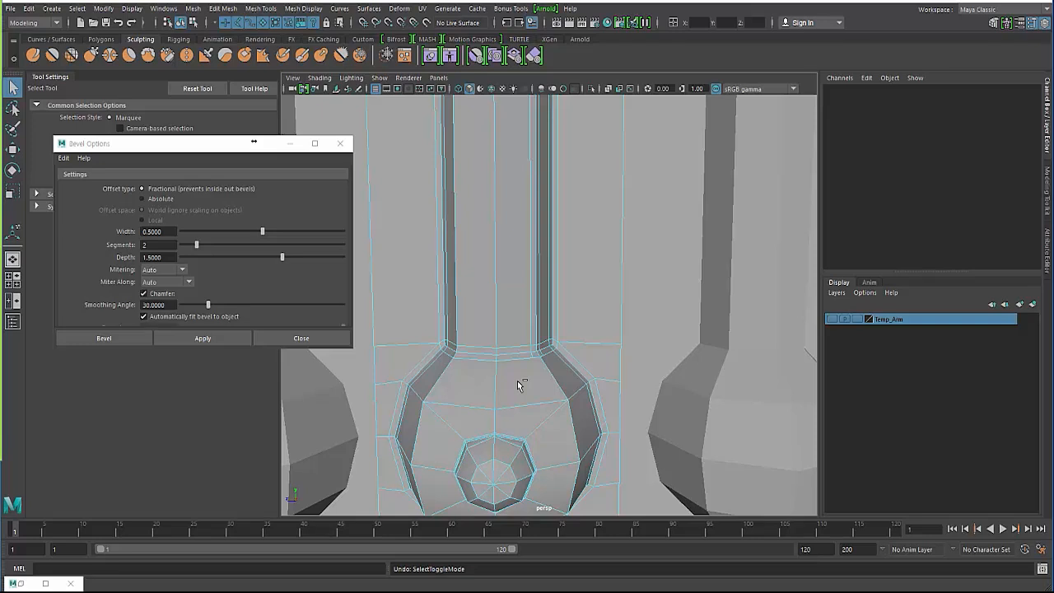
{"action": "key", "text": "ctrl+z"}
{"action": "key", "text": "ctrl+z"}
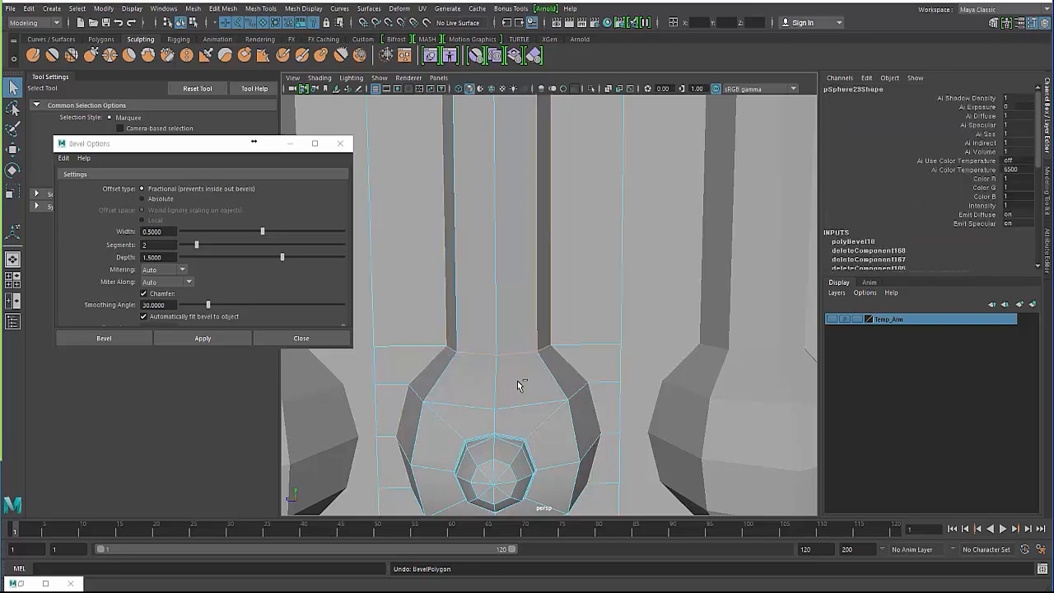
Deselect the stray lengthwise edge on the rod's front right side and bevel the remaining edges with Fraction 0.5, 2 segments and Depth 1.5.
{"action": "left_click", "coordinate": [534, 327], "text": "ctrl"}
{"action": "right_click_drag", "start_coordinate": [505, 384], "coordinate": [480, 367], "text": "alt"}
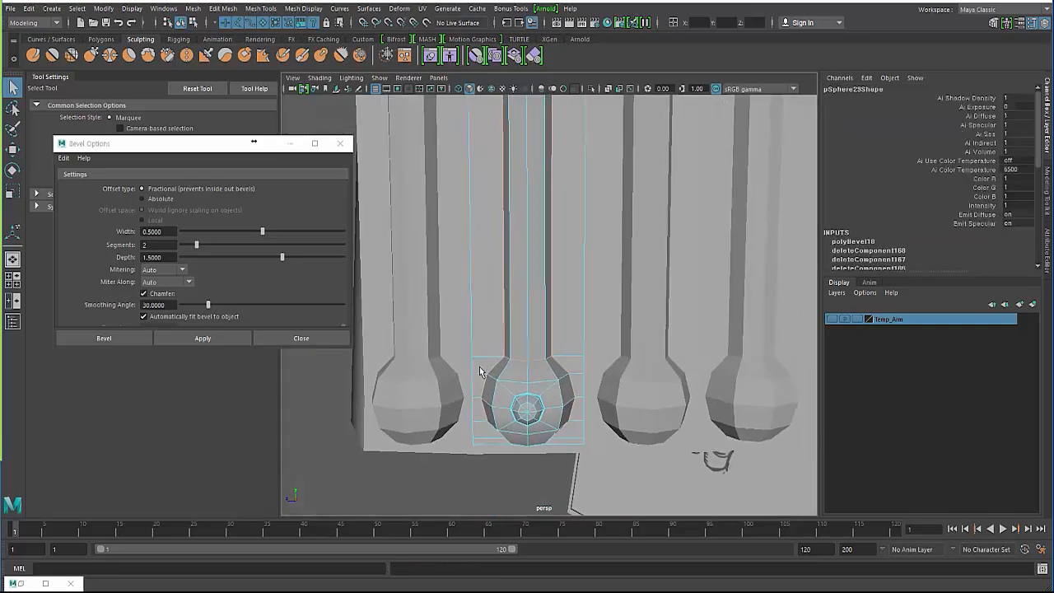
{"action": "right_click_drag", "start_coordinate": [534, 313], "coordinate": [574, 318], "text": "shift"}
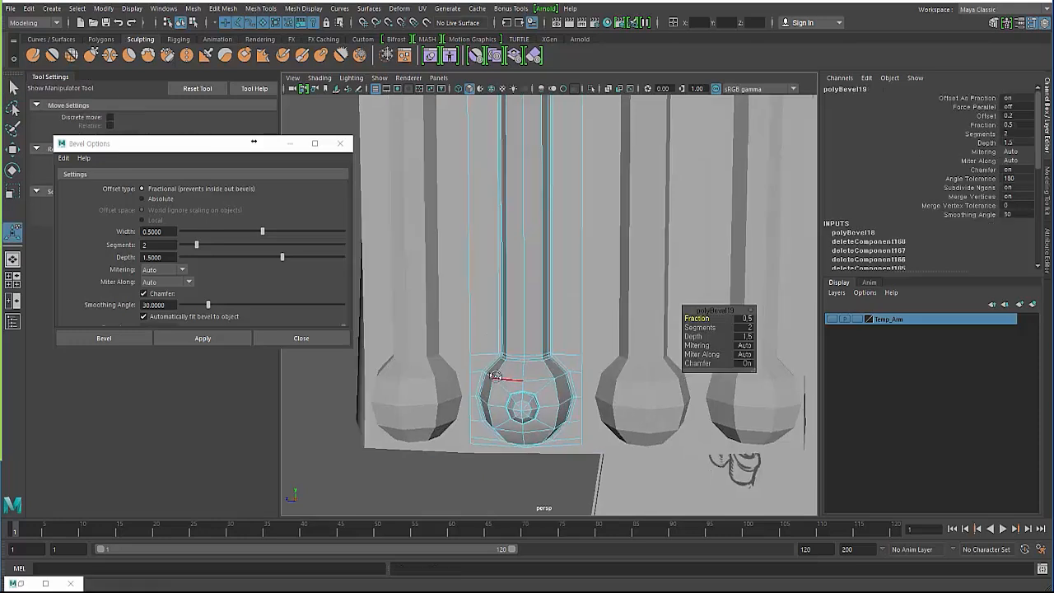
{"action": "scroll", "coordinate": [509, 414], "scroll_direction": "up", "scroll_amount": 5}
{"action": "middle_click_drag", "start_coordinate": [511, 418], "coordinate": [515, 410], "text": "alt"}
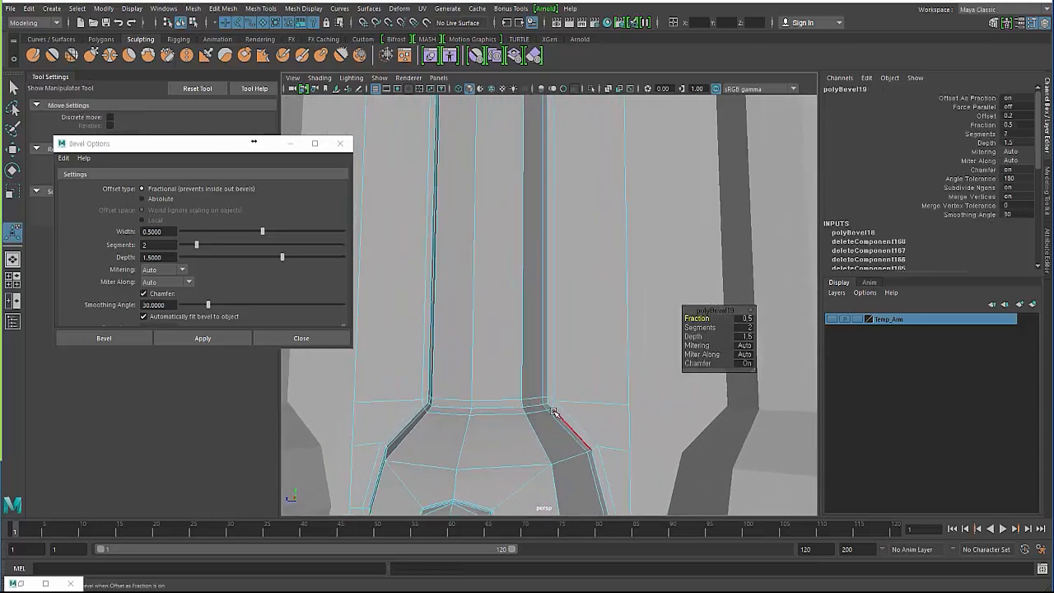
Check the newly beveled rod and knuckle in smoothed preview without the wireframe overlay, up close and from a distance.
{"action": "scroll", "coordinate": [554, 411], "scroll_direction": "down", "scroll_amount": 3}
{"action": "scroll", "coordinate": [374, 477], "scroll_direction": "down", "scroll_amount": 5}
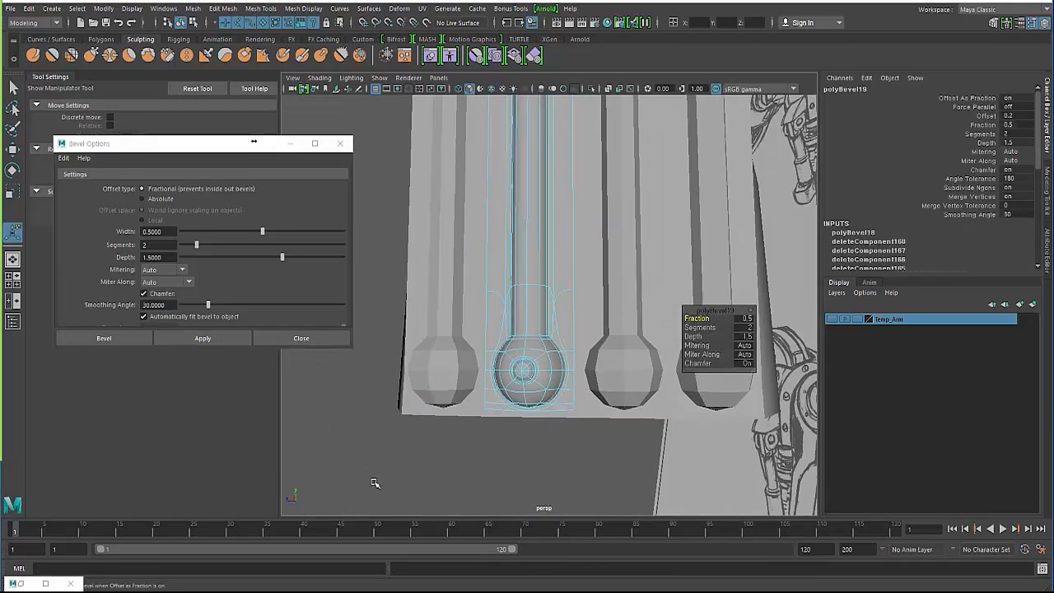
{"action": "key", "text": "q"}
{"action": "key", "text": "F8"}
{"action": "key", "text": "F8"}
{"action": "left_click", "coordinate": [440, 458]}
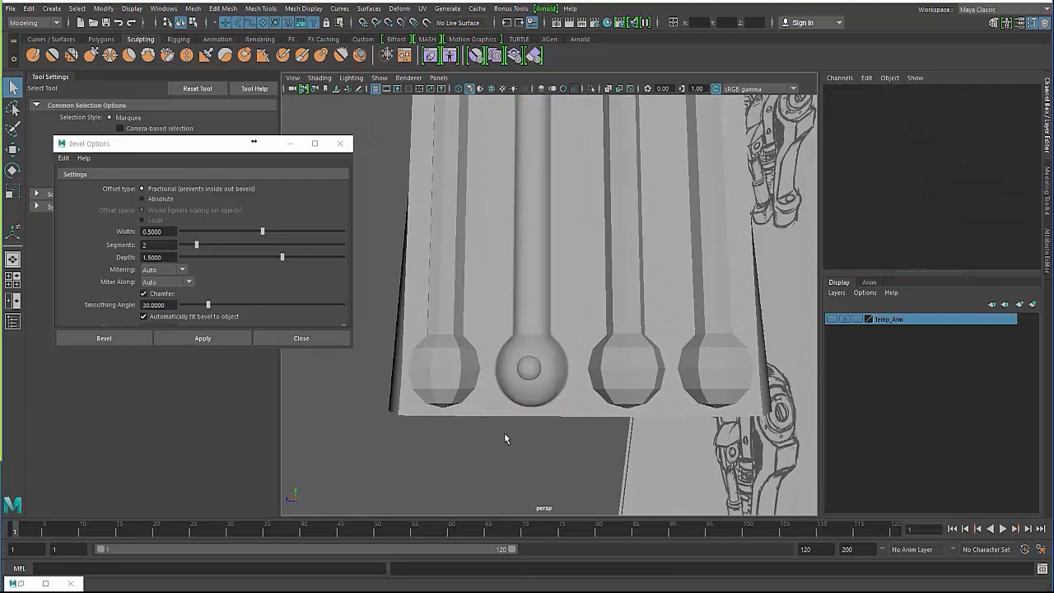
{"action": "left_click_drag", "start_coordinate": [504, 436], "coordinate": [516, 346], "text": "alt"}
{"action": "scroll", "coordinate": [529, 421], "scroll_direction": "down", "scroll_amount": 5}
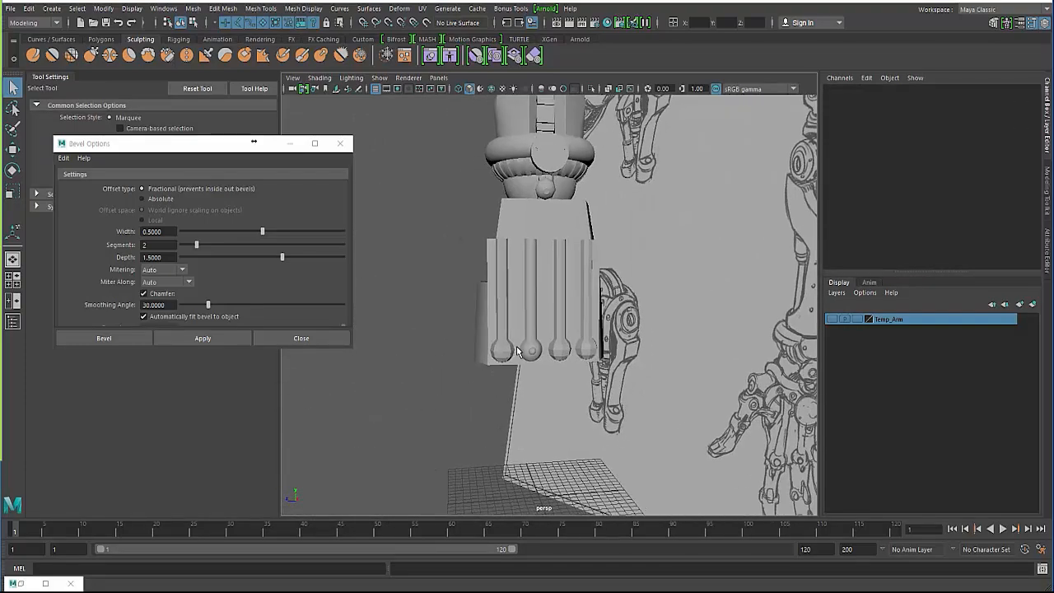
Select the whole palm with all its rod-and-knuckle pieces, return them to unsmoothed display and clear the selection.
{"action": "left_click", "coordinate": [516, 345]}
{"action": "left_click", "coordinate": [503, 352]}
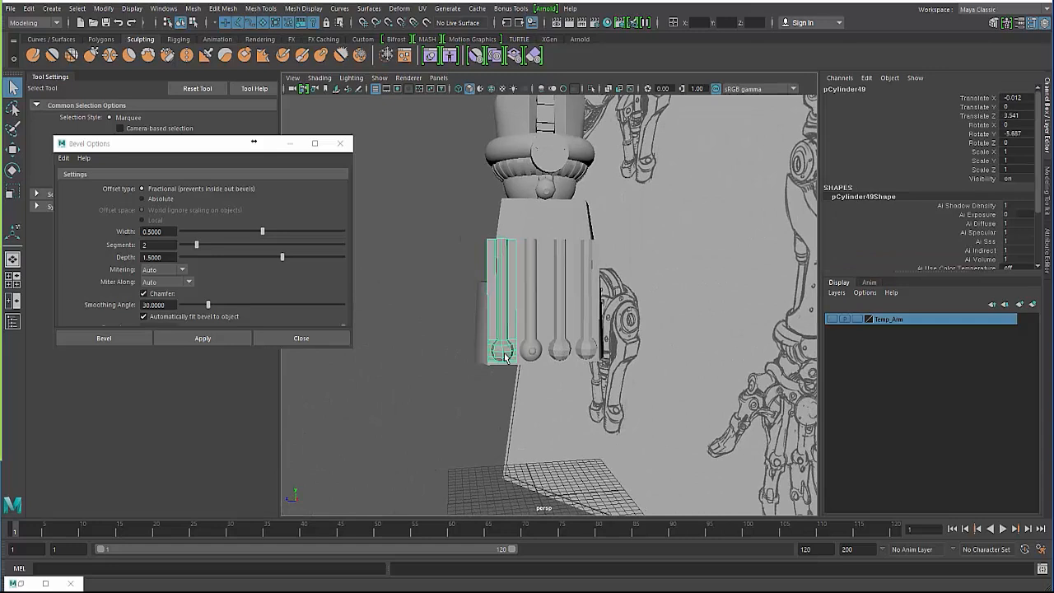
{"action": "left_click", "coordinate": [425, 397]}
{"action": "left_click_drag", "start_coordinate": [604, 389], "coordinate": [608, 394]}
{"action": "key", "text": "1"}
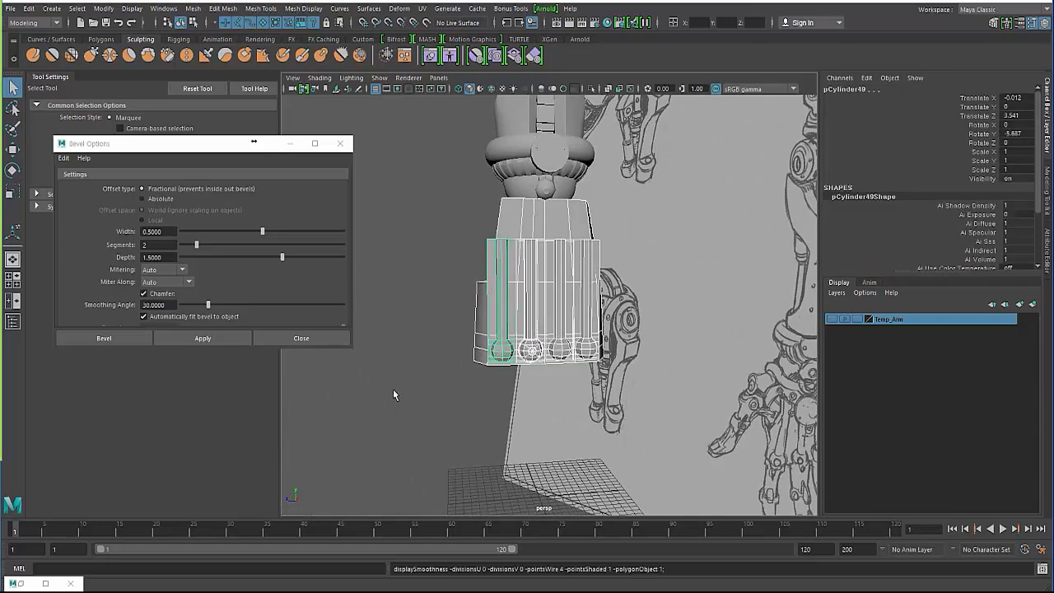
{"action": "left_click", "coordinate": [393, 390]}
{"action": "middle_click_drag", "start_coordinate": [467, 403], "coordinate": [459, 410], "text": "alt"}
{"action": "left_click_drag", "start_coordinate": [459, 416], "coordinate": [470, 416], "text": "alt"}
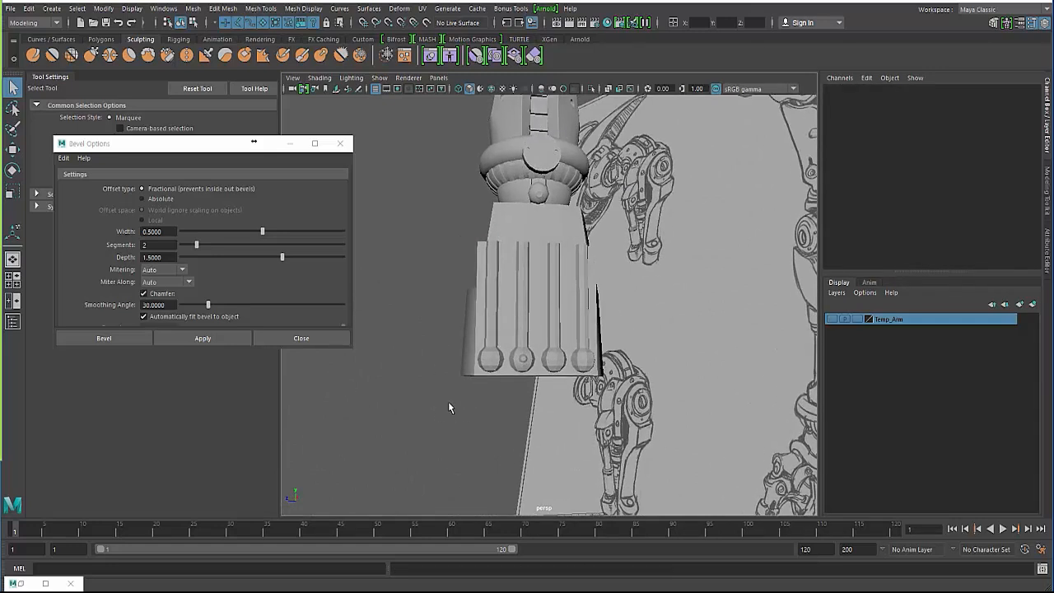